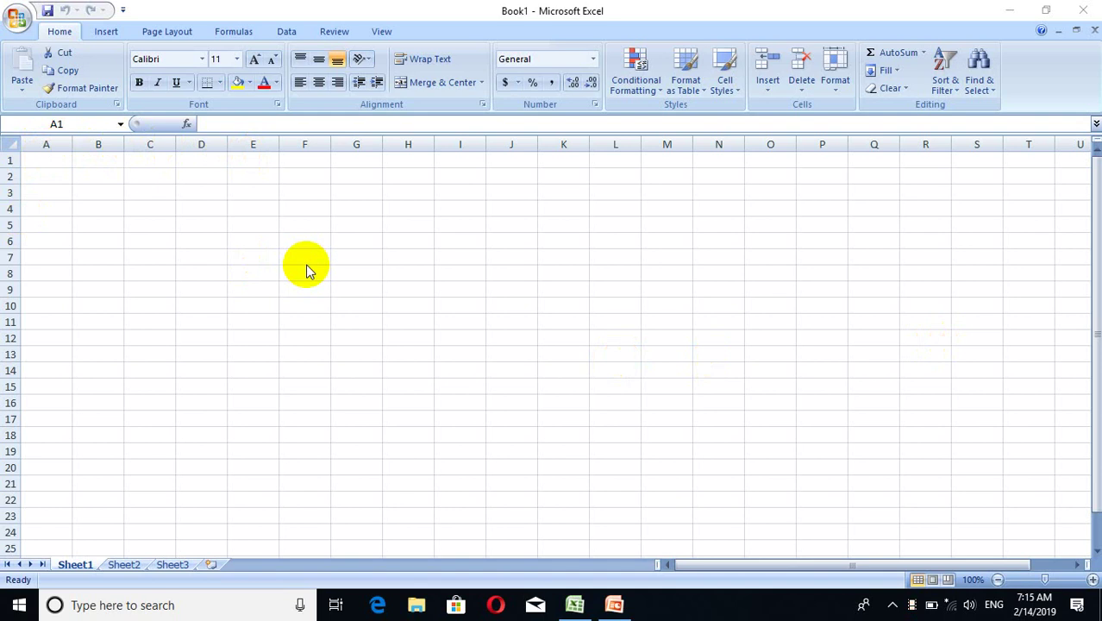
- Enter 100% in F2 and fill it down column F through F21
{"action": "left_click", "coordinate": [55, 156]}
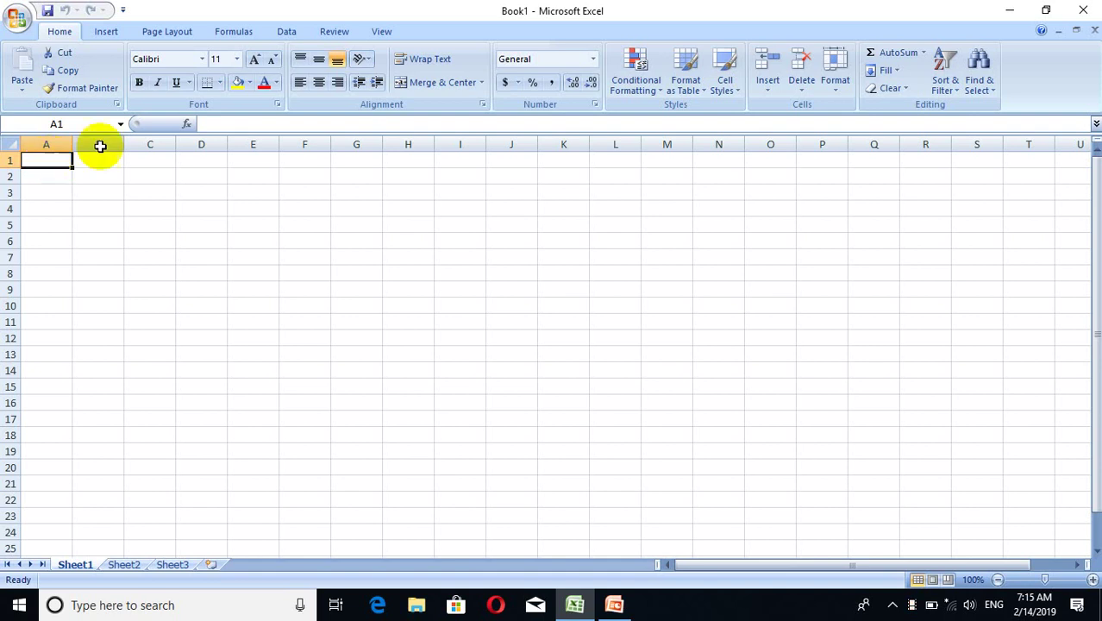
{"action": "left_click", "coordinate": [302, 184]}
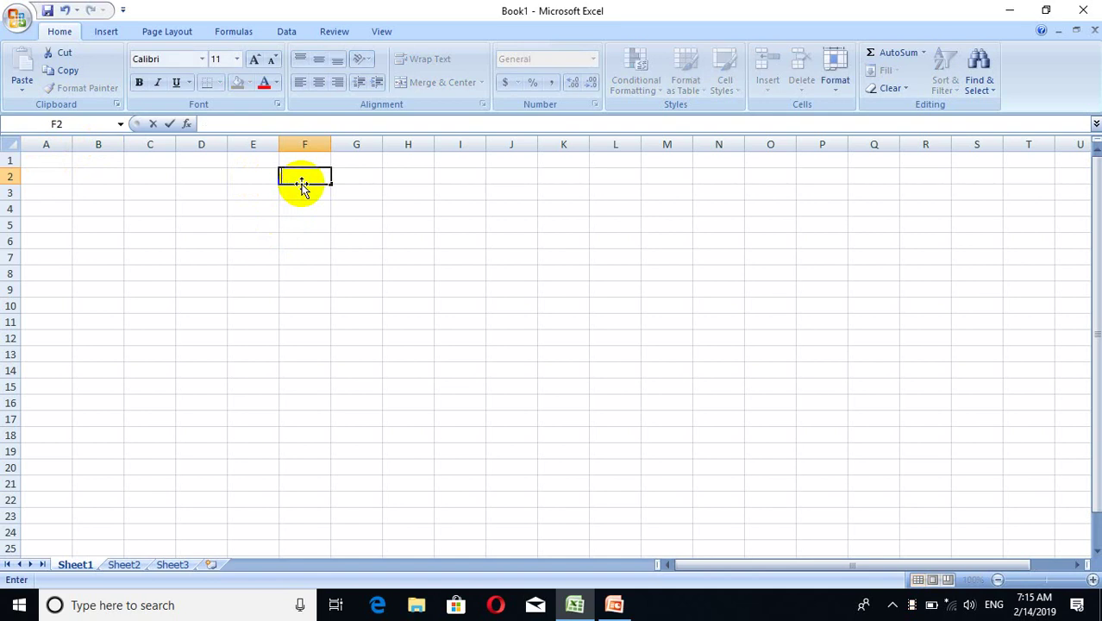
{"action": "type", "text": "1"}
{"action": "type", "text": "00%"}
{"action": "key", "text": "Return"}
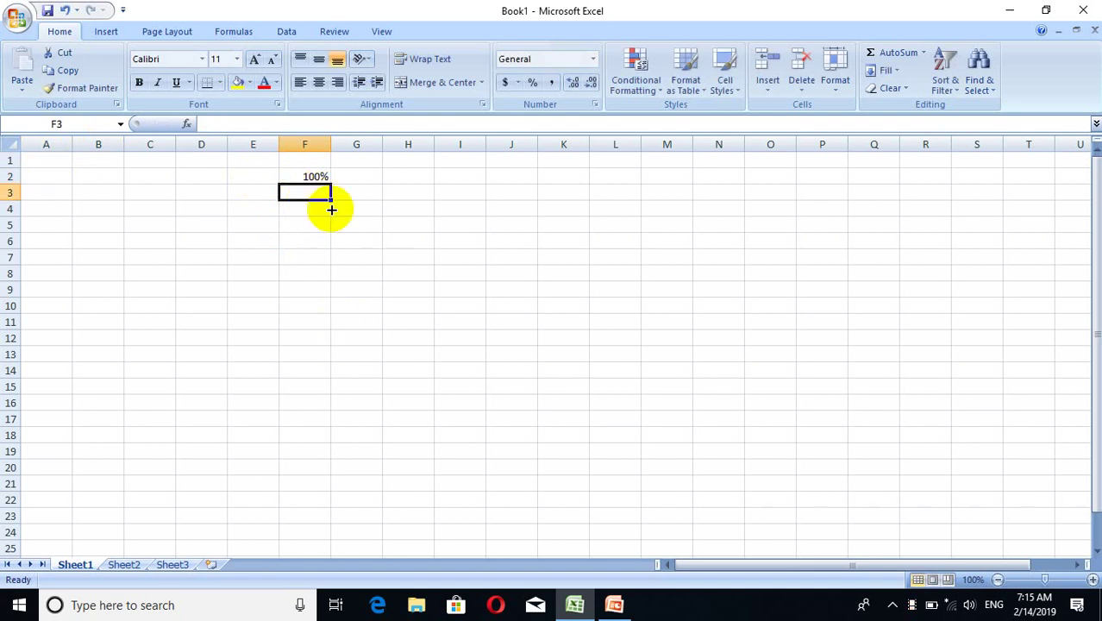
{"action": "left_click", "coordinate": [318, 176]}
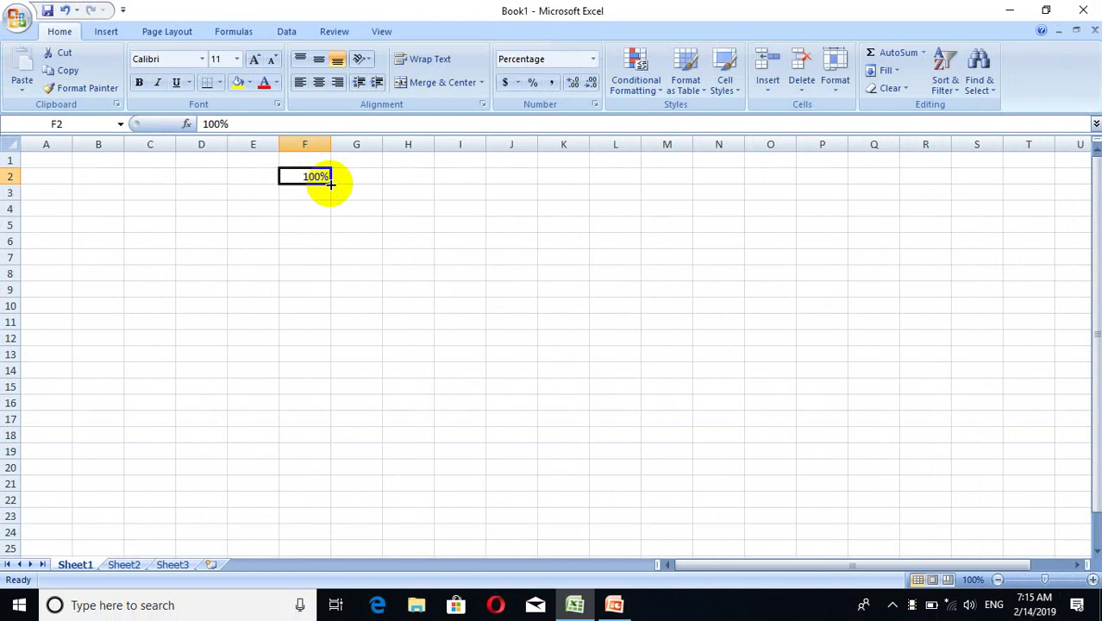
{"action": "left_click_drag", "start_coordinate": [330, 183], "coordinate": [317, 487]}
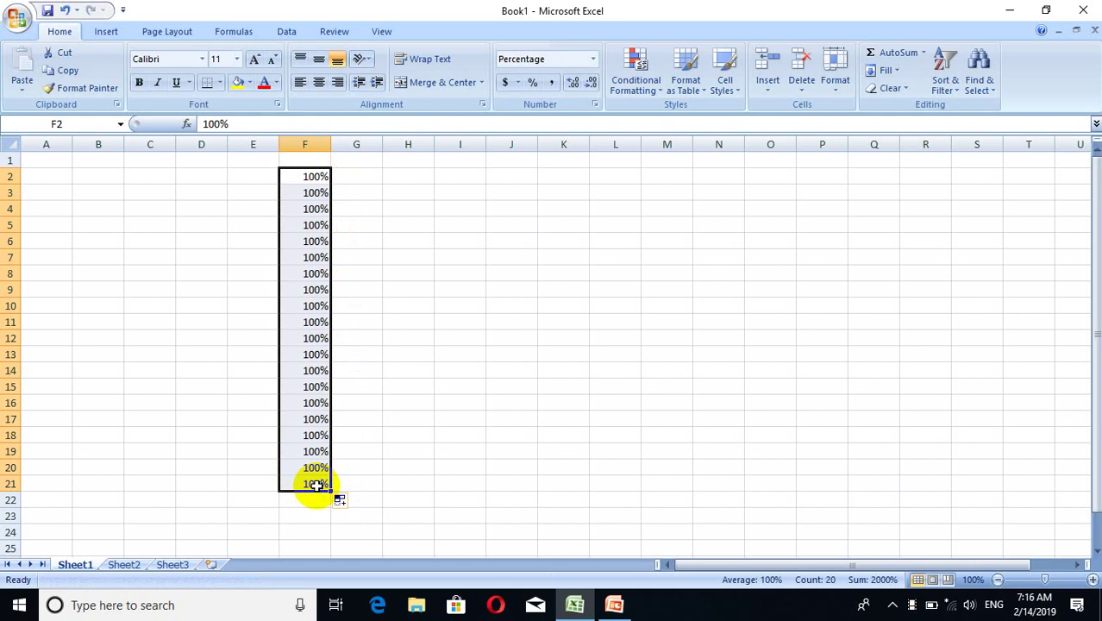
- Remove a mistaken 200 from E2, leaving the cell empty
{"action": "left_click", "coordinate": [350, 178]}
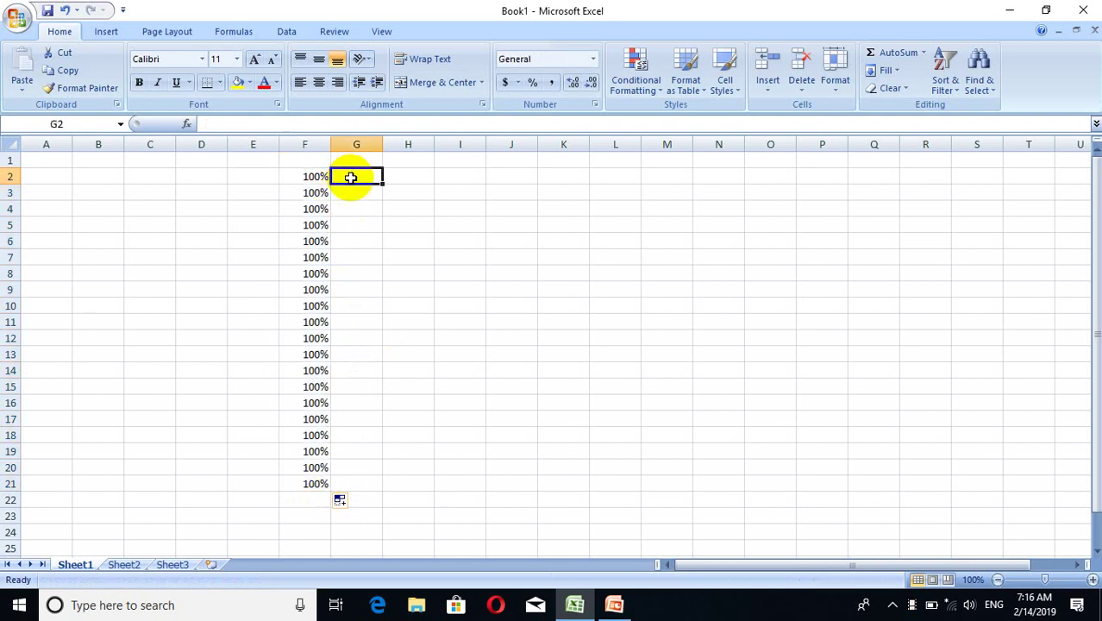
{"action": "left_click", "coordinate": [265, 177]}
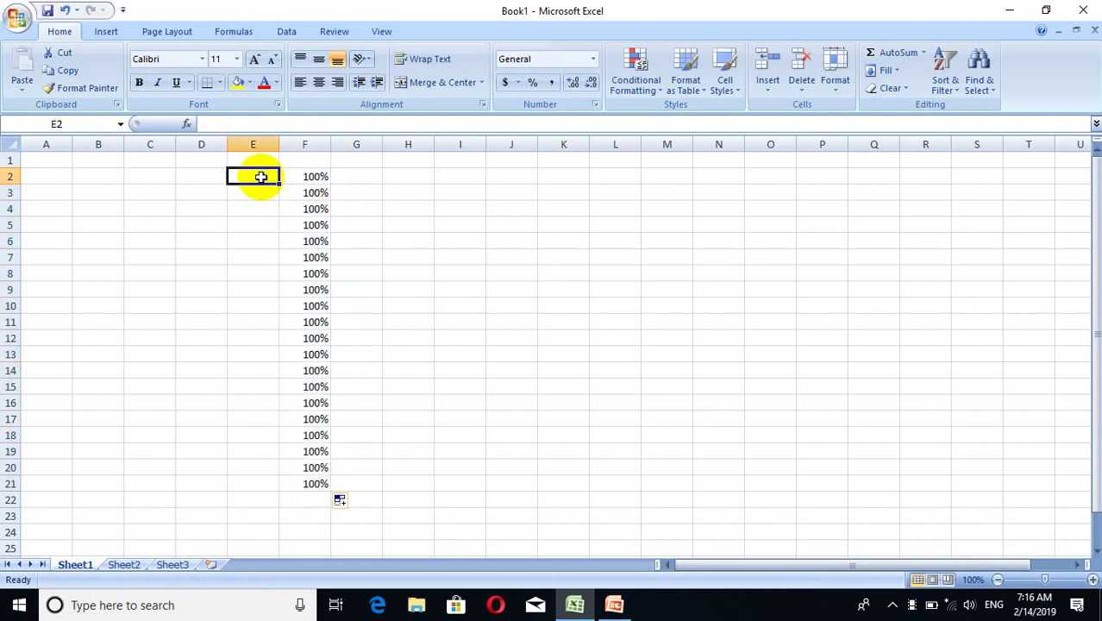
{"action": "type", "text": "2"}
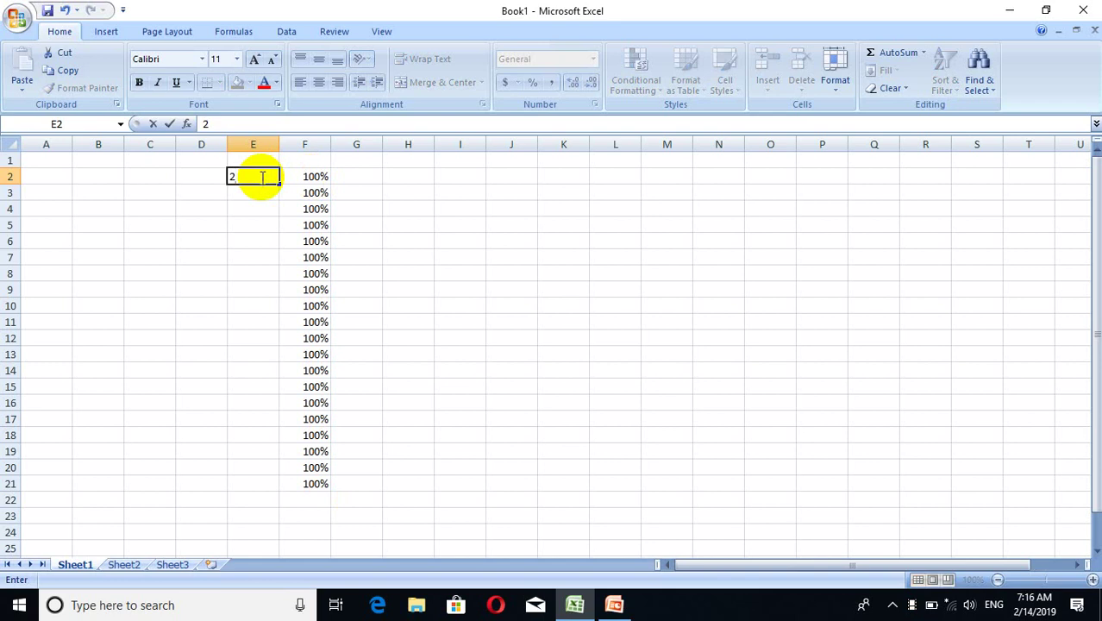
{"action": "type", "text": "00"}
{"action": "key", "text": "BackSpace"}
{"action": "key", "text": "BackSpace"}
{"action": "key", "text": "BackSpace"}
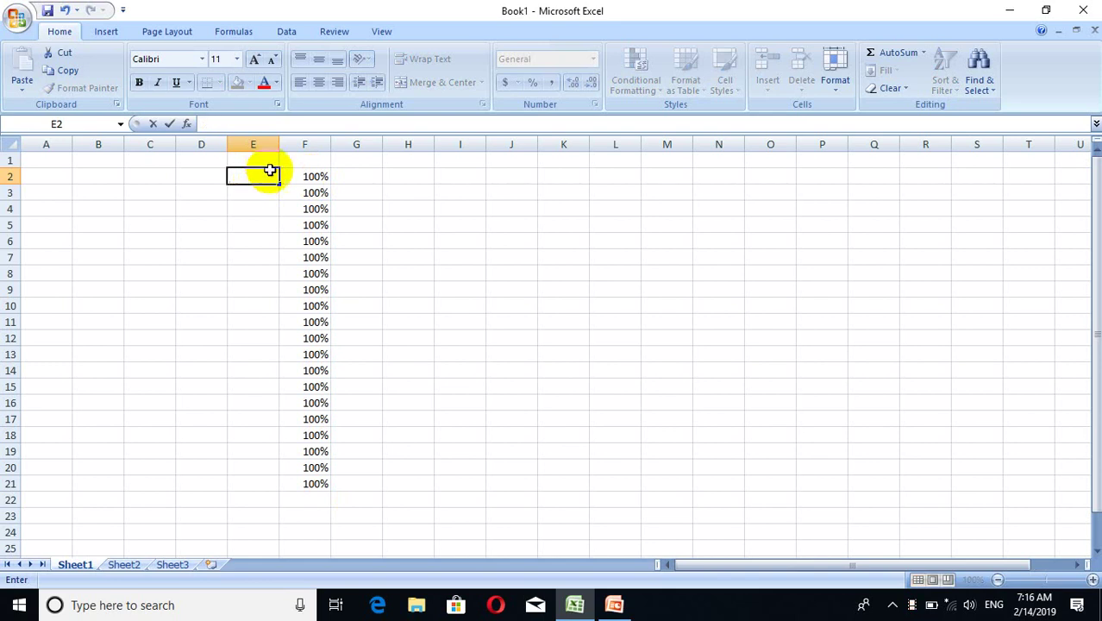
{"action": "left_click", "coordinate": [315, 175]}
- Enter the formula =E2+F2 in G2 by pointing at E2 and F2
{"action": "left_click", "coordinate": [368, 175]}
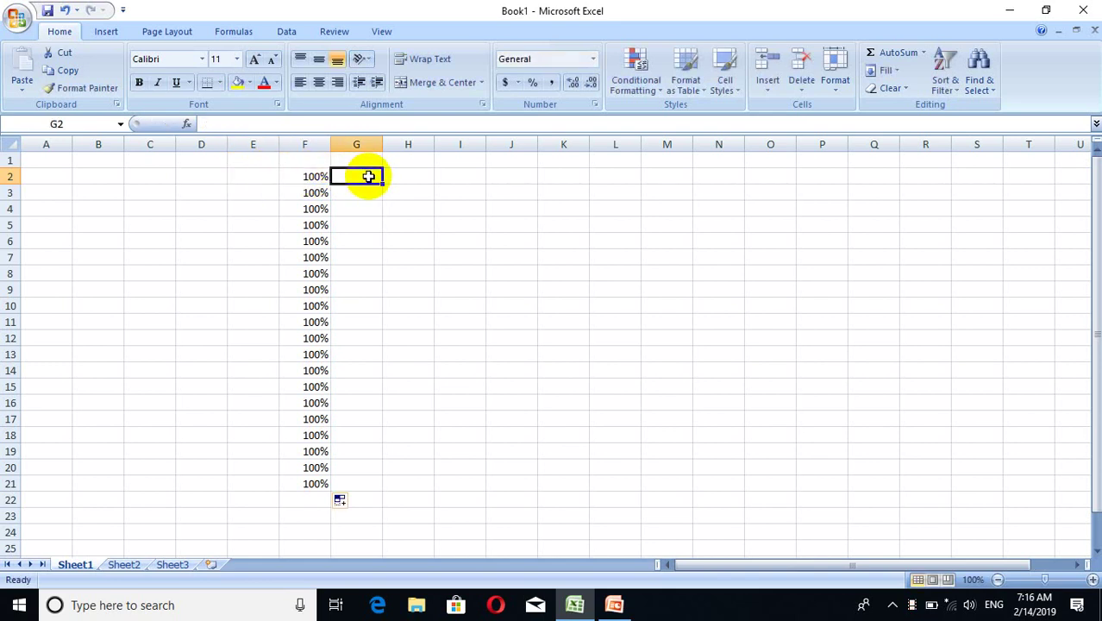
{"action": "type", "text": "="}
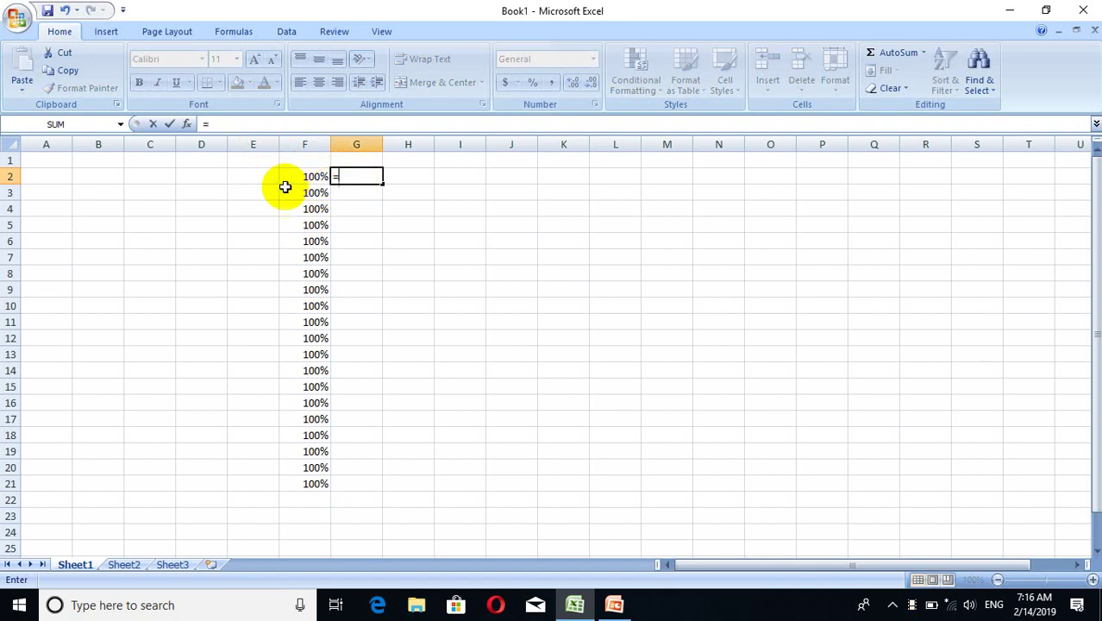
{"action": "left_click", "coordinate": [251, 181]}
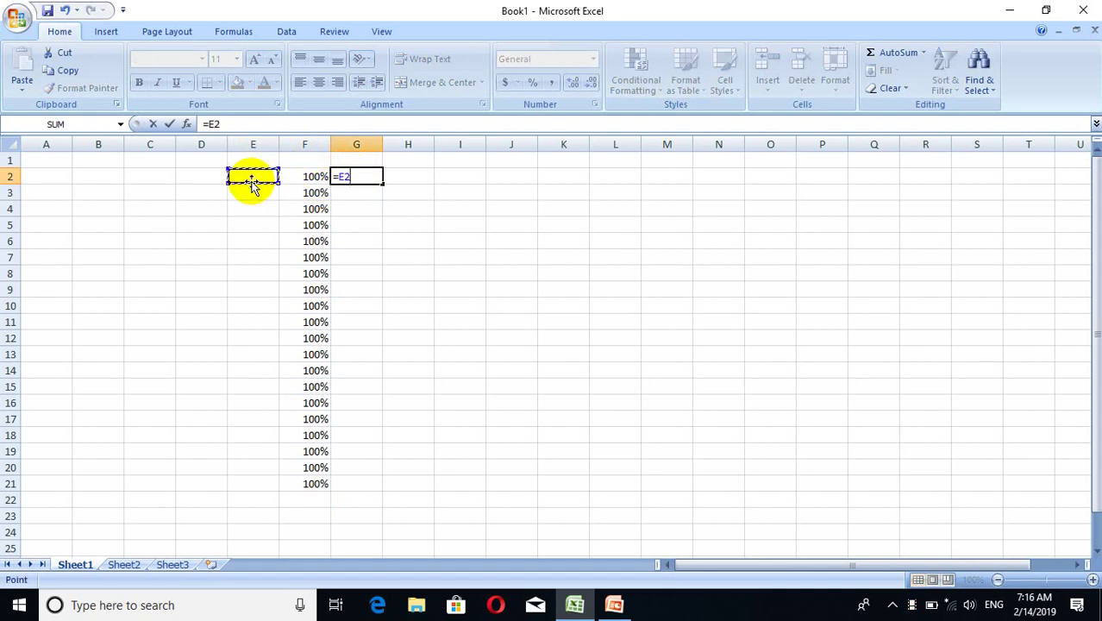
{"action": "type", "text": "+"}
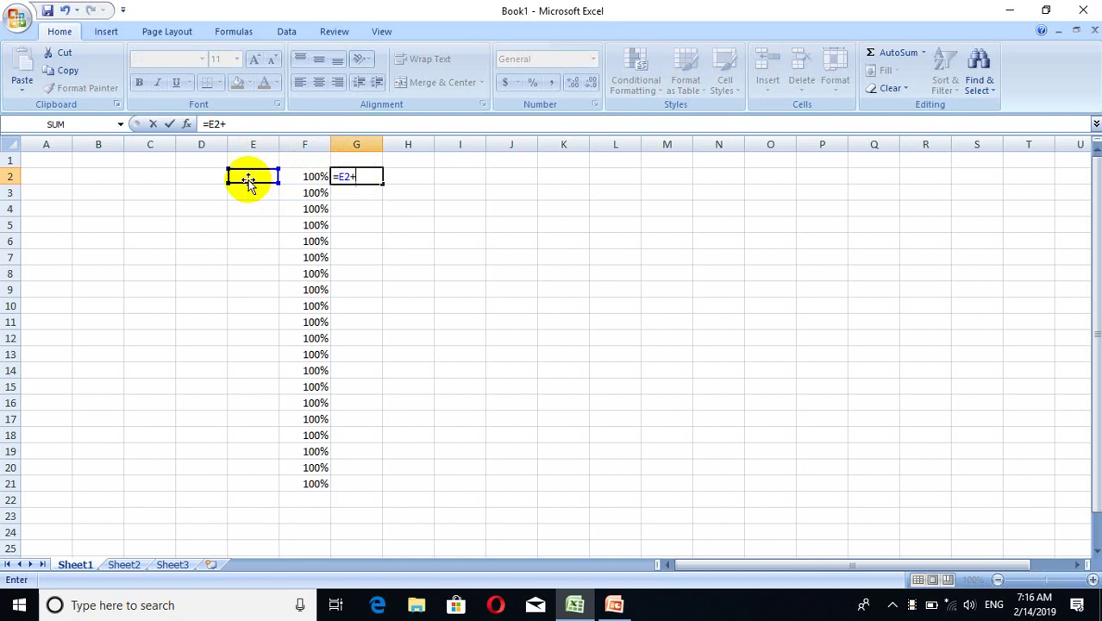
{"action": "left_click", "coordinate": [289, 176]}
{"action": "key", "text": "Return"}
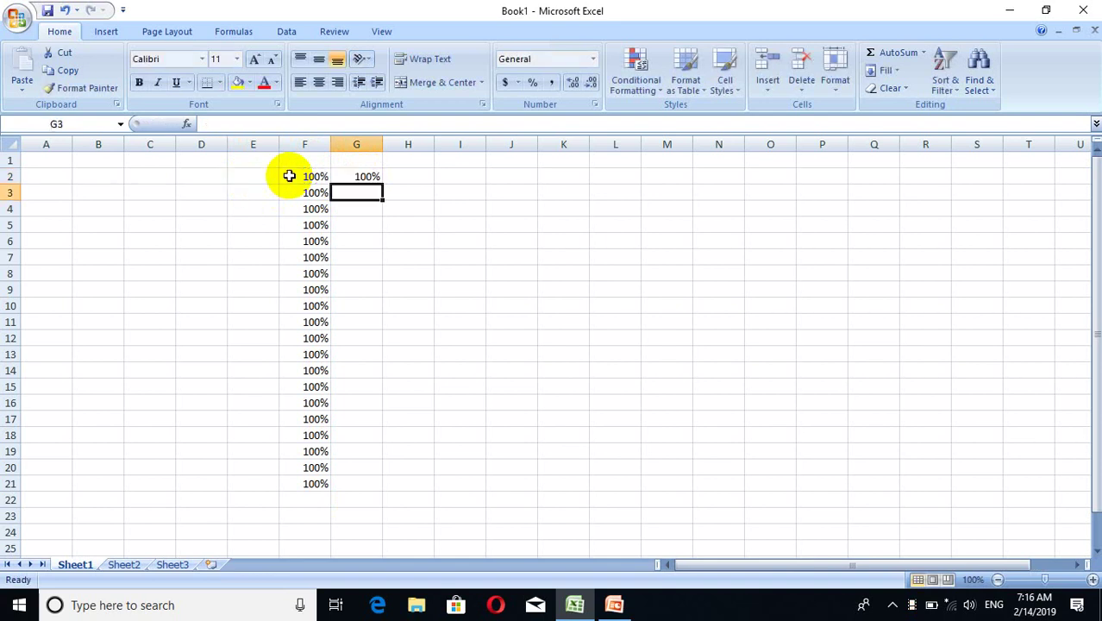
- Enter 2% in E2 so G2 shows 102%
{"action": "left_click", "coordinate": [243, 174]}
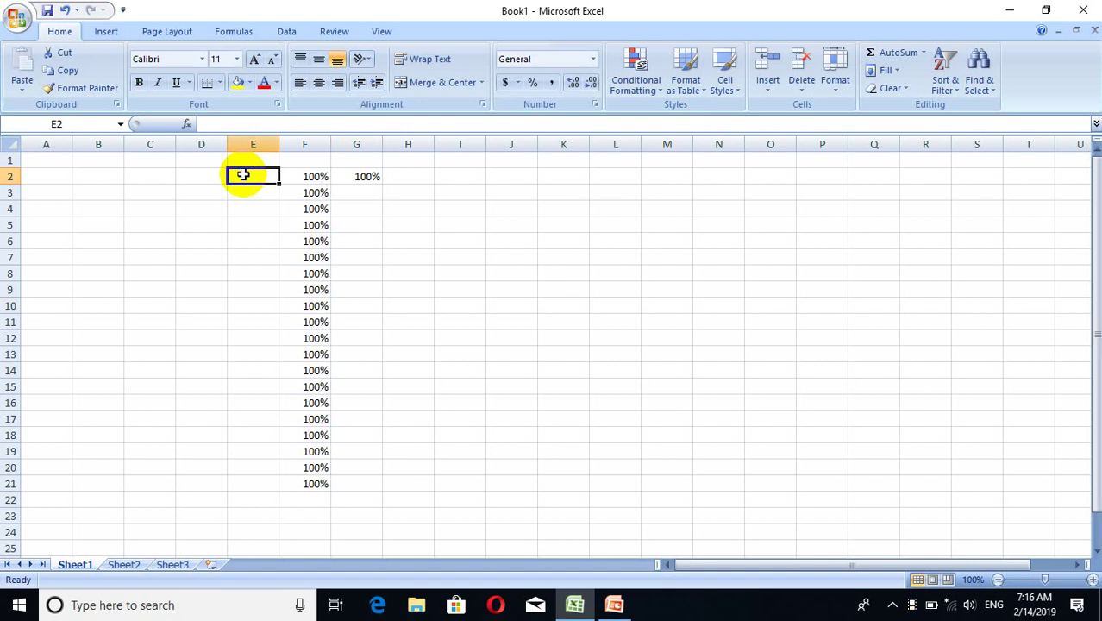
{"action": "type", "text": "2"}
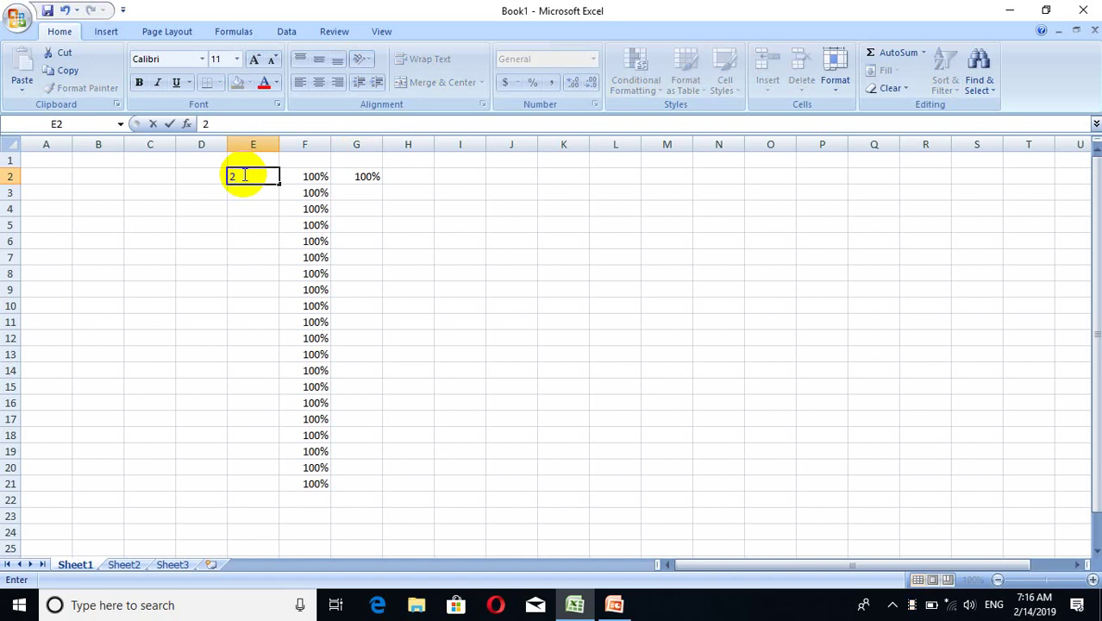
{"action": "type", "text": "%"}
{"action": "key", "text": "Tab"}
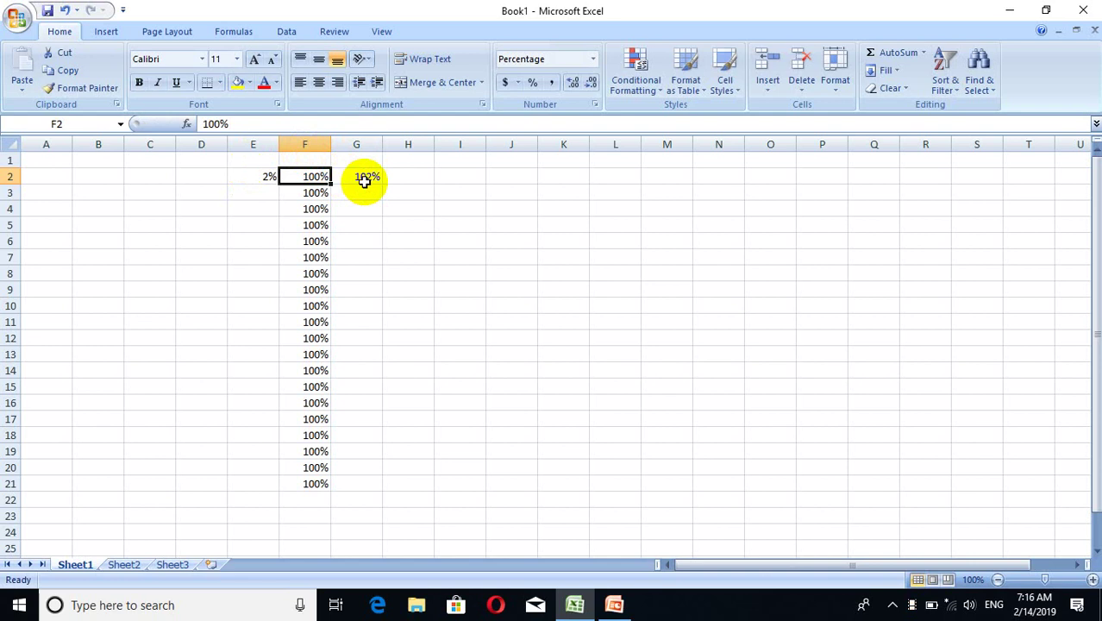
{"action": "right_click", "coordinate": [364, 181]}
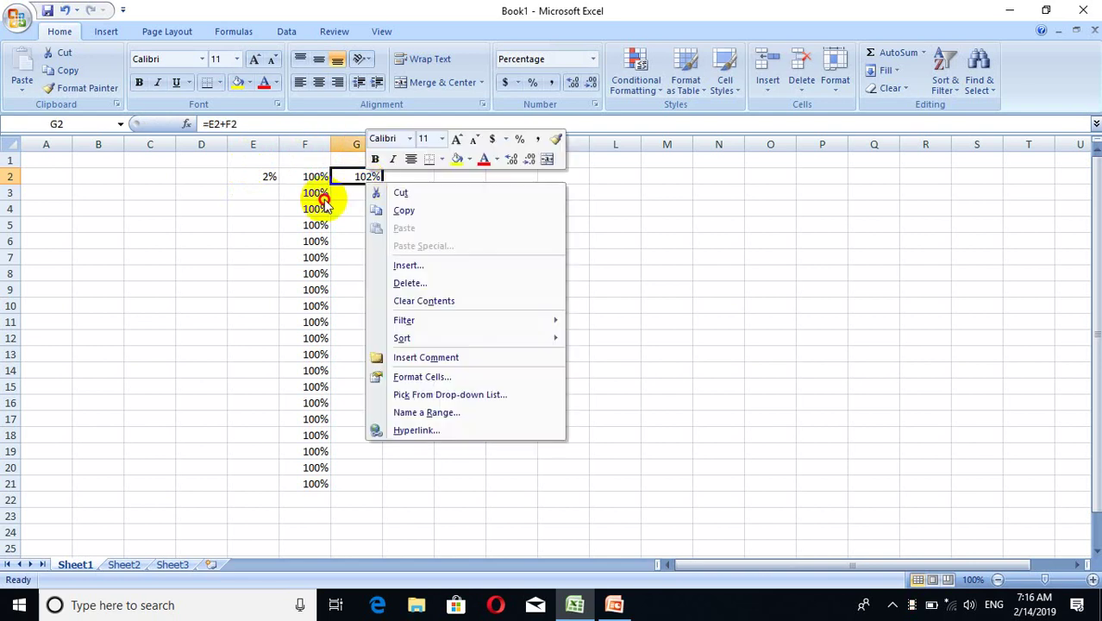
{"action": "key", "text": "Escape"}
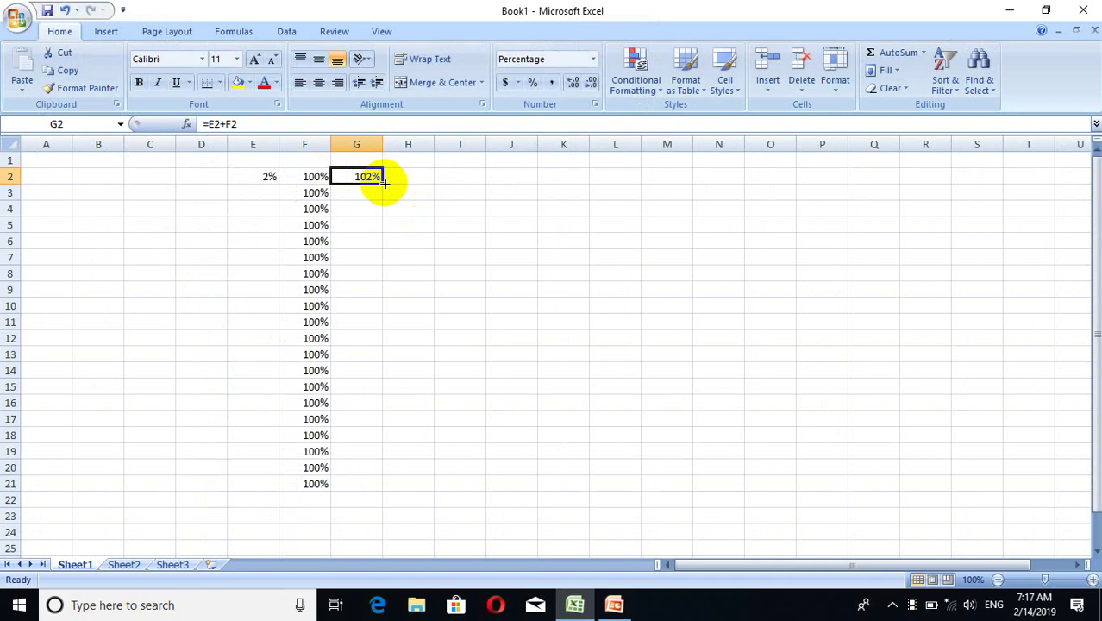
- Fill the G2 formula down to G21, then check =E2+F2 with F9 and undo
{"action": "left_click_drag", "start_coordinate": [384, 182], "coordinate": [385, 489]}
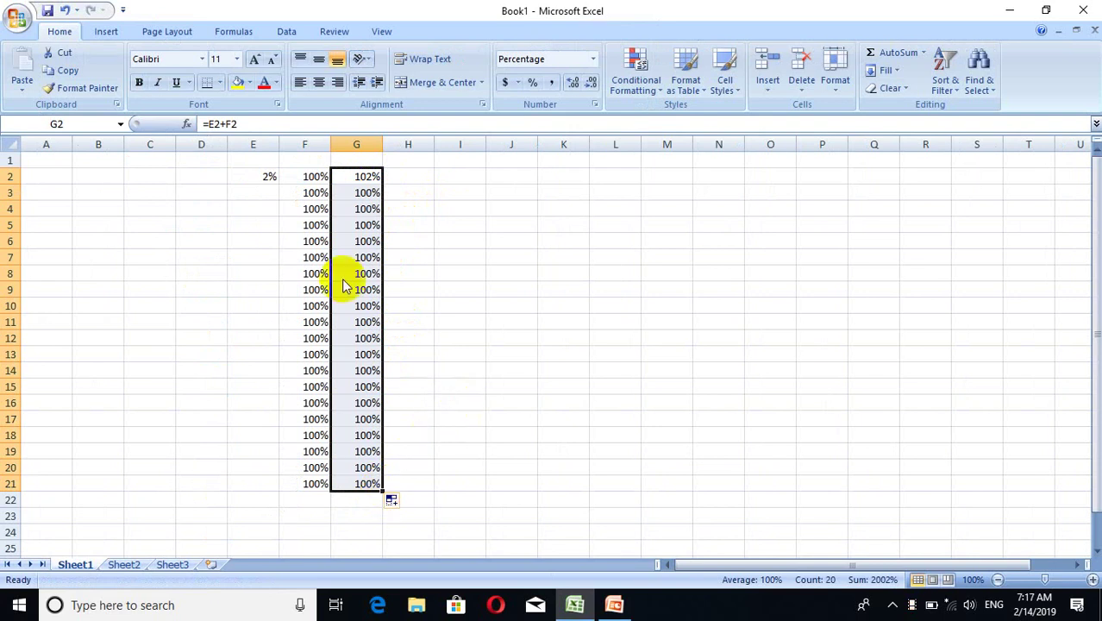
{"action": "left_click", "coordinate": [360, 178]}
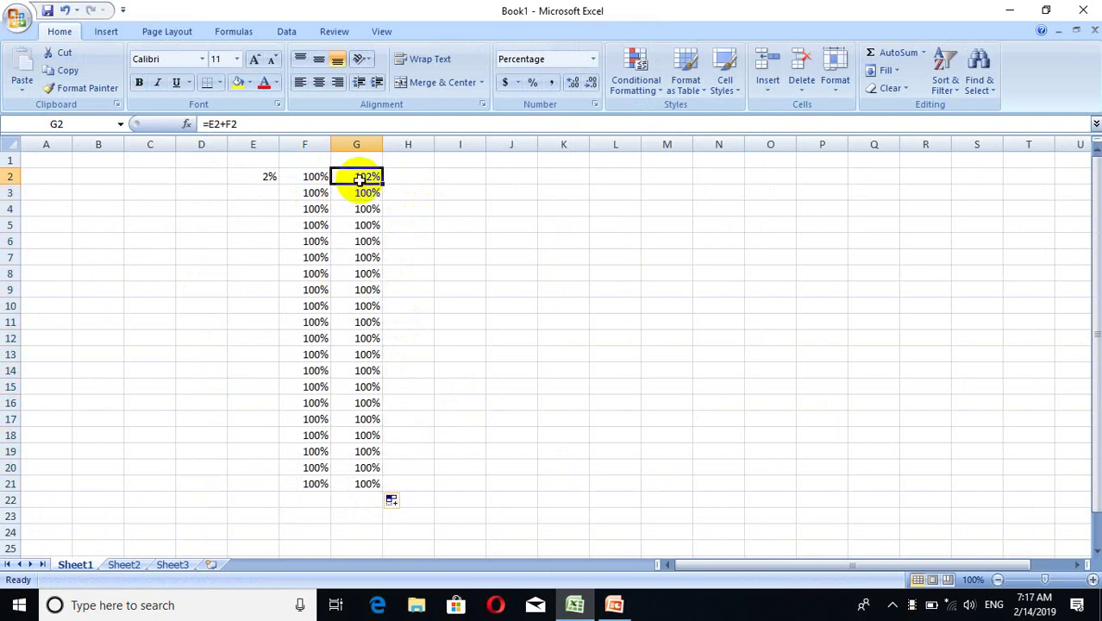
{"action": "left_click", "coordinate": [282, 124]}
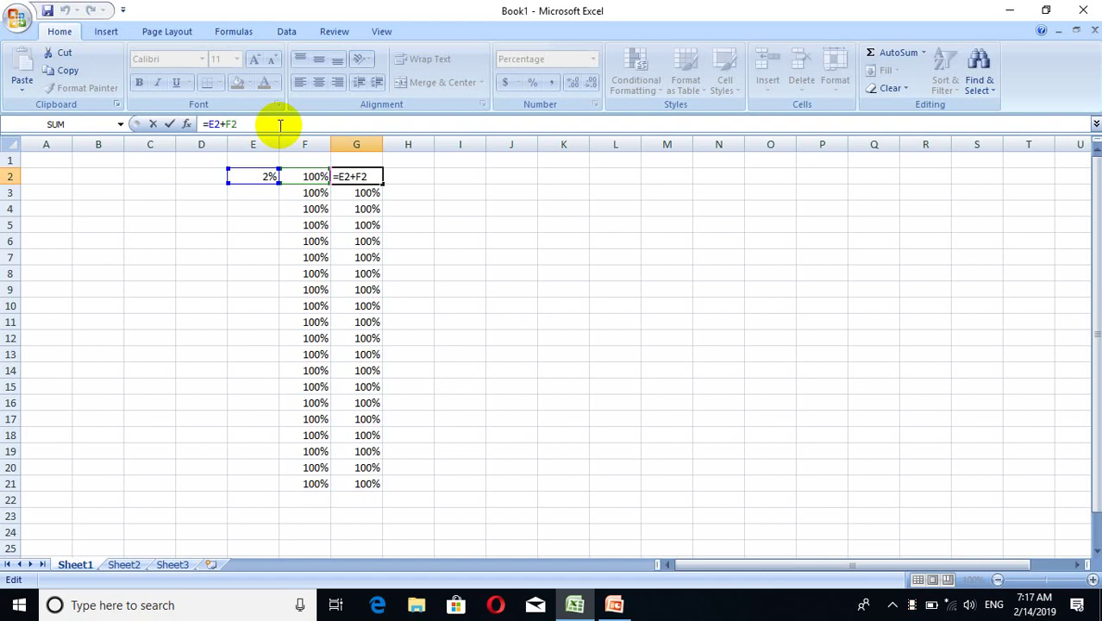
{"action": "key", "text": "F9"}
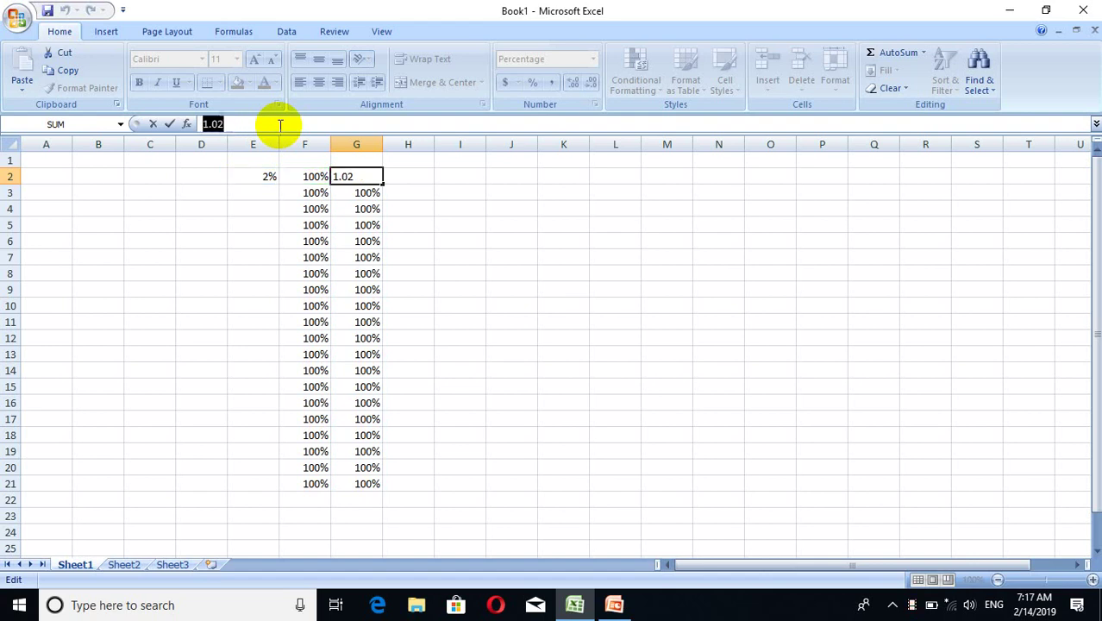
{"action": "key", "text": "ctrl+z"}
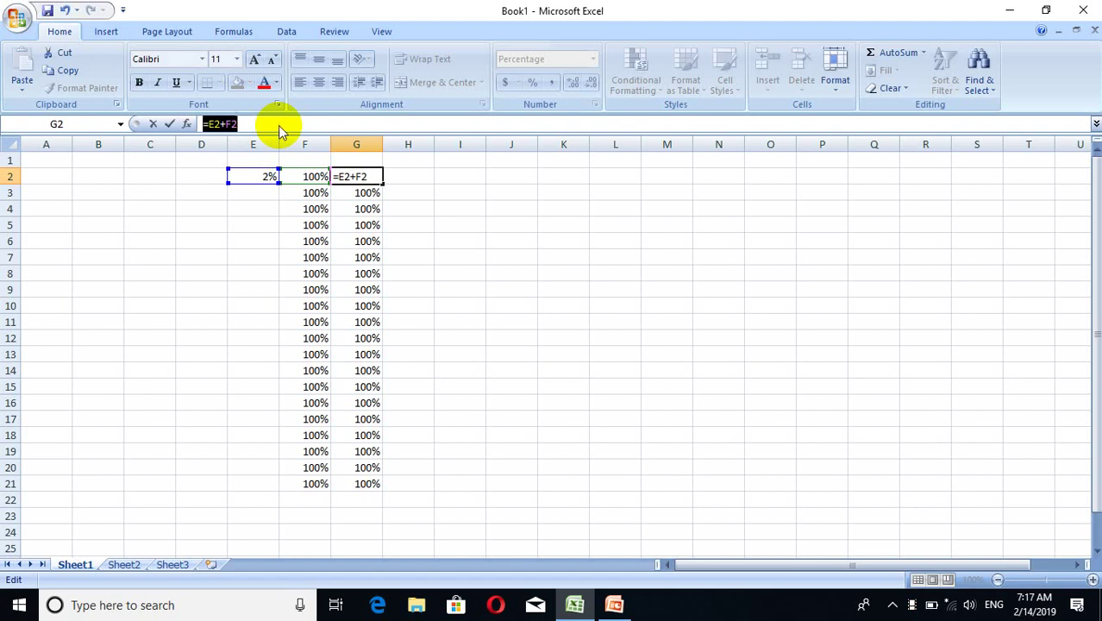
{"action": "left_click", "coordinate": [167, 124]}
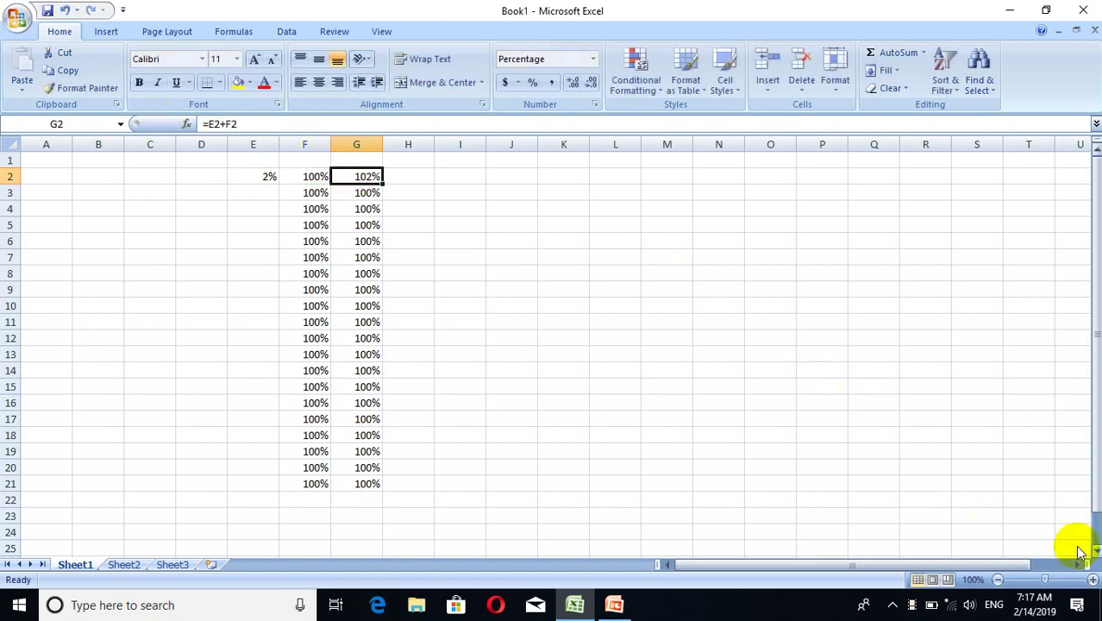
- Zoom the sheet to 140% and review G2's =E2+F2 formula
{"action": "left_click", "coordinate": [1091, 580]}
{"action": "left_click", "coordinate": [1092, 579]}
{"action": "left_click", "coordinate": [1092, 579]}
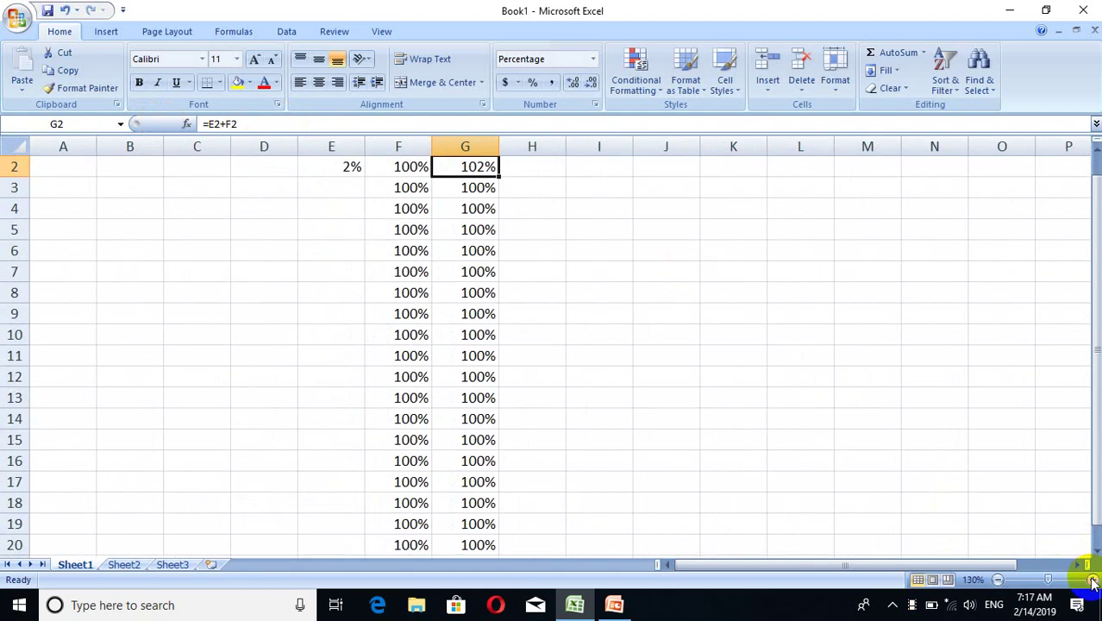
{"action": "left_click", "coordinate": [1091, 580]}
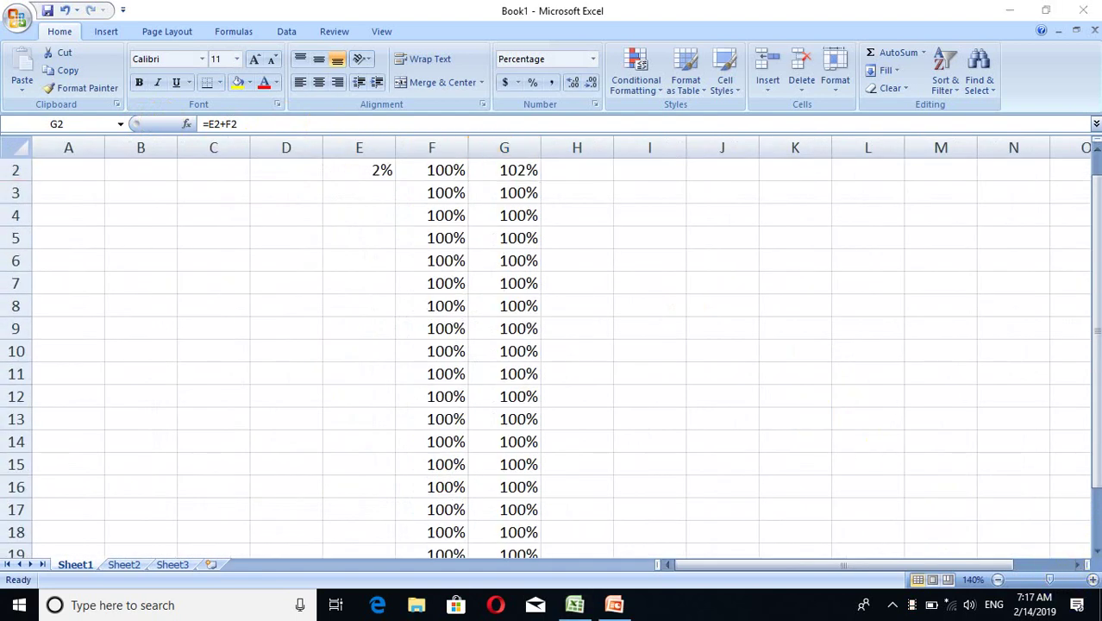
{"action": "left_click", "coordinate": [504, 175]}
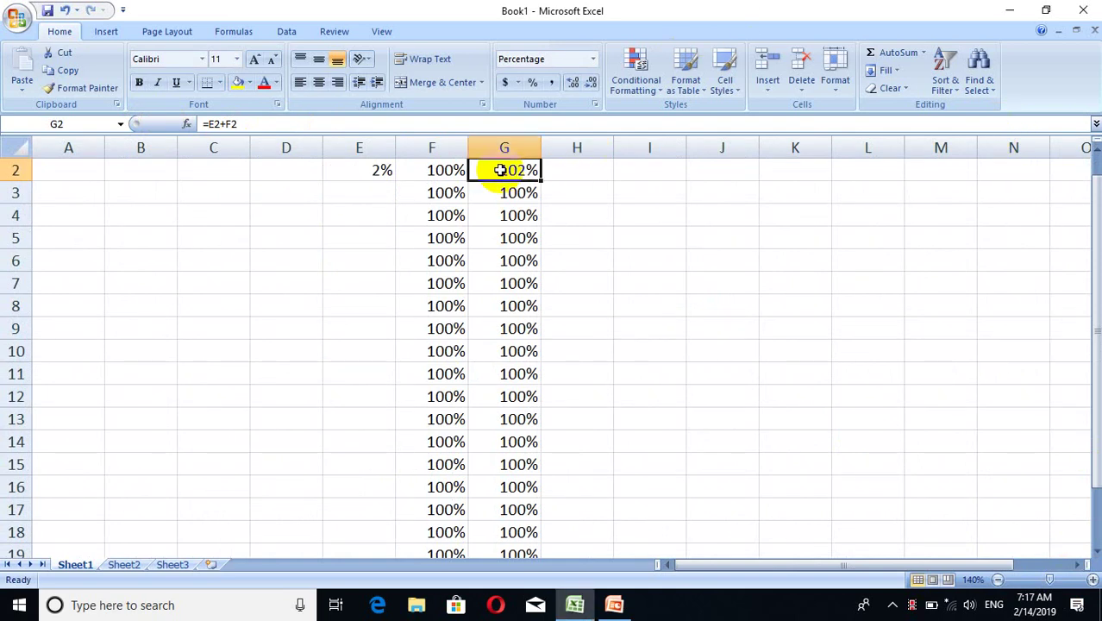
{"action": "left_click", "coordinate": [266, 123]}
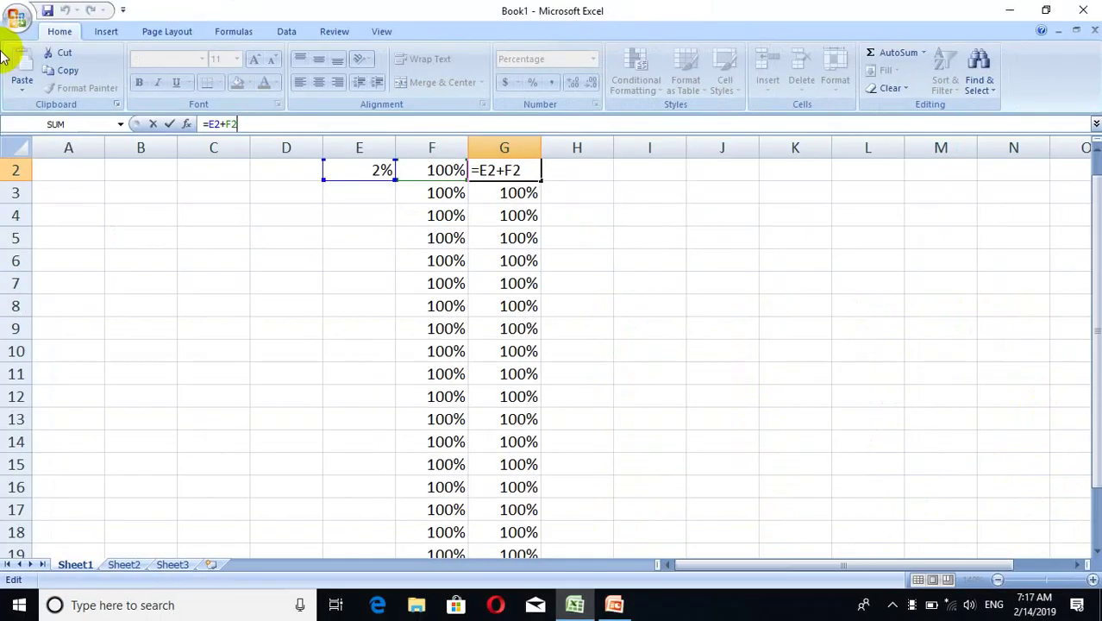
{"action": "left_click", "coordinate": [520, 192]}
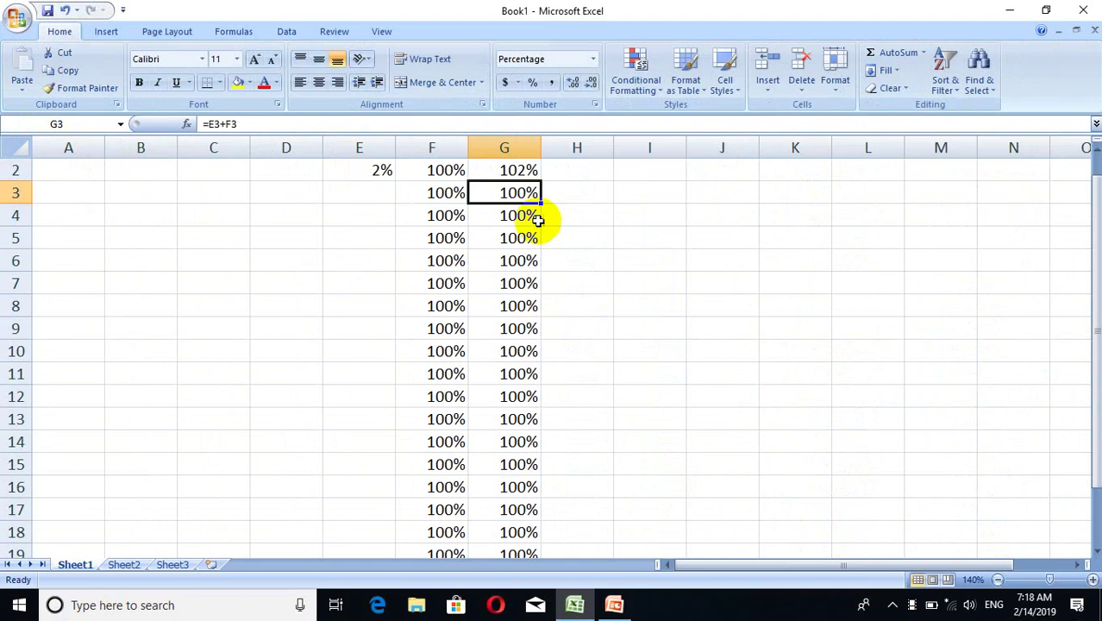
- Enter 7 in E3, 7 in E4 and 98 in E5, then inspect F5 and G5
{"action": "left_click", "coordinate": [380, 197]}
{"action": "type", "text": "7"}
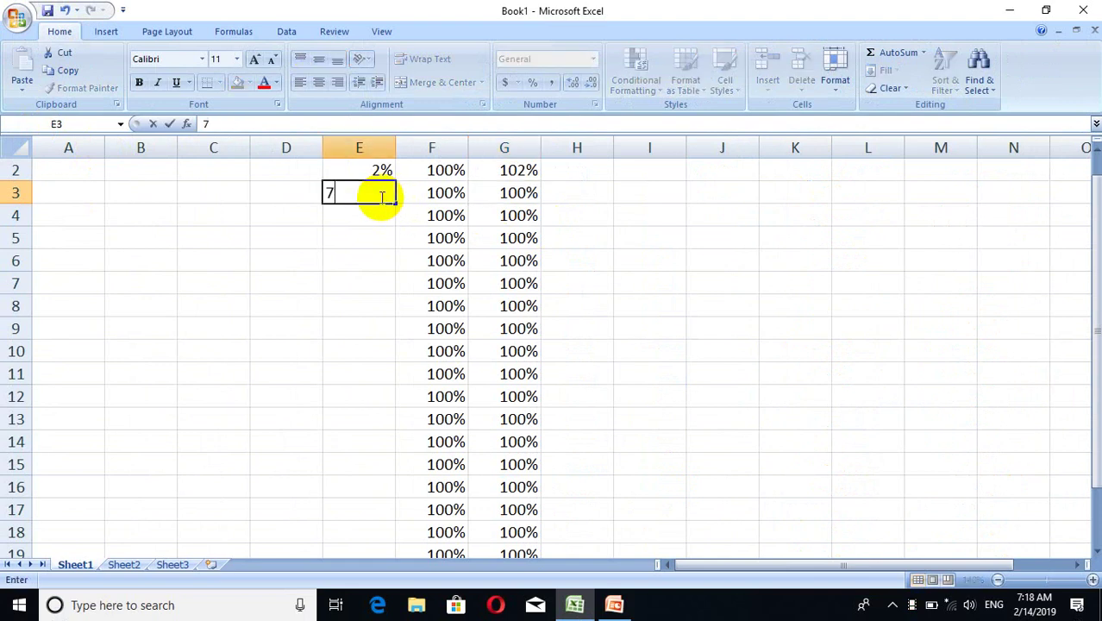
{"action": "key", "text": "Tab"}
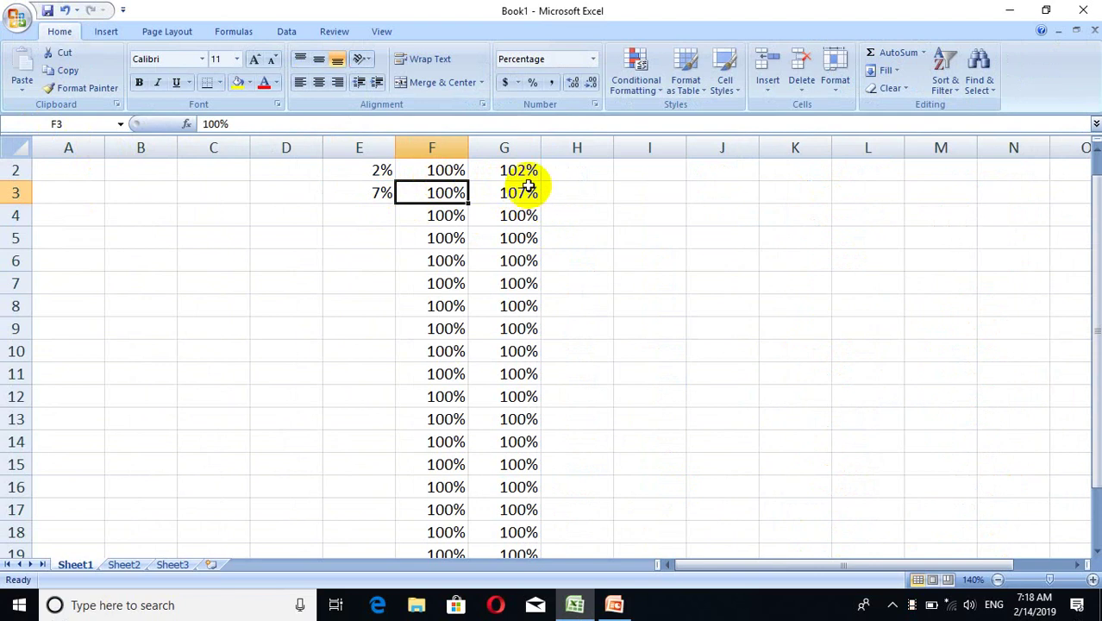
{"action": "left_click", "coordinate": [381, 215]}
{"action": "type", "text": "7"}
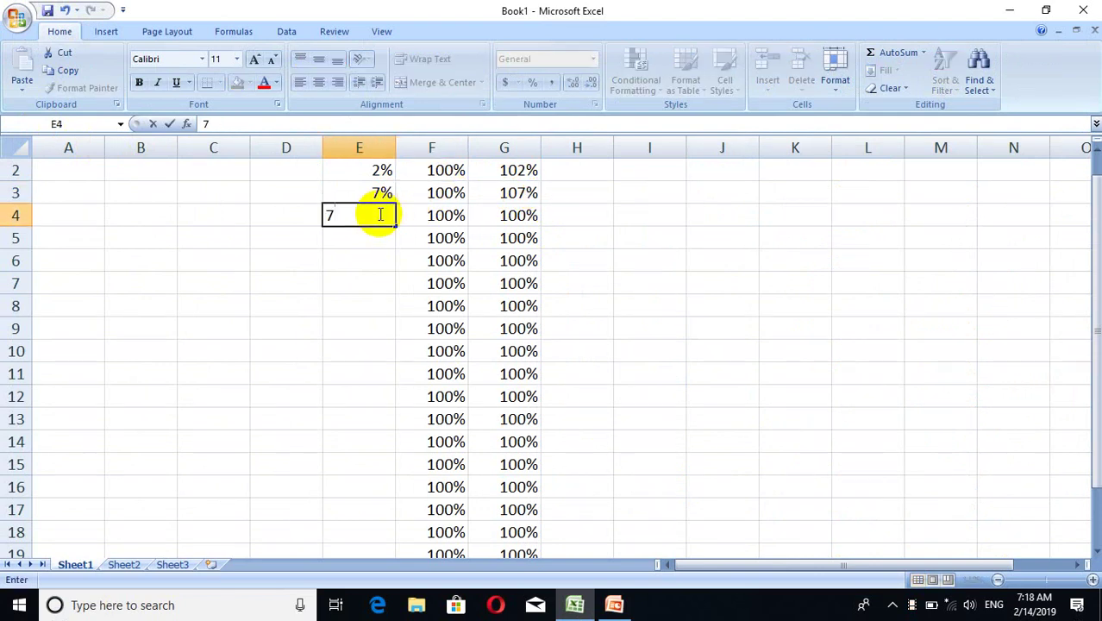
{"action": "key", "text": "Return"}
{"action": "type", "text": "98"}
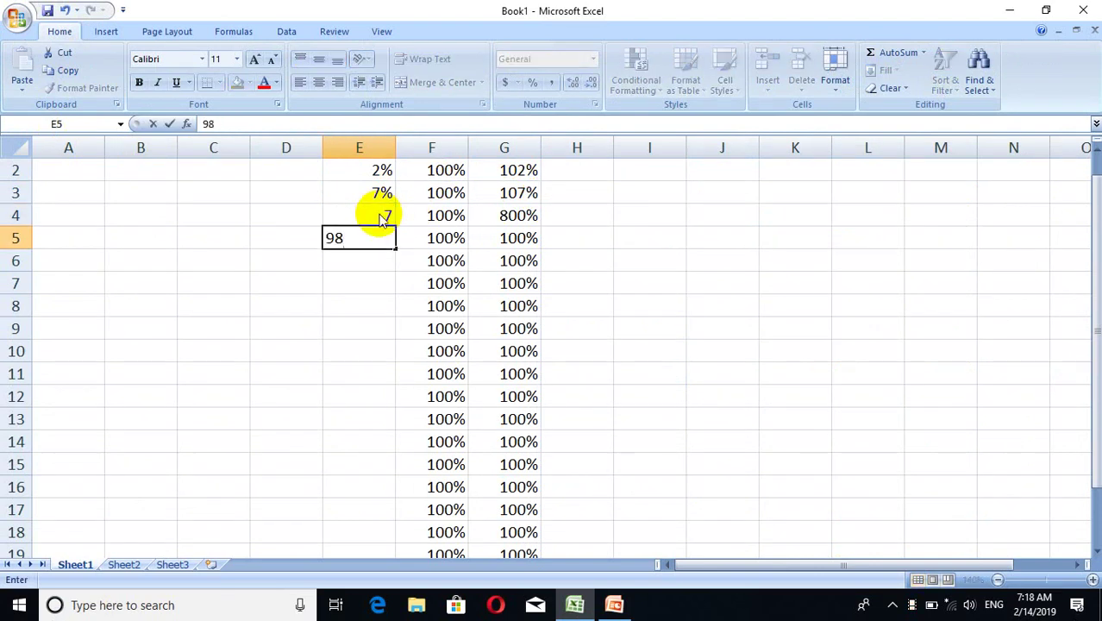
{"action": "key", "text": "Return"}
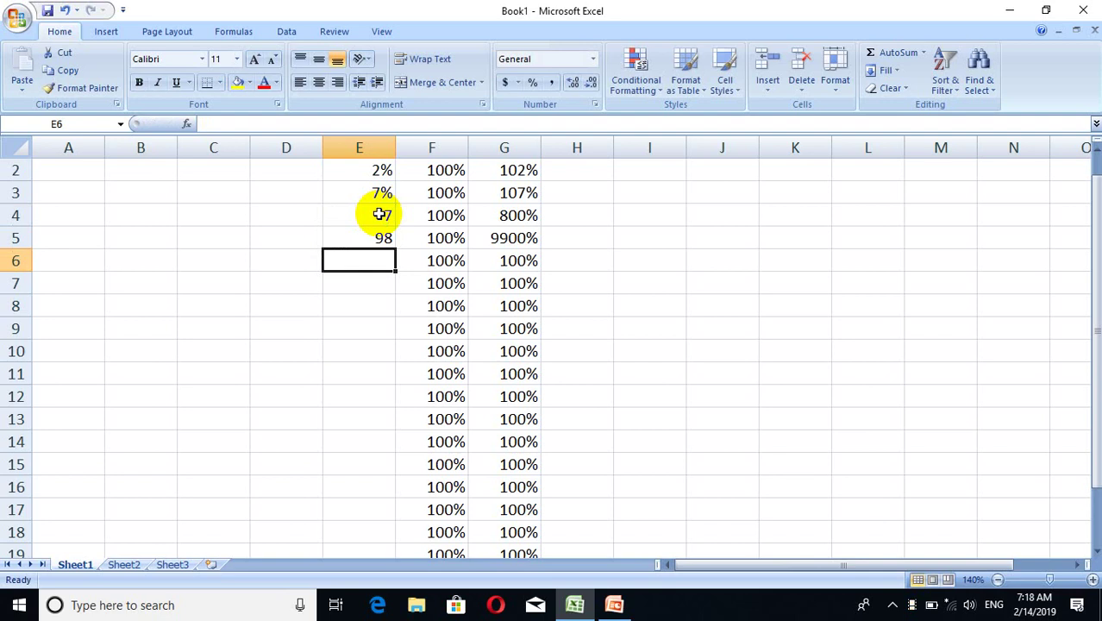
{"action": "left_click", "coordinate": [437, 241]}
{"action": "left_click", "coordinate": [515, 238]}
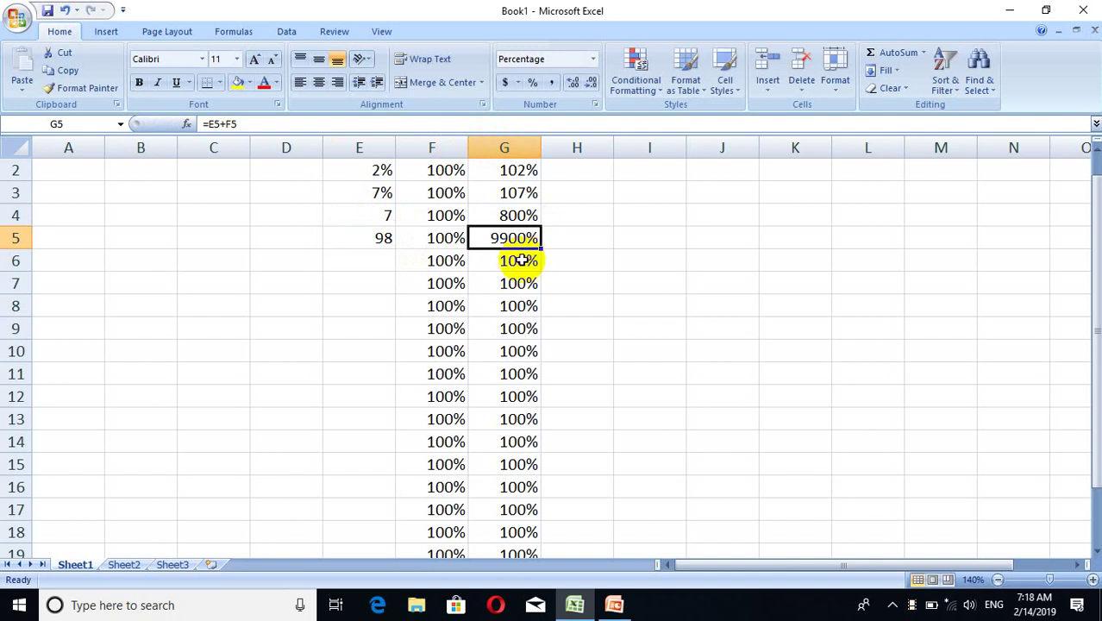
{"action": "left_click", "coordinate": [386, 237]}
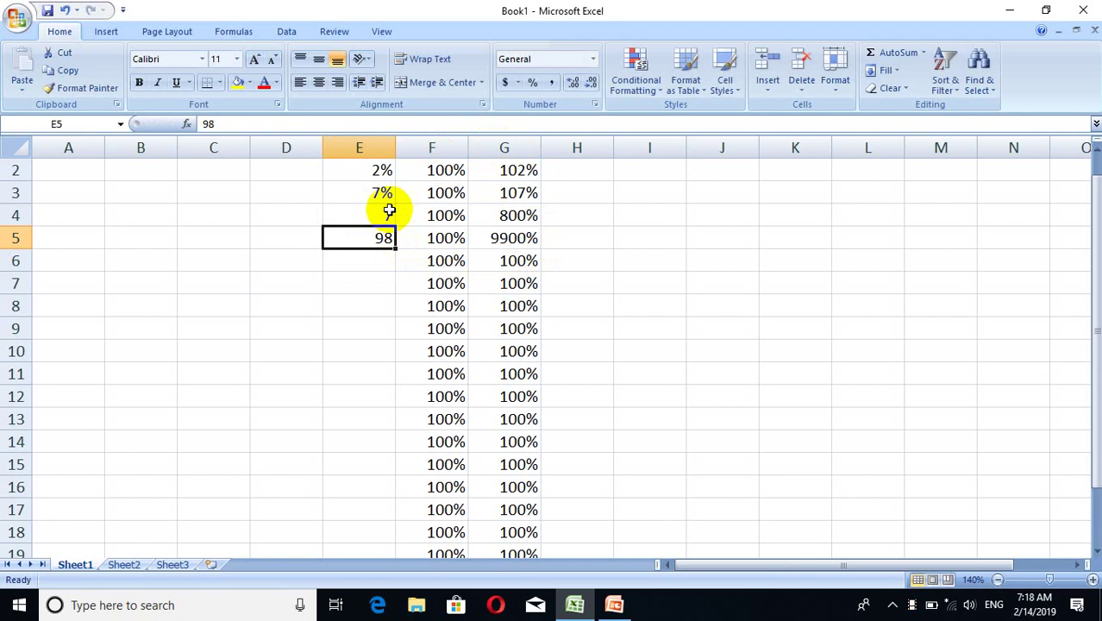
- Correct E4 to 7% by adding a percent sign
{"action": "left_click", "coordinate": [390, 214]}
{"action": "double_click", "coordinate": [390, 214]}
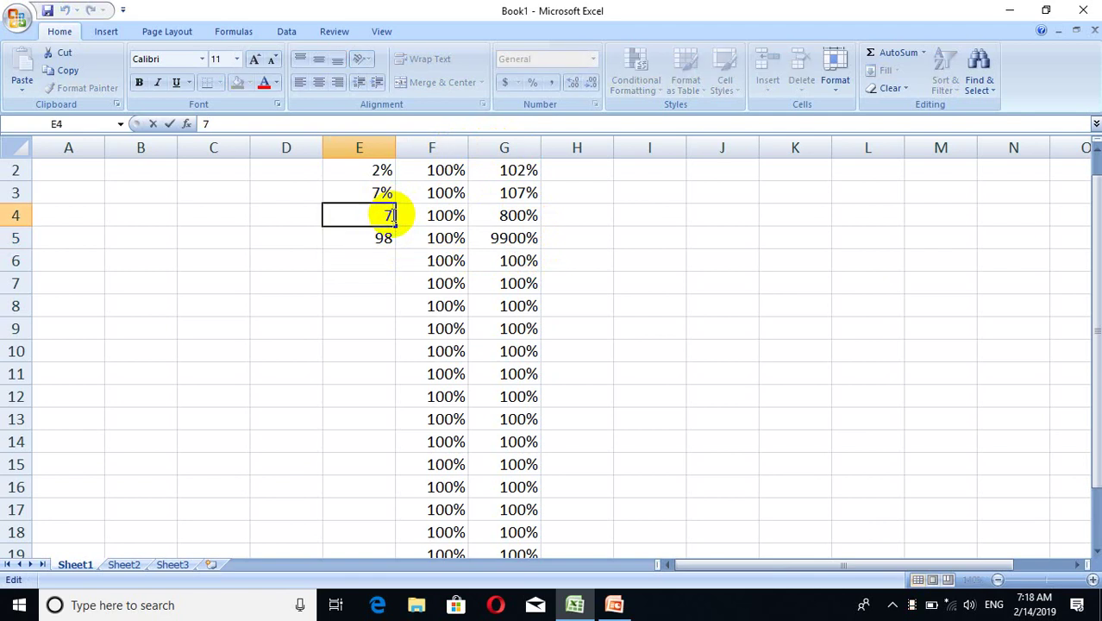
{"action": "type", "text": "%"}
{"action": "key", "text": "Return"}
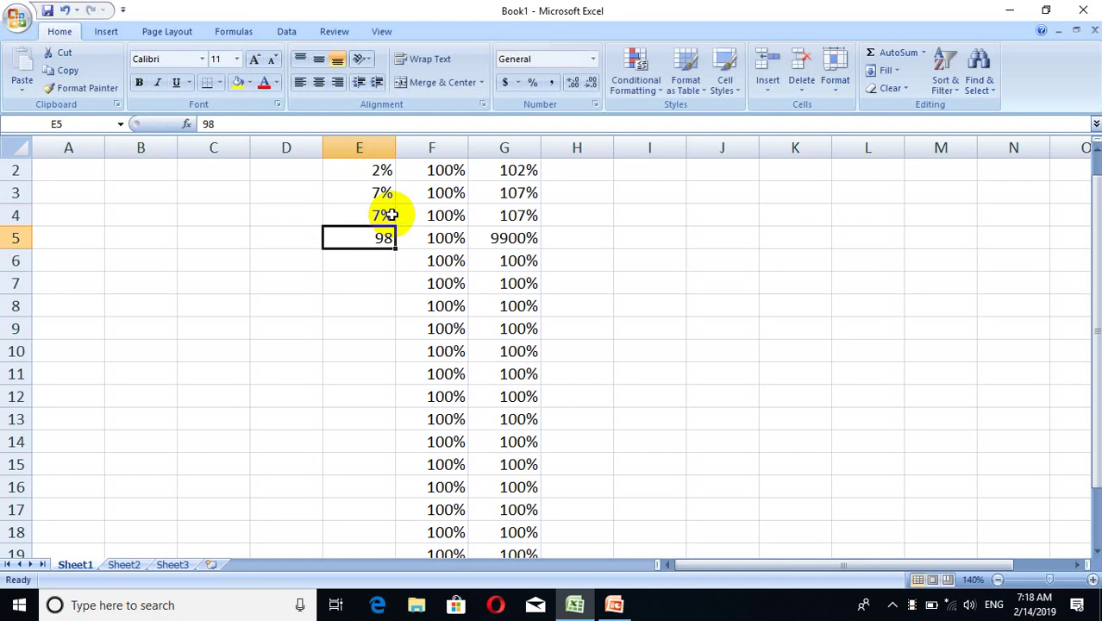
- Rework E5 from 6 to 7 and finally set it to 6%
{"action": "type", "text": "6"}
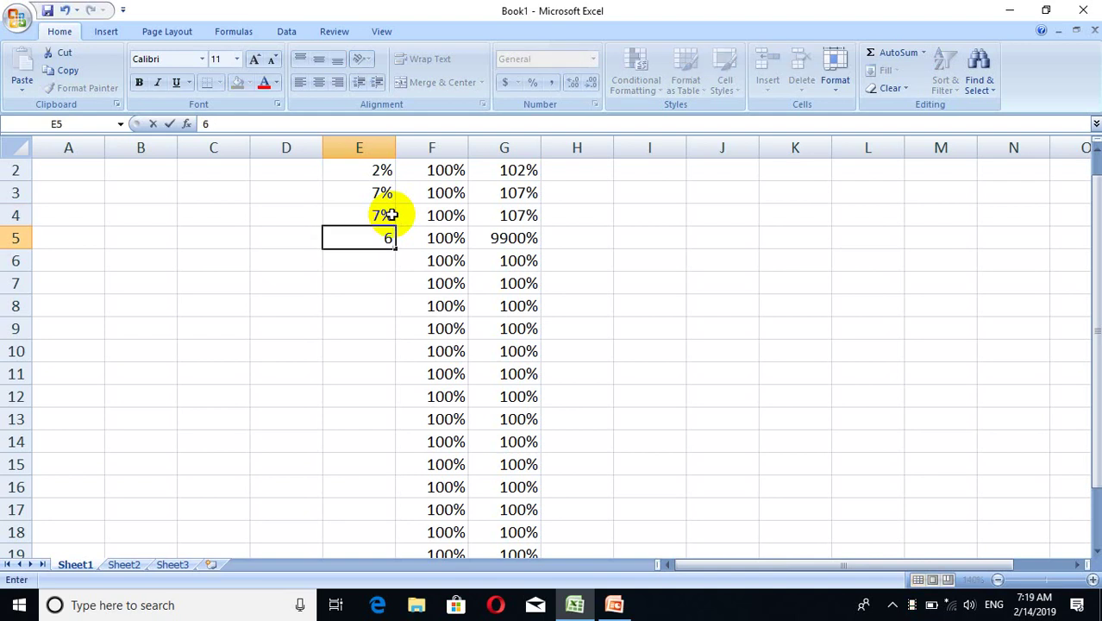
{"action": "left_click", "coordinate": [375, 237]}
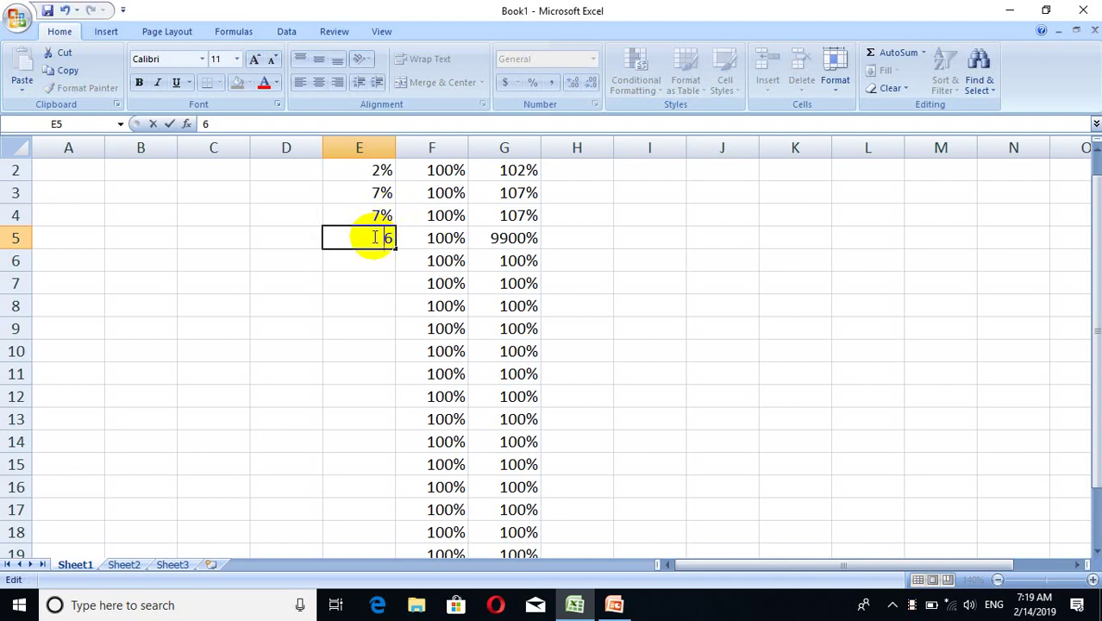
{"action": "key", "text": "BackSpace"}
{"action": "type", "text": "7"}
{"action": "key", "text": "Return"}
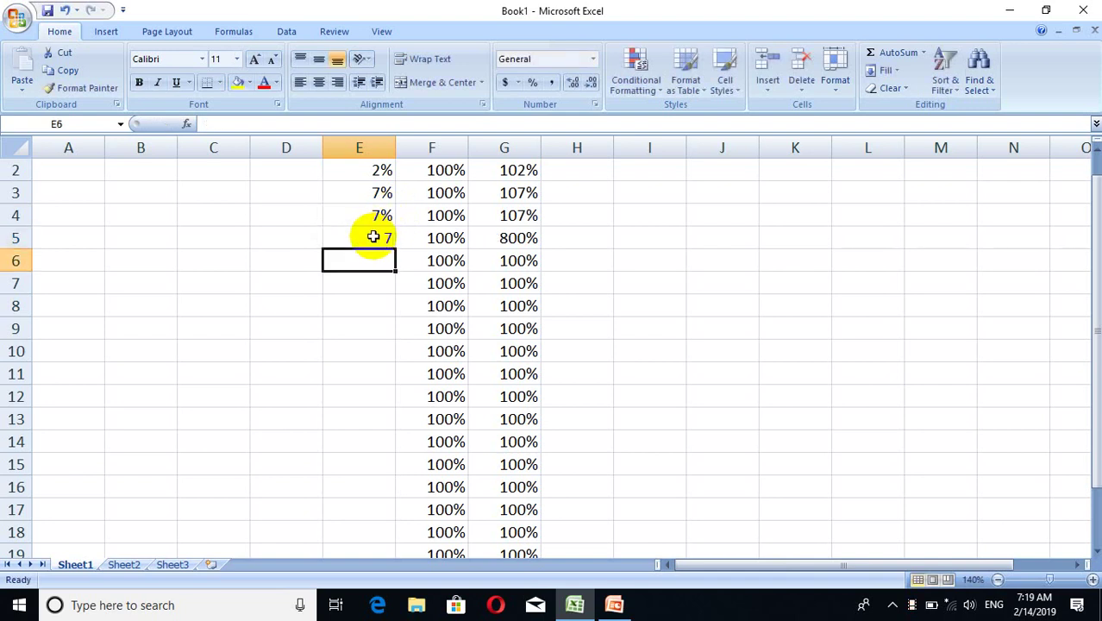
{"action": "left_click", "coordinate": [388, 236]}
{"action": "key", "text": "Delete"}
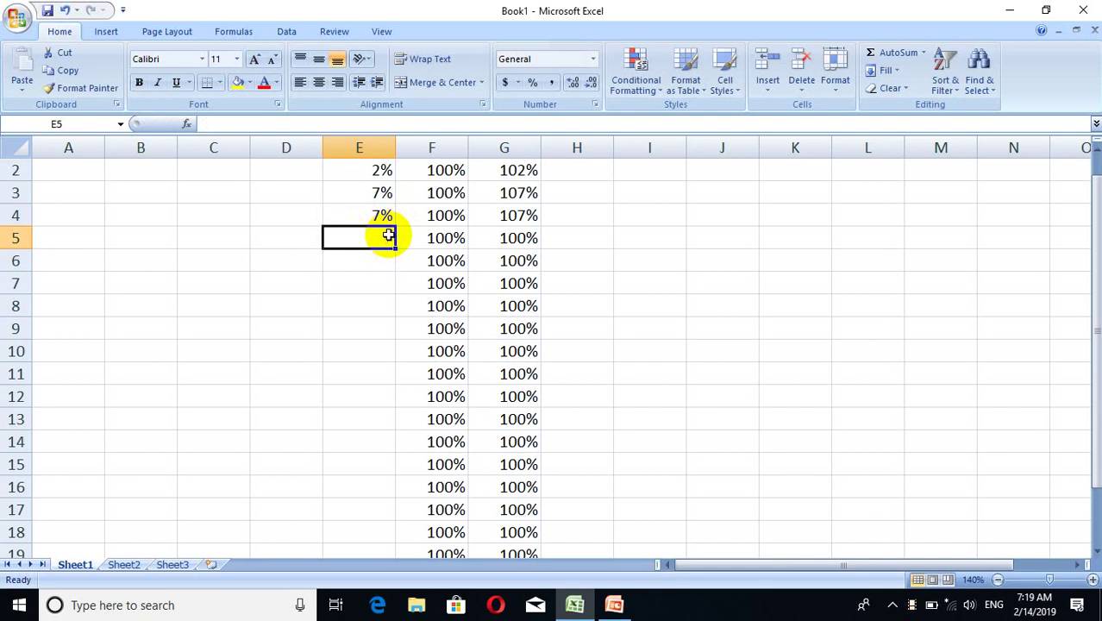
{"action": "type", "text": "6"}
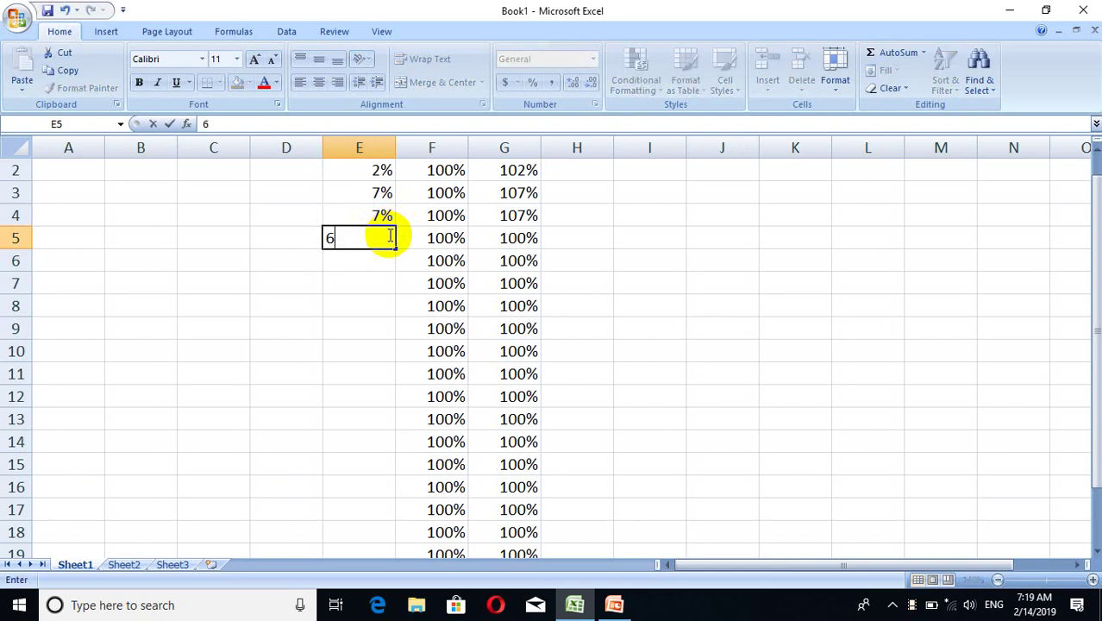
{"action": "type", "text": "%"}
{"action": "key", "text": "Return"}
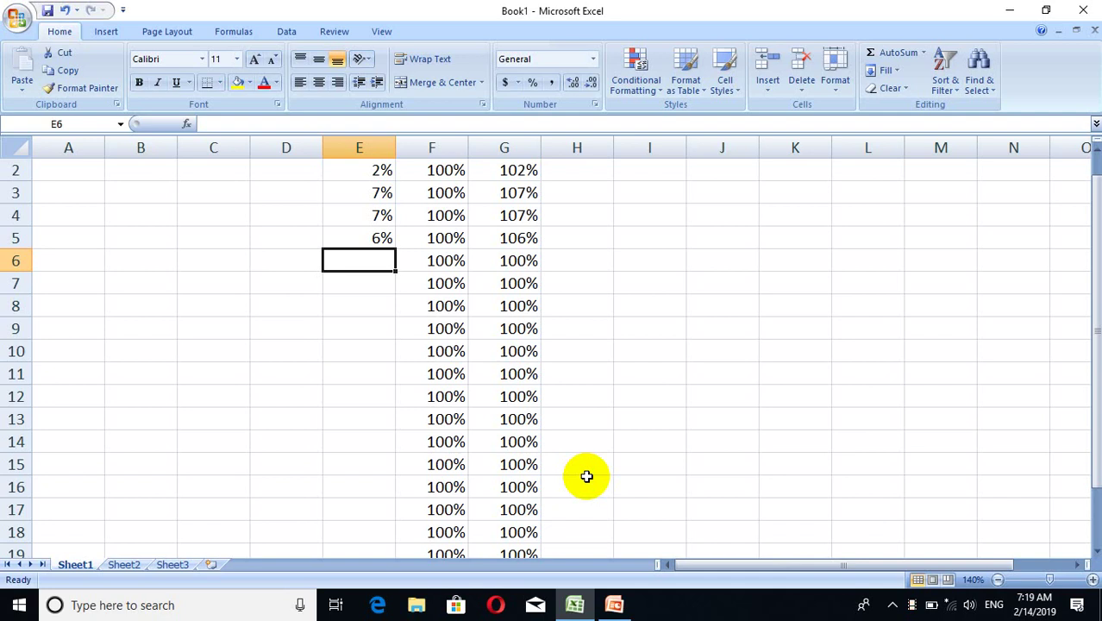
{"action": "key", "text": "Up"}
{"action": "key", "text": "Up"}
{"action": "key", "text": "Up"}
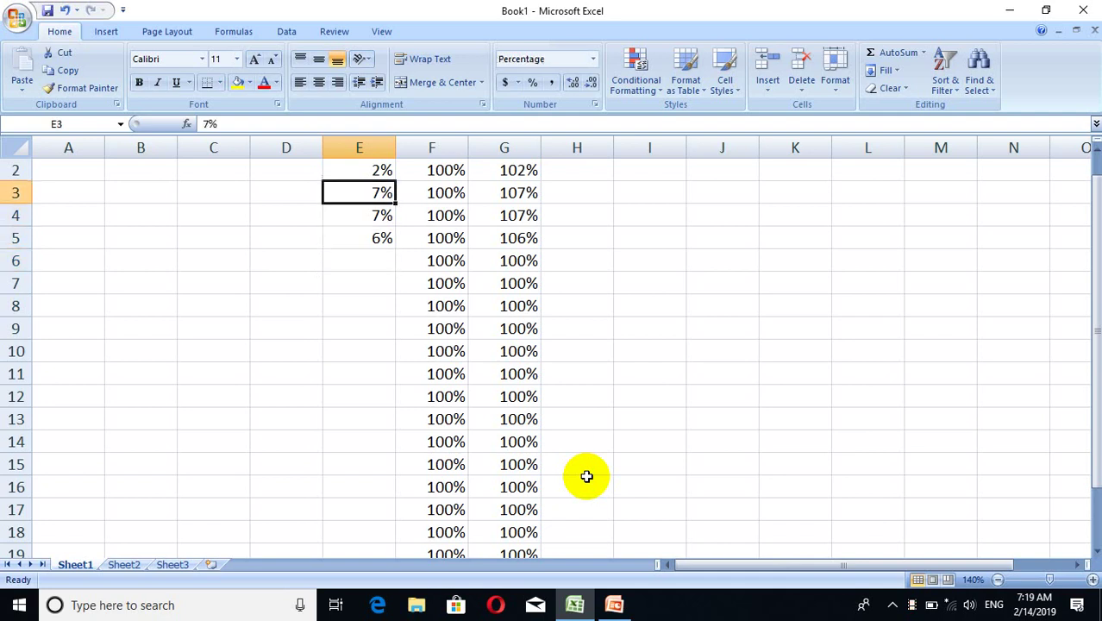
{"action": "key", "text": "Up"}
{"action": "key", "text": "Up"}
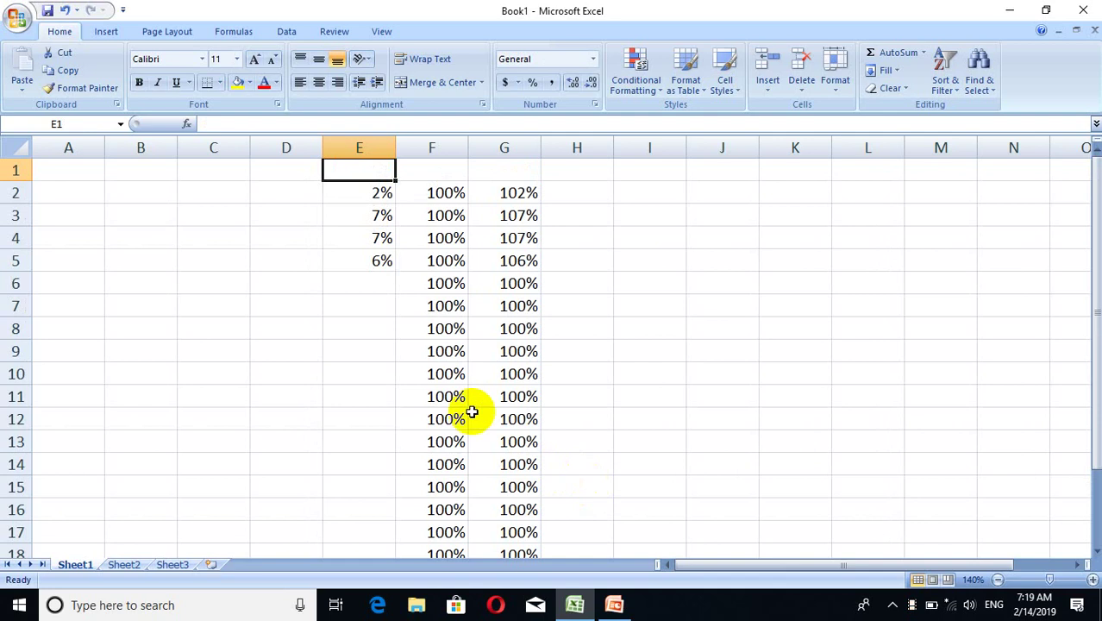
- Delete all values in D2:G24 and return the active cell to B2
{"action": "mouse_move", "coordinate": [293, 194]}
{"action": "left_mouse_down"}
{"action": "mouse_move", "coordinate": [536, 273]}
{"action": "mouse_move", "coordinate": [521, 480]}
{"action": "left_mouse_up"}
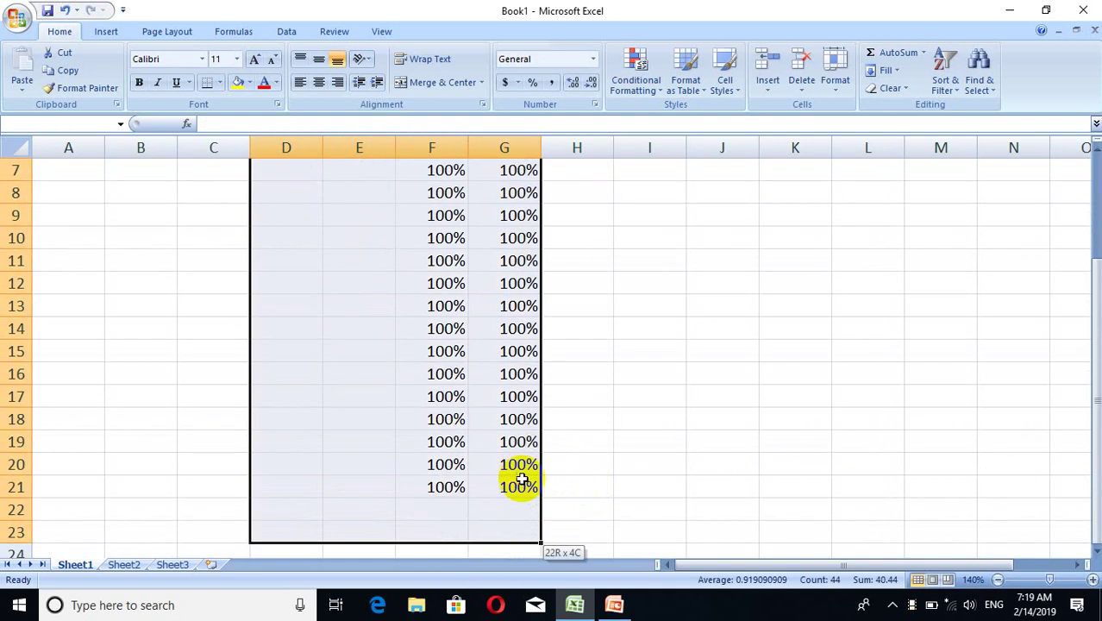
{"action": "left_click_drag", "start_coordinate": [522, 480], "coordinate": [521, 479]}
{"action": "key", "text": "Delete"}
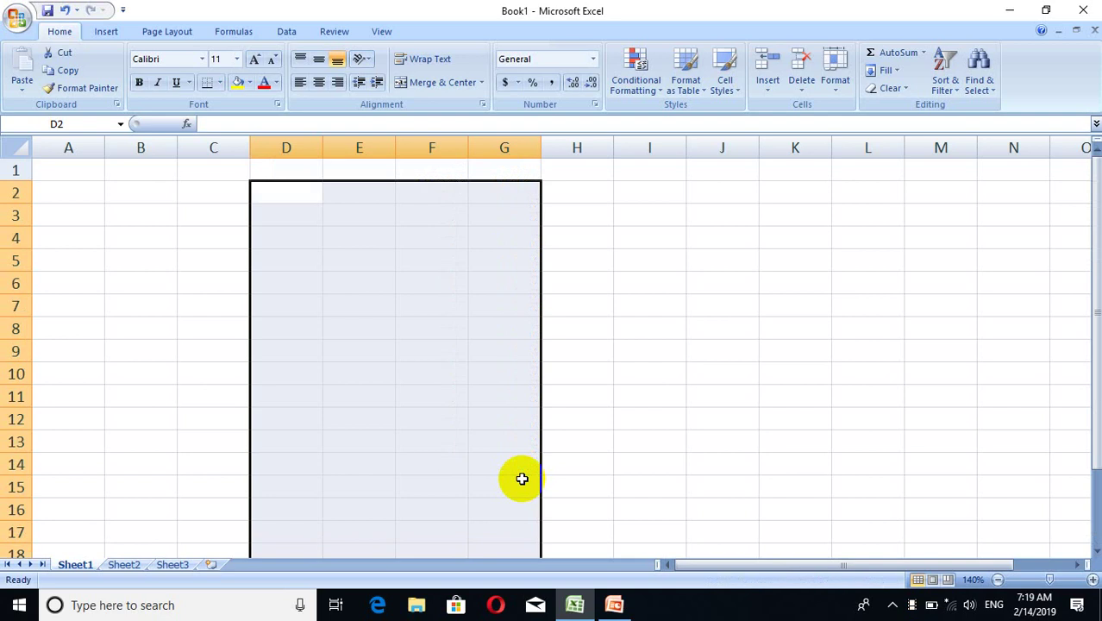
{"action": "key", "text": "Up"}
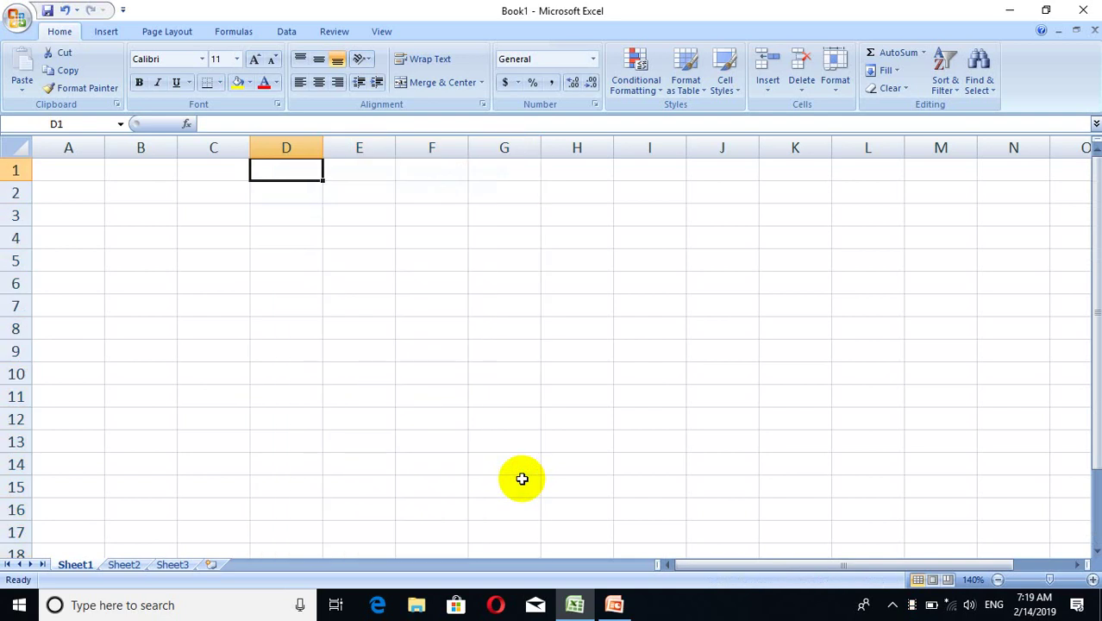
{"action": "key", "text": "Left"}
{"action": "key", "text": "Left"}
{"action": "key", "text": "Left"}
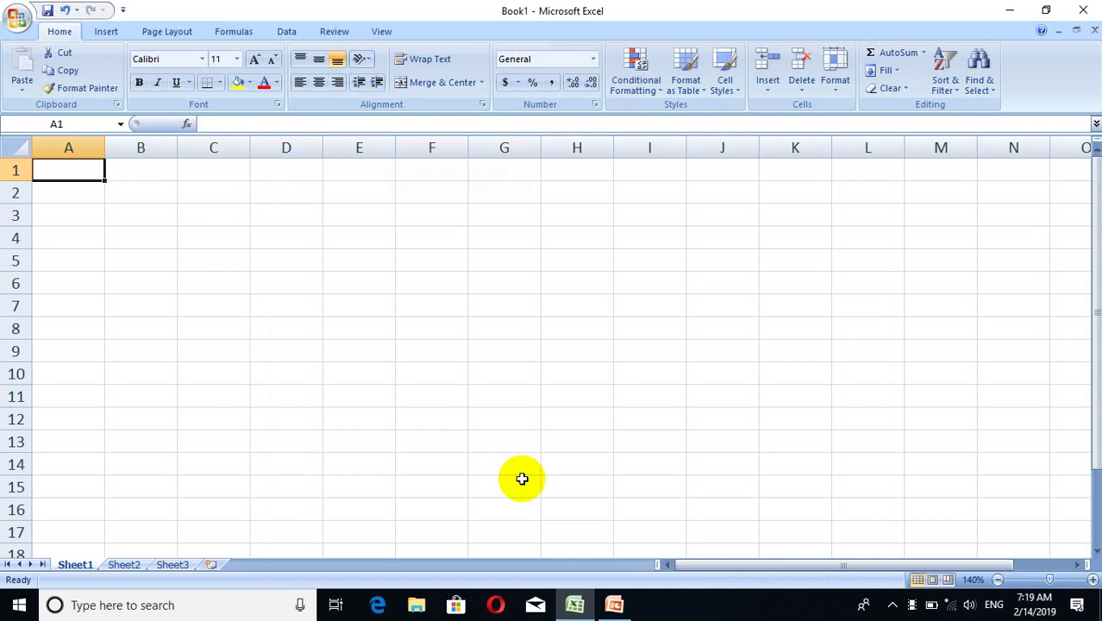
{"action": "key", "text": "Down"}
{"action": "key", "text": "Right"}
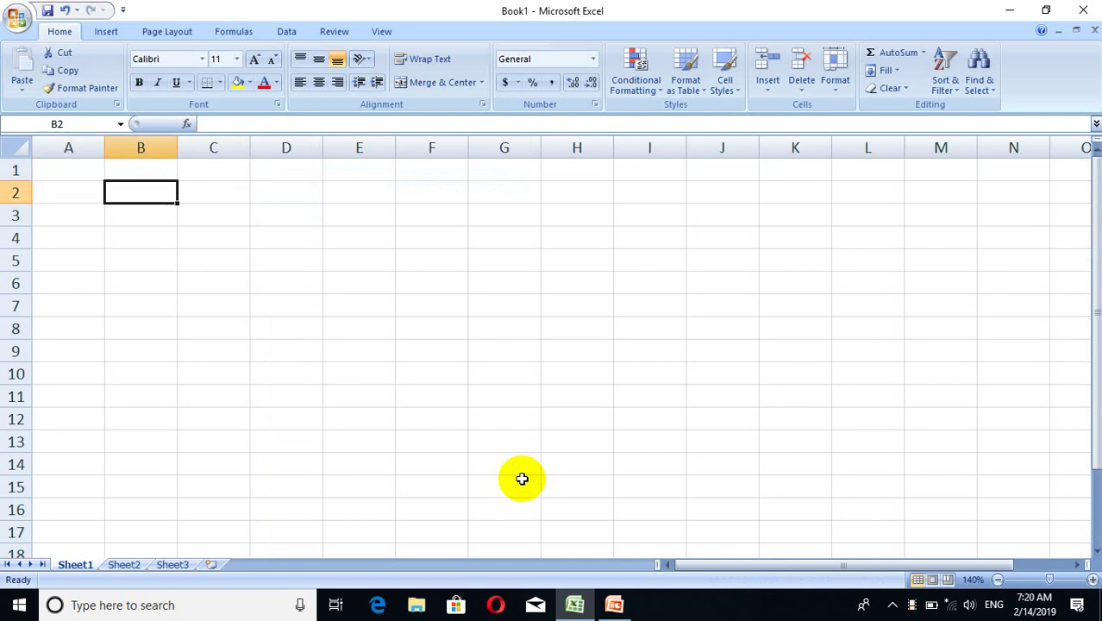
- Enter the title STUDENT'S RECORDS in B2
{"action": "type", "text": "stu"}
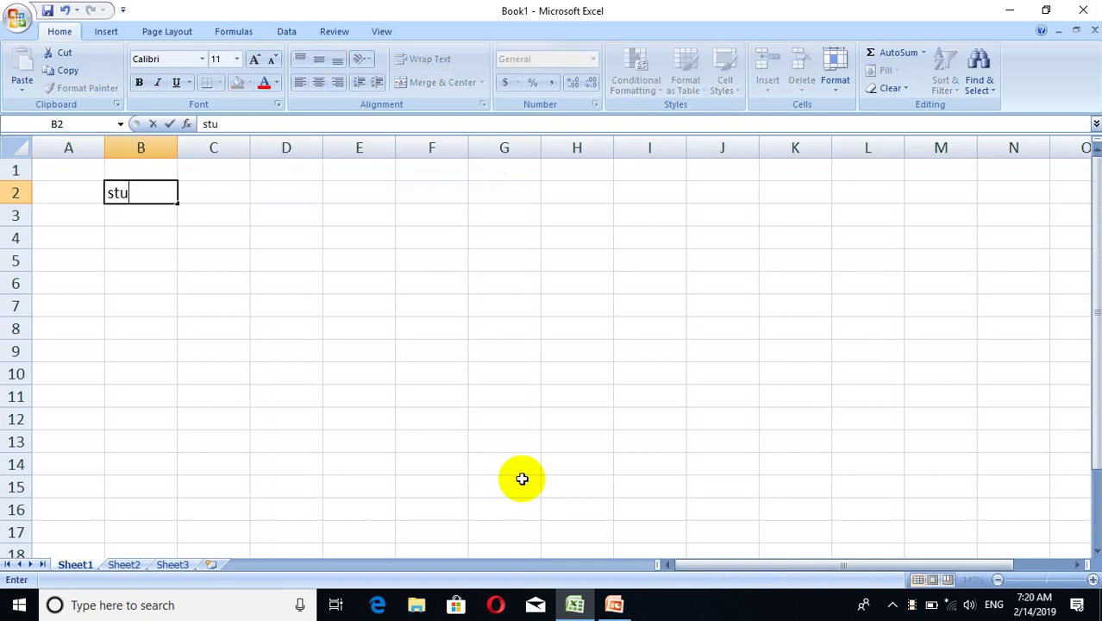
{"action": "key", "text": "BackSpace"}
{"action": "key", "text": "BackSpace"}
{"action": "key", "text": "BackSpace"}
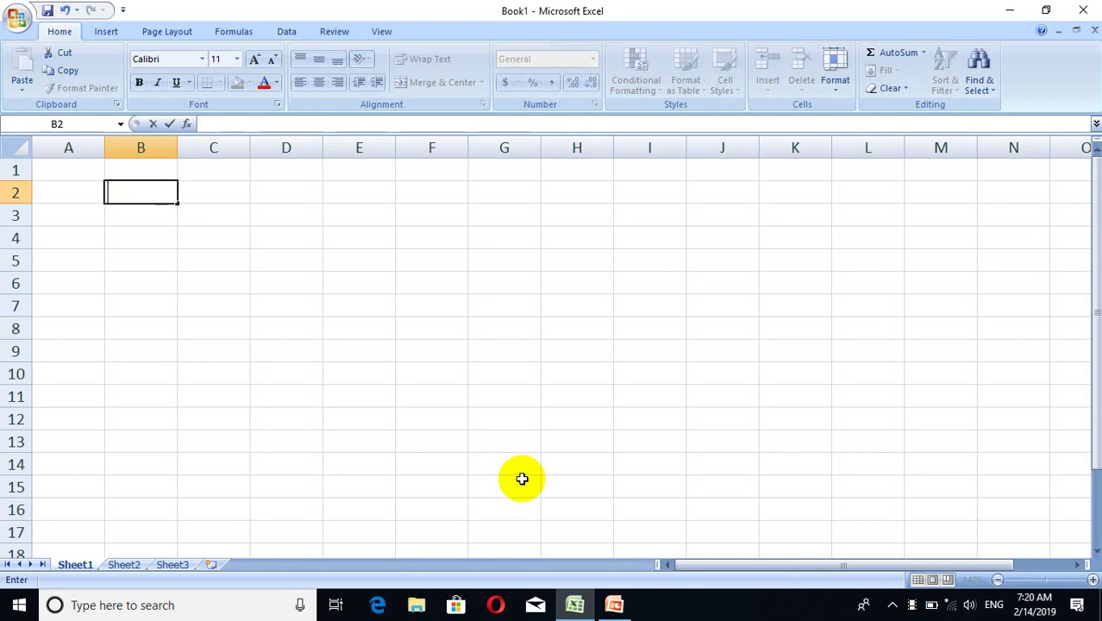
{"action": "type", "text": "ST"}
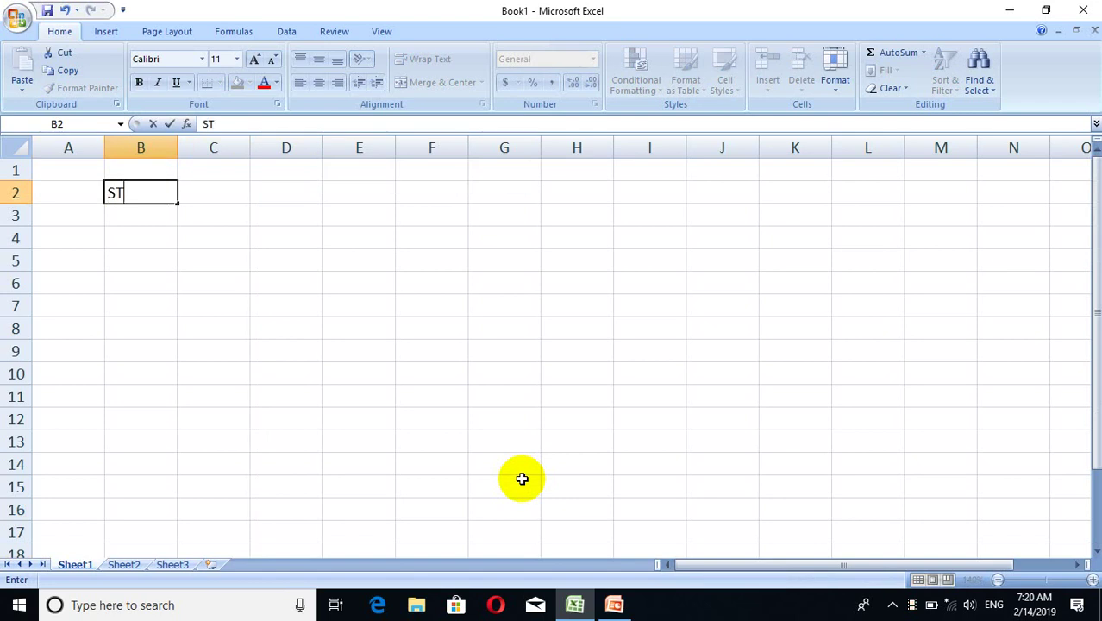
{"action": "type", "text": "UDENT"}
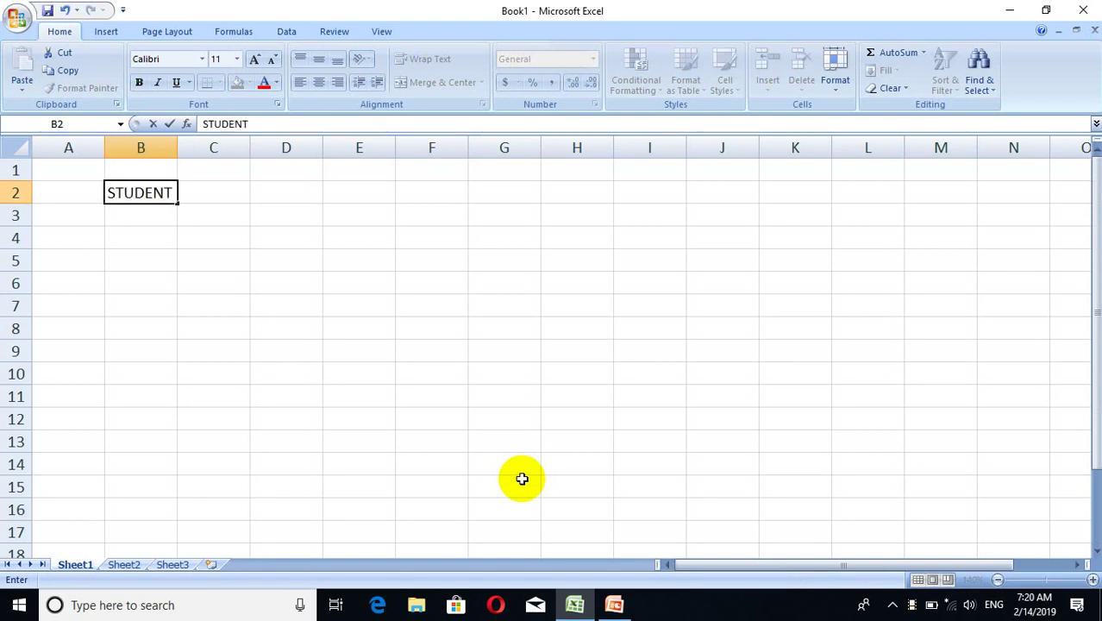
{"action": "type", "text": "'S RE"}
{"action": "type", "text": "CORDS"}
{"action": "key", "text": "Return"}
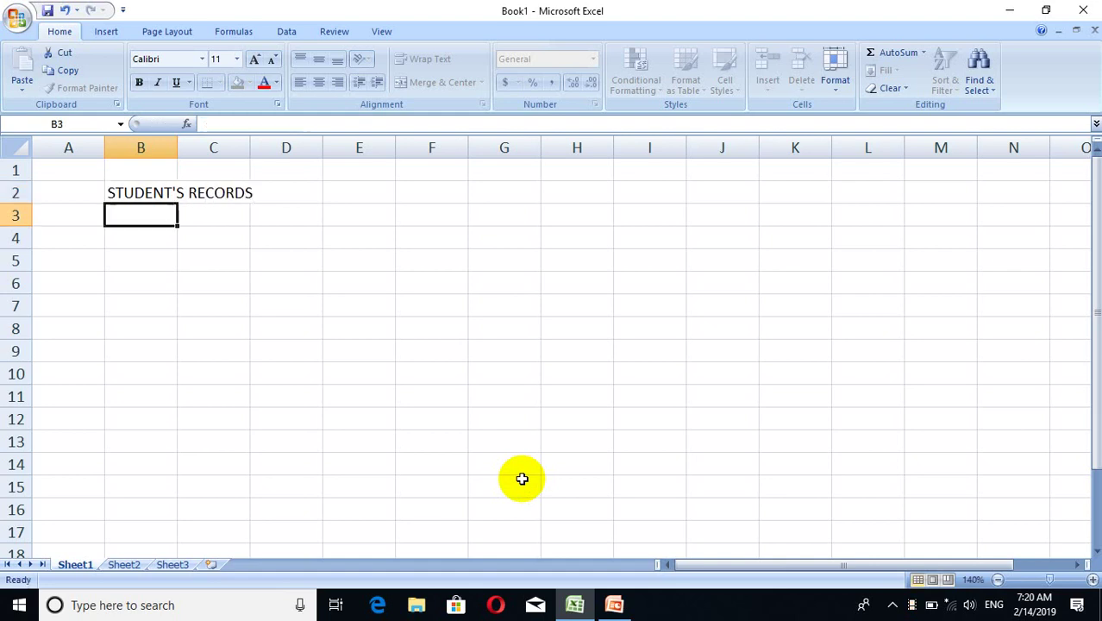
- Type headers NAME, CLASS, ROLLNUMBER and ADDRESS across B3:E3
{"action": "type", "text": "NA"}
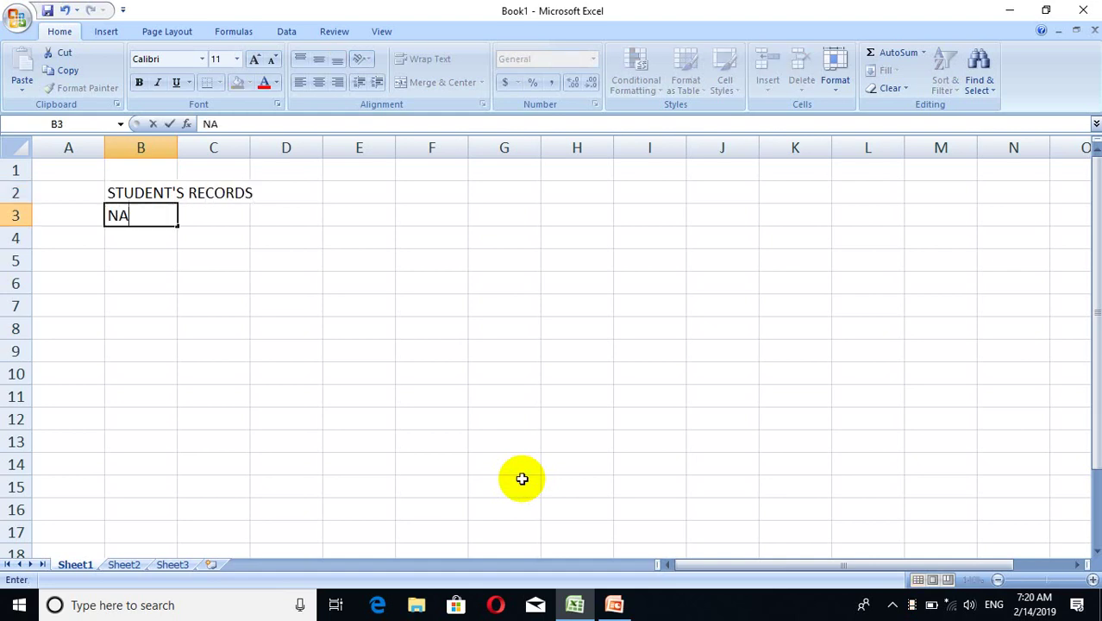
{"action": "type", "text": "ME"}
{"action": "key", "text": "Tab"}
{"action": "type", "text": "CLA"}
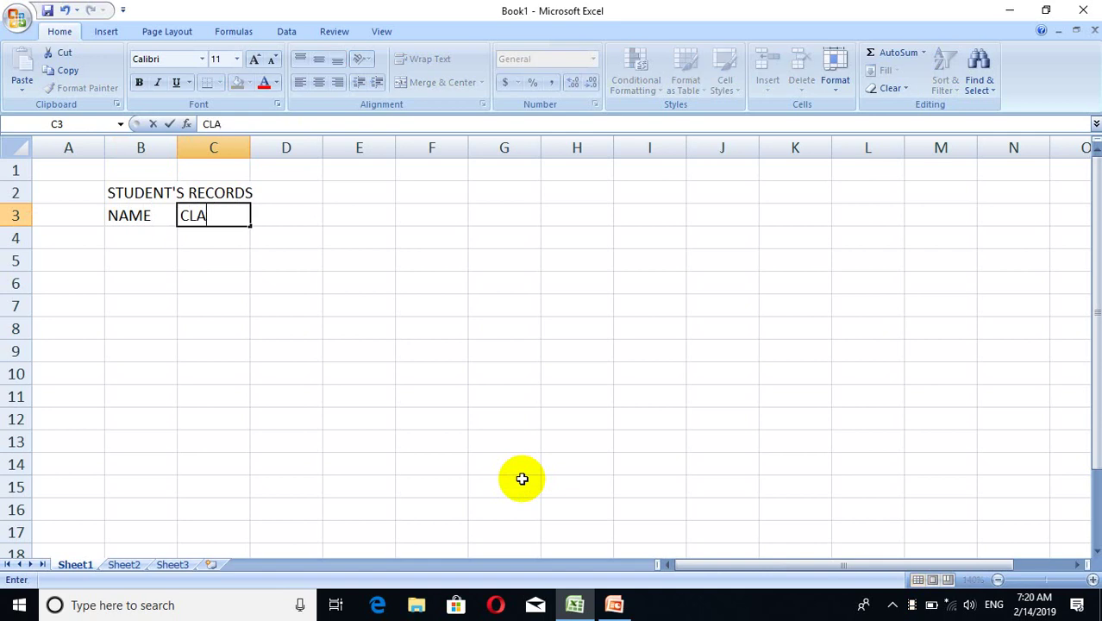
{"action": "type", "text": "SS"}
{"action": "key", "text": "Tab"}
{"action": "type", "text": "ROLL"}
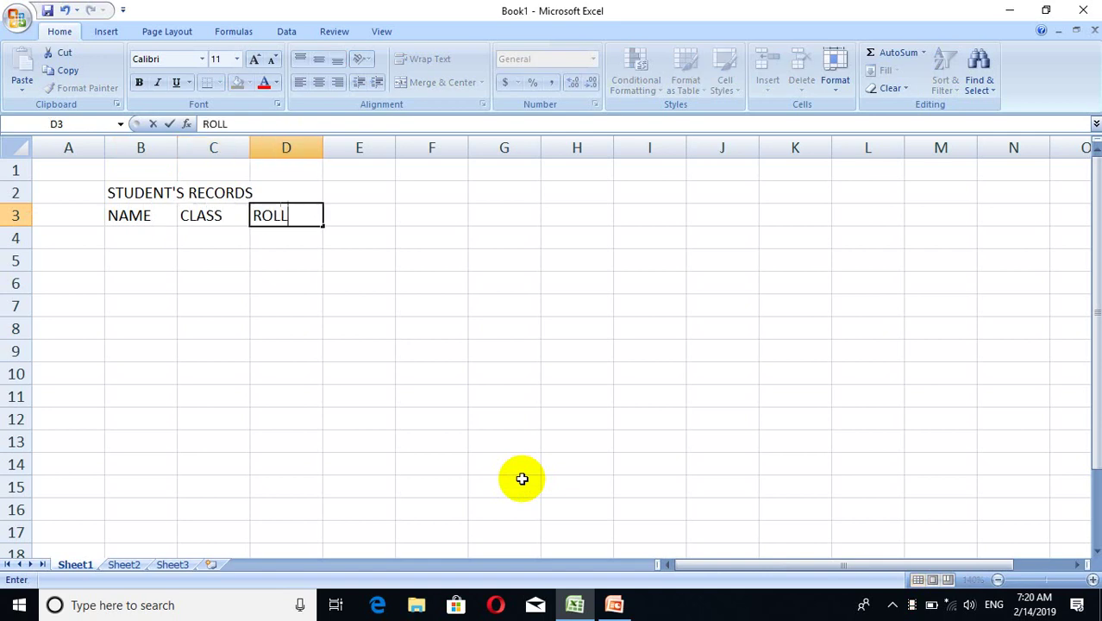
{"action": "type", "text": "NUMBEER"}
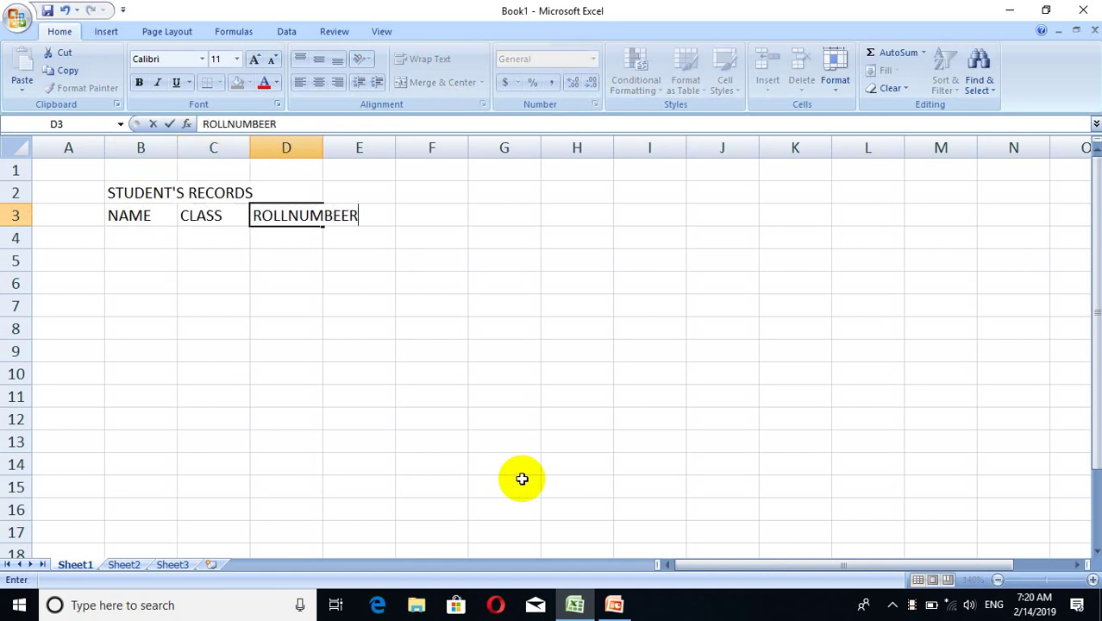
{"action": "key", "text": "BackSpace"}
{"action": "key", "text": "BackSpace"}
{"action": "type", "text": "E"}
{"action": "key", "text": "BackSpace"}
{"action": "type", "text": "R"}
{"action": "key", "text": "Tab"}
{"action": "type", "text": "A"}
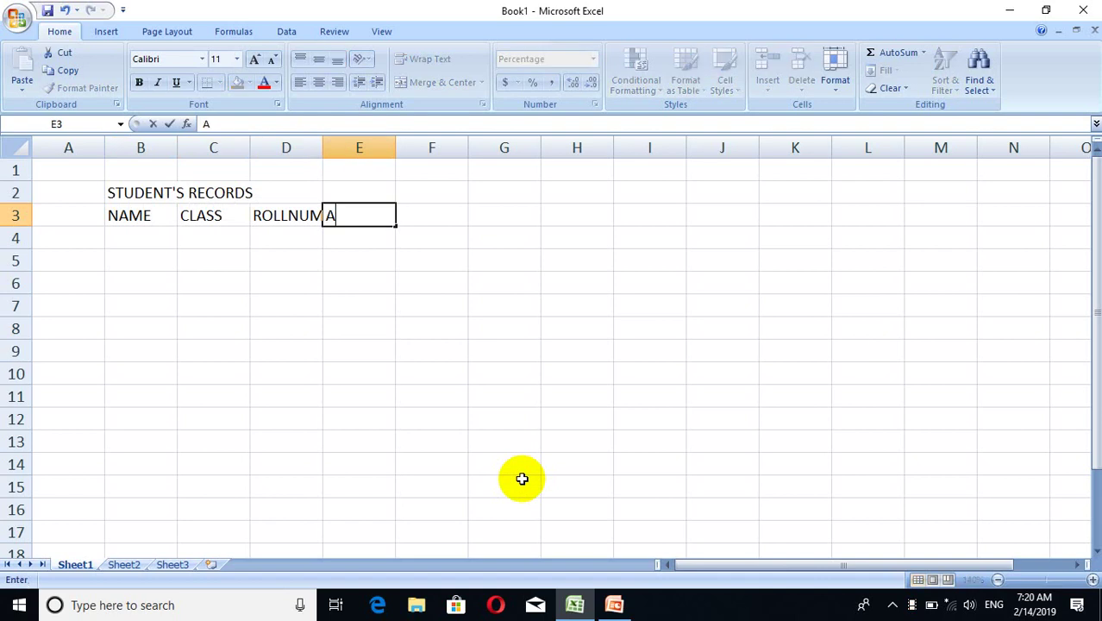
{"action": "type", "text": "DDRESS"}
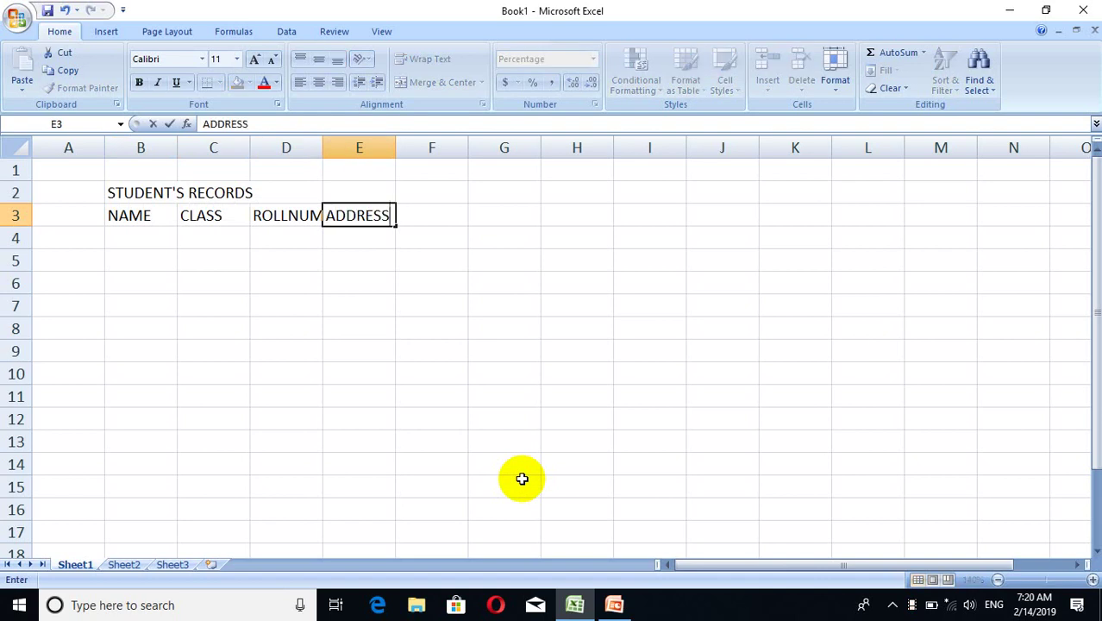
{"action": "key", "text": "Tab"}
- Add headers FM, OM and PERCENTAGE in F3:H3
{"action": "type", "text": "F"}
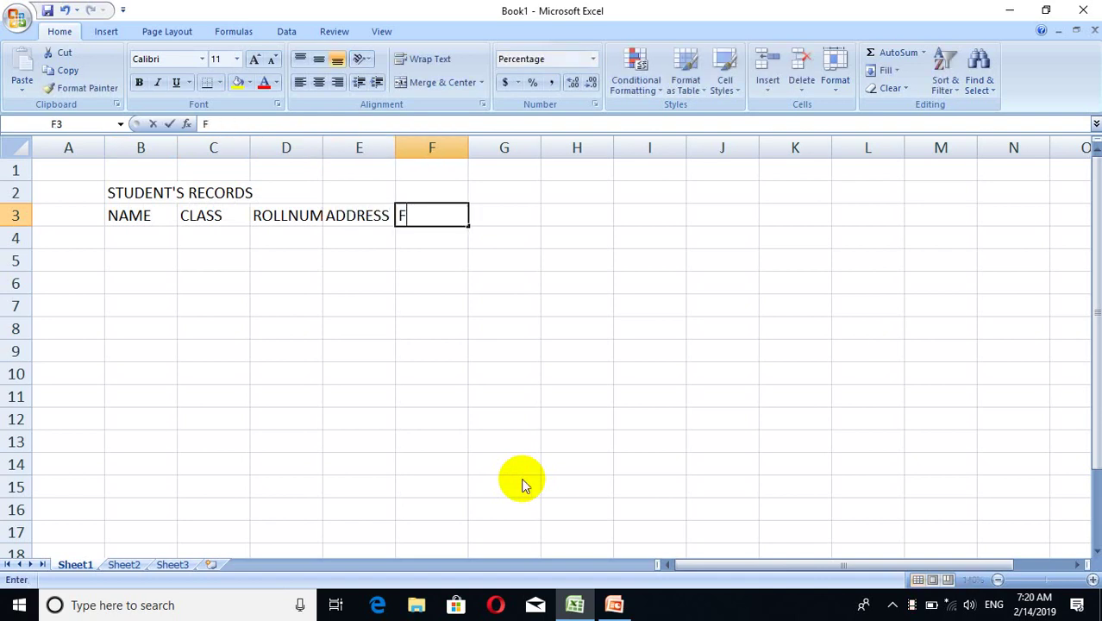
{"action": "type", "text": "M"}
{"action": "key", "text": "Tab"}
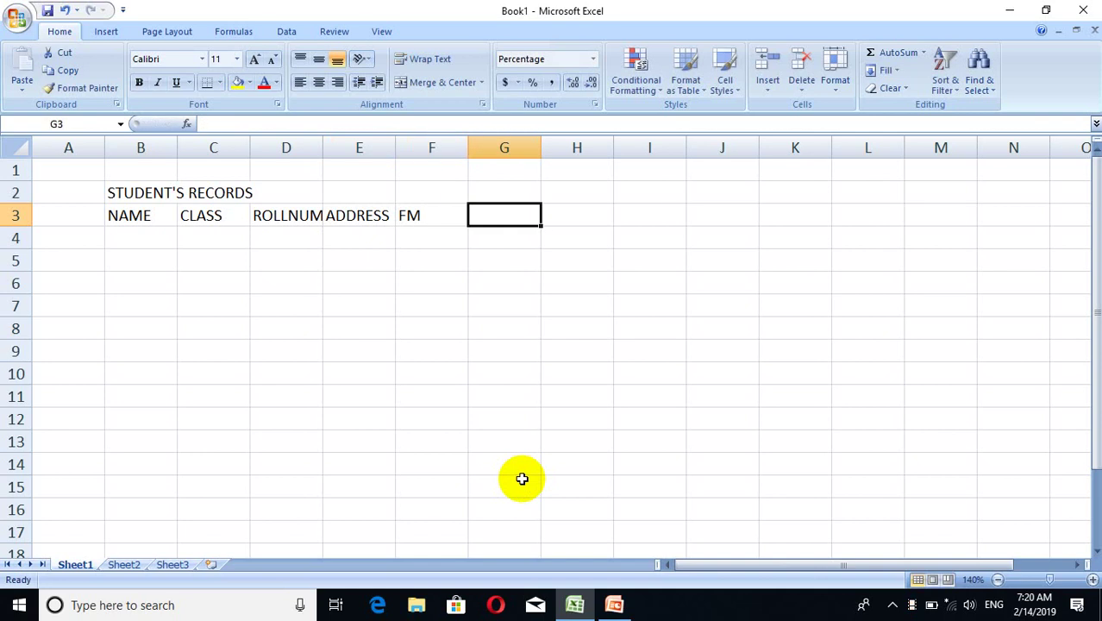
{"action": "type", "text": "OB"}
{"action": "key", "text": "BackSpace"}
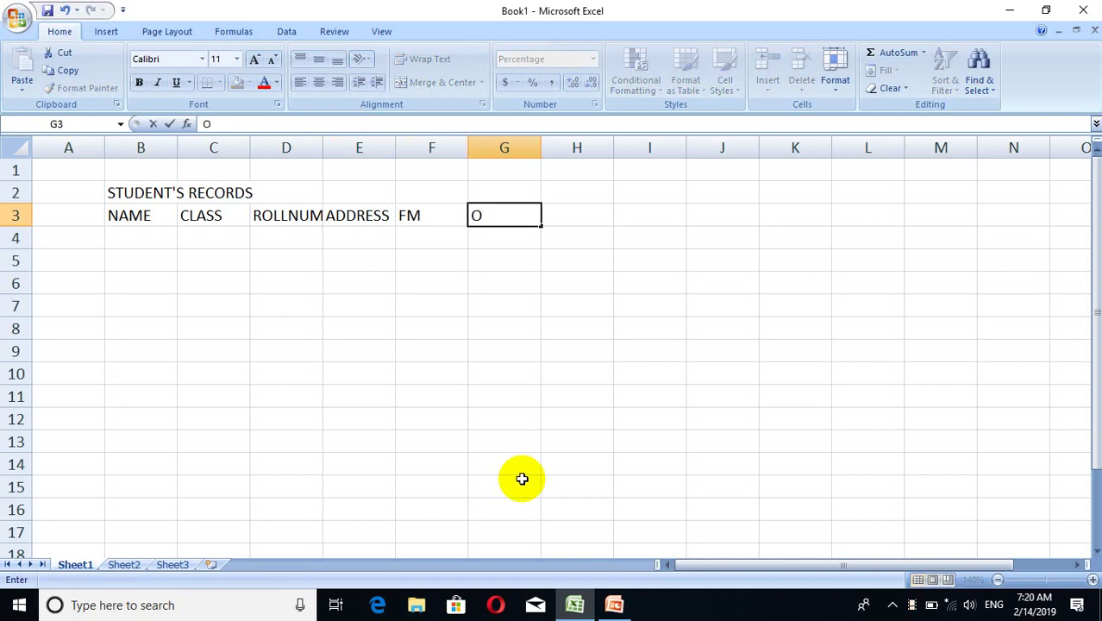
{"action": "type", "text": "M"}
{"action": "key", "text": "Tab"}
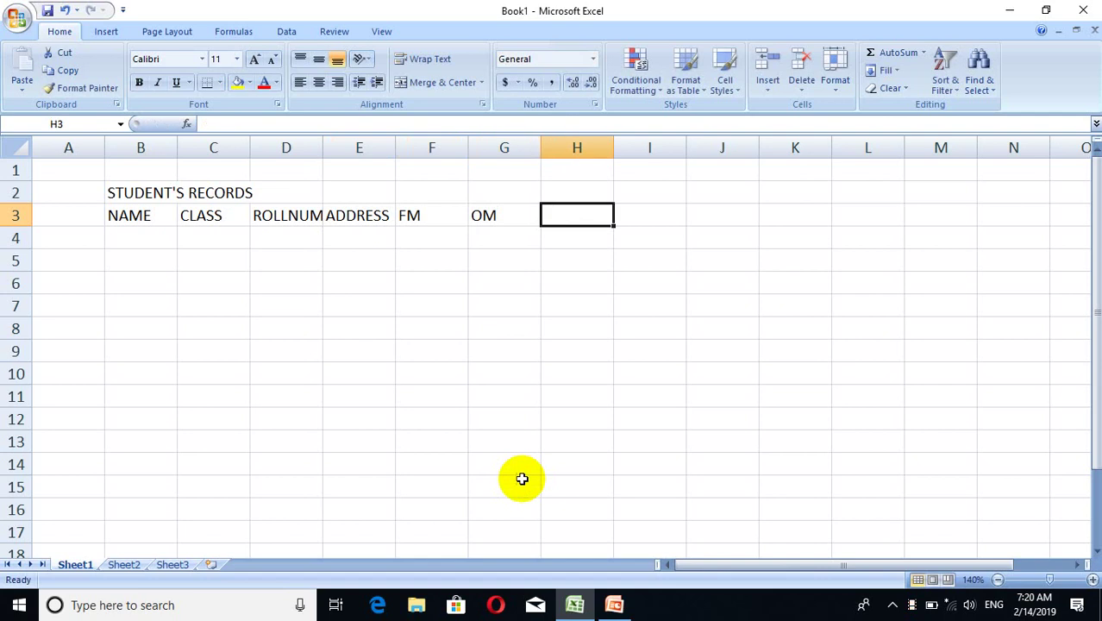
{"action": "type", "text": "%"}
{"action": "key", "text": "BackSpace"}
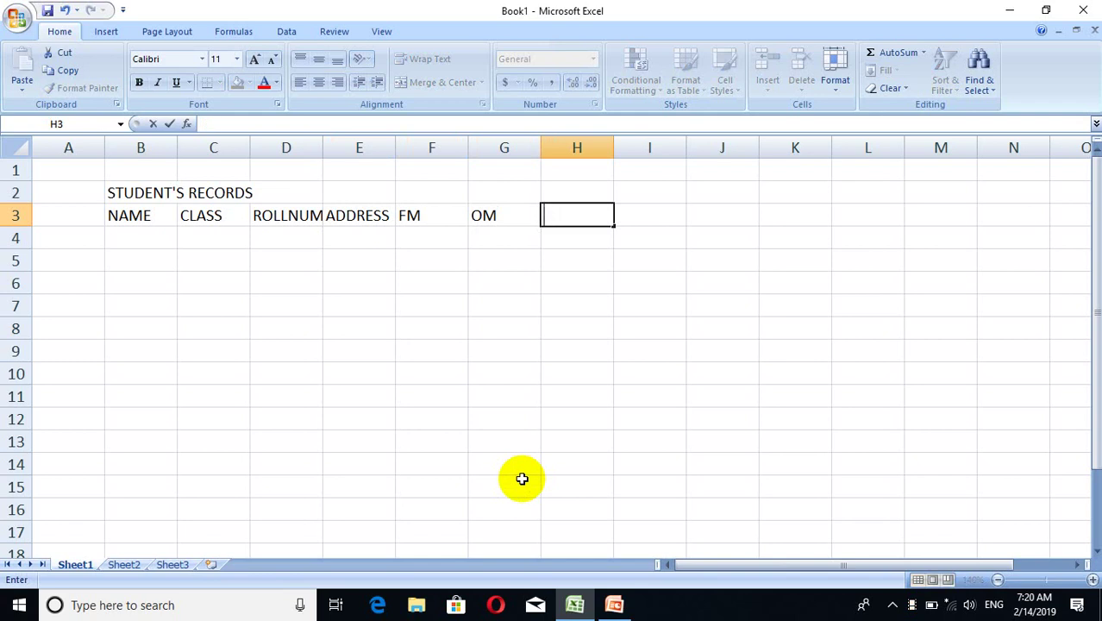
{"action": "type", "text": "PERCENT"}
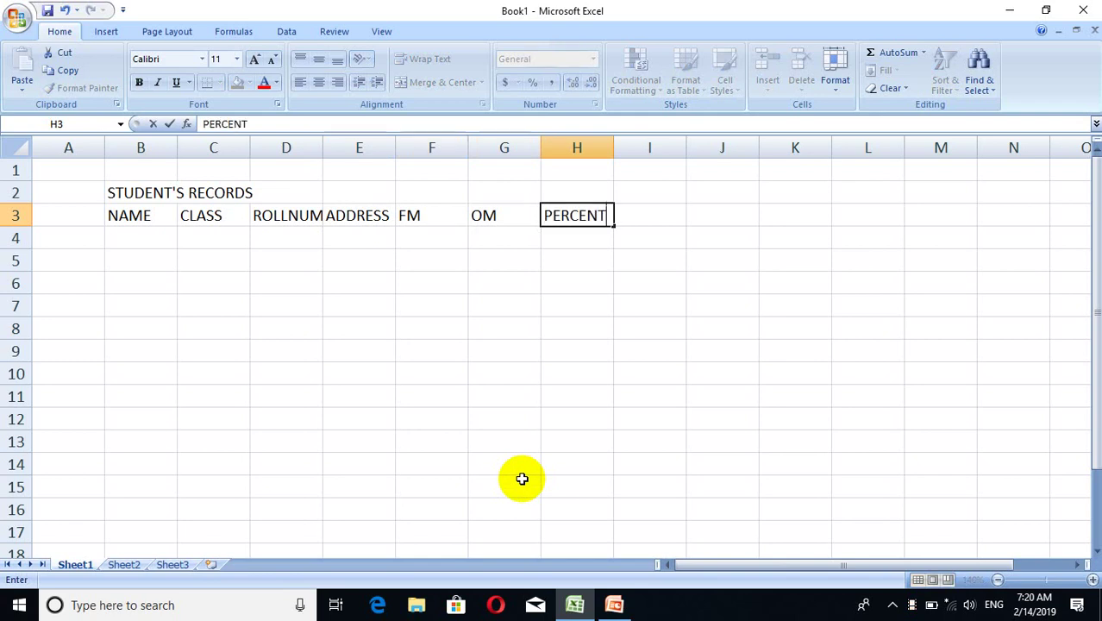
{"action": "type", "text": "AGE"}
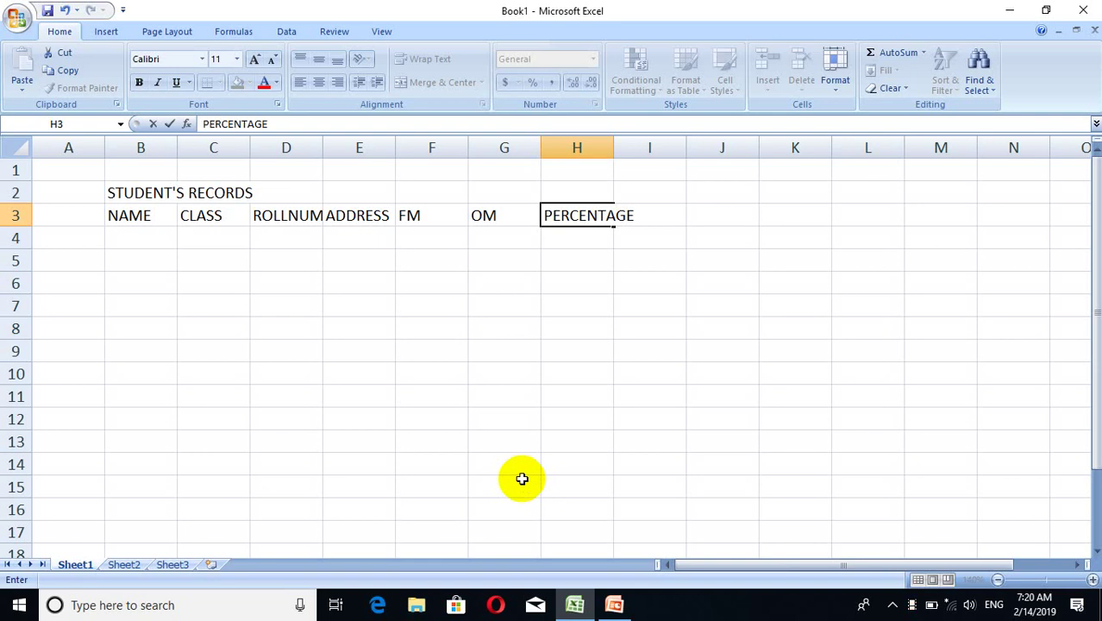
{"action": "key", "text": "Return"}
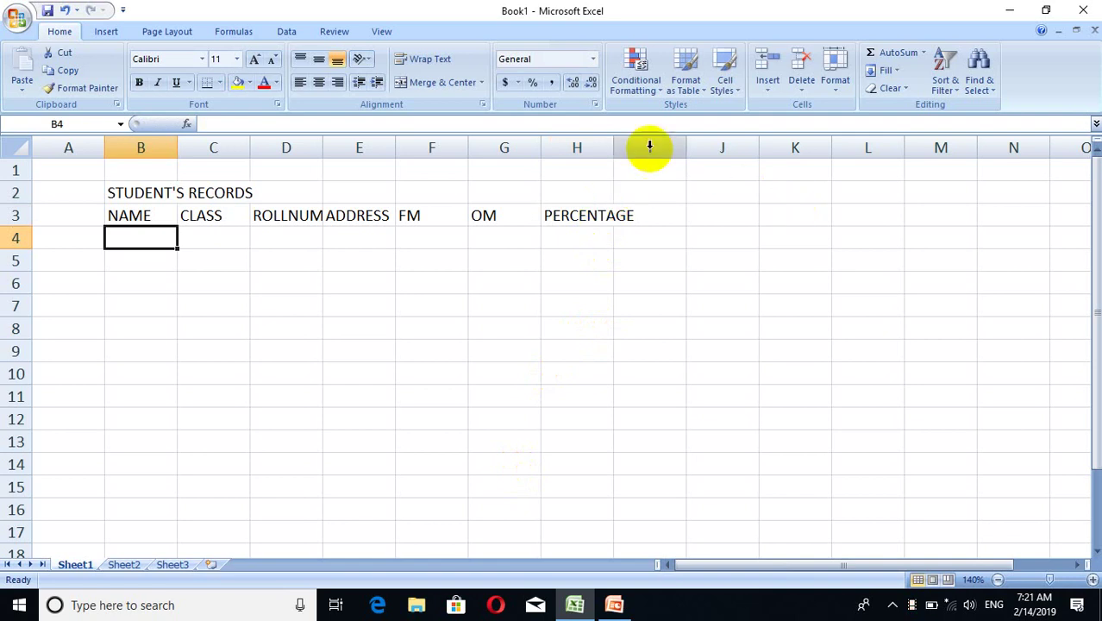
- Enter the header S.N in cell A3
{"action": "left_click", "coordinate": [63, 218]}
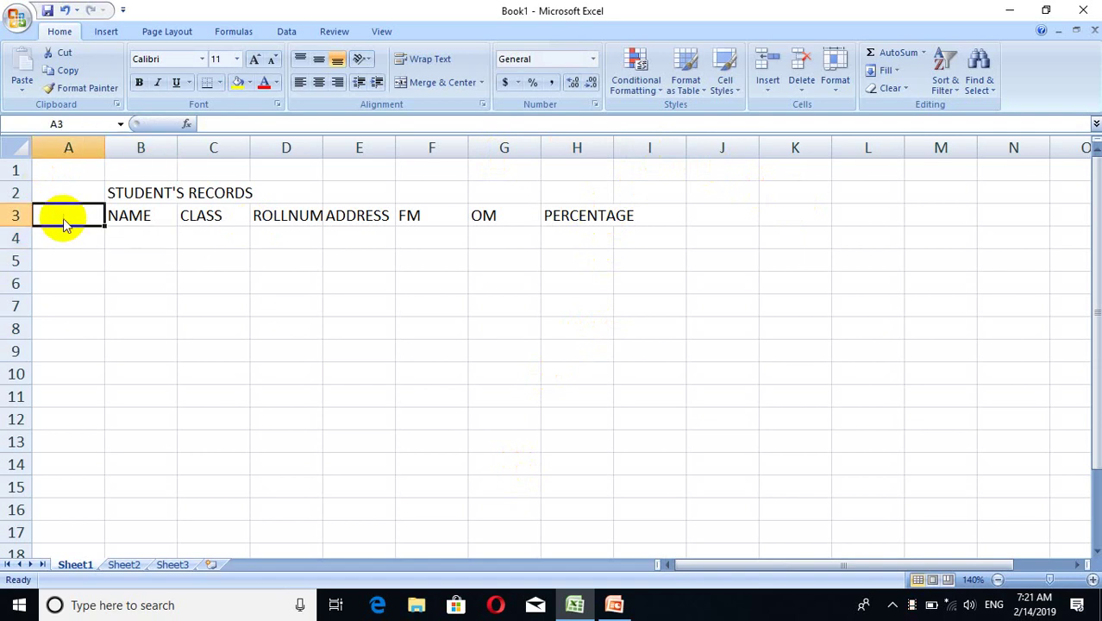
{"action": "type", "text": "s"}
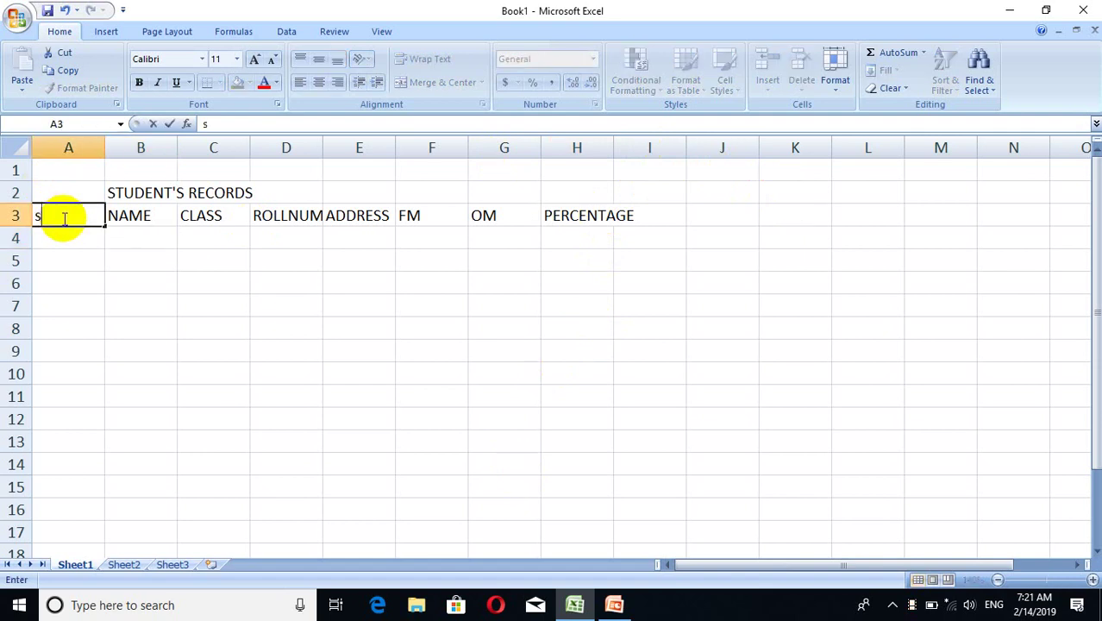
{"action": "type", "text": "n"}
{"action": "key", "text": "BackSpace"}
{"action": "key", "text": "BackSpace"}
{"action": "type", "text": "AN"}
{"action": "key", "text": "BackSpace"}
{"action": "key", "text": "BackSpace"}
{"action": "type", "text": "S."}
{"action": "type", "text": "N"}
- Number A4, A5 and A6 as 1, 2 and 3
{"action": "left_click", "coordinate": [69, 242]}
{"action": "type", "text": "1"}
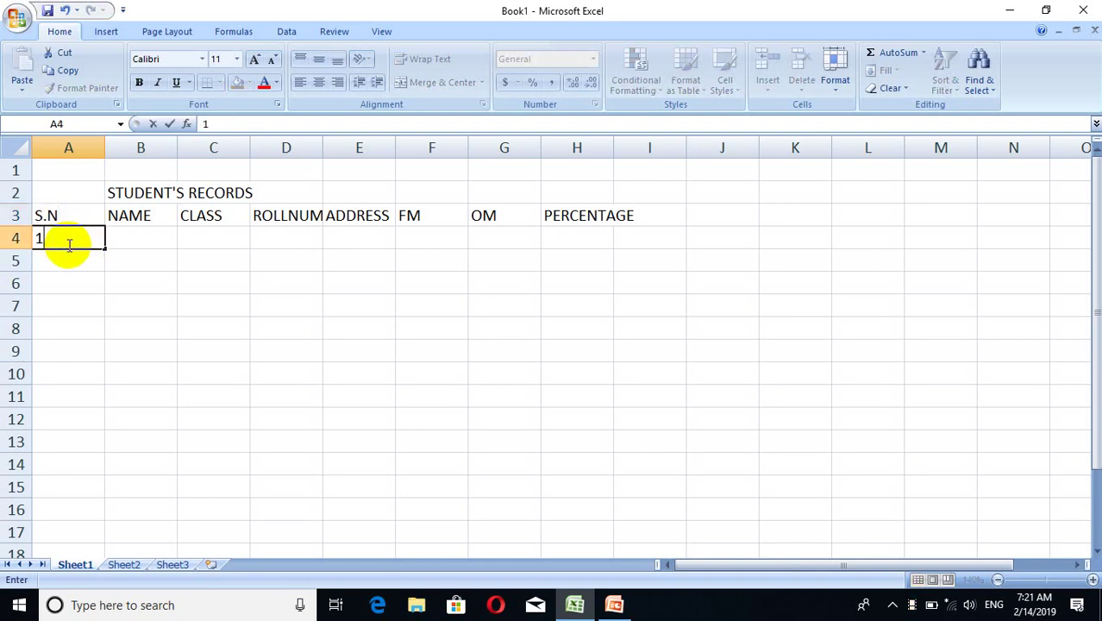
{"action": "key", "text": "Return"}
{"action": "type", "text": "2"}
{"action": "key", "text": "Return"}
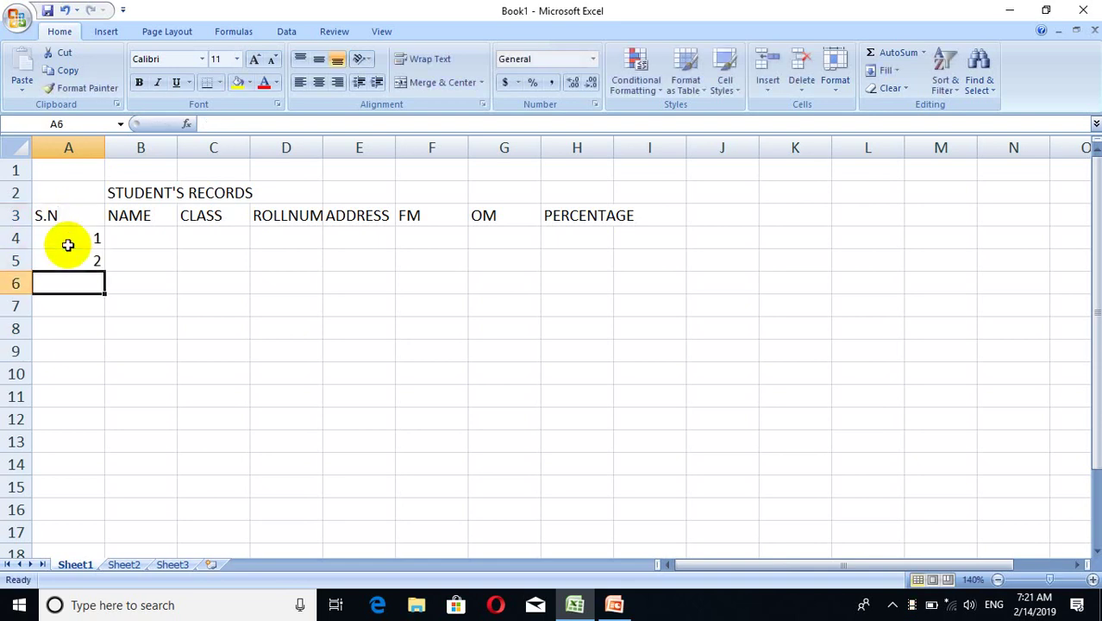
{"action": "type", "text": "3"}
{"action": "key", "text": "Return"}
{"action": "left_click", "coordinate": [75, 248]}
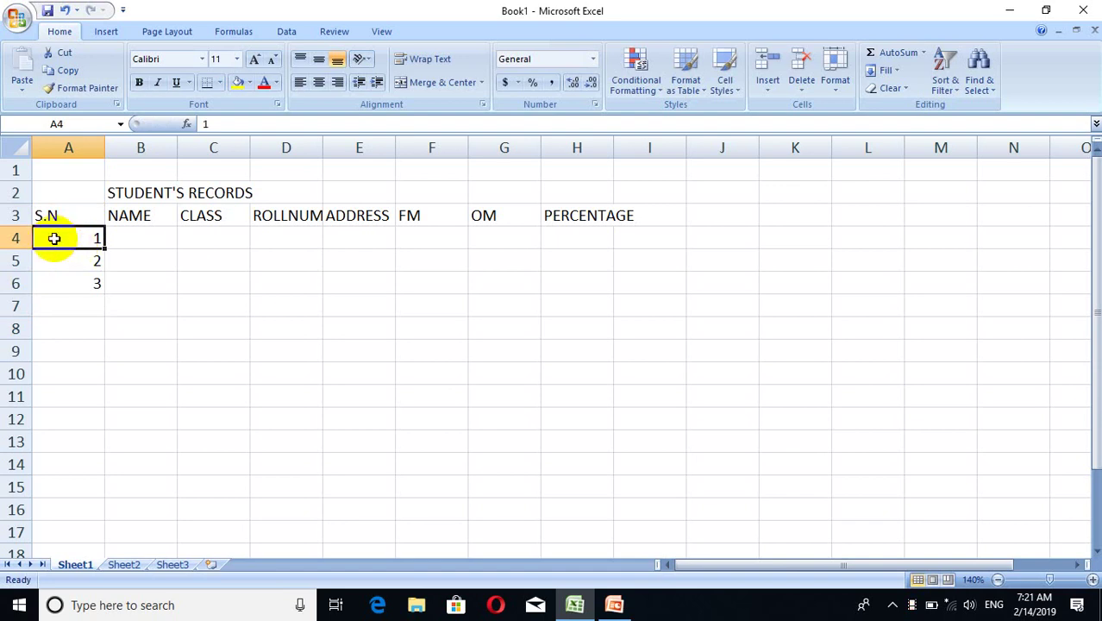
- Extend the 1–3 series from A4:A6 down to A18, numbering 1 to 15
{"action": "left_click_drag", "start_coordinate": [53, 238], "coordinate": [80, 282]}
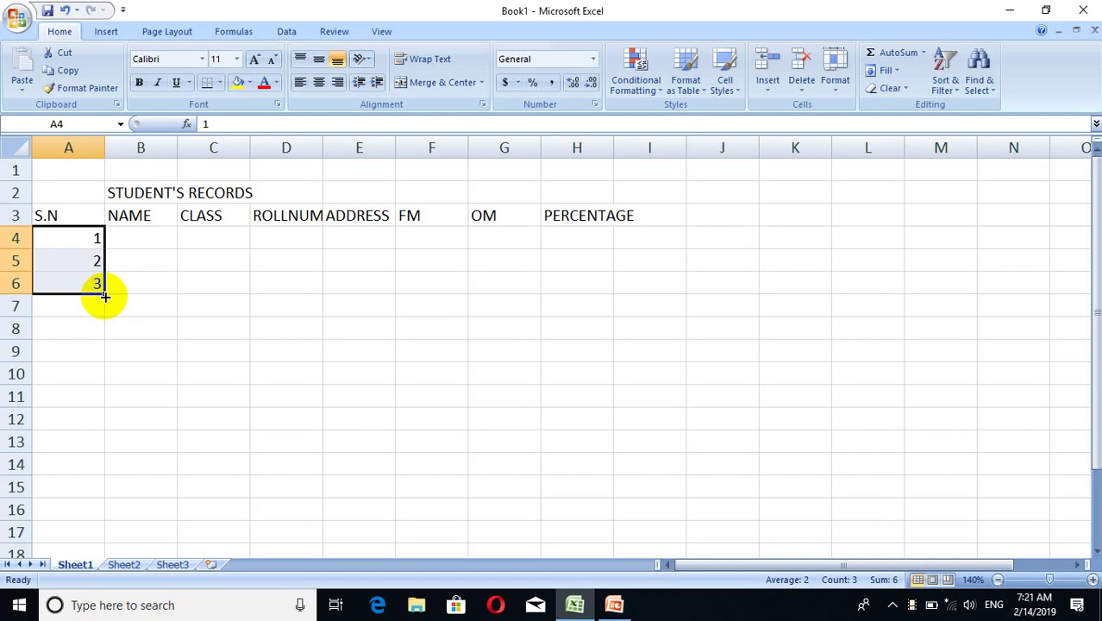
{"action": "mouse_move", "coordinate": [104, 296]}
{"action": "left_mouse_down"}
{"action": "mouse_move", "coordinate": [116, 399]}
{"action": "mouse_move", "coordinate": [107, 433]}
{"action": "left_mouse_up"}
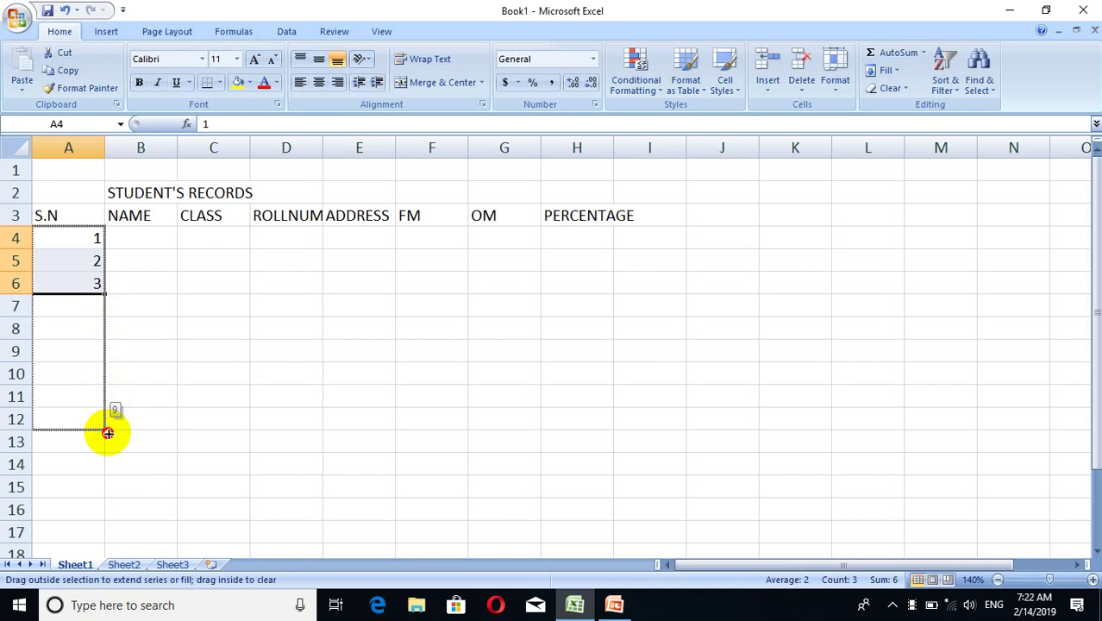
{"action": "left_click_drag", "start_coordinate": [107, 433], "coordinate": [94, 556]}
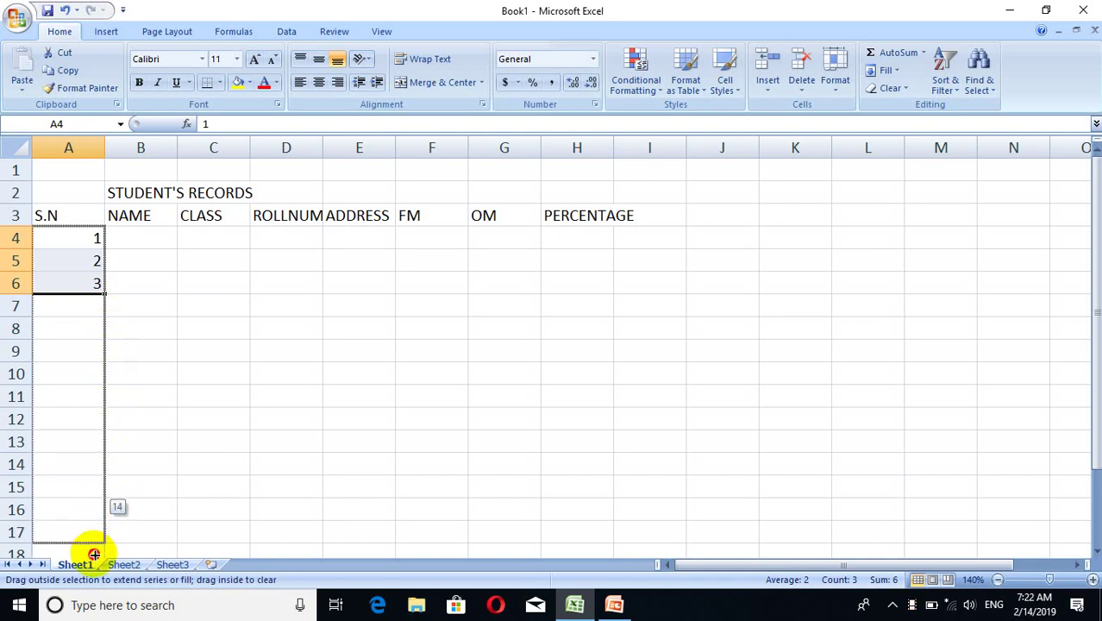
{"action": "left_click_drag", "start_coordinate": [94, 555], "coordinate": [93, 554]}
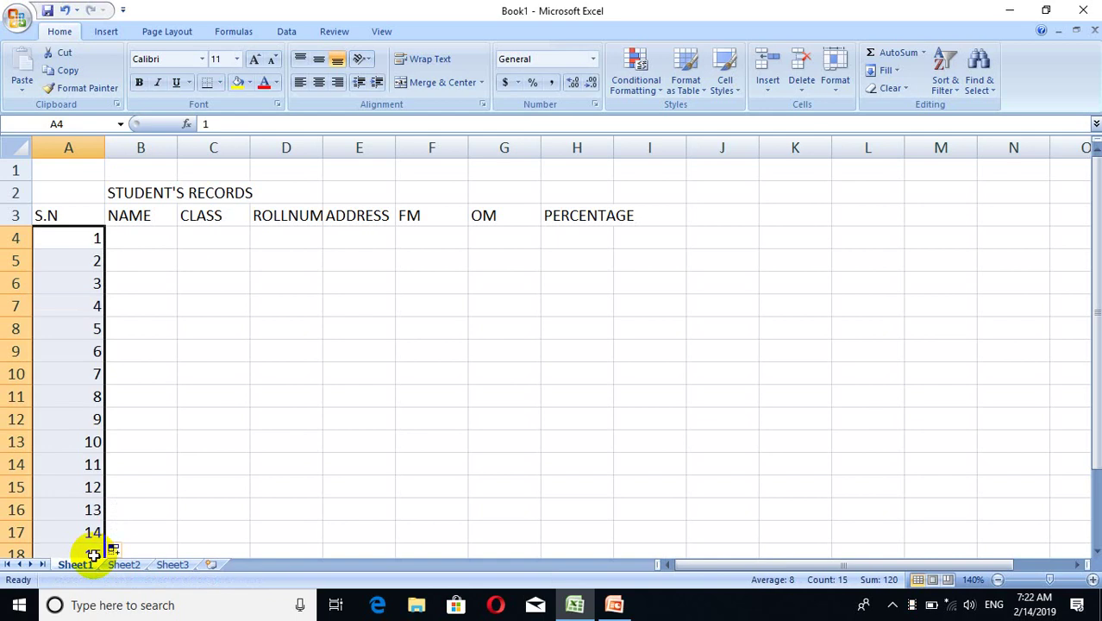
{"action": "key", "text": "Down"}
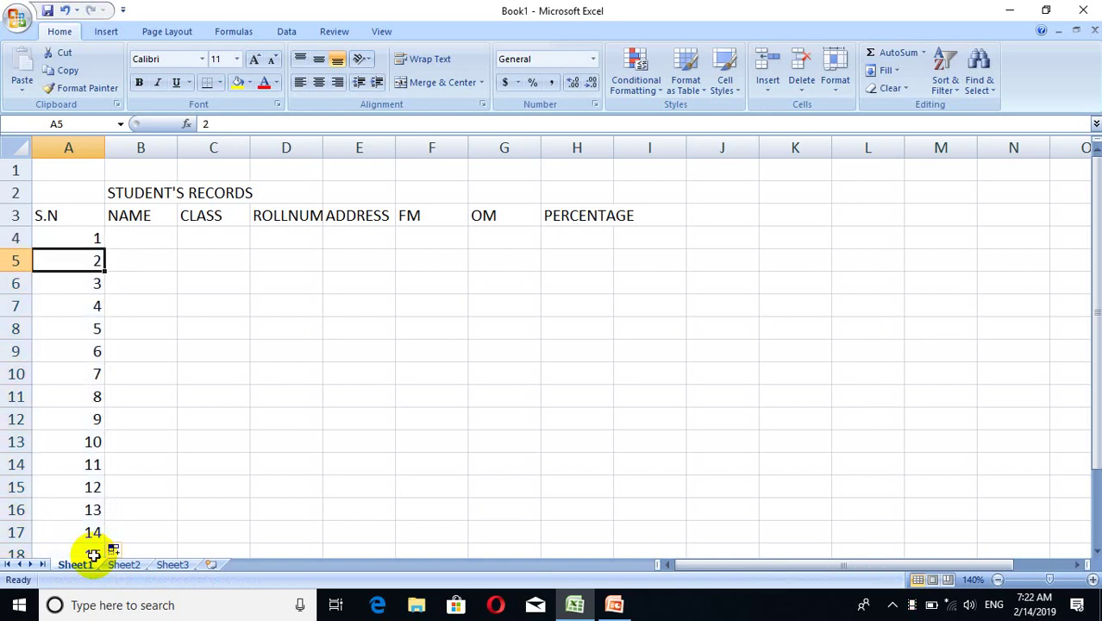
{"action": "key", "text": "Up"}
{"action": "key", "text": "Right"}
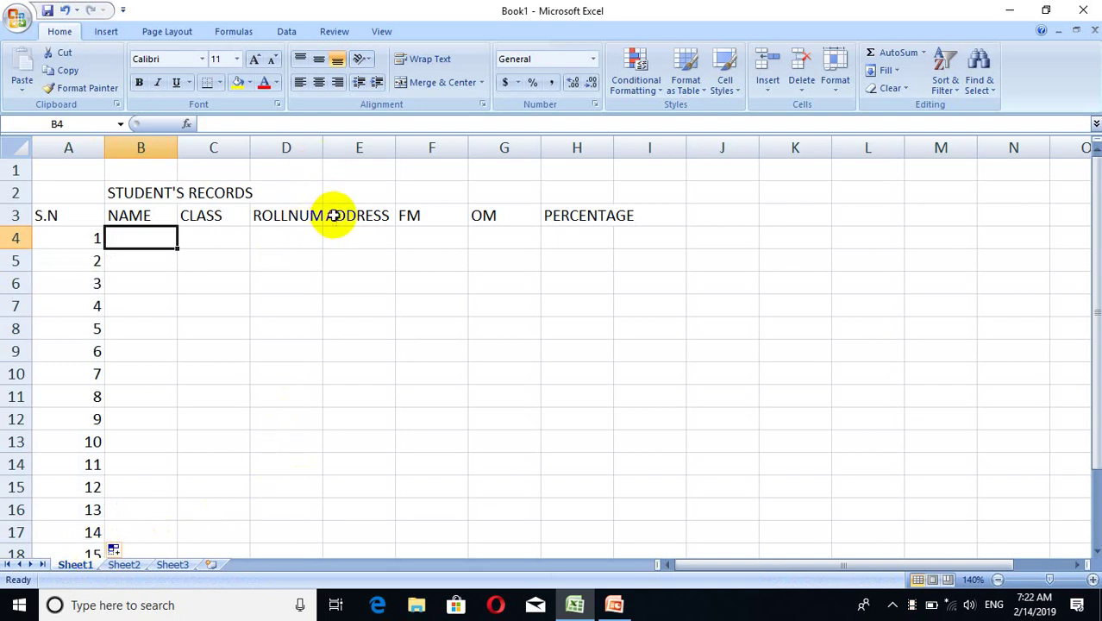
- AutoFit columns D through H to their headers and widen column F slightly
{"action": "left_click", "coordinate": [303, 215]}
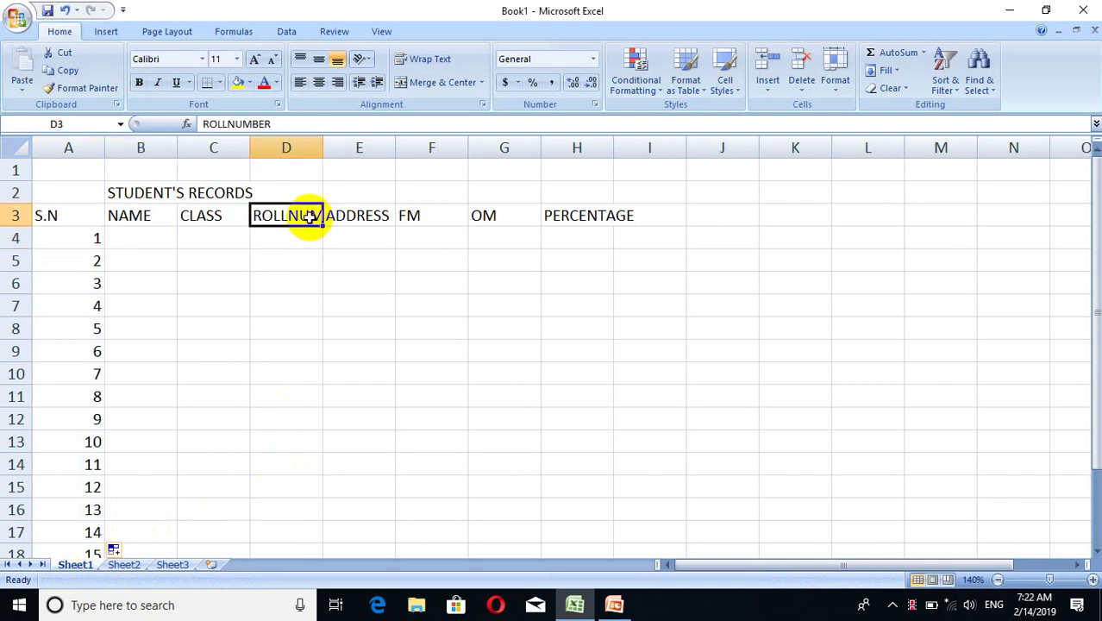
{"action": "double_click", "coordinate": [320, 141]}
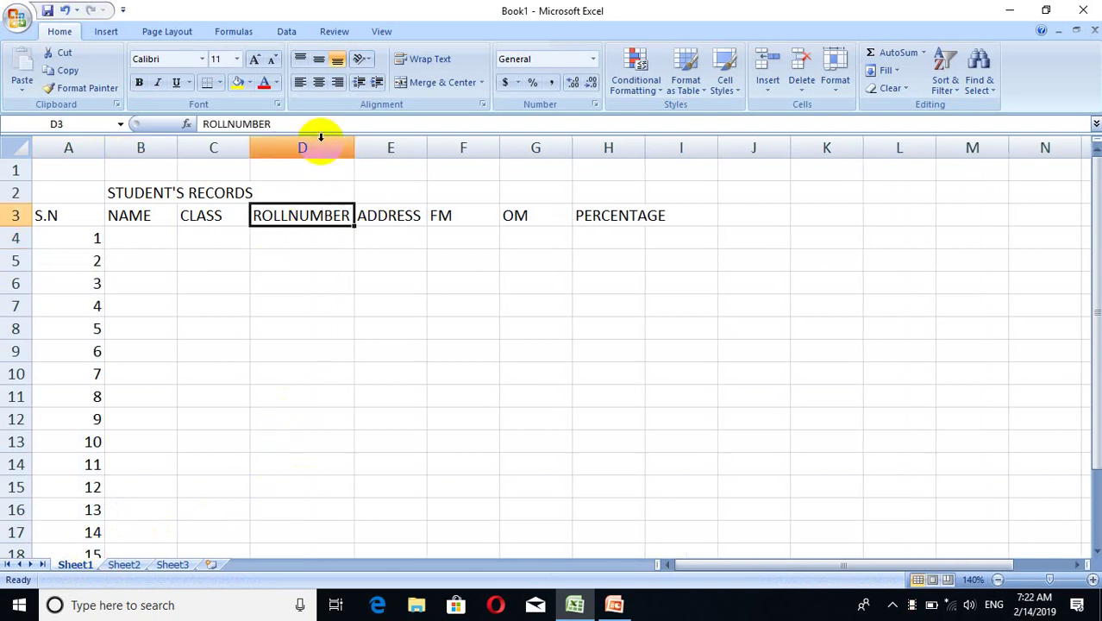
{"action": "double_click", "coordinate": [425, 147]}
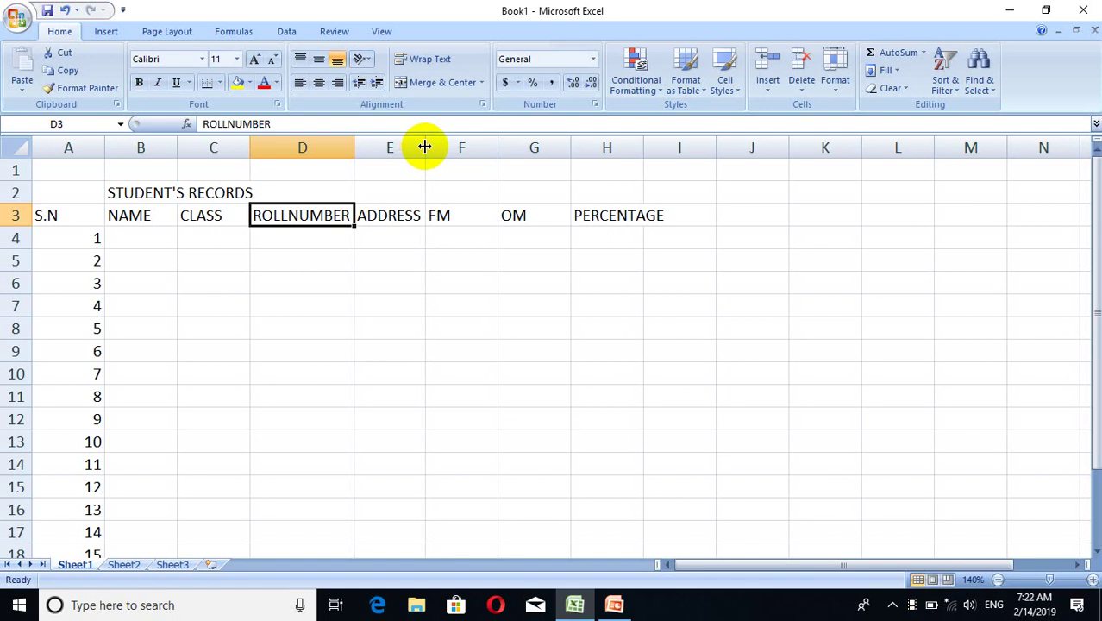
{"action": "double_click", "coordinate": [497, 142]}
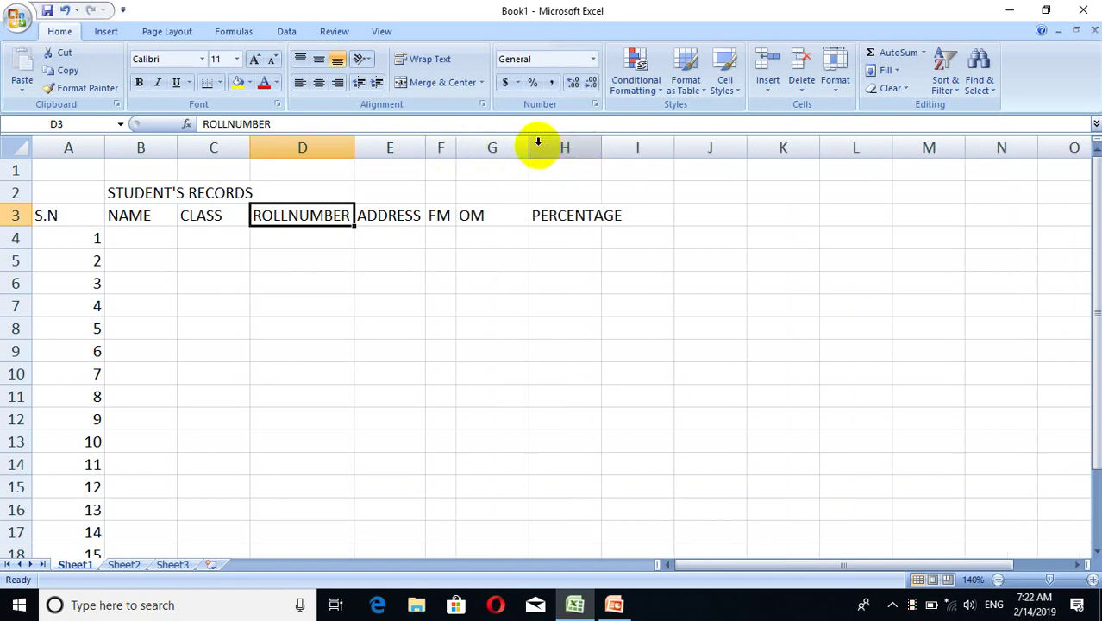
{"action": "double_click", "coordinate": [530, 148]}
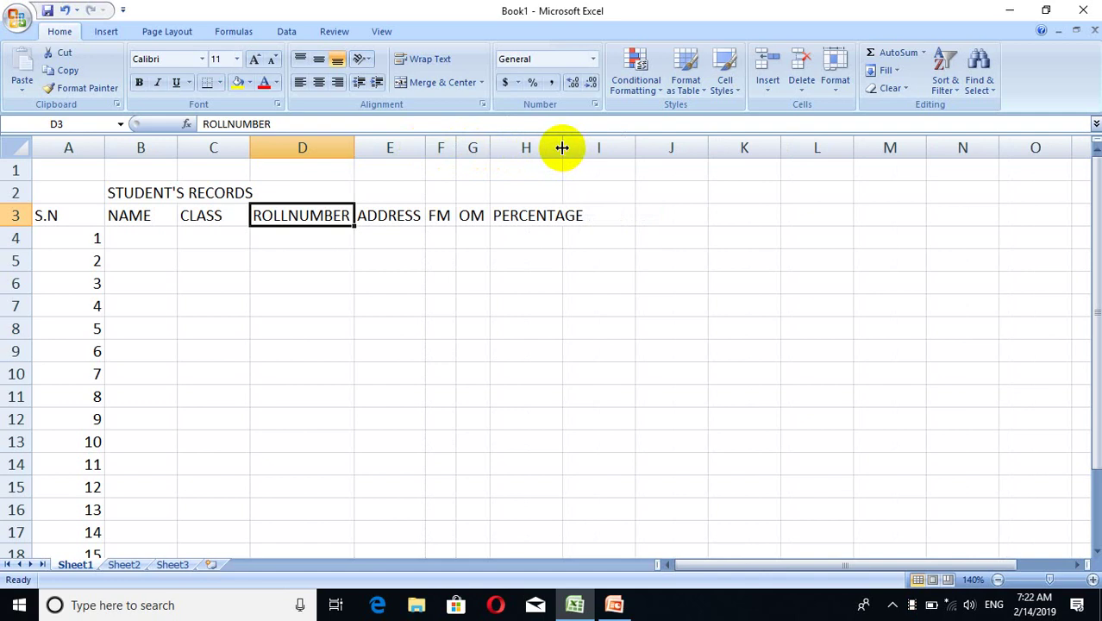
{"action": "double_click", "coordinate": [563, 147]}
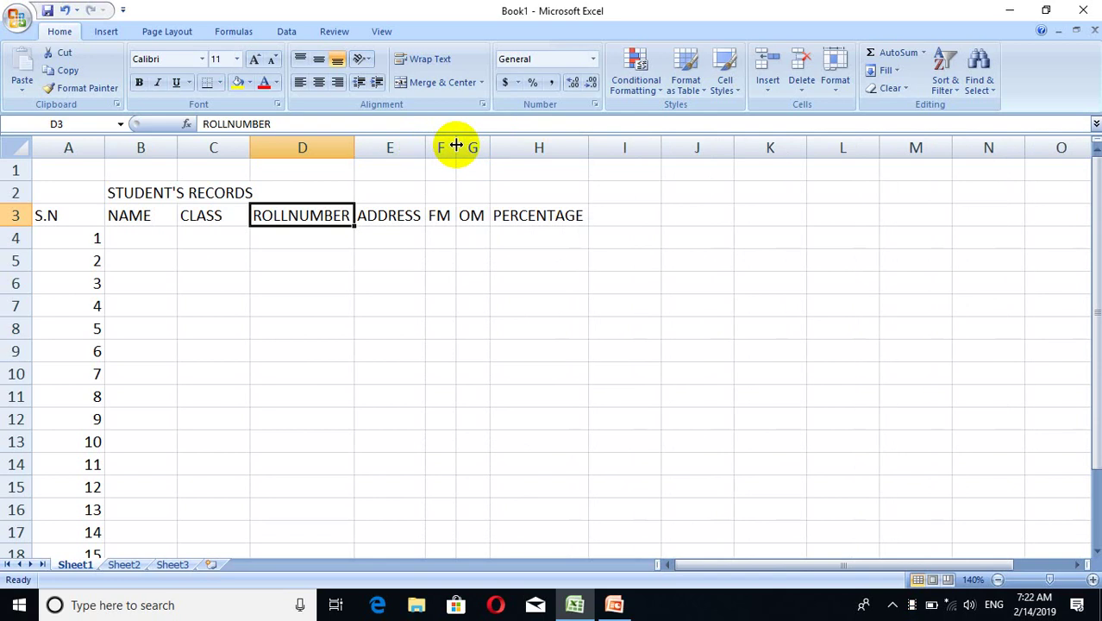
{"action": "left_click_drag", "start_coordinate": [456, 147], "coordinate": [554, 148]}
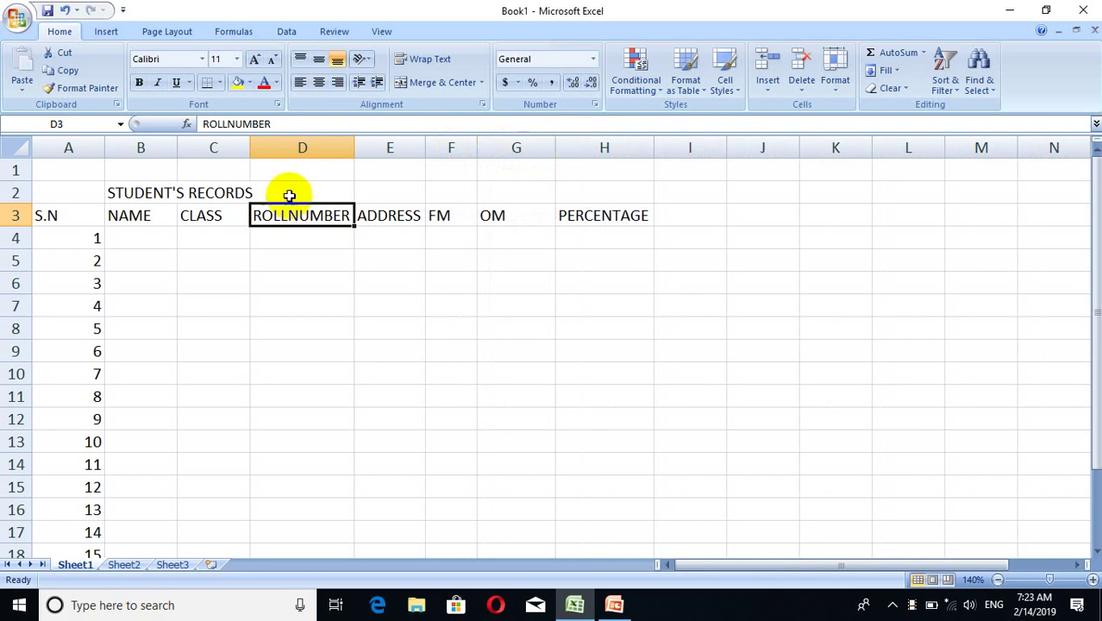
{"action": "left_click", "coordinate": [148, 242]}
- Fill B4:E4 with the first student's name, class 7, roll number and address
{"action": "type", "text": "kali"}
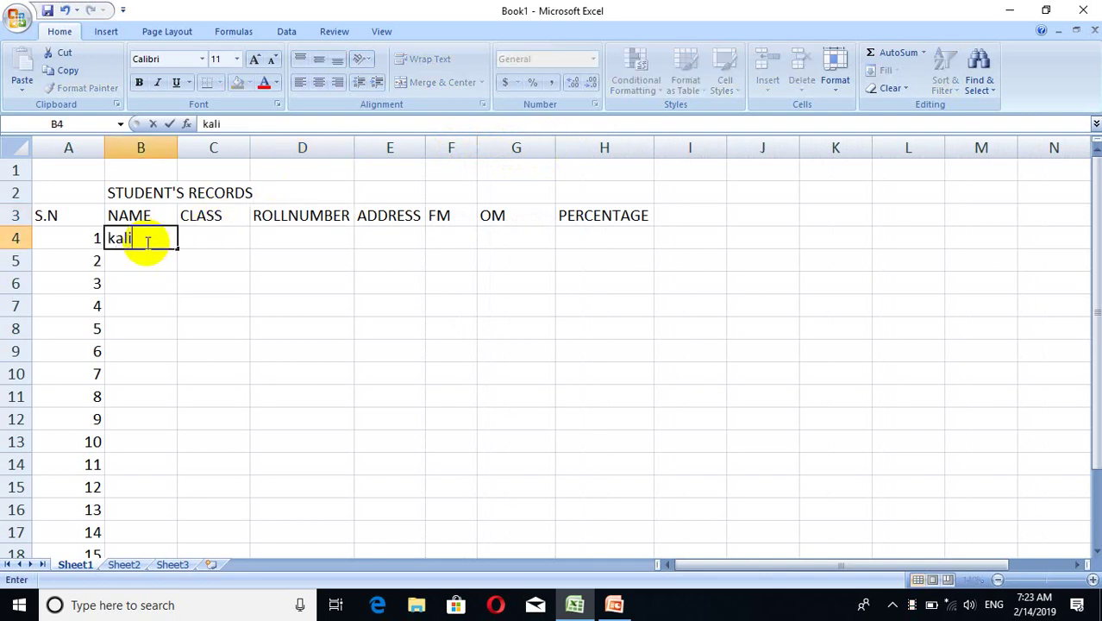
{"action": "type", "text": "ka"}
{"action": "key", "text": "Tab"}
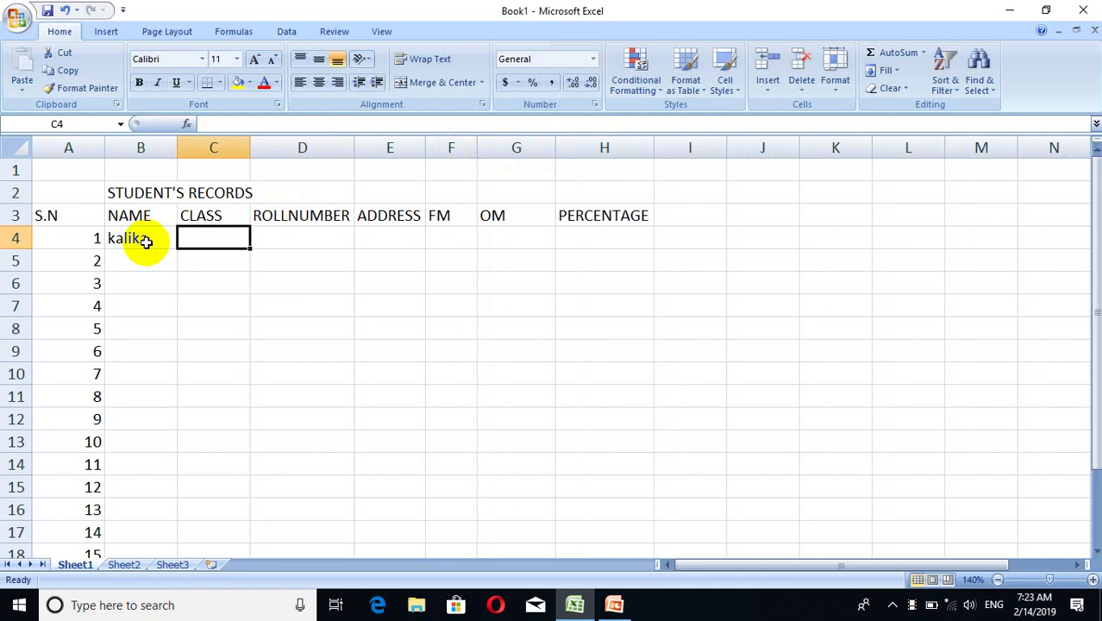
{"action": "type", "text": "7"}
{"action": "key", "text": "Tab"}
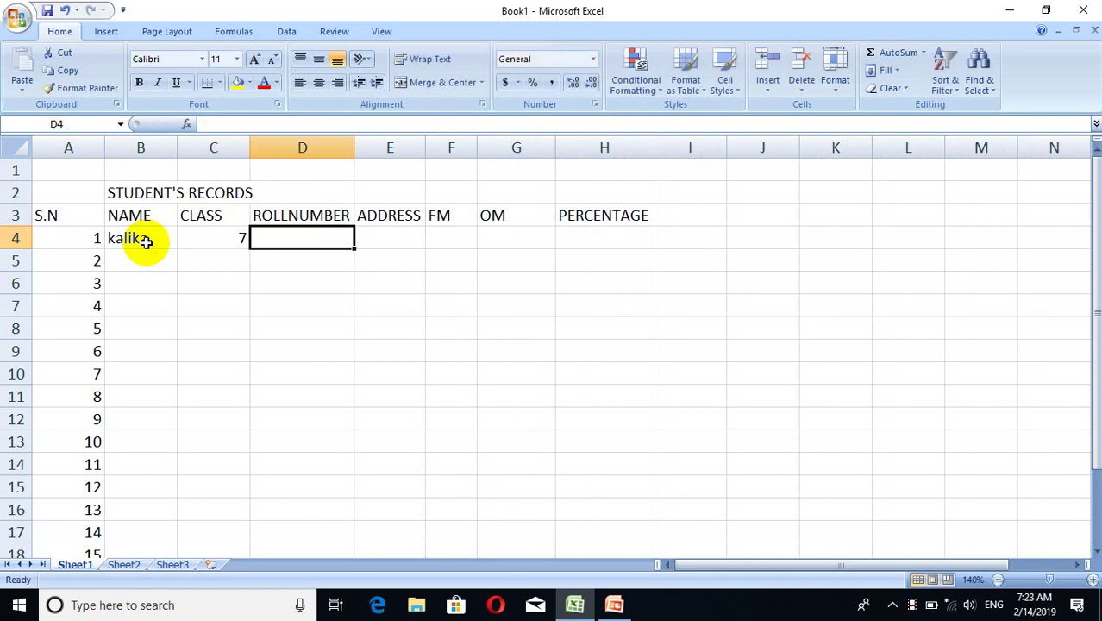
{"action": "type", "text": "3544"}
{"action": "key", "text": "Tab"}
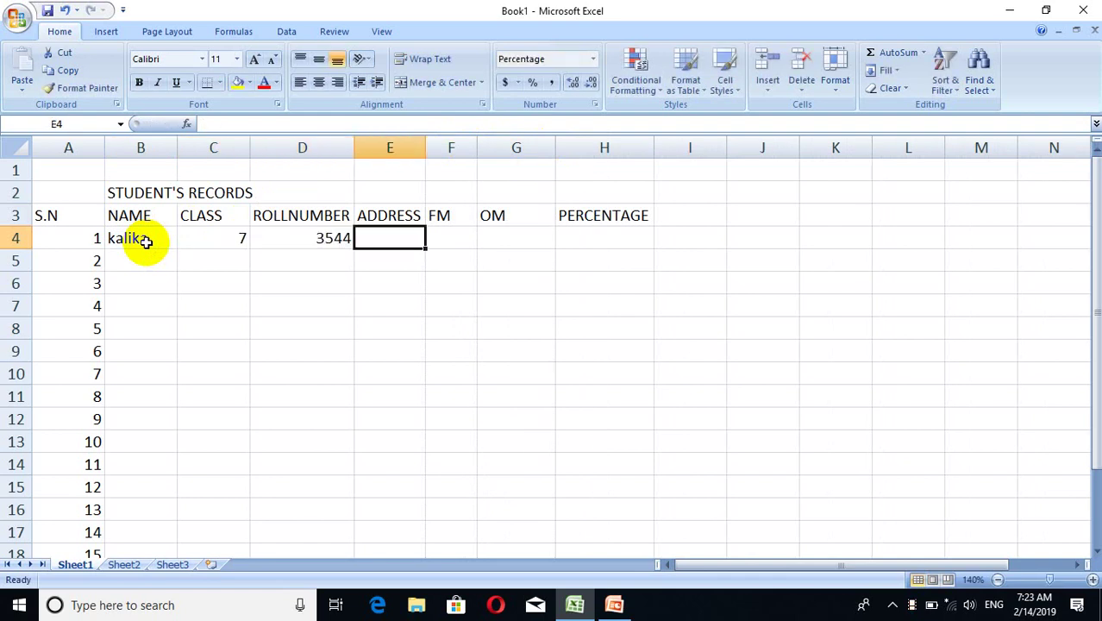
{"action": "type", "text": "dang"}
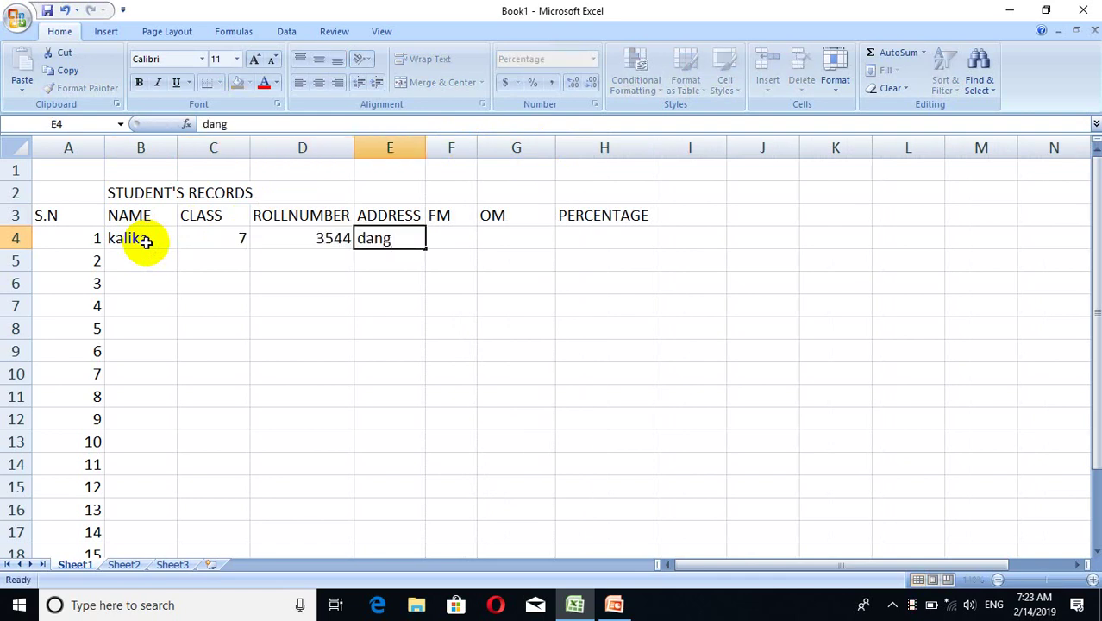
{"action": "key", "text": "Tab"}
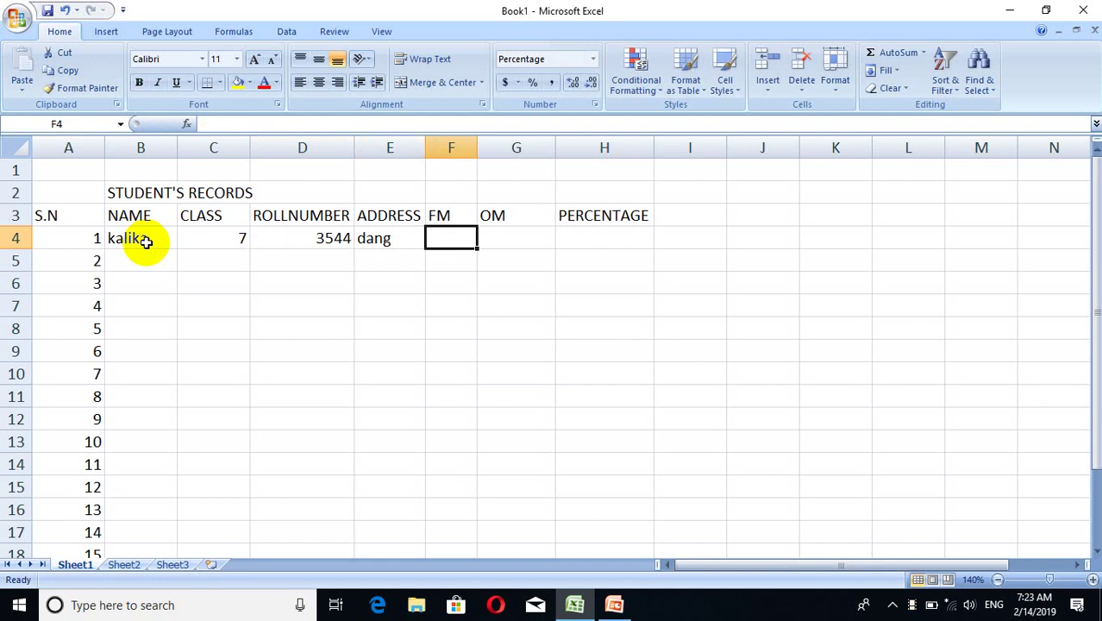
- Enter 100 as the full marks in F4, removing the automatic percent sign
{"action": "type", "text": "100"}
{"action": "key", "text": "Tab"}
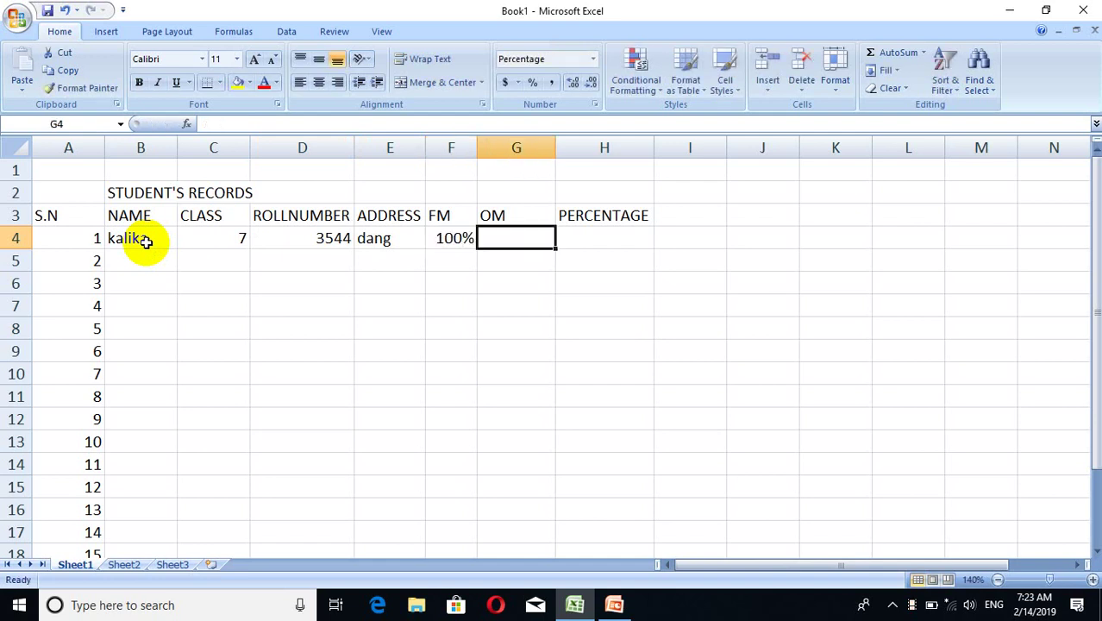
{"action": "key", "text": "Left"}
{"action": "key", "text": "Delete"}
{"action": "type", "text": "1"}
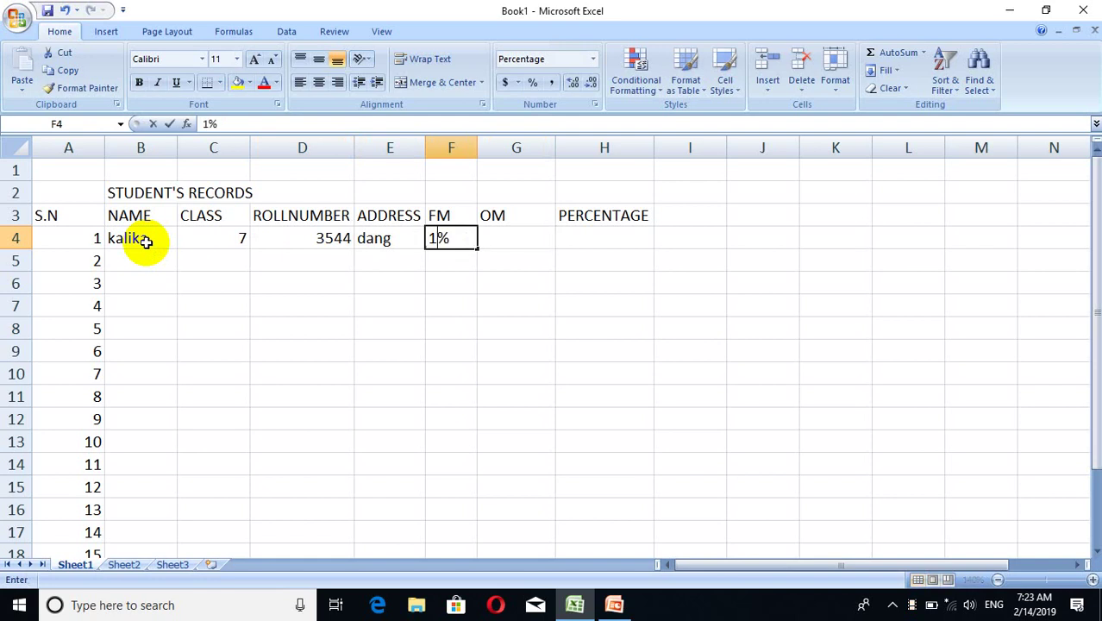
{"action": "type", "text": "00"}
{"action": "key", "text": "Delete"}
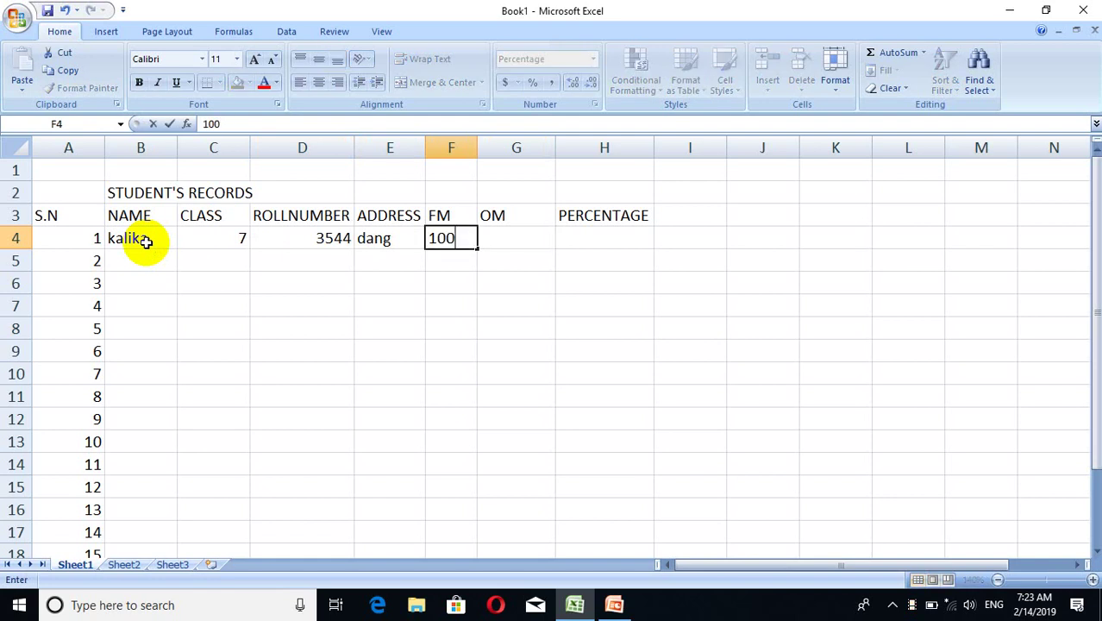
{"action": "key", "text": "Tab"}
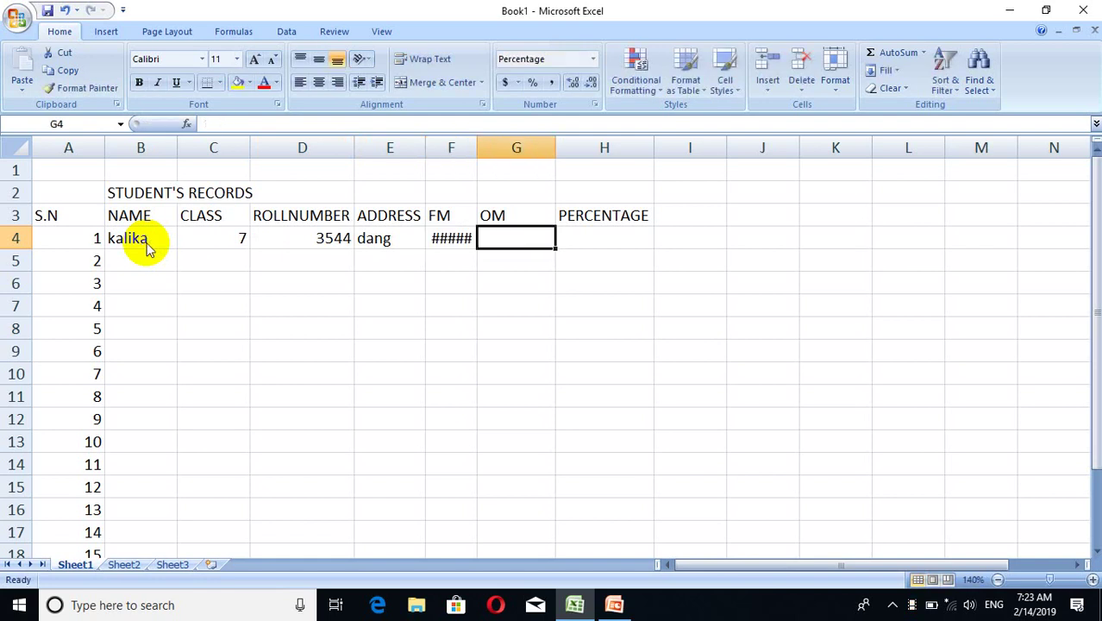
{"action": "key", "text": "Left"}
{"action": "key", "text": "Delete"}
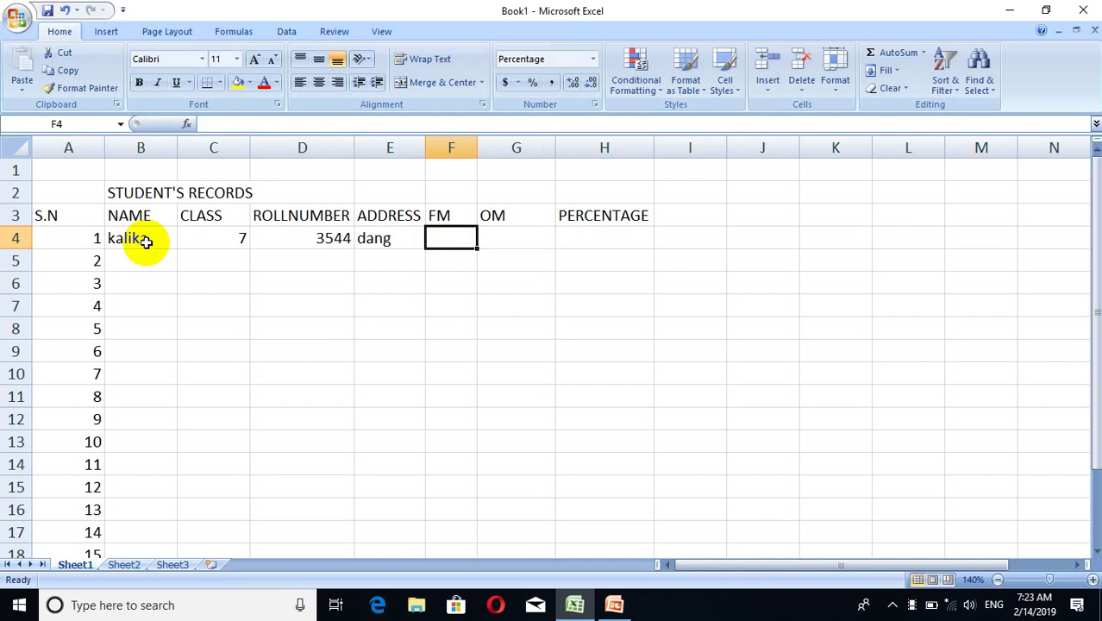
{"action": "type", "text": "100"}
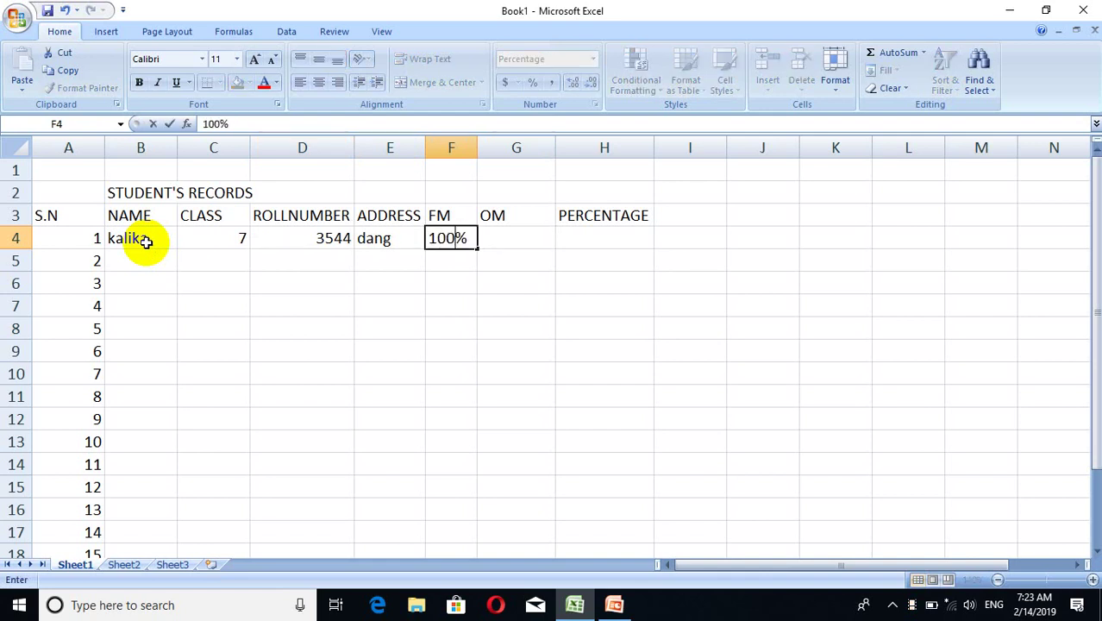
{"action": "key", "text": "BackSpace"}
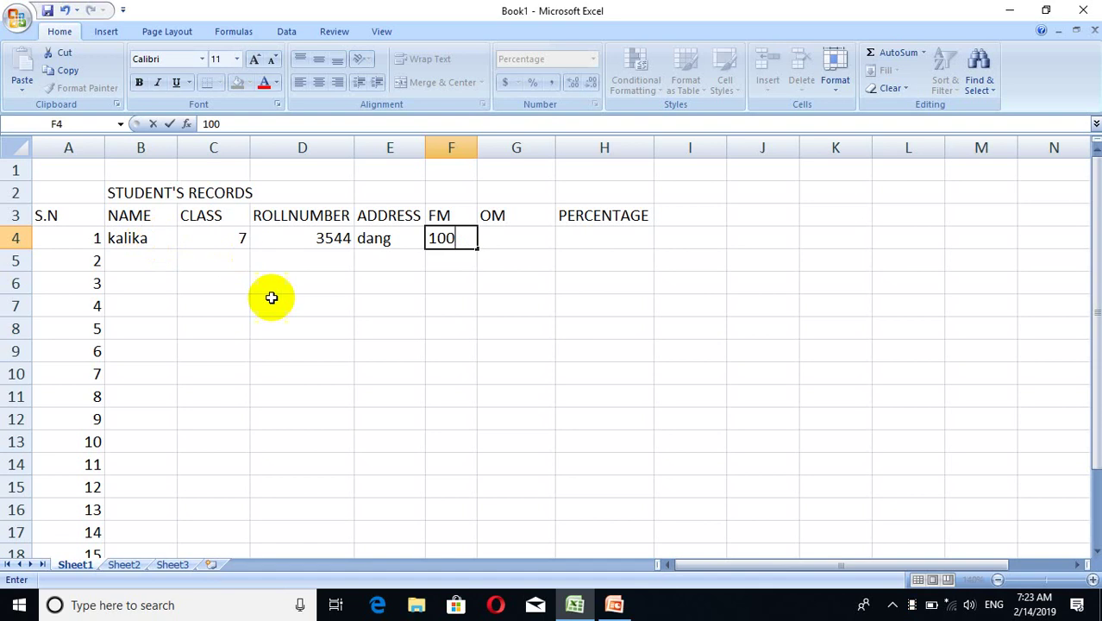
- Clear the 10000% value from F4 and delete the cell, shifting cells left
{"action": "left_click", "coordinate": [537, 265]}
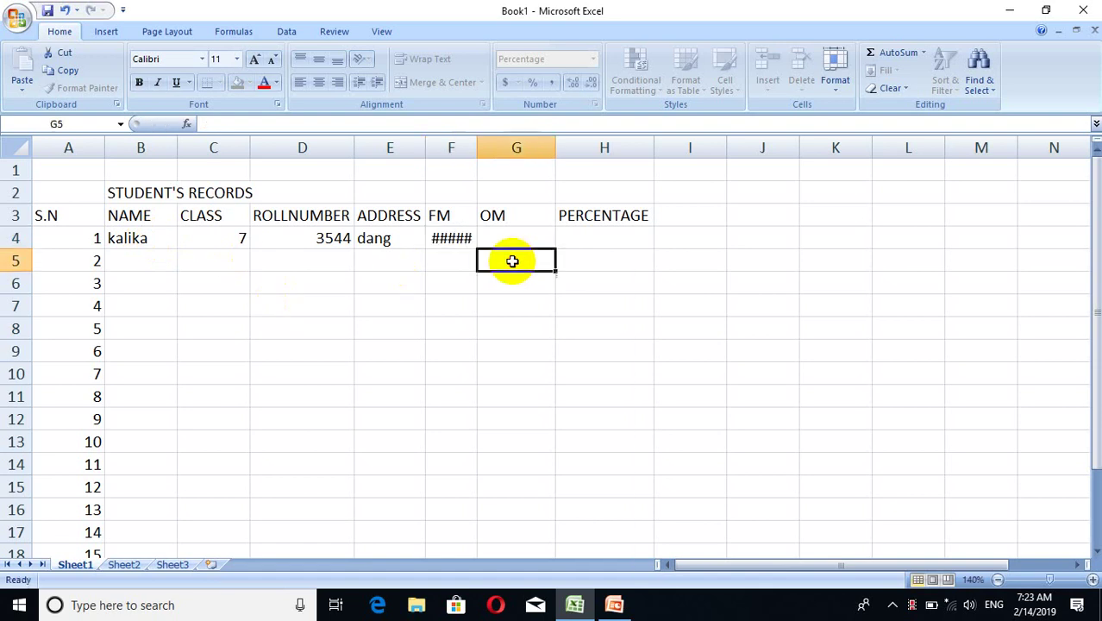
{"action": "left_click", "coordinate": [447, 240]}
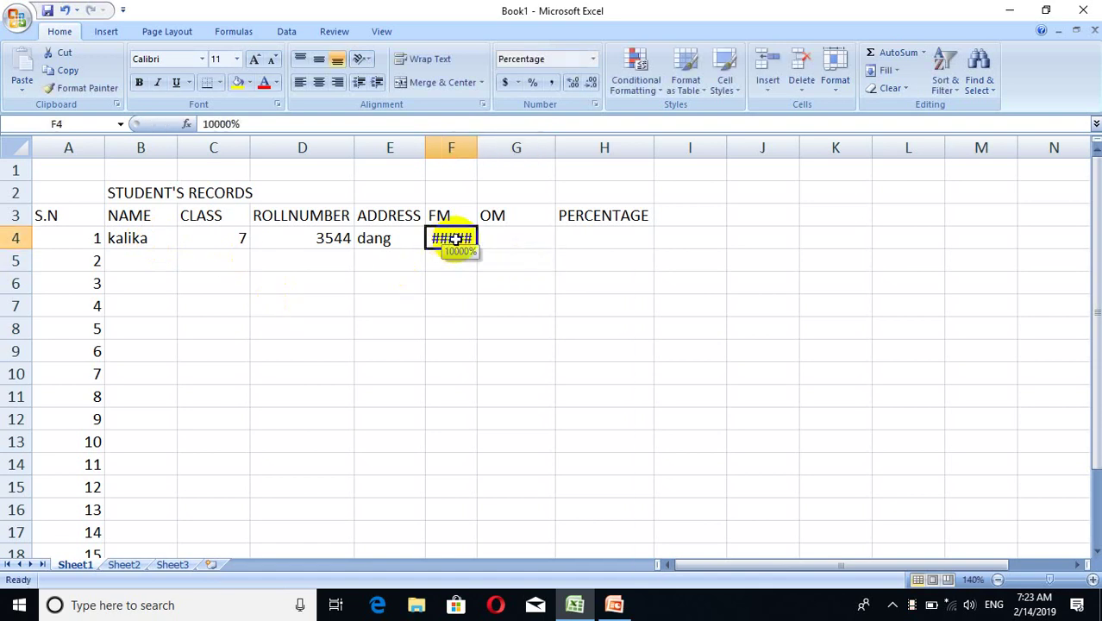
{"action": "key", "text": "Delete"}
{"action": "right_click", "coordinate": [457, 238]}
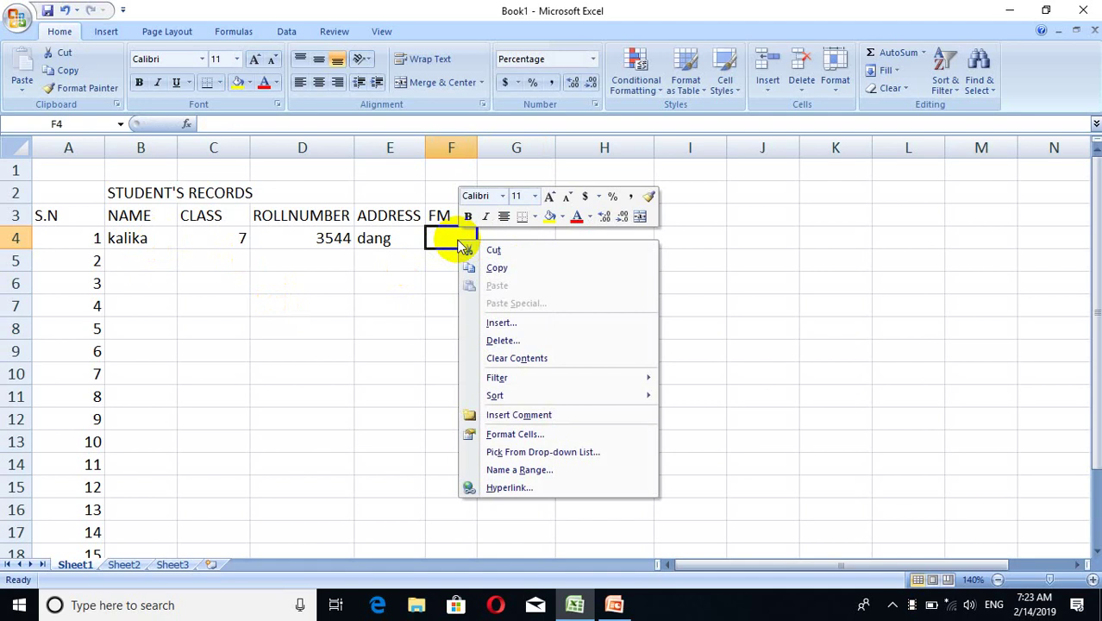
{"action": "left_click", "coordinate": [504, 341]}
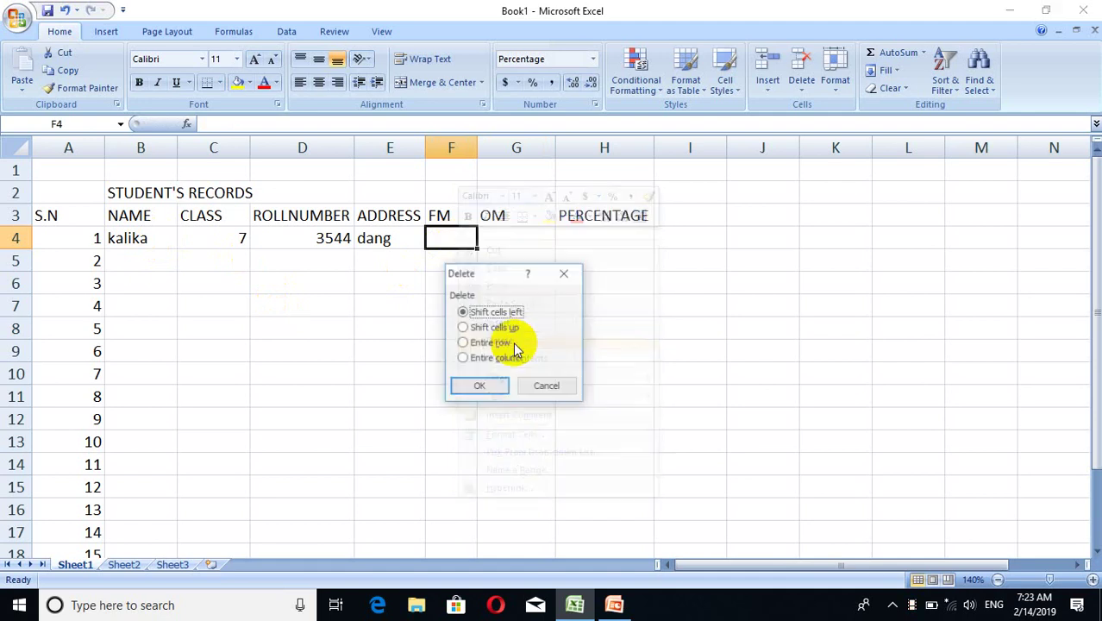
{"action": "left_click", "coordinate": [483, 386]}
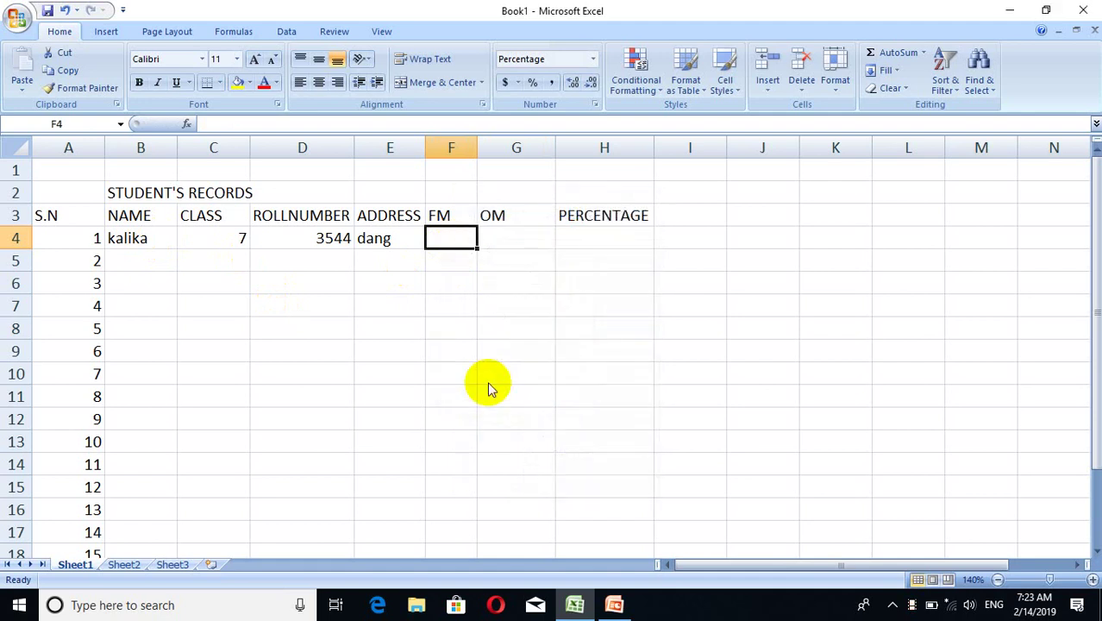
- Re-enter 100 in F4 without the percent sign
{"action": "left_click", "coordinate": [512, 237]}
{"action": "left_click", "coordinate": [455, 237]}
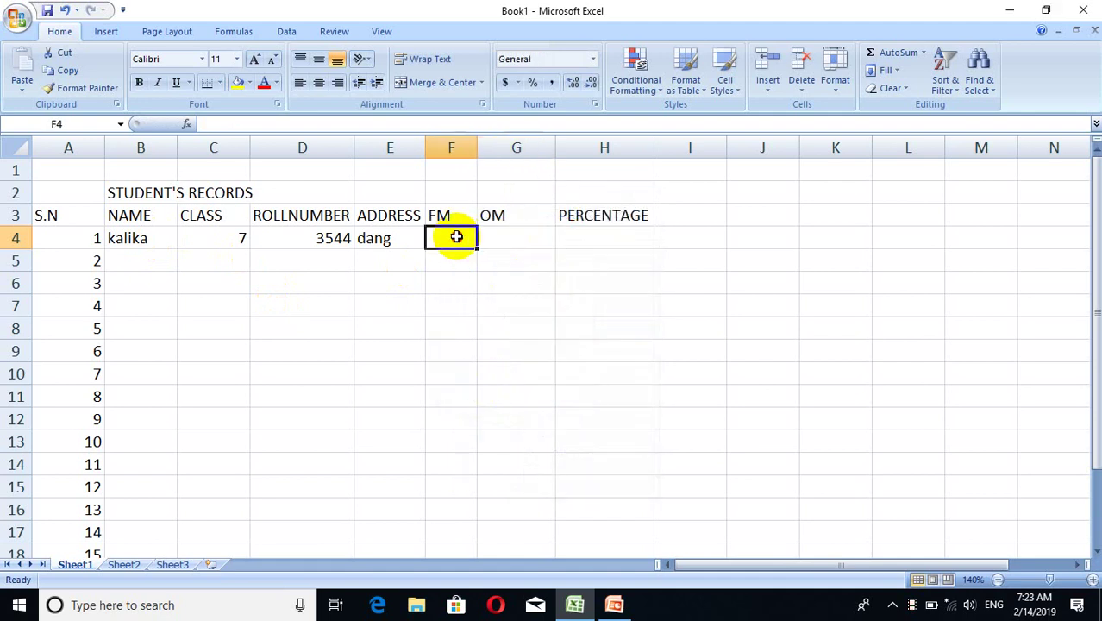
{"action": "type", "text": "100"}
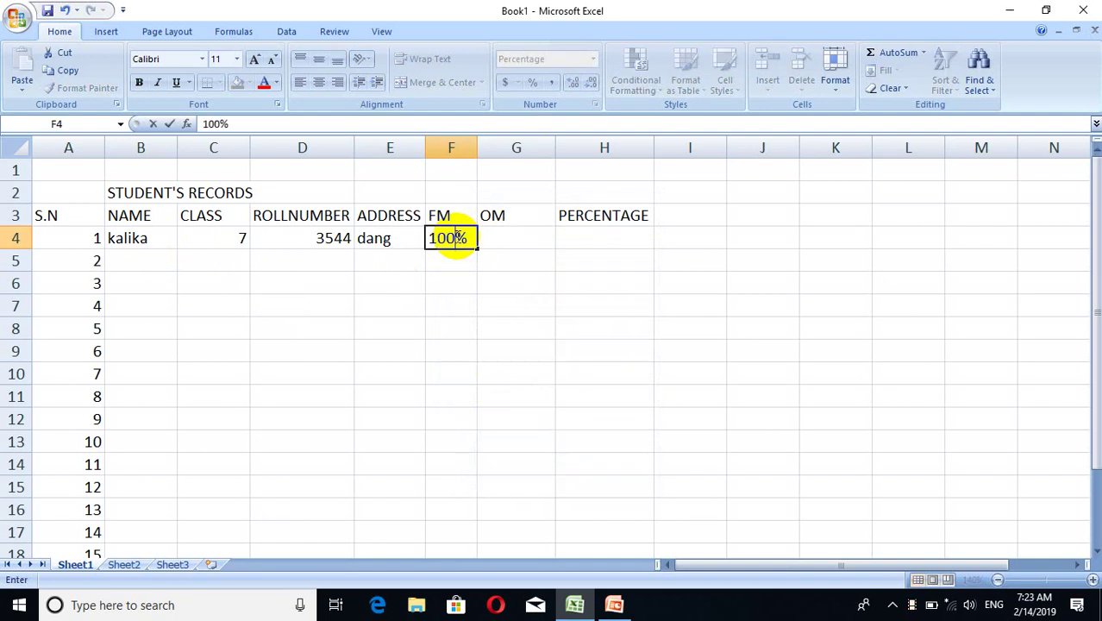
{"action": "key", "text": "Delete"}
{"action": "key", "text": "Tab"}
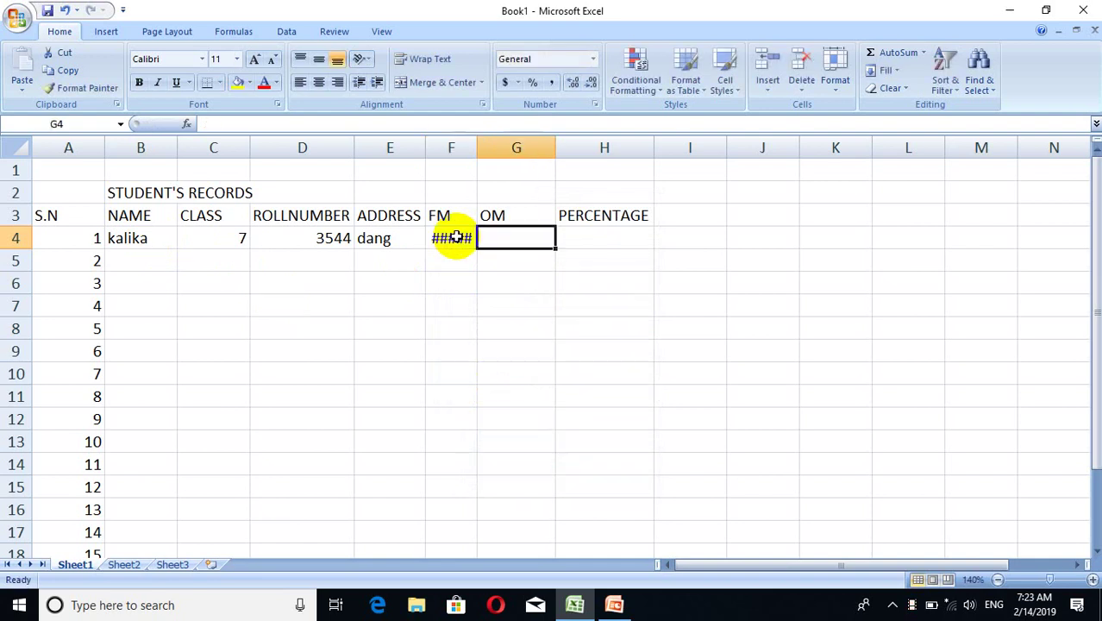
- Delete the FM column, insert a blank column before OM and head it FM
{"action": "left_click", "coordinate": [457, 142]}
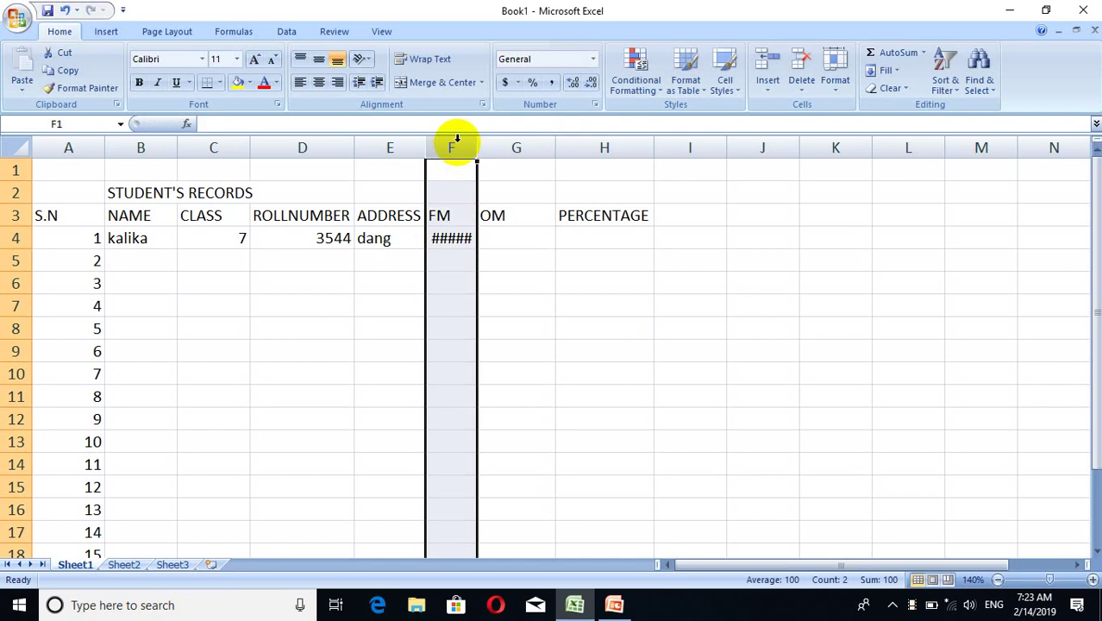
{"action": "right_click", "coordinate": [457, 139]}
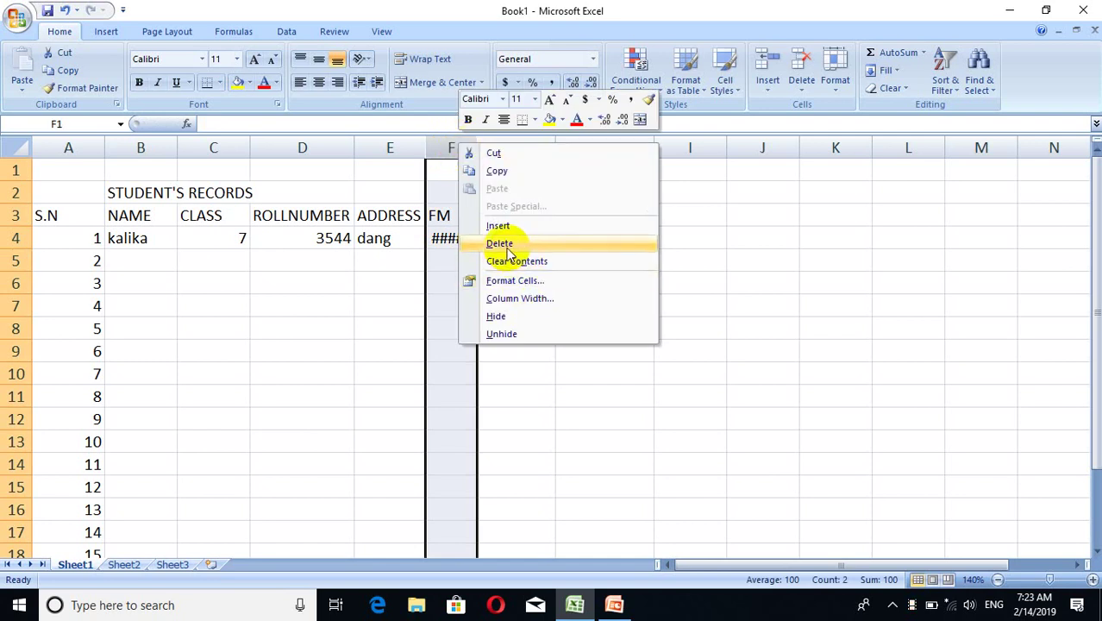
{"action": "left_click", "coordinate": [500, 244]}
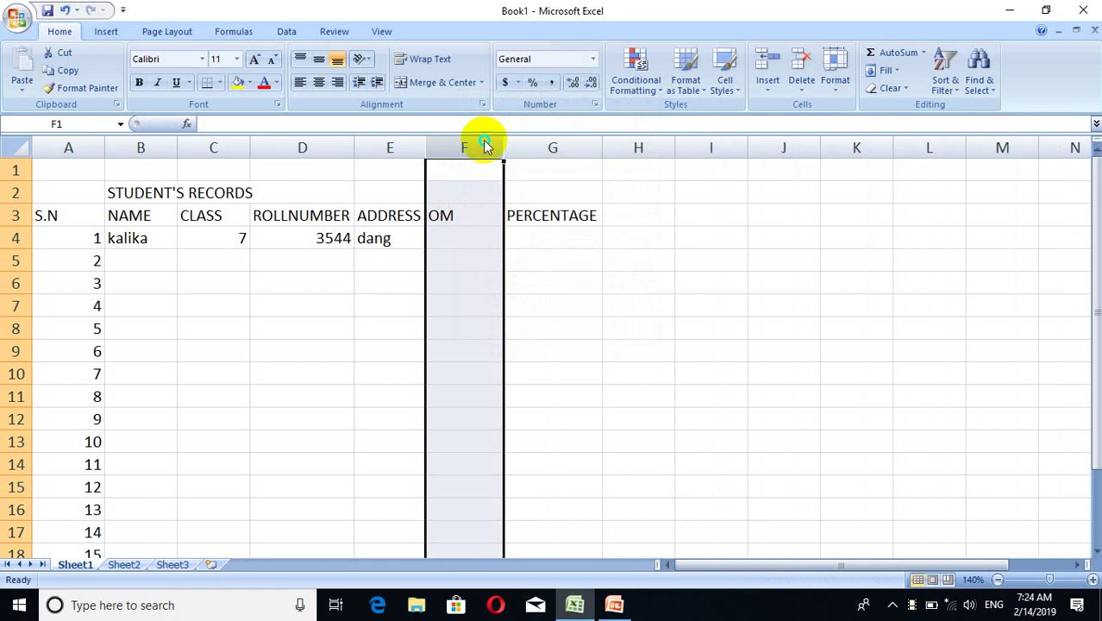
{"action": "right_click", "coordinate": [485, 145]}
{"action": "left_click", "coordinate": [529, 226]}
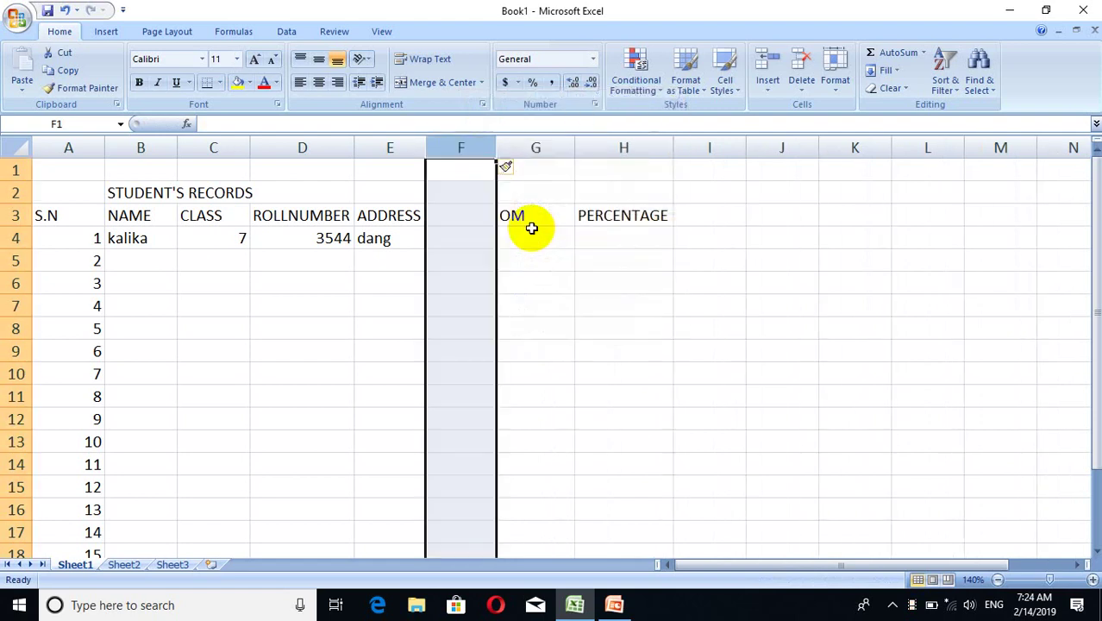
{"action": "left_click", "coordinate": [472, 217]}
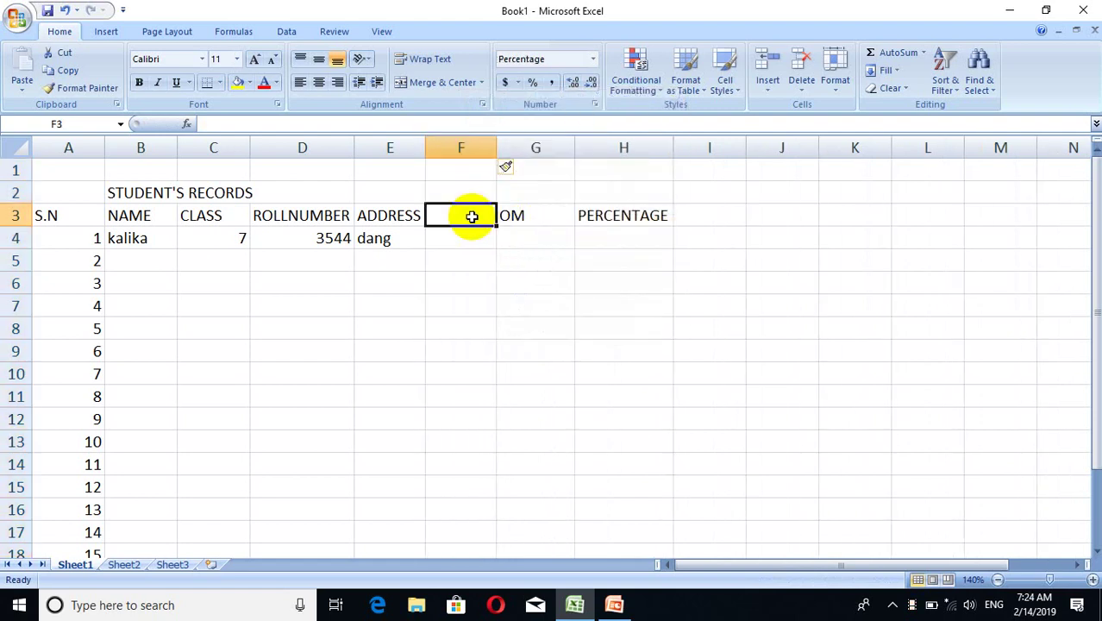
{"action": "type", "text": "FM"}
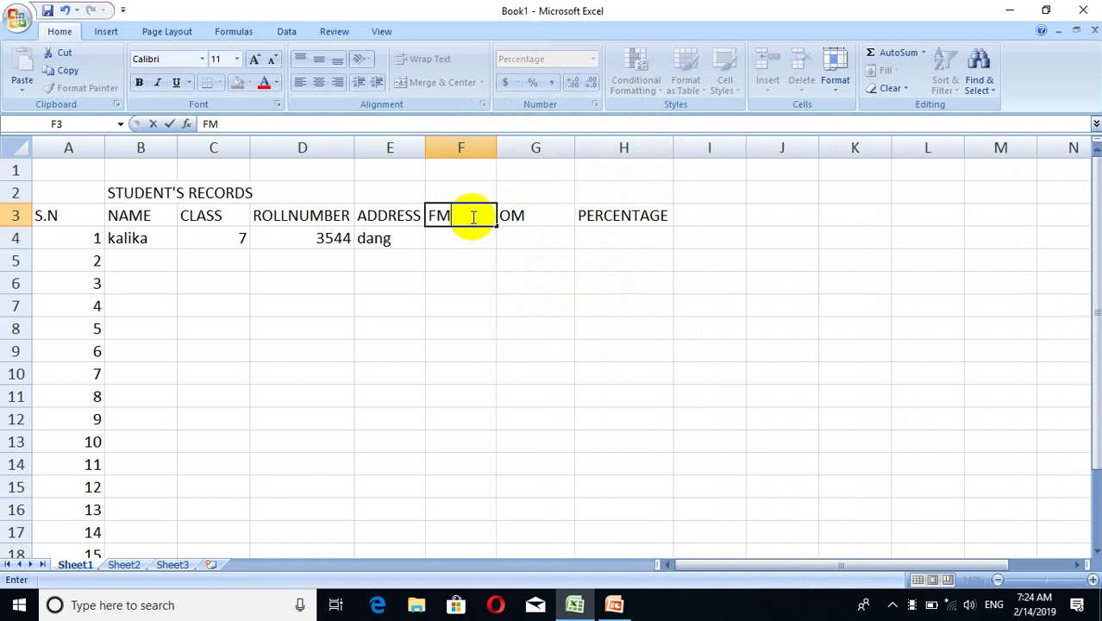
{"action": "key", "text": "Return"}
- Leave F4 empty and enter 25 as the OM mark in G4
{"action": "type", "text": "100"}
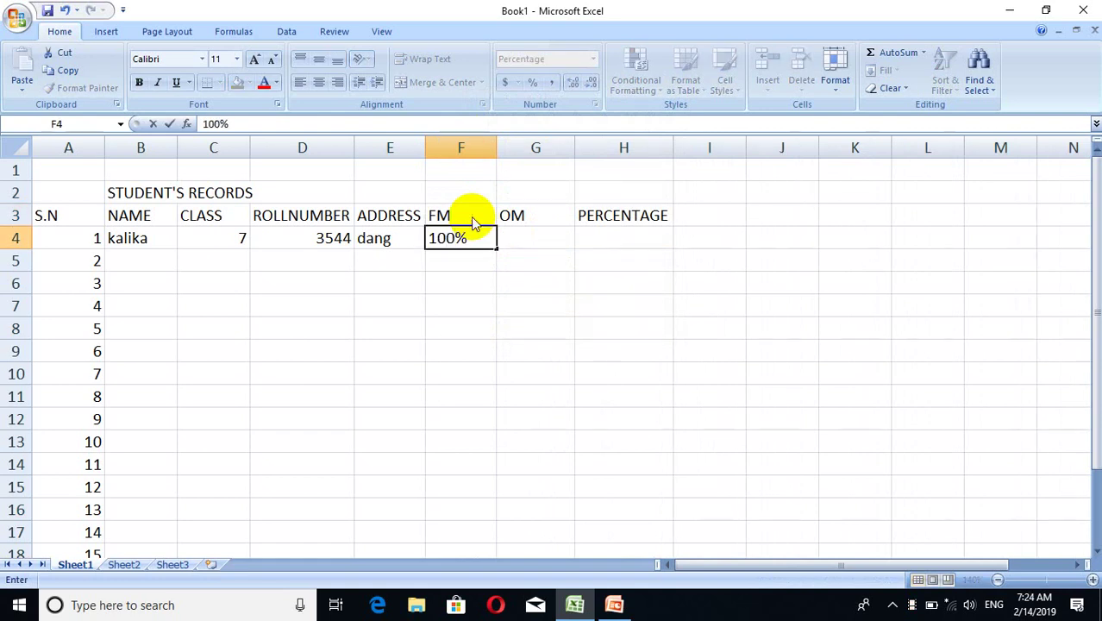
{"action": "key", "text": "Delete"}
{"action": "key", "text": "BackSpace"}
{"action": "key", "text": "BackSpace"}
{"action": "key", "text": "BackSpace"}
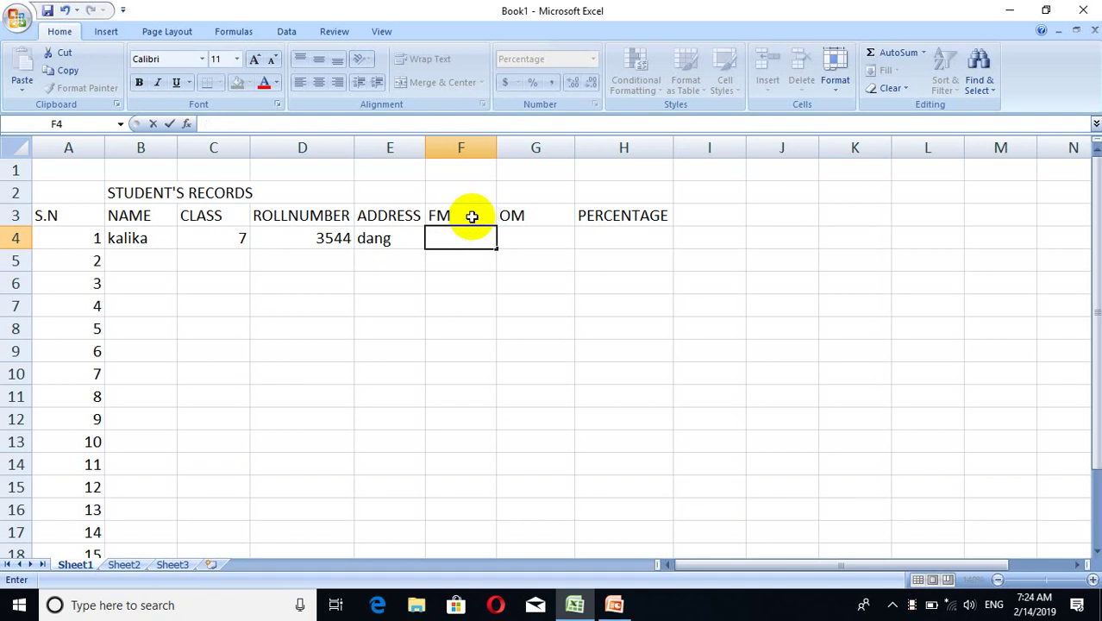
{"action": "left_click", "coordinate": [541, 239]}
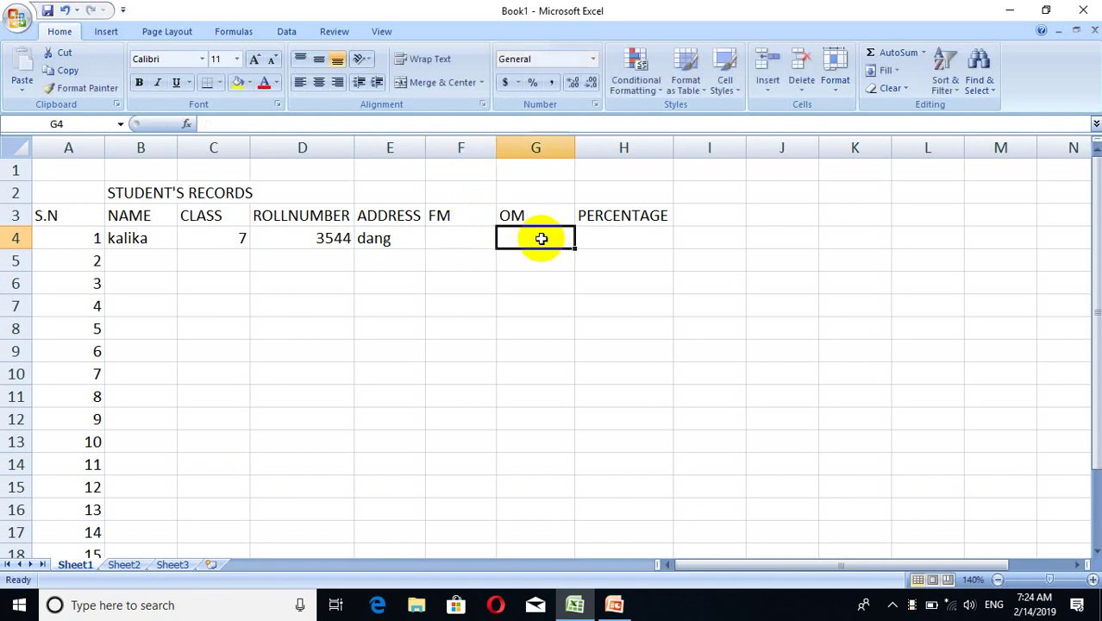
{"action": "type", "text": "25"}
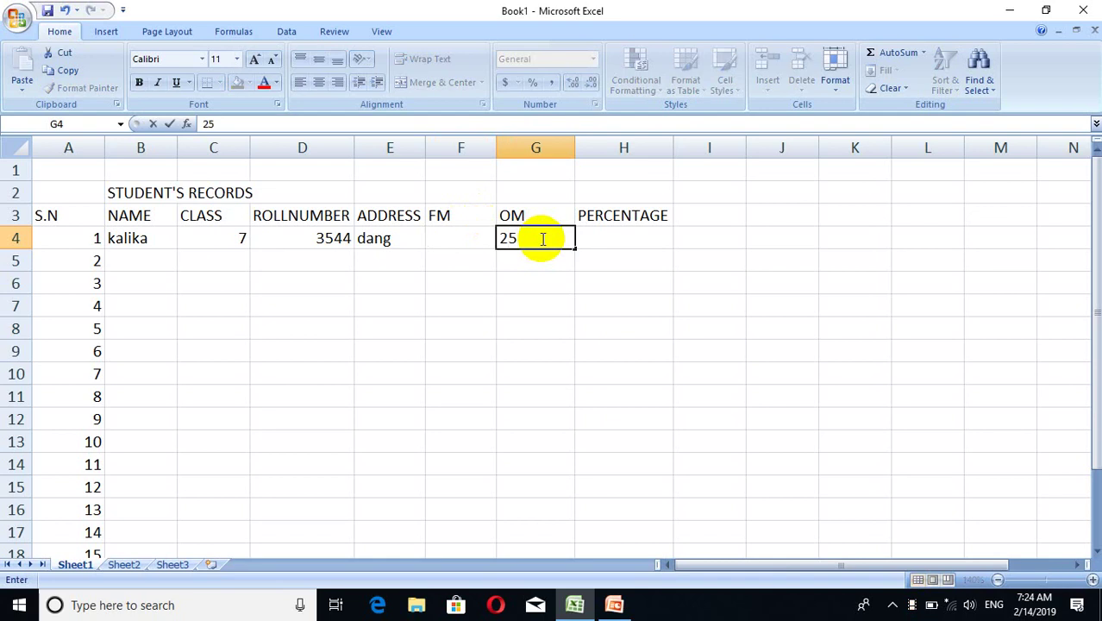
{"action": "key", "text": "Tab"}
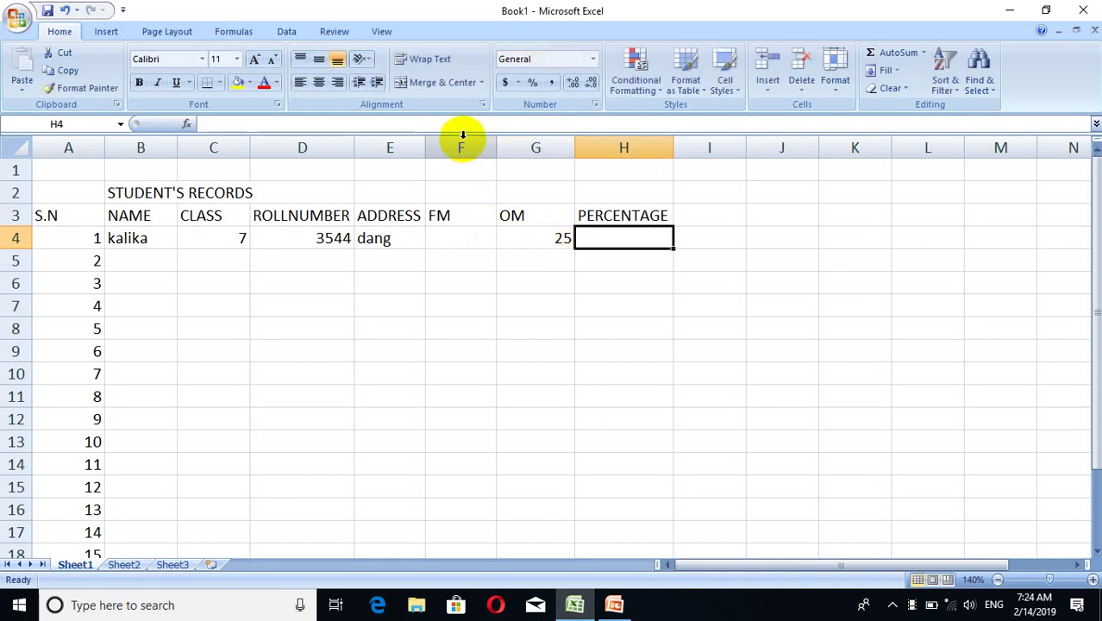
- Delete the empty FM column and insert a blank column before PERCENTAGE
{"action": "left_click", "coordinate": [461, 141]}
{"action": "right_click", "coordinate": [463, 138]}
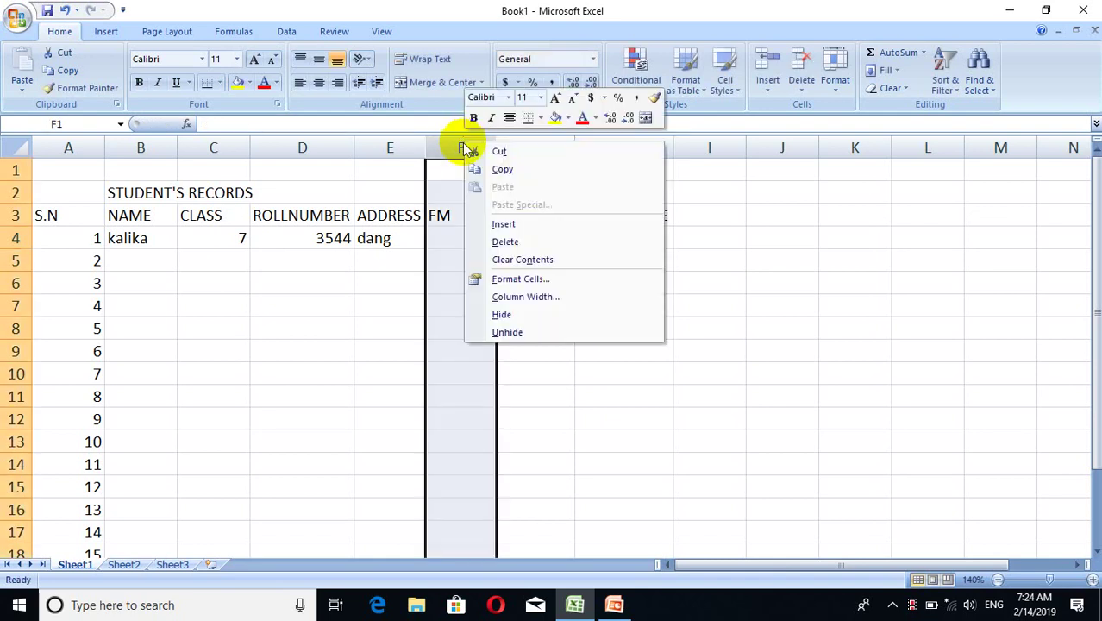
{"action": "left_click", "coordinate": [515, 240]}
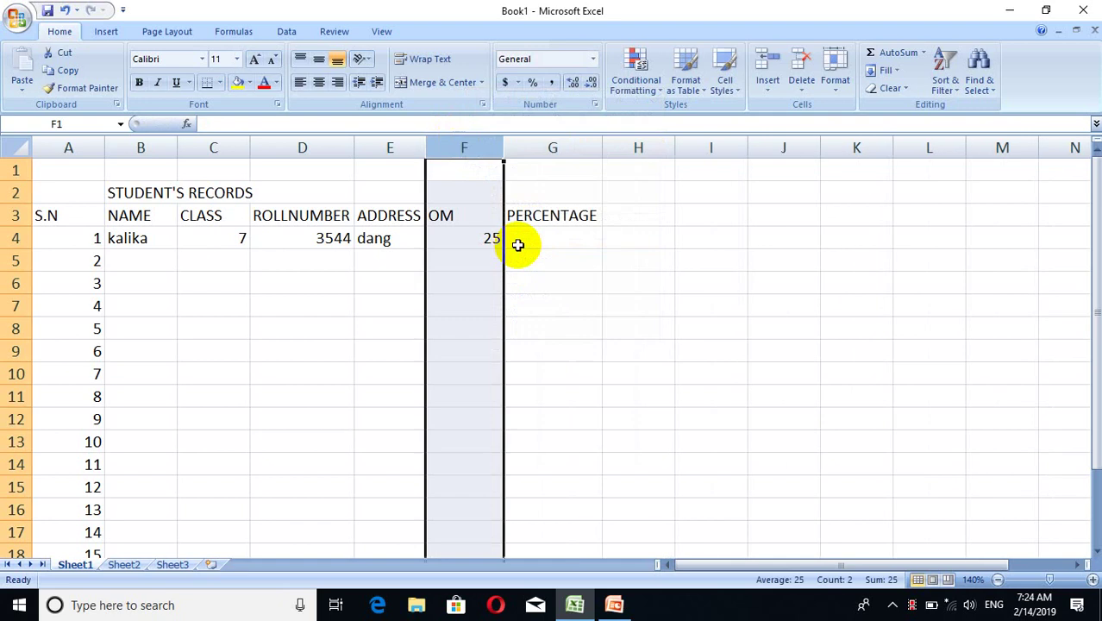
{"action": "left_click", "coordinate": [536, 147]}
{"action": "right_click", "coordinate": [539, 150]}
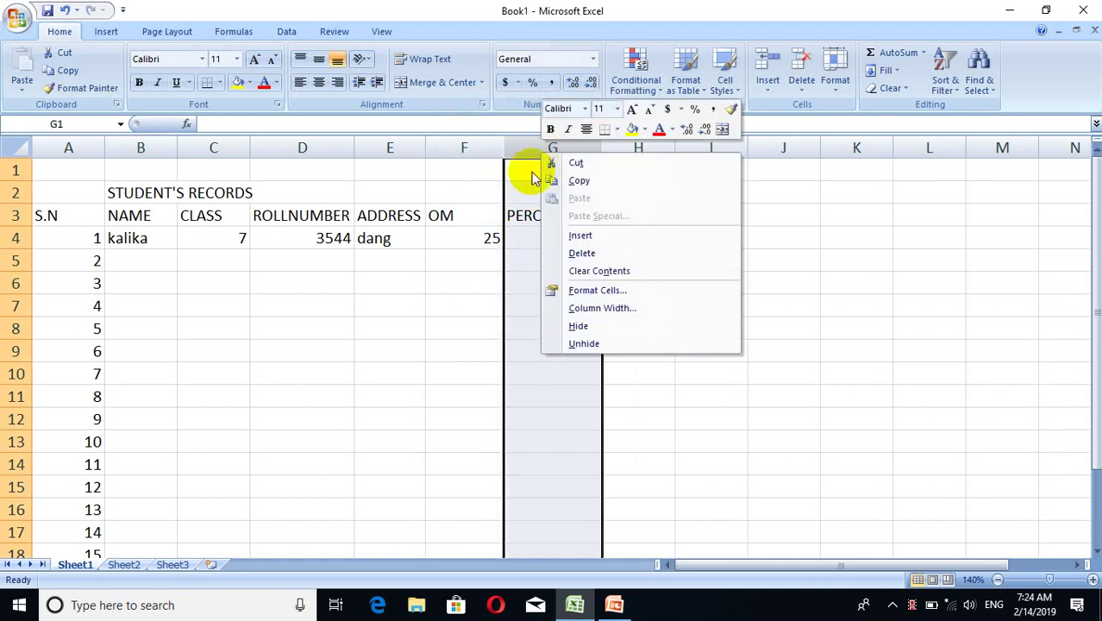
{"action": "left_click", "coordinate": [585, 236]}
- Head F3 as FM and relabel G3 as OB
{"action": "left_click", "coordinate": [532, 216]}
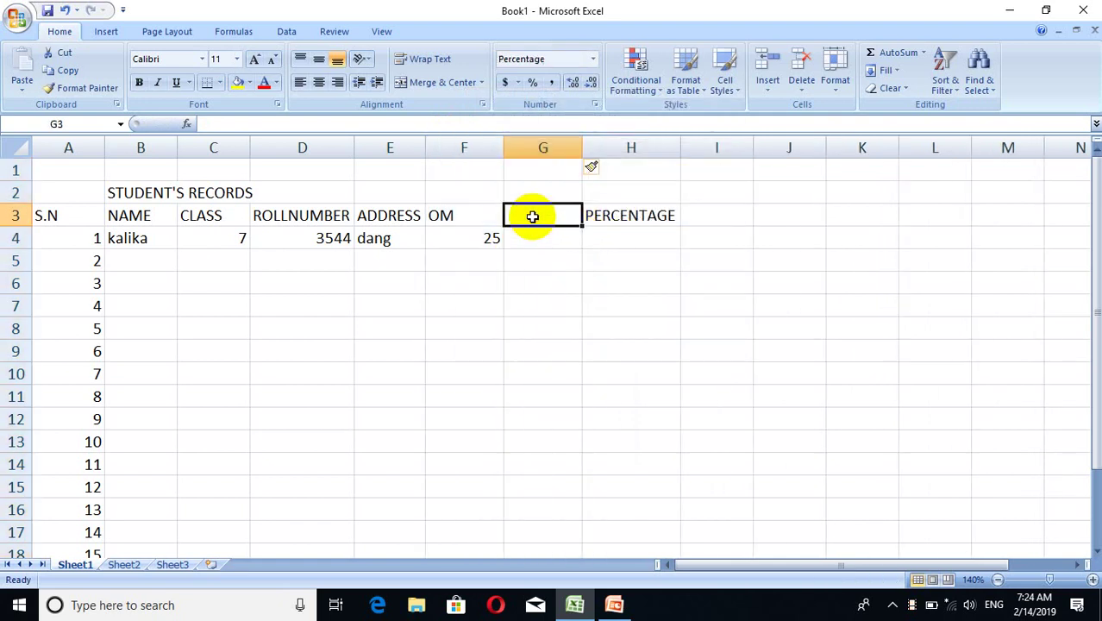
{"action": "type", "text": "FM"}
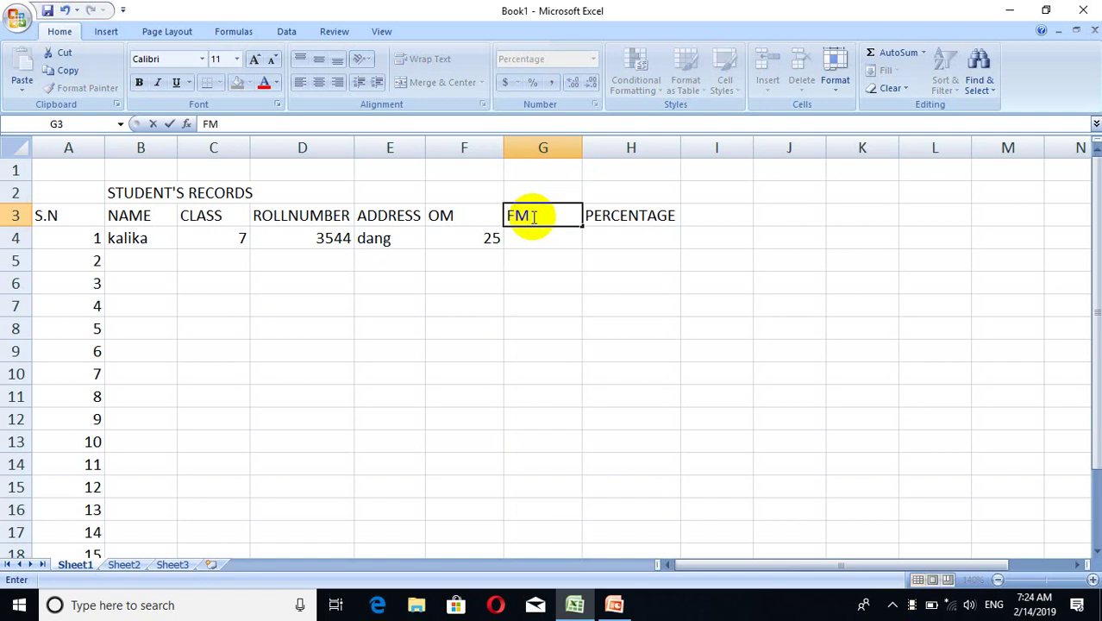
{"action": "key", "text": "Left"}
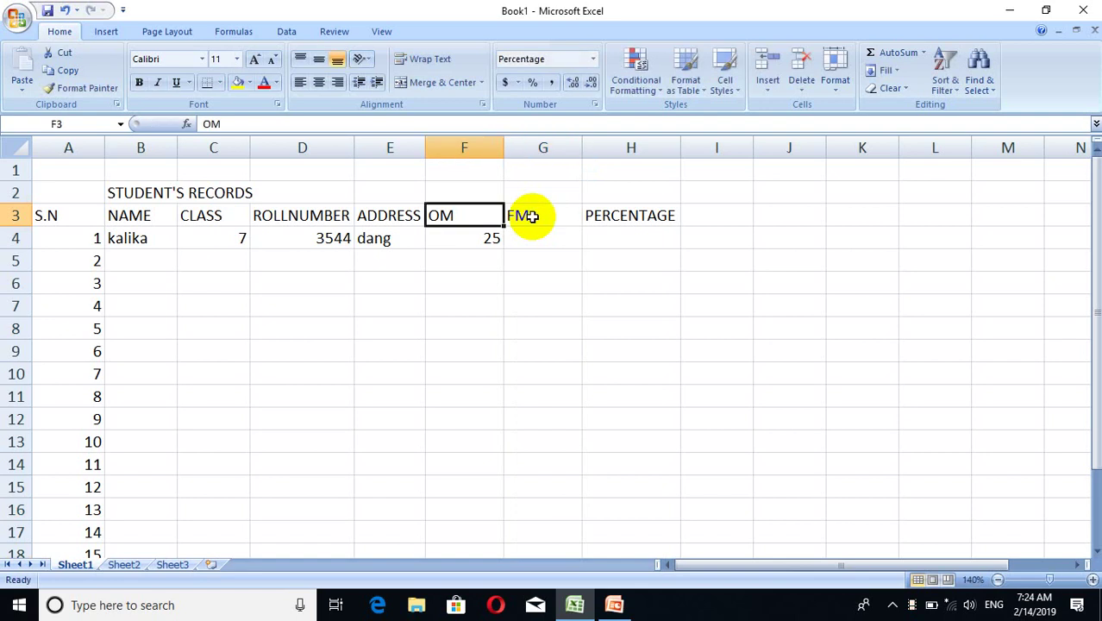
{"action": "type", "text": "FM"}
{"action": "key", "text": "Right"}
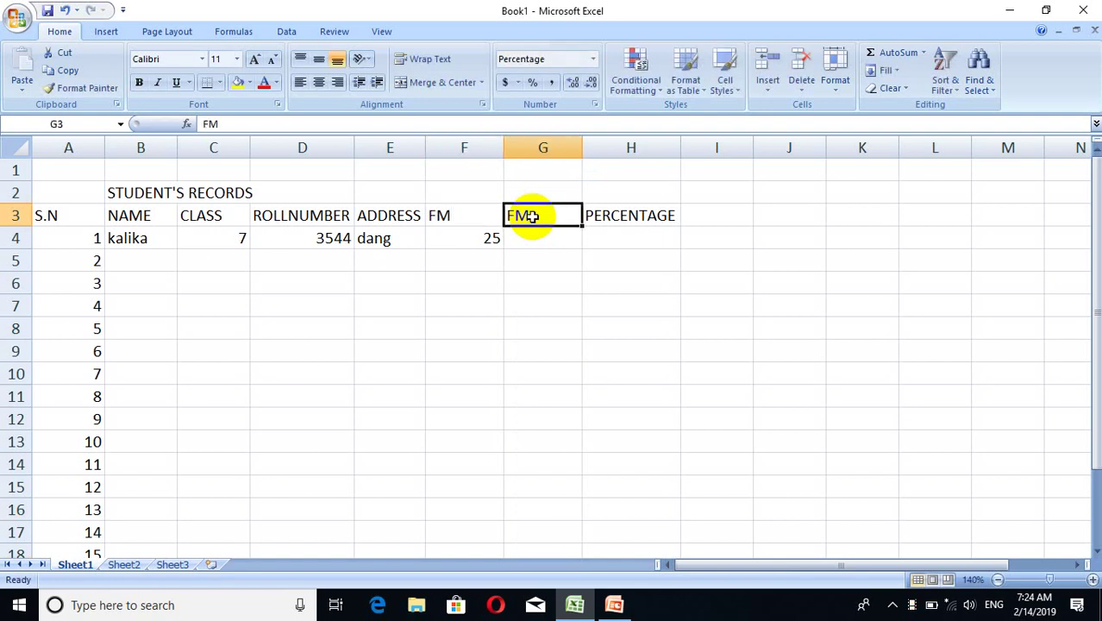
{"action": "type", "text": "P"}
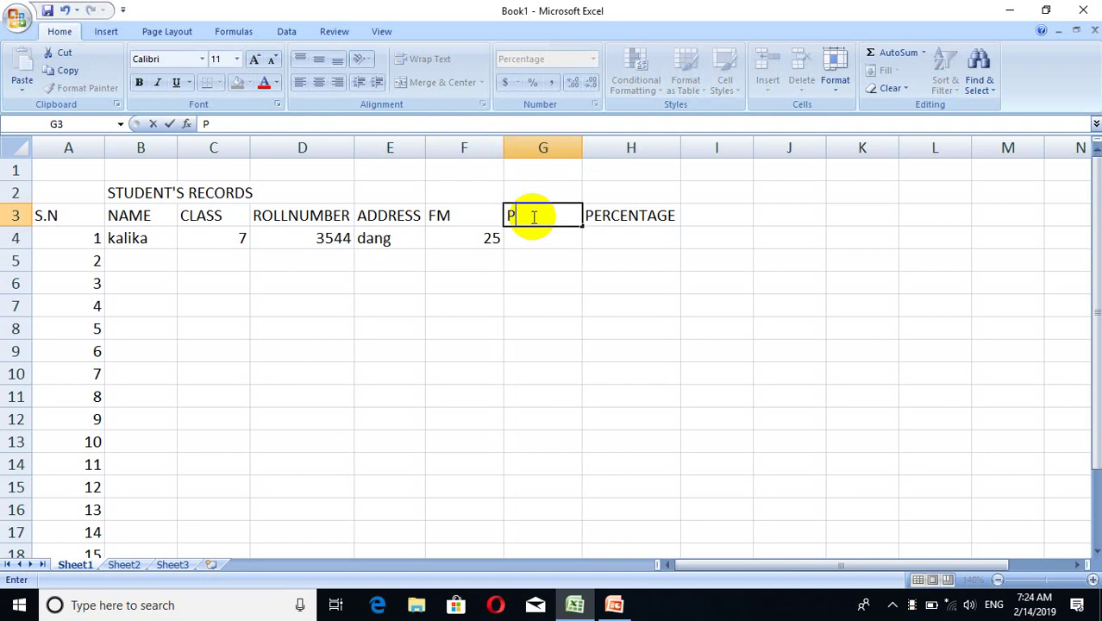
{"action": "key", "text": "BackSpace"}
{"action": "type", "text": "OLLN"}
{"action": "key", "text": "BackSpace"}
{"action": "type", "text": "B"}
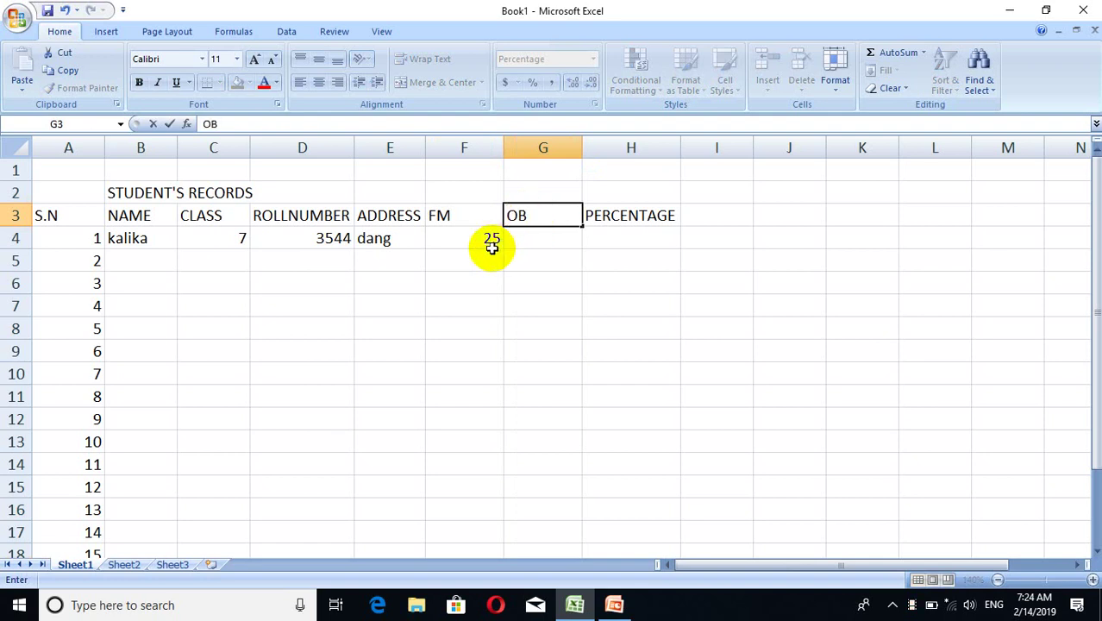
{"action": "left_click", "coordinate": [470, 241]}
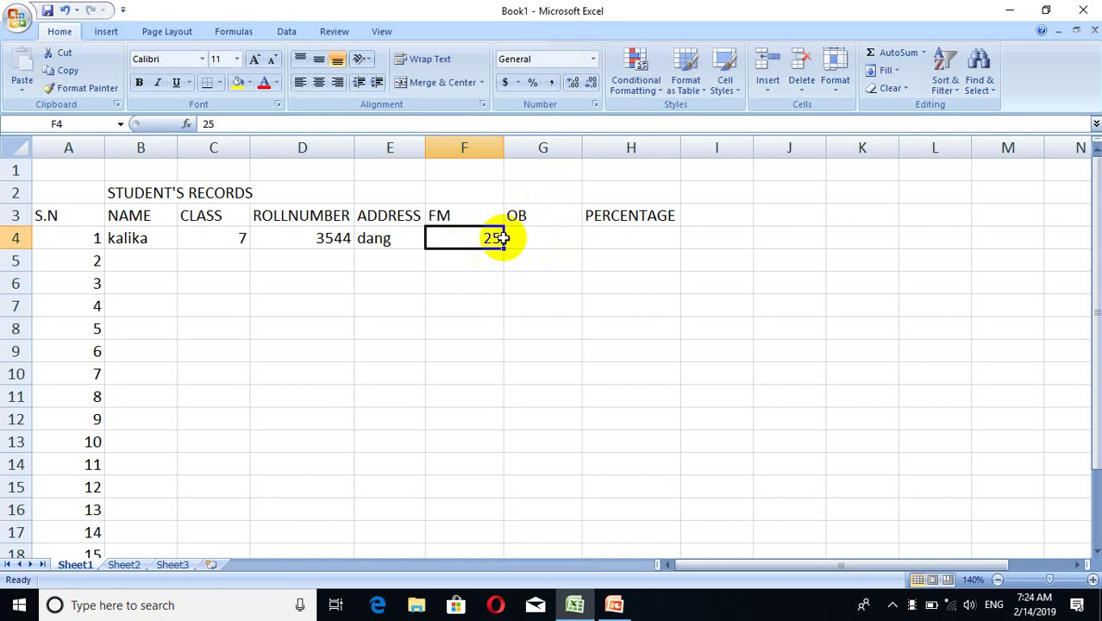
- Enter 100 under FM in F4 and 56 under OB in G4, then begin an H4 formula
{"action": "type", "text": "100"}
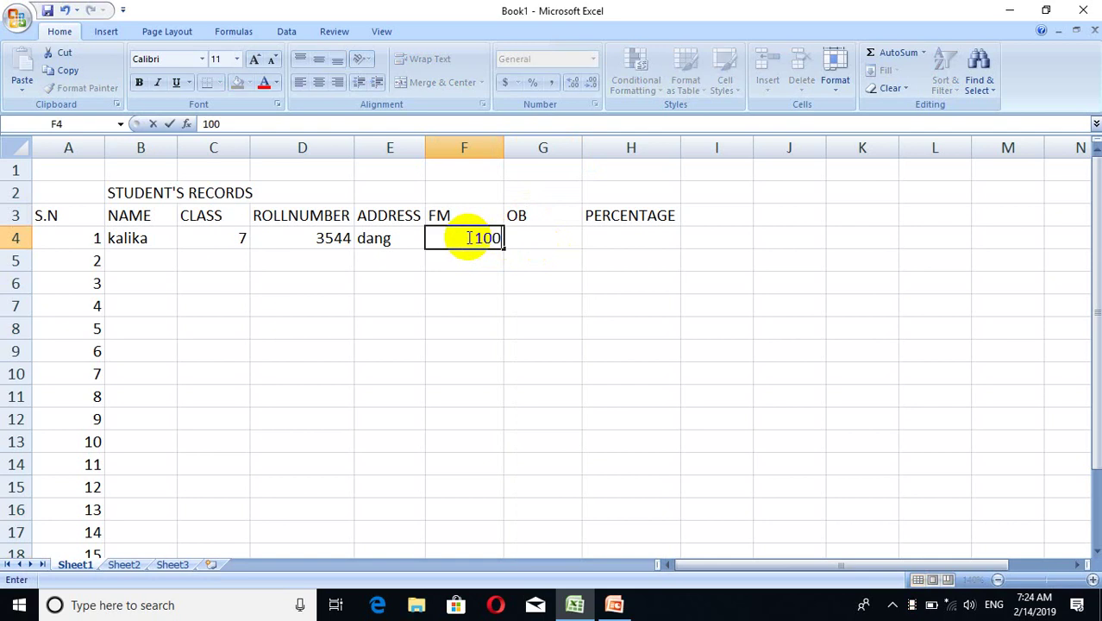
{"action": "key", "text": "Tab"}
{"action": "type", "text": "56"}
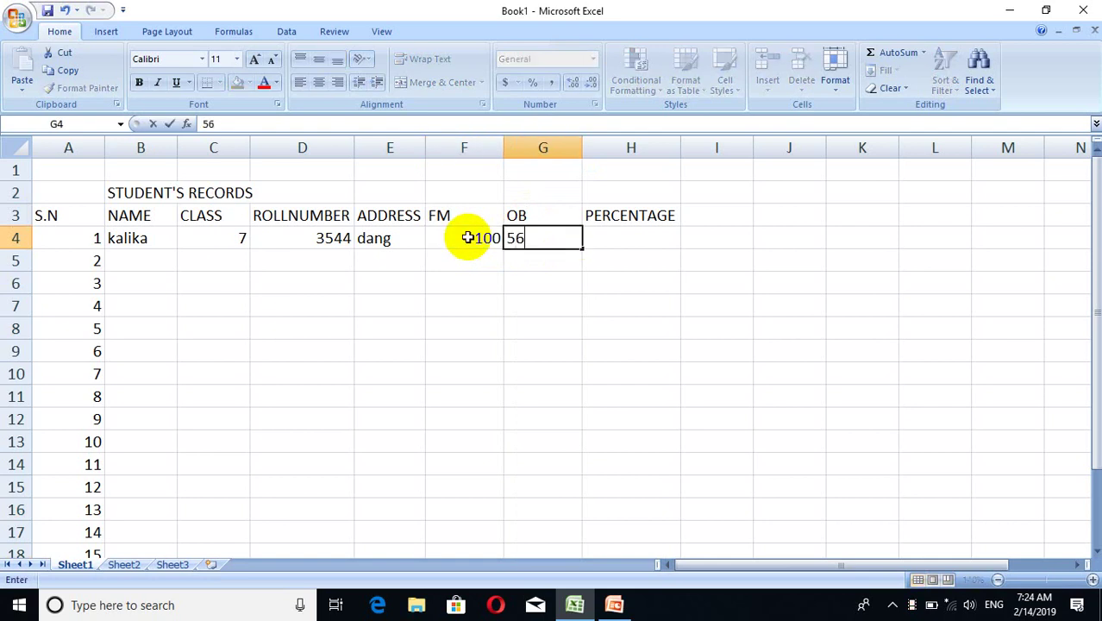
{"action": "key", "text": "Tab"}
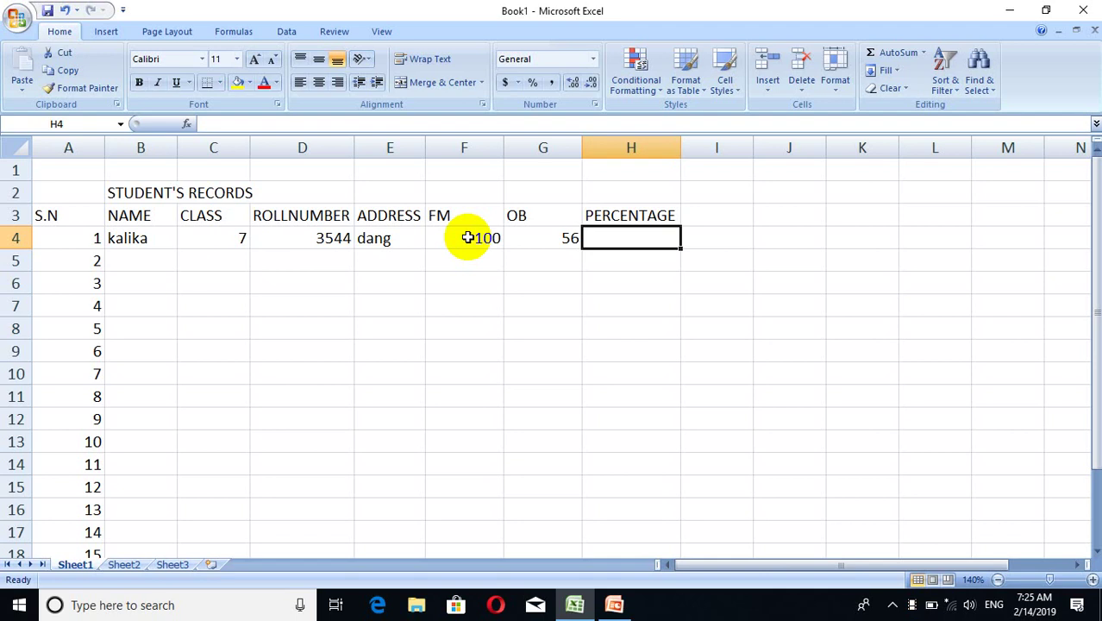
{"action": "type", "text": "="}
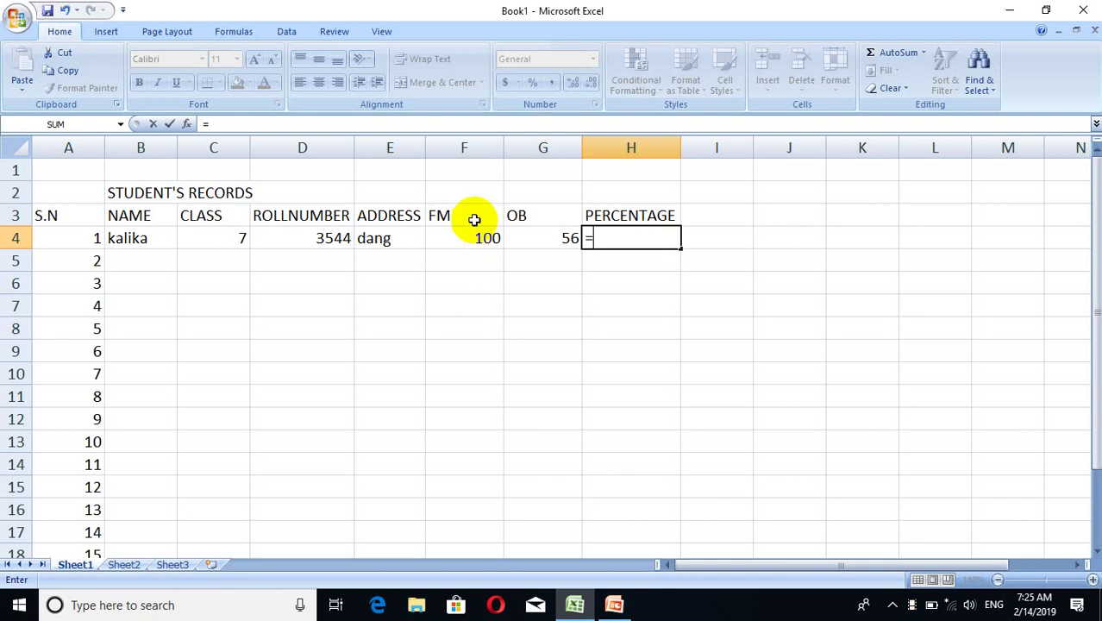
- Abandon the partial percentage formula, leaving H4 empty
{"action": "left_click", "coordinate": [487, 238]}
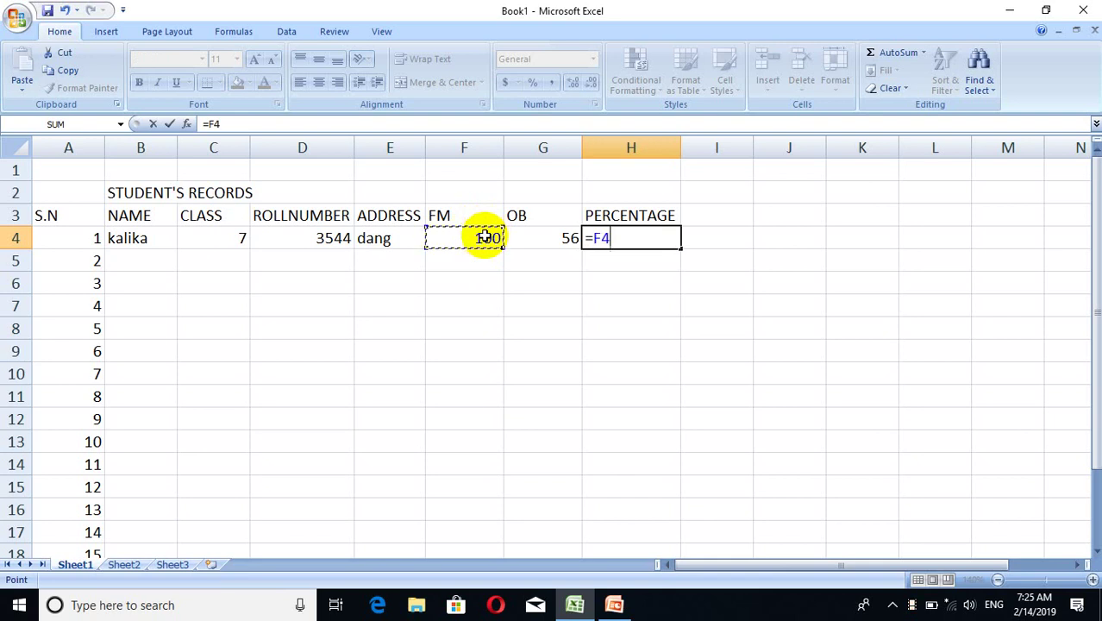
{"action": "key", "text": "BackSpace"}
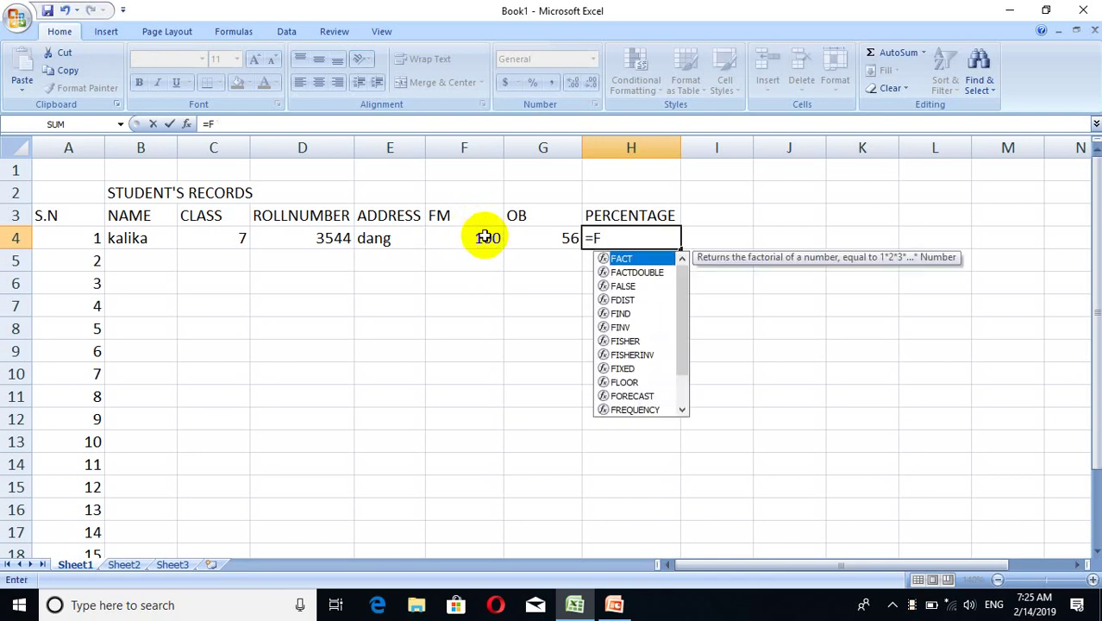
{"action": "key", "text": "BackSpace"}
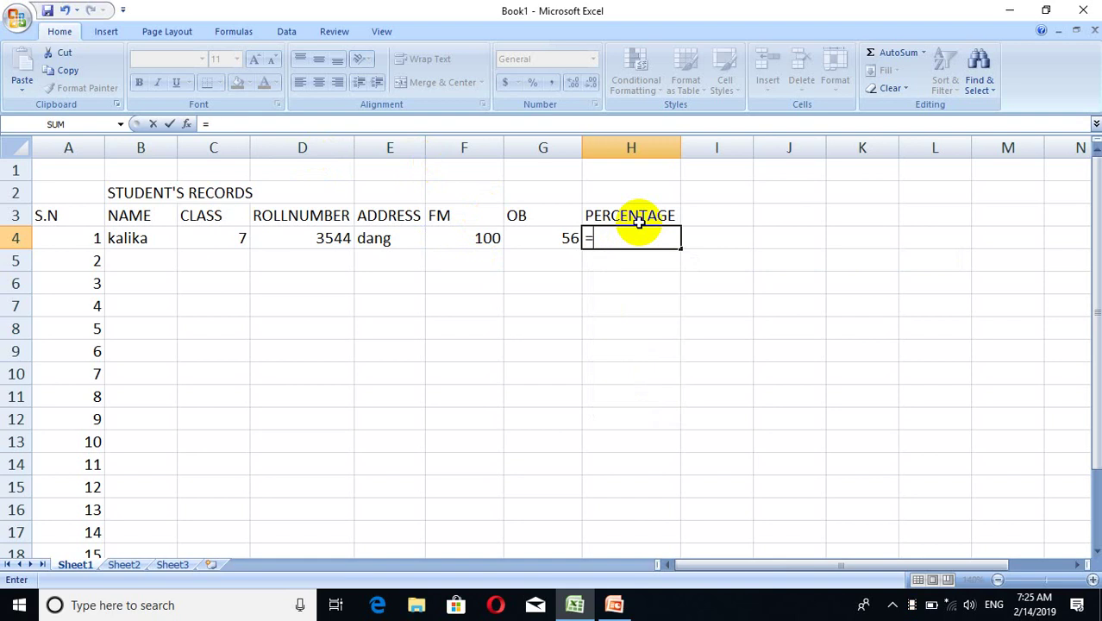
{"action": "key", "text": "BackSpace"}
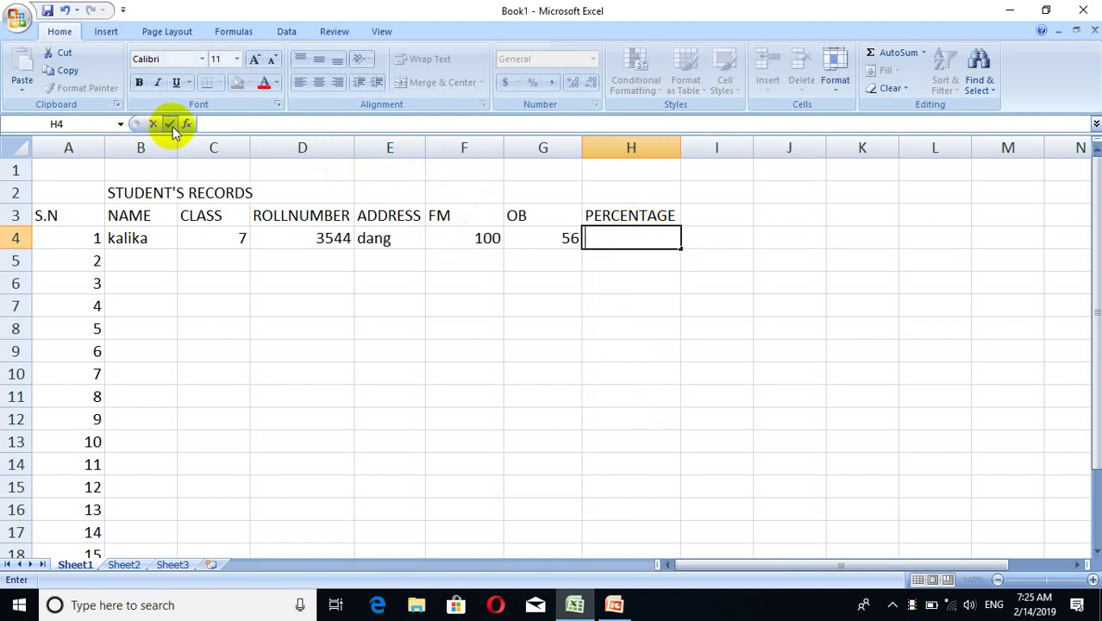
{"action": "left_click", "coordinate": [172, 126]}
- Change the first student's marks to FM 800 in F4 and OB 654 in G4
{"action": "left_click", "coordinate": [468, 237]}
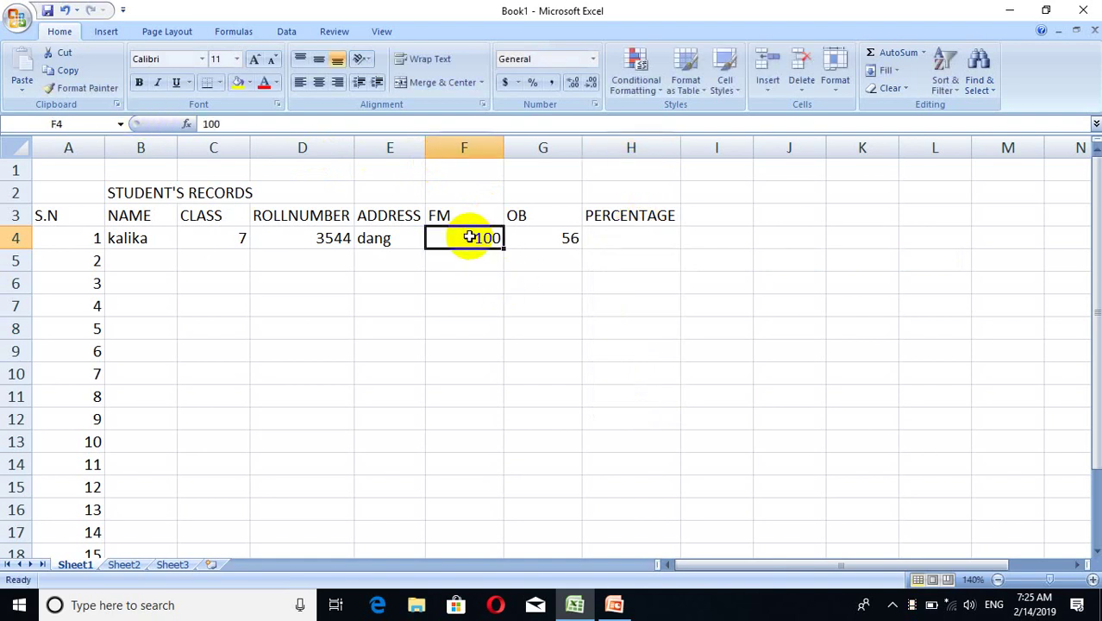
{"action": "type", "text": "8000"}
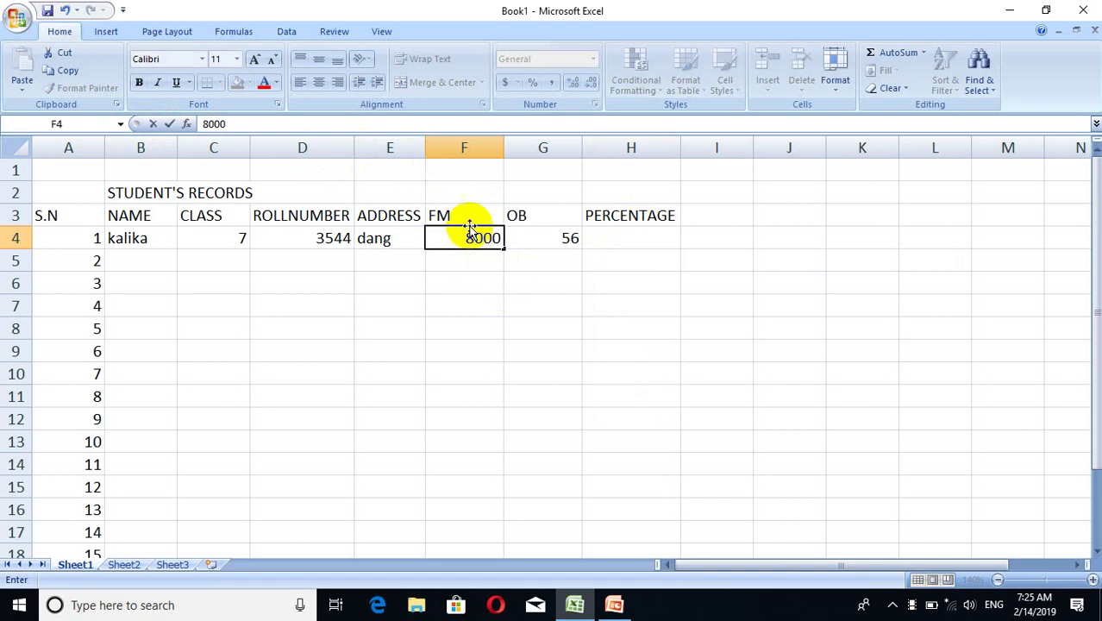
{"action": "left_click", "coordinate": [543, 234]}
{"action": "type", "text": "65"}
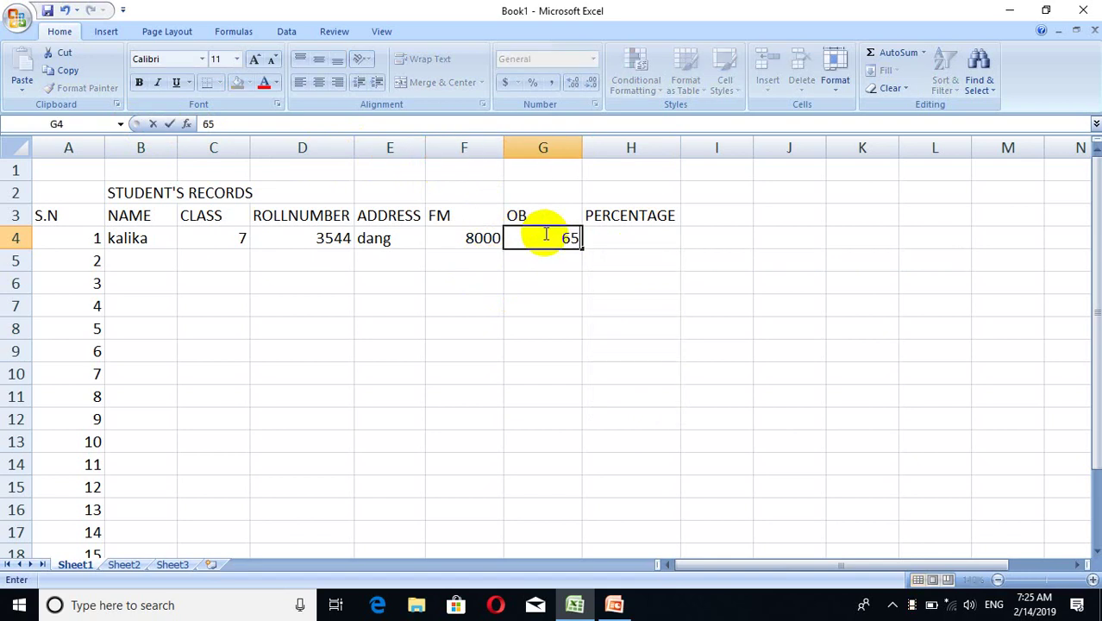
{"action": "type", "text": "4"}
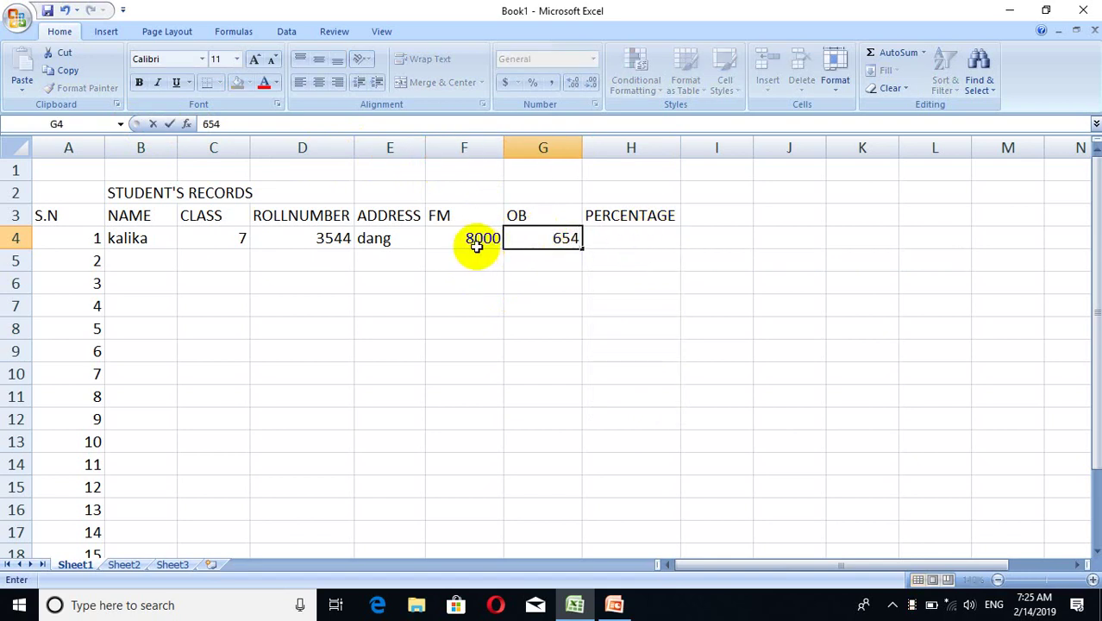
{"action": "left_click", "coordinate": [477, 246]}
{"action": "type", "text": "800"}
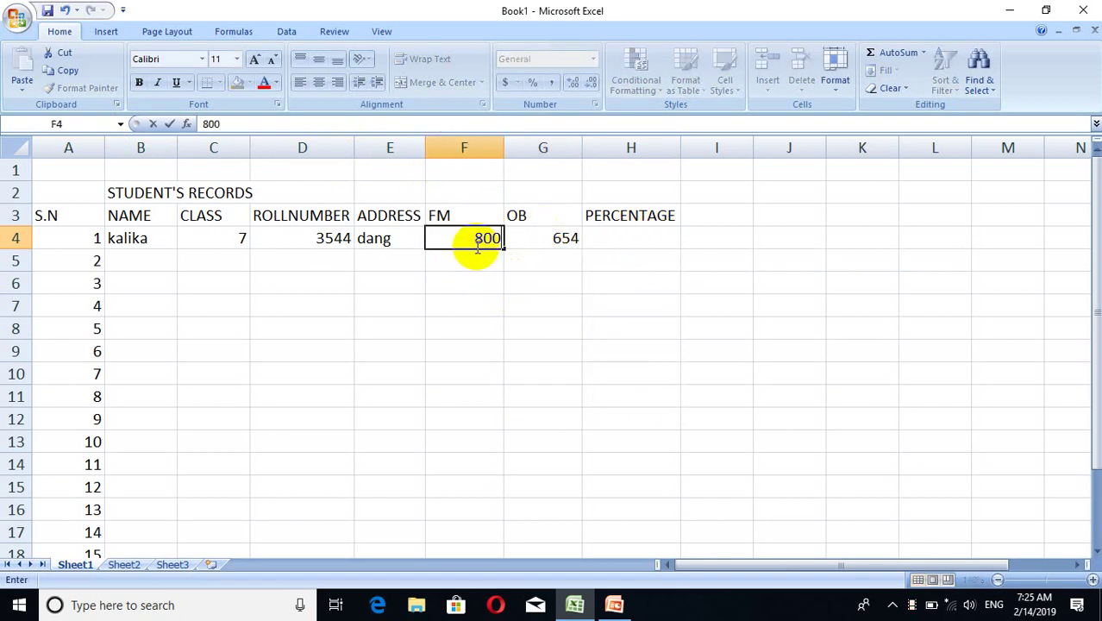
{"action": "key", "text": "Tab"}
{"action": "left_click", "coordinate": [627, 248]}
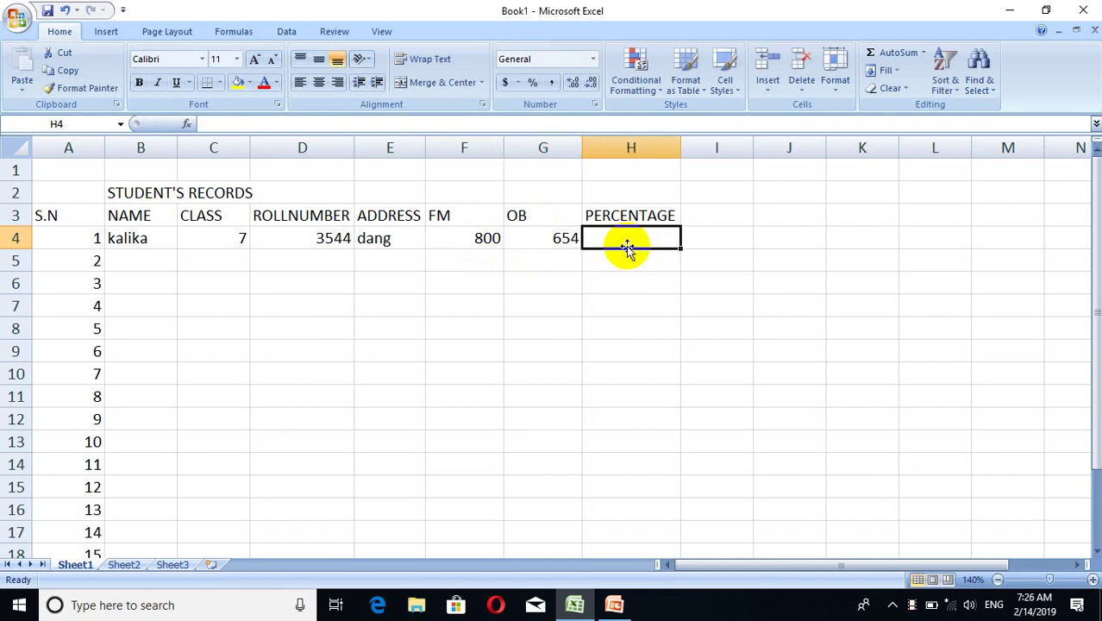
- Enter =G4/F4 in H4, accepting Excel's correction, so it shows 0.8175
{"action": "type", "text": "="}
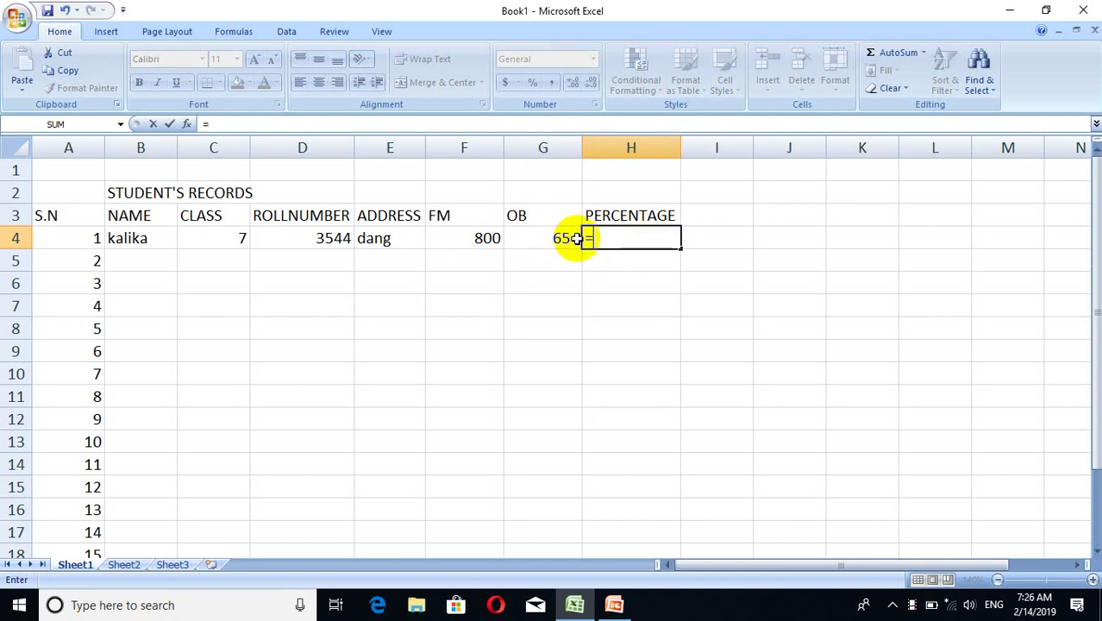
{"action": "type", "text": "g4"}
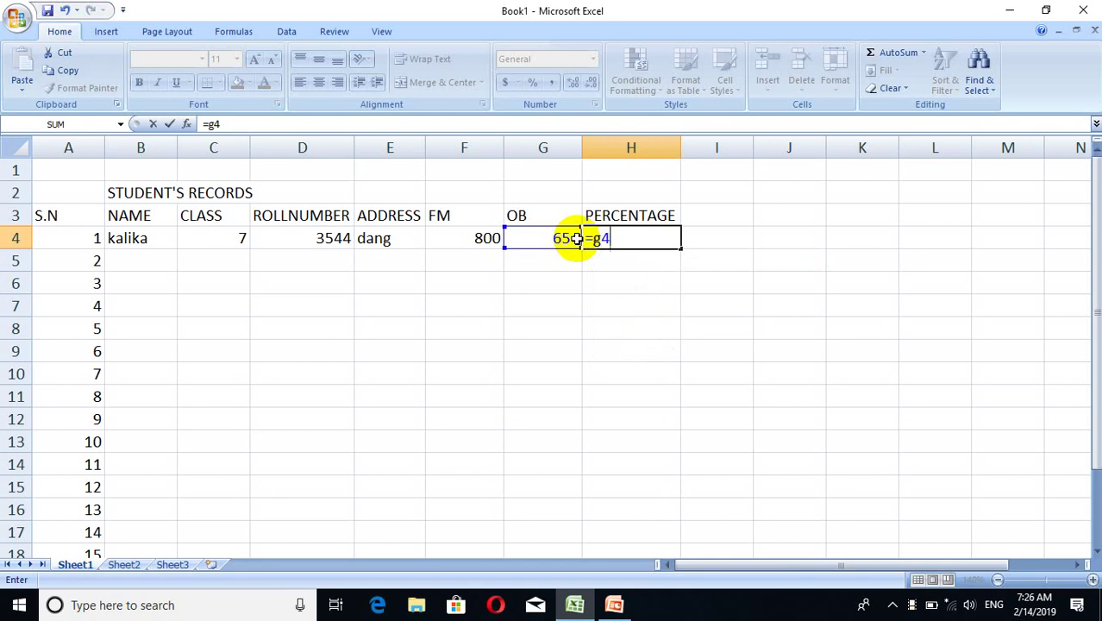
{"action": "type", "text": "/"}
{"action": "left_click", "coordinate": [483, 239]}
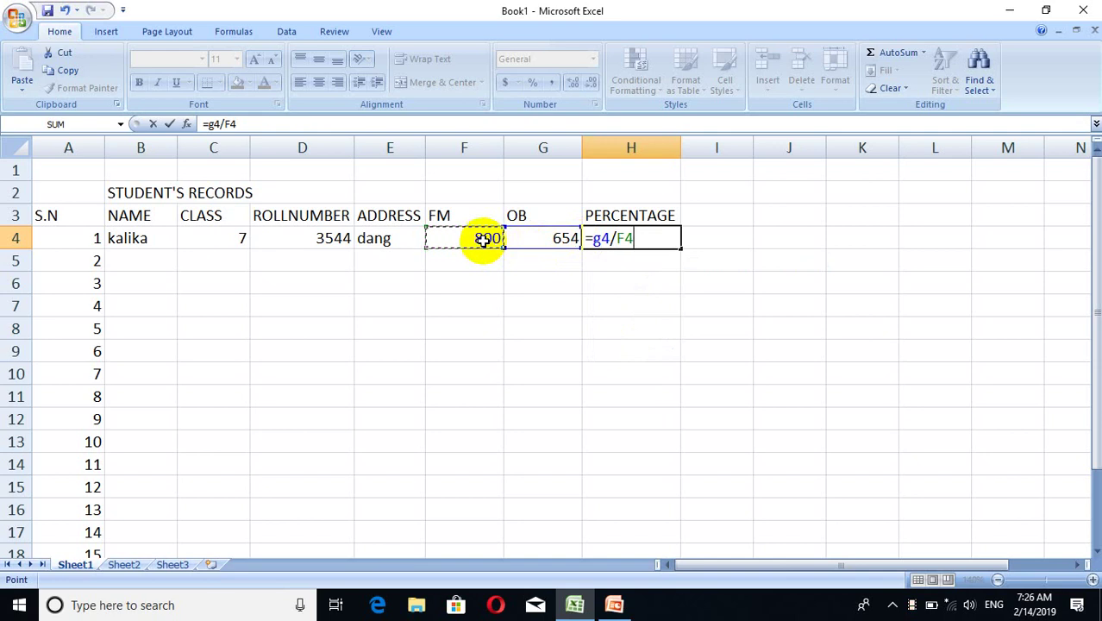
{"action": "type", "text": ")"}
{"action": "key", "text": "Return"}
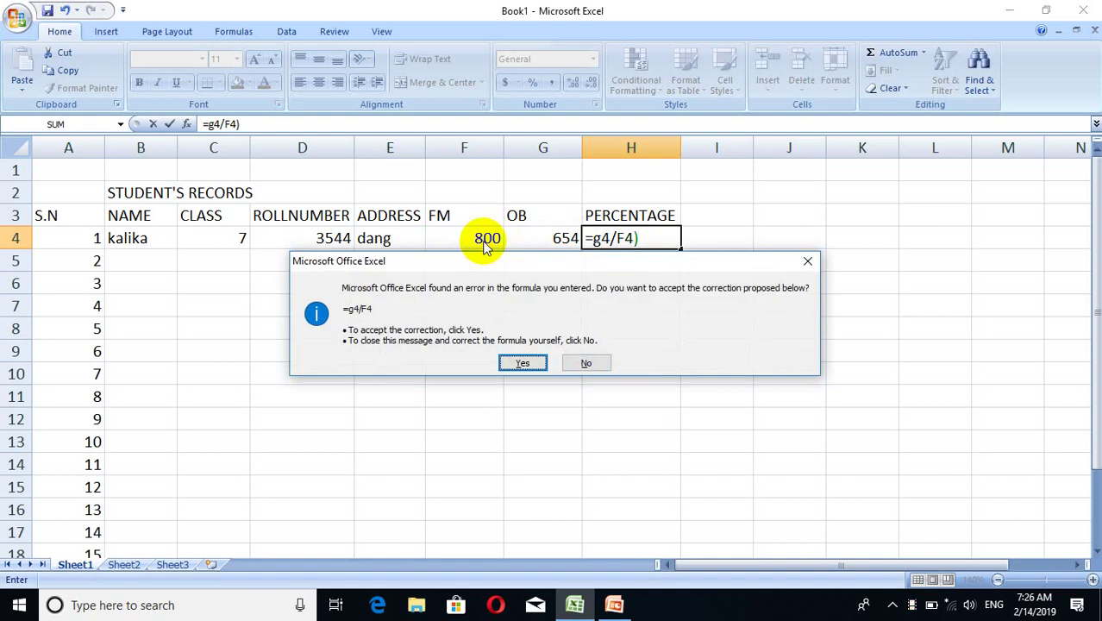
{"action": "key", "text": "Return"}
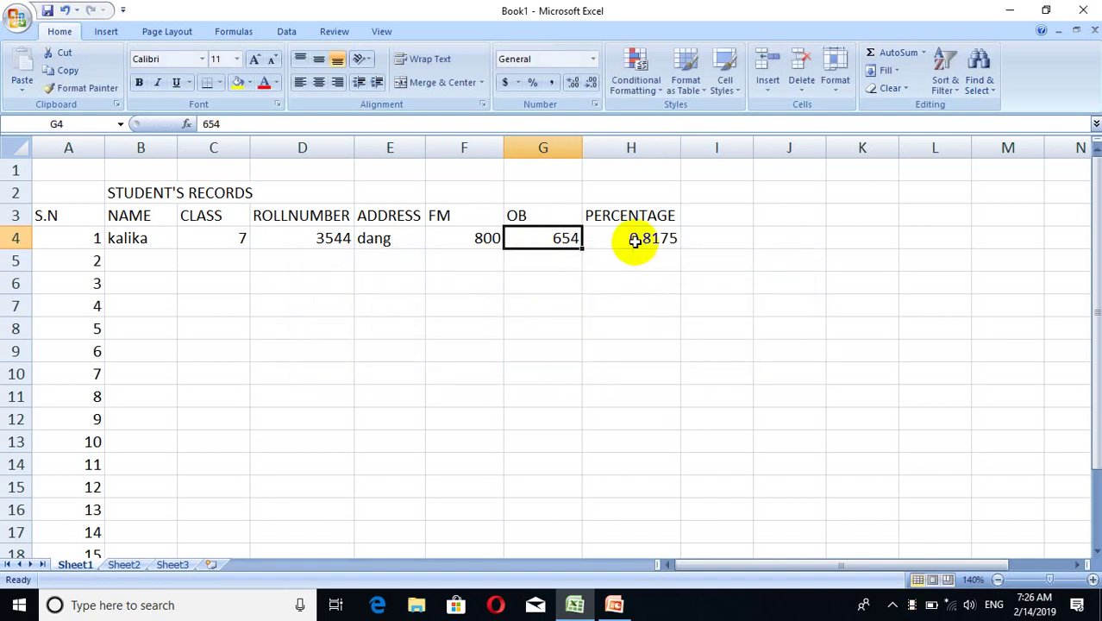
{"action": "left_click", "coordinate": [635, 240]}
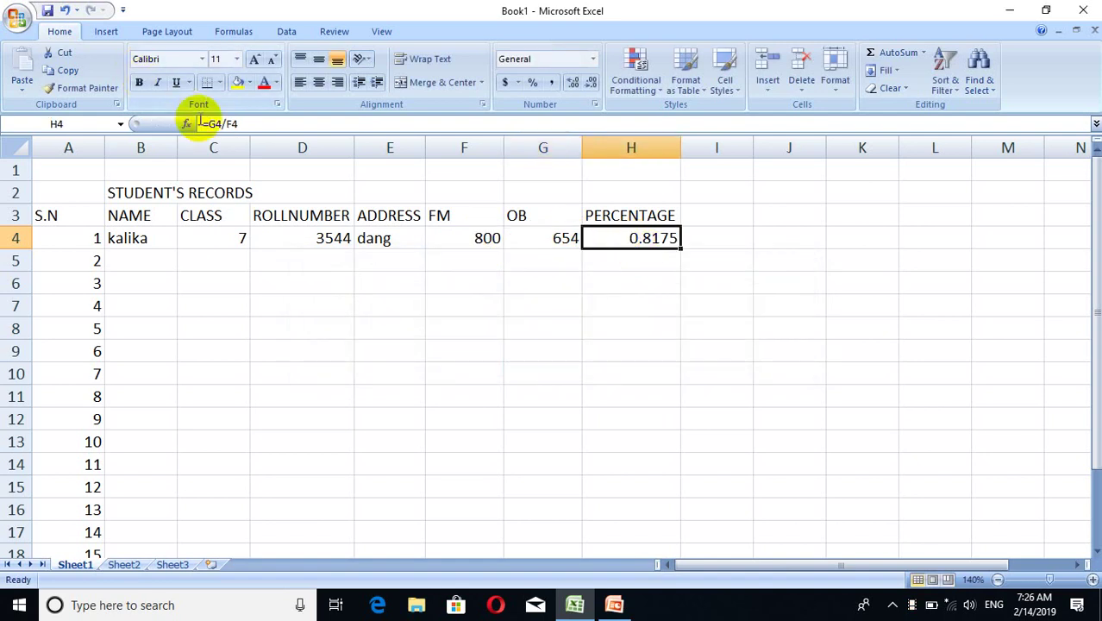
- Edit H4's formula to =(G4/F4)*100 so it displays 81.75
{"action": "left_click", "coordinate": [210, 125]}
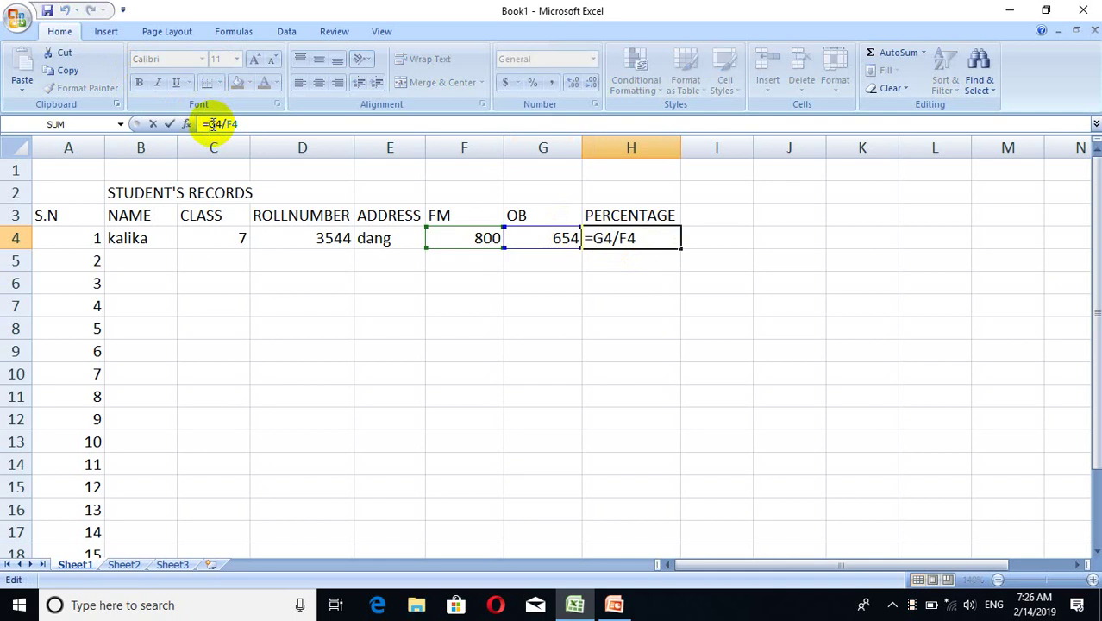
{"action": "type", "text": "("}
{"action": "key", "text": "Right"}
{"action": "key", "text": "Right"}
{"action": "key", "text": "Right"}
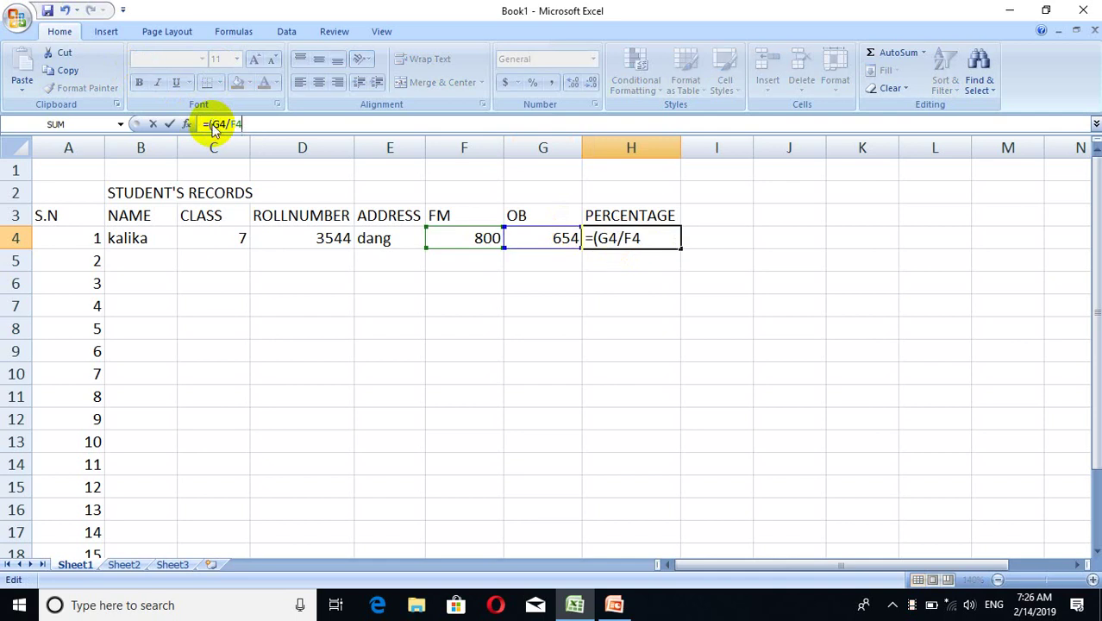
{"action": "type", "text": ")"}
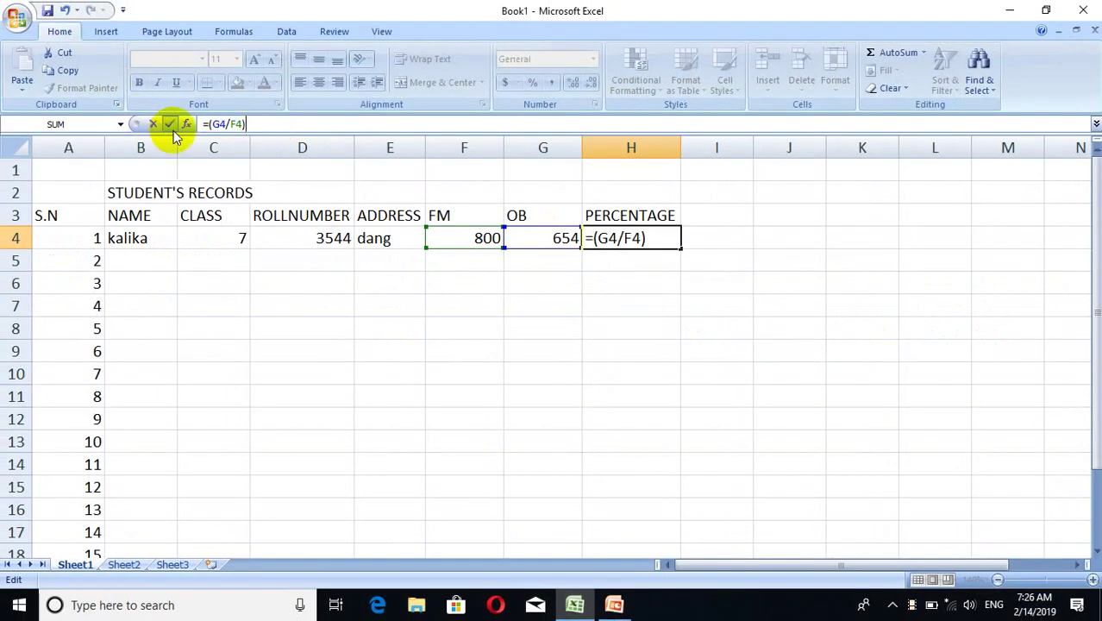
{"action": "left_click", "coordinate": [169, 126]}
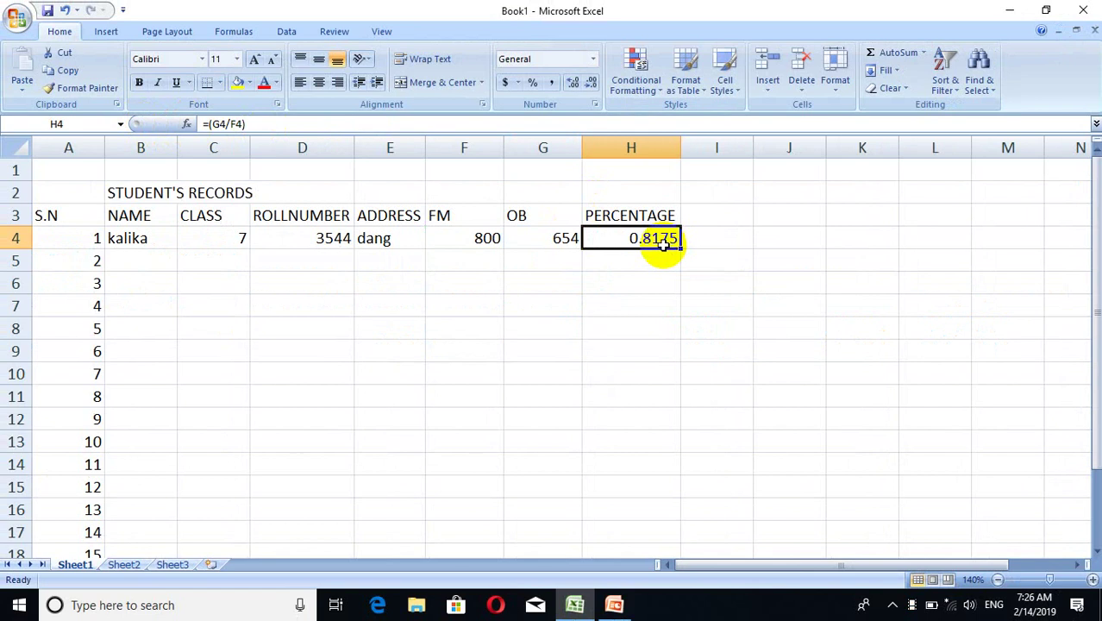
{"action": "left_click", "coordinate": [255, 124]}
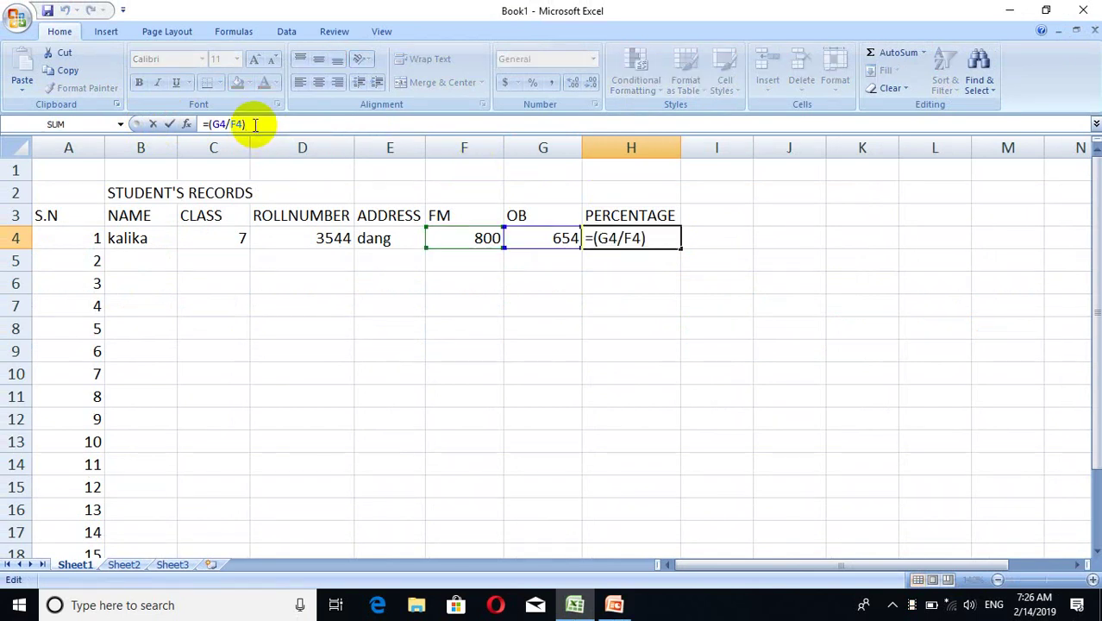
{"action": "type", "text": "*"}
{"action": "type", "text": "100"}
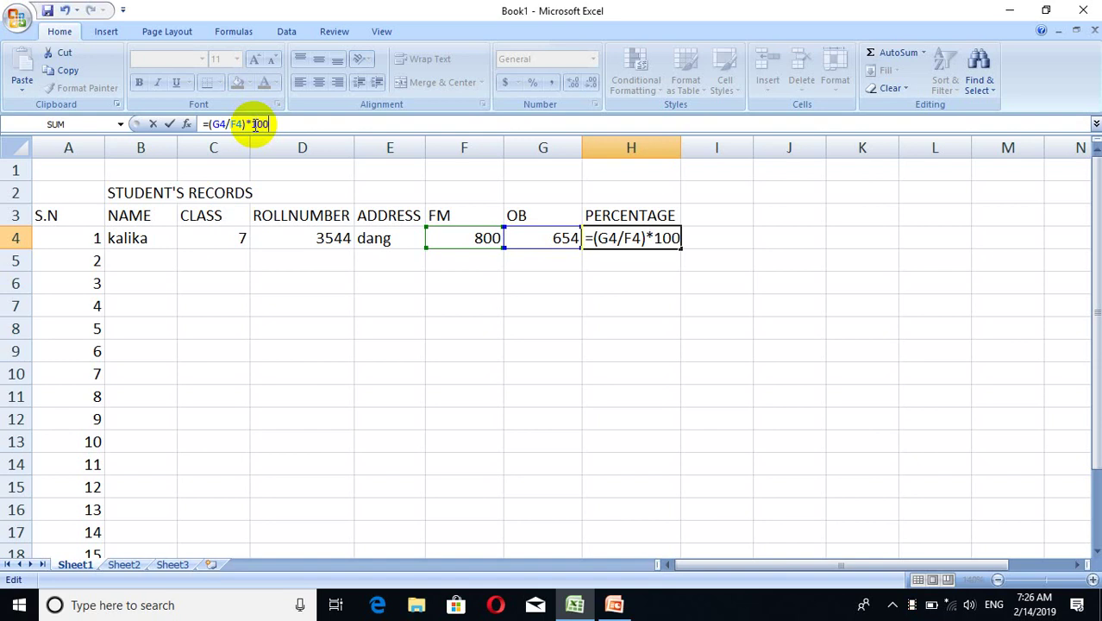
{"action": "key", "text": "Return"}
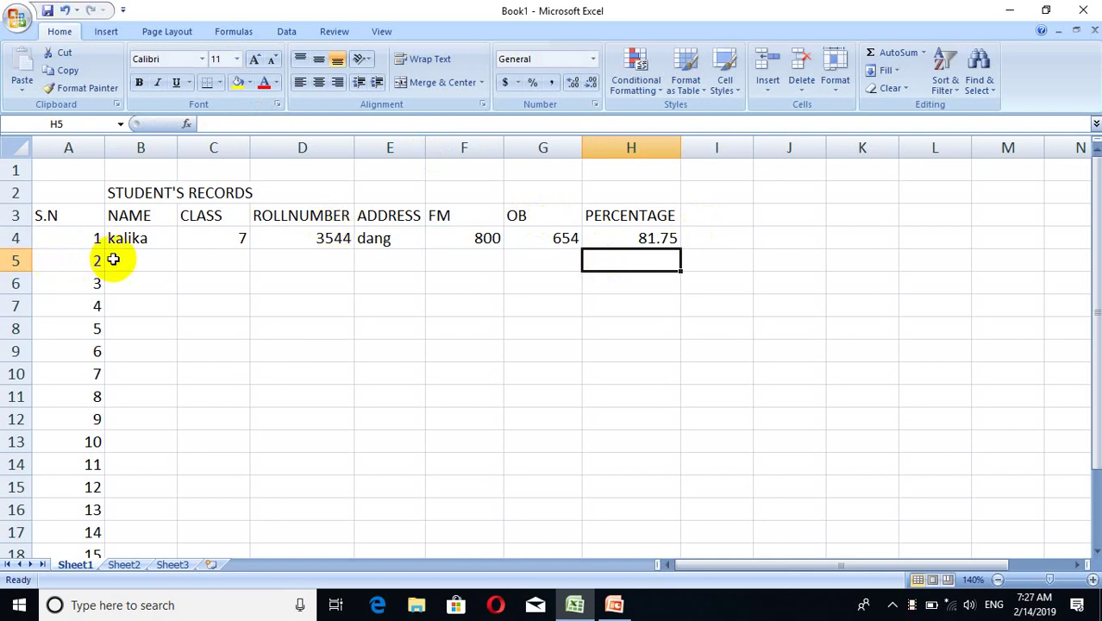
- Enter the second student's name, class 7 and roll number in row 5
{"action": "left_click", "coordinate": [141, 258]}
{"action": "type", "text": "ros"}
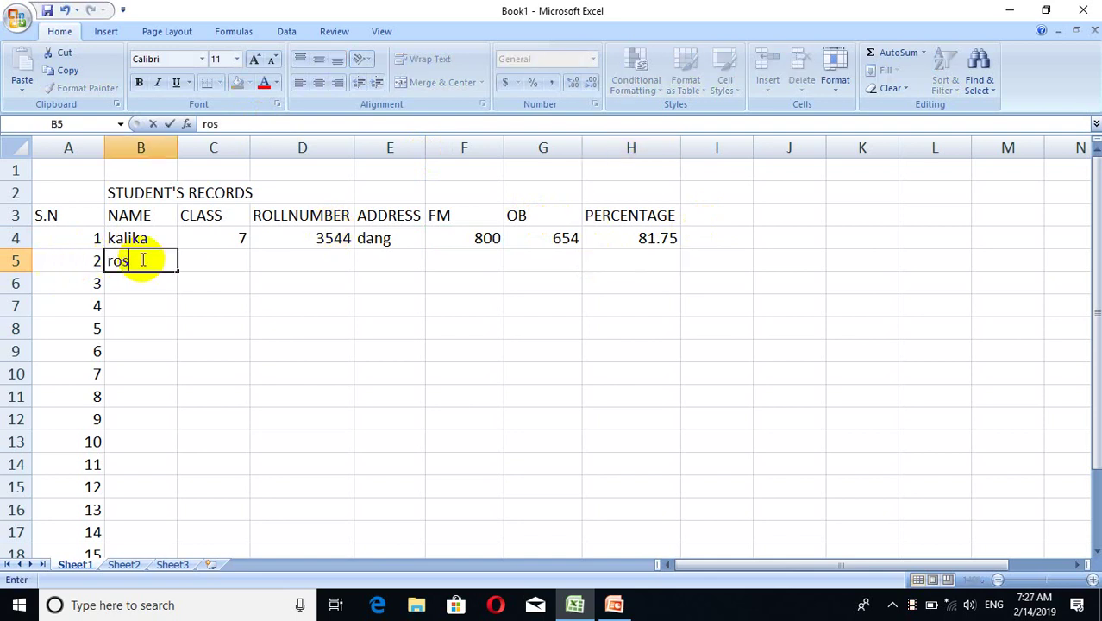
{"action": "type", "text": "i"}
{"action": "key", "text": "Tab"}
{"action": "type", "text": "7"}
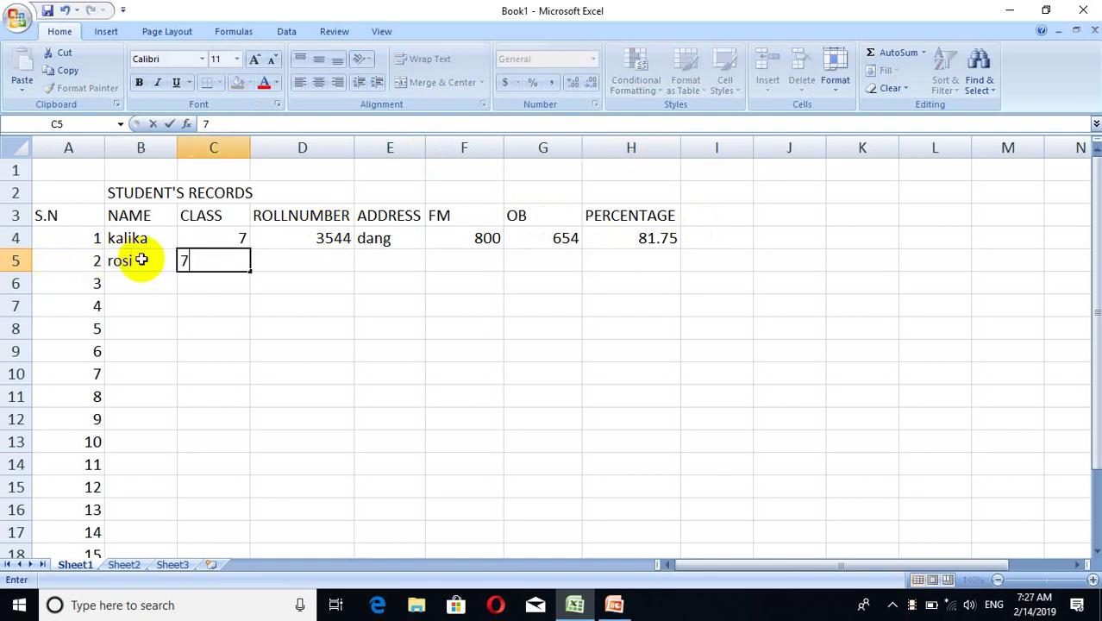
{"action": "key", "text": "Tab"}
{"action": "type", "text": "235"}
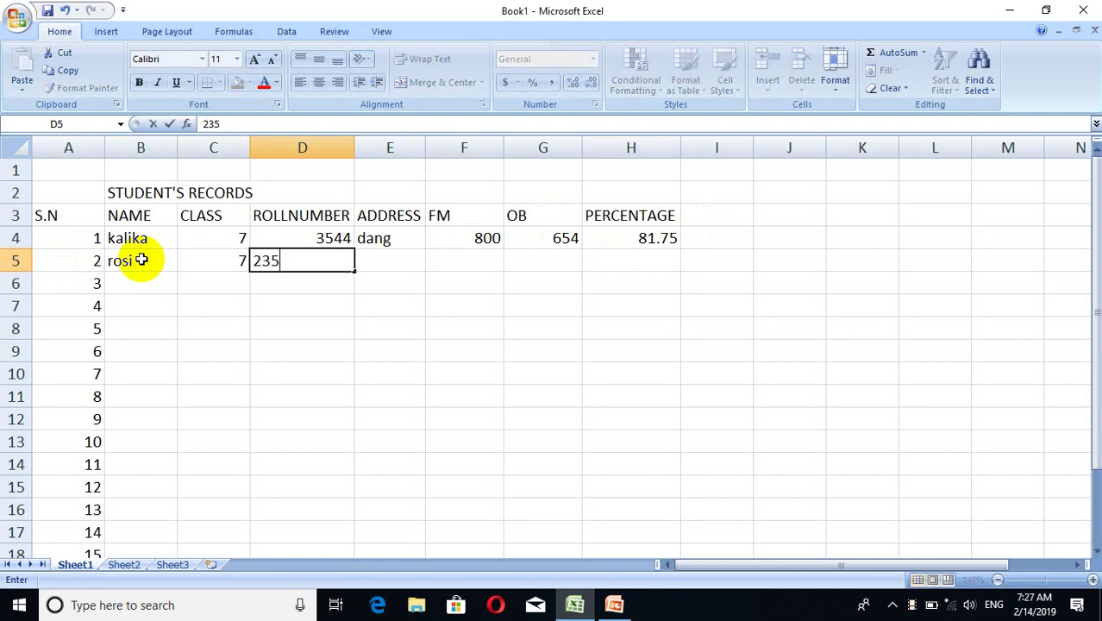
{"action": "type", "text": "235"}
{"action": "key", "text": "Tab"}
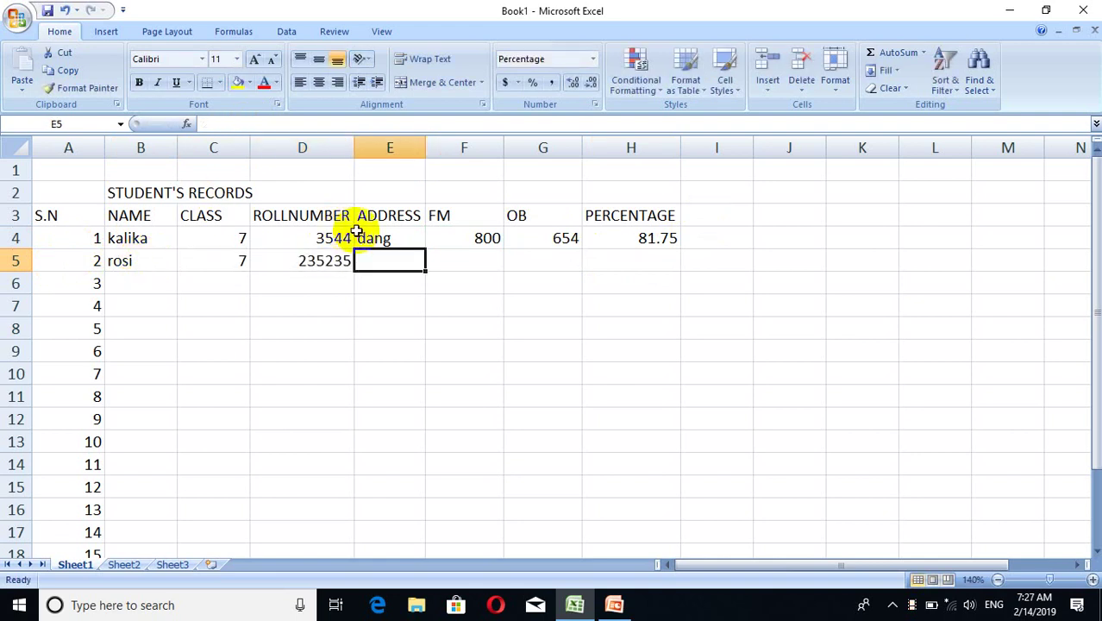
- Fill the E4 address, FM 800 and class 7 down their columns to row 18
{"action": "left_click", "coordinate": [378, 239]}
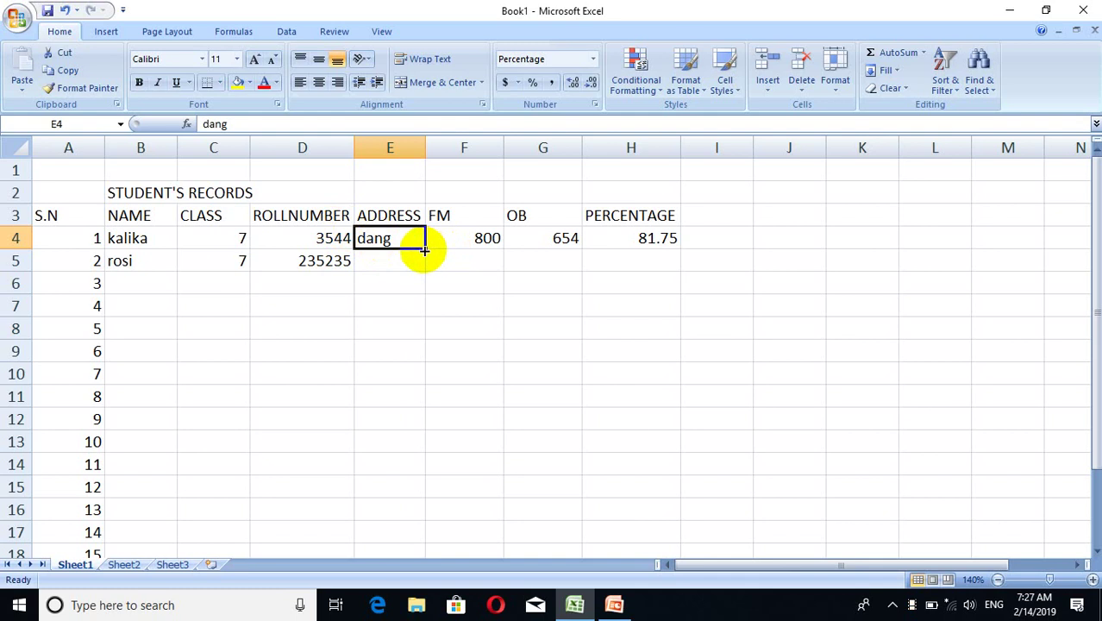
{"action": "left_click_drag", "start_coordinate": [425, 249], "coordinate": [431, 335]}
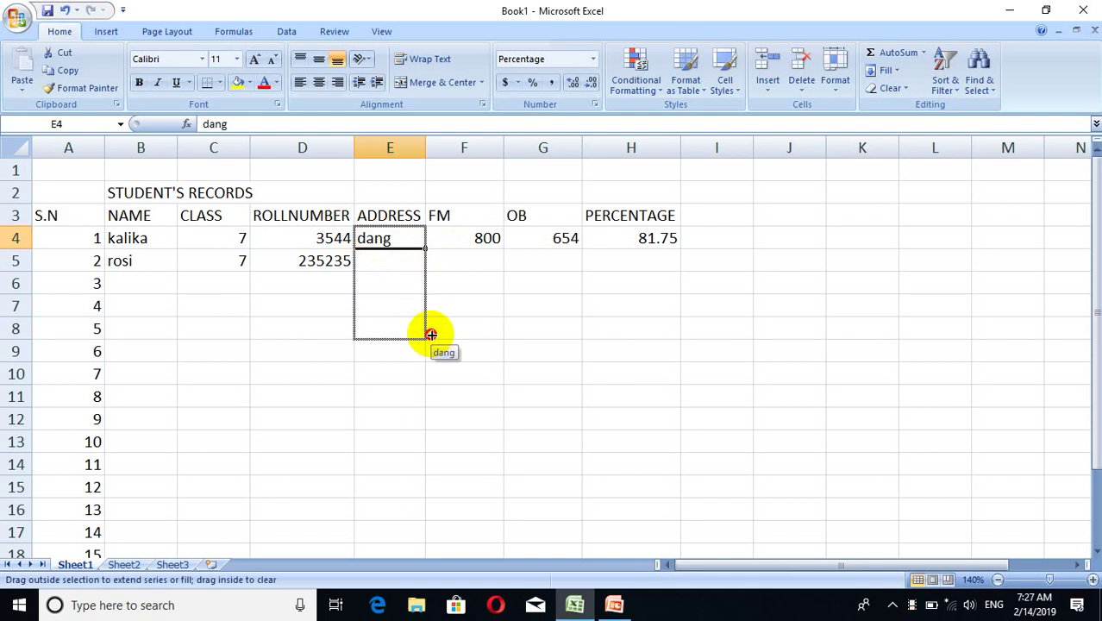
{"action": "left_click_drag", "start_coordinate": [431, 334], "coordinate": [380, 556]}
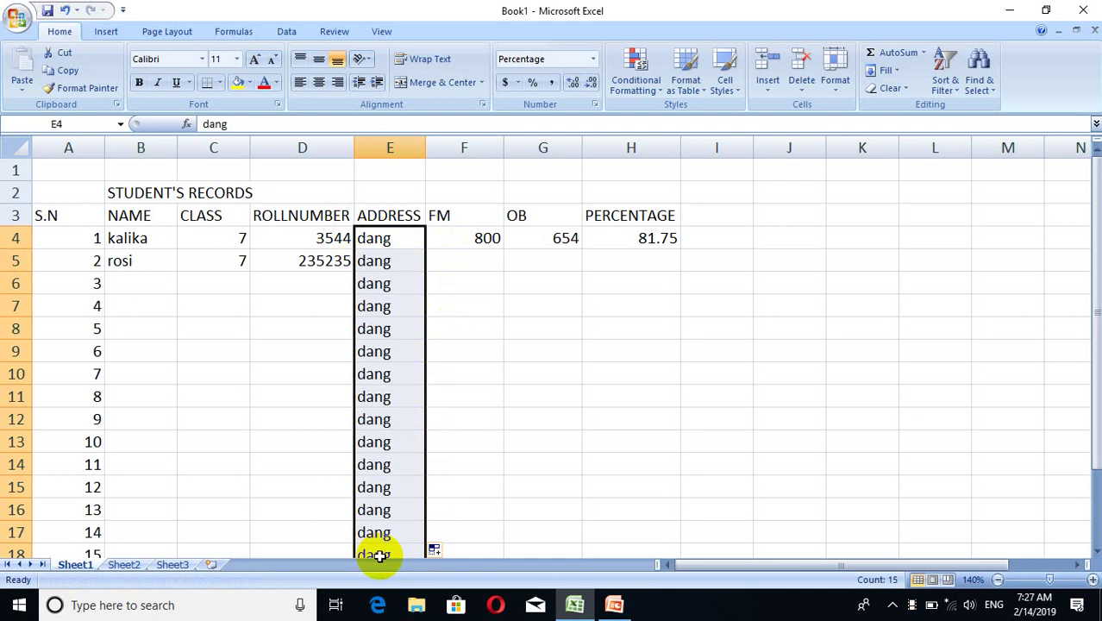
{"action": "left_click", "coordinate": [457, 239]}
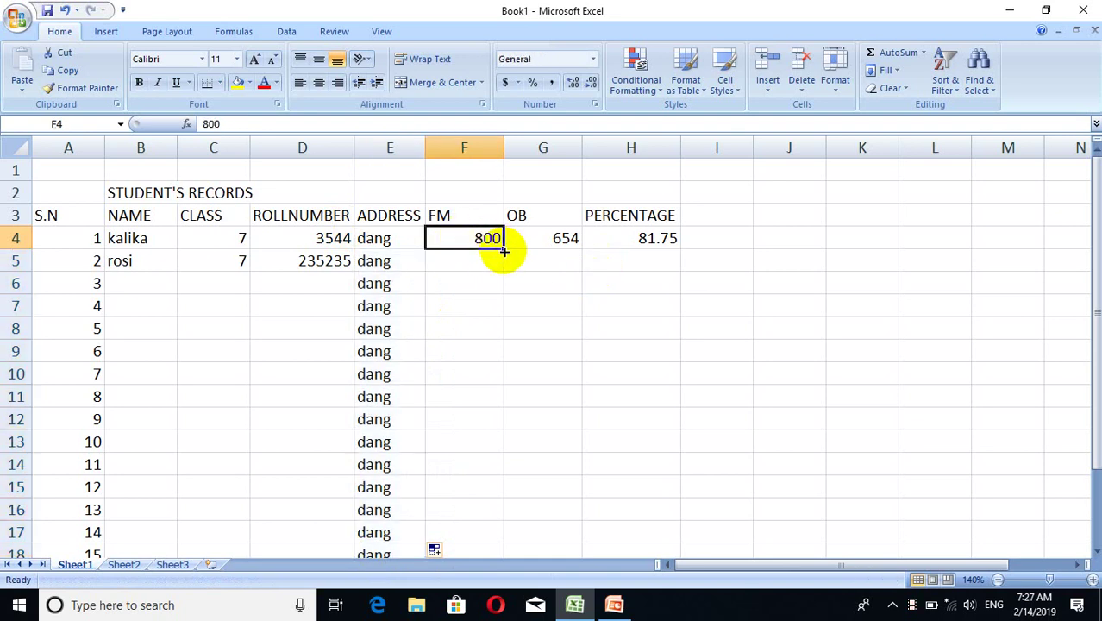
{"action": "mouse_move", "coordinate": [504, 251]}
{"action": "left_mouse_down"}
{"action": "mouse_move", "coordinate": [509, 374]}
{"action": "mouse_move", "coordinate": [464, 502]}
{"action": "left_mouse_up"}
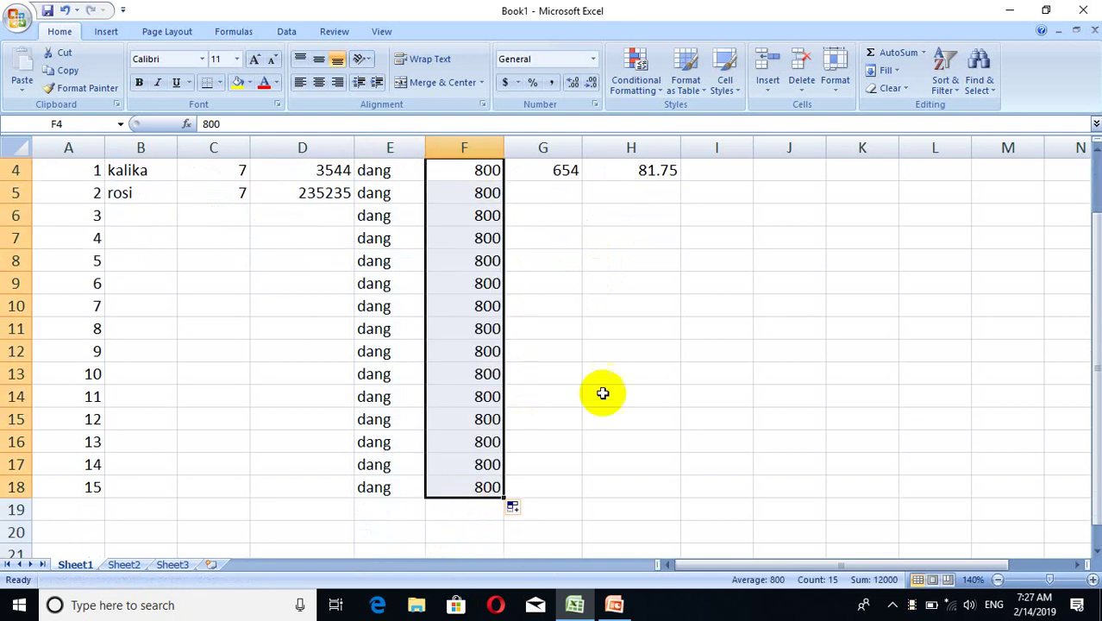
{"action": "scroll", "coordinate": [1095, 209], "scroll_direction": "up", "scroll_amount": 1}
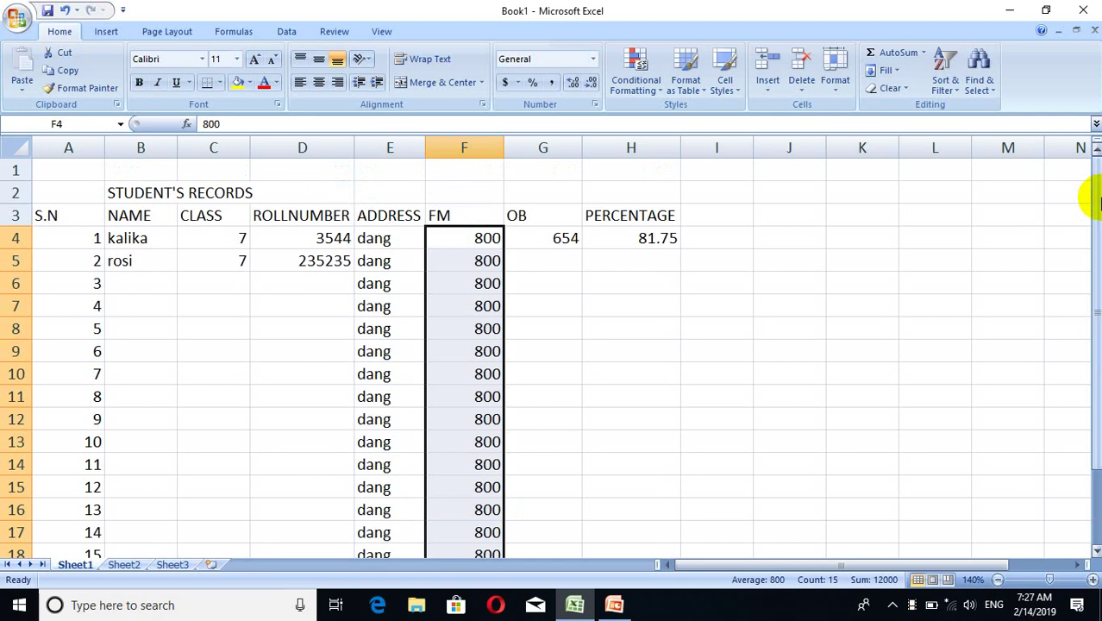
{"action": "left_click", "coordinate": [546, 260]}
{"action": "left_click", "coordinate": [231, 244]}
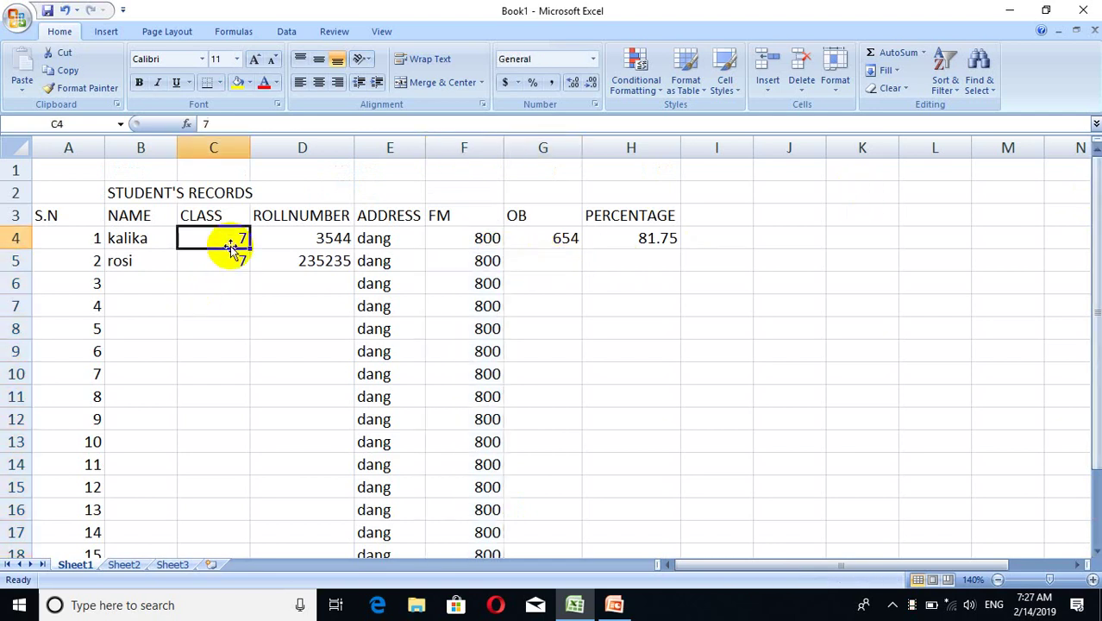
{"action": "left_click_drag", "start_coordinate": [248, 249], "coordinate": [231, 520]}
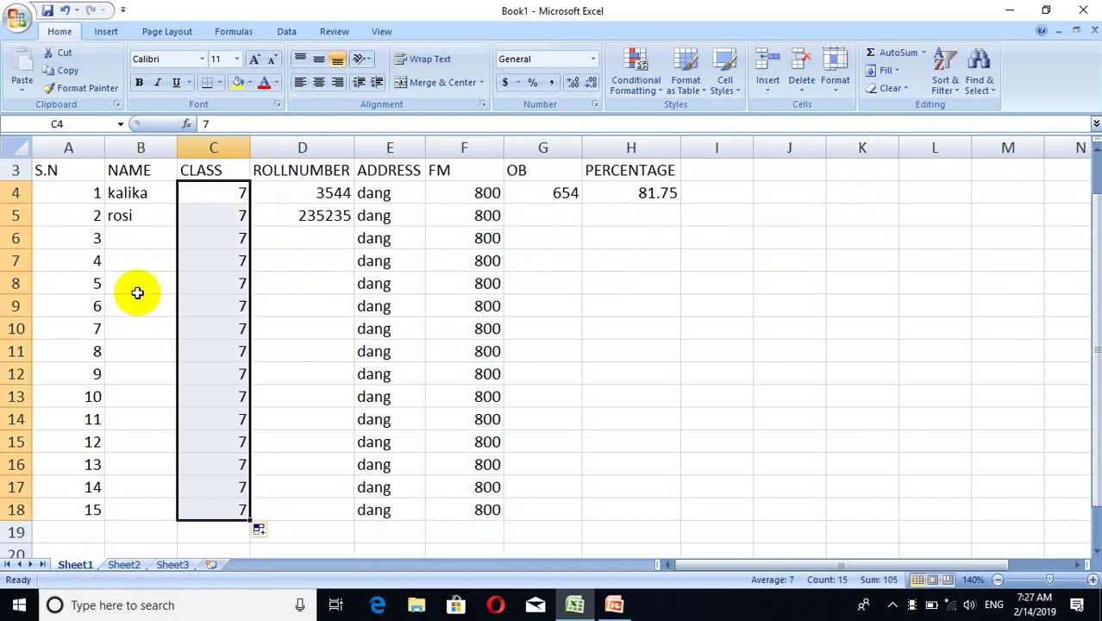
- Enter the student names for rows 6 through 10 of the NAME column, fixing a typo
{"action": "left_click", "coordinate": [140, 239]}
{"action": "type", "text": "k"}
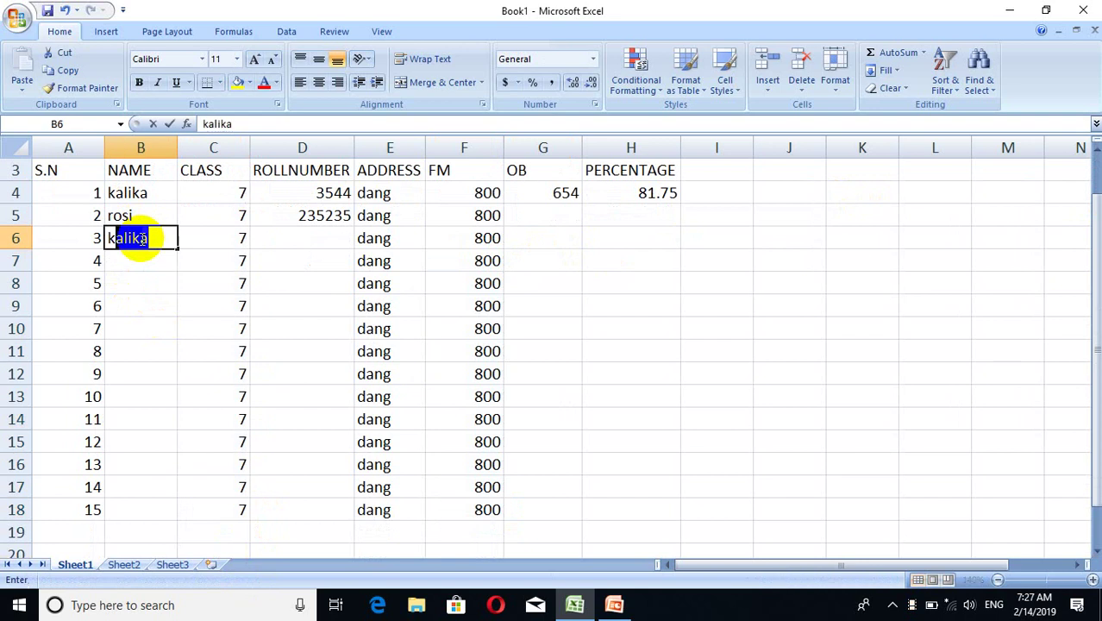
{"action": "type", "text": "rs"}
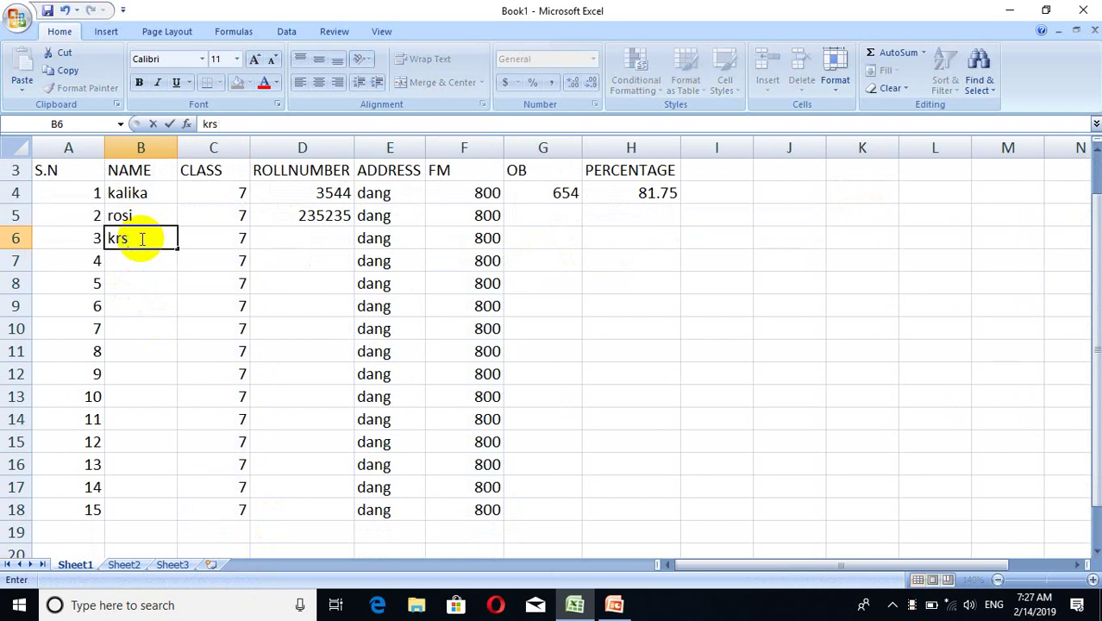
{"action": "type", "text": "h"}
{"action": "key", "text": "BackSpace"}
{"action": "key", "text": "BackSpace"}
{"action": "type", "text": "ish"}
{"action": "key", "text": "Return"}
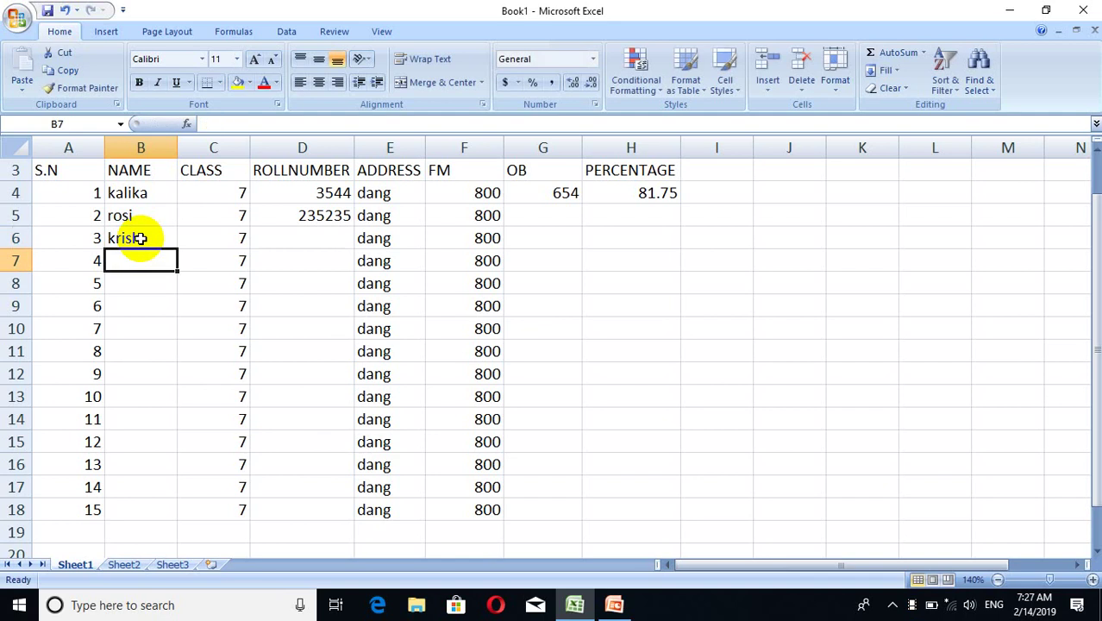
{"action": "type", "text": "rosin"}
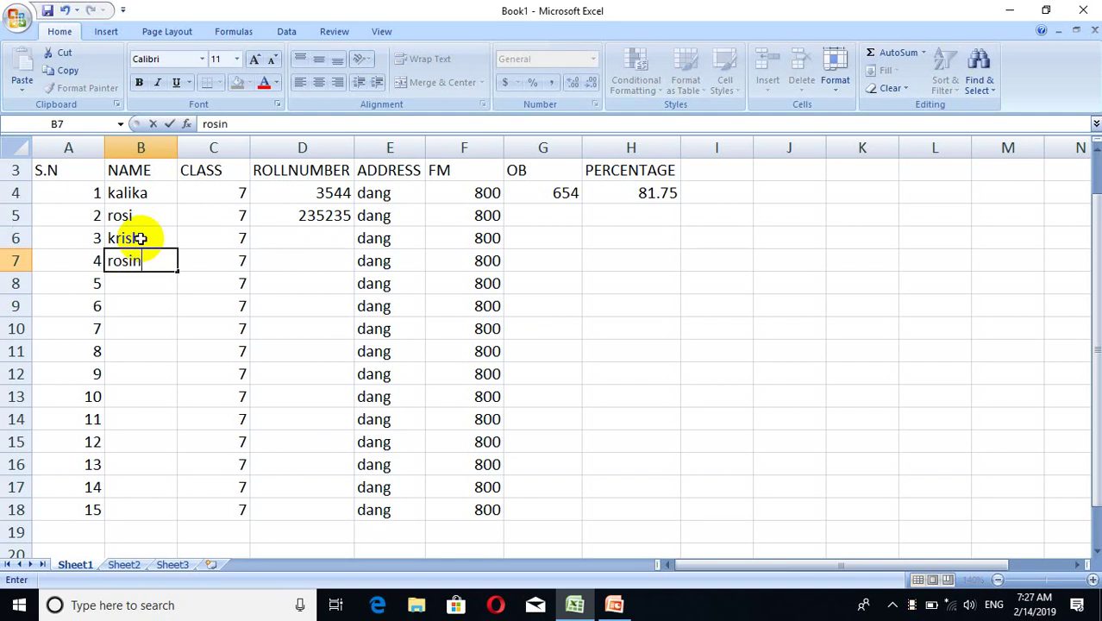
{"action": "type", "text": "a"}
{"action": "key", "text": "Return"}
{"action": "type", "text": "r"}
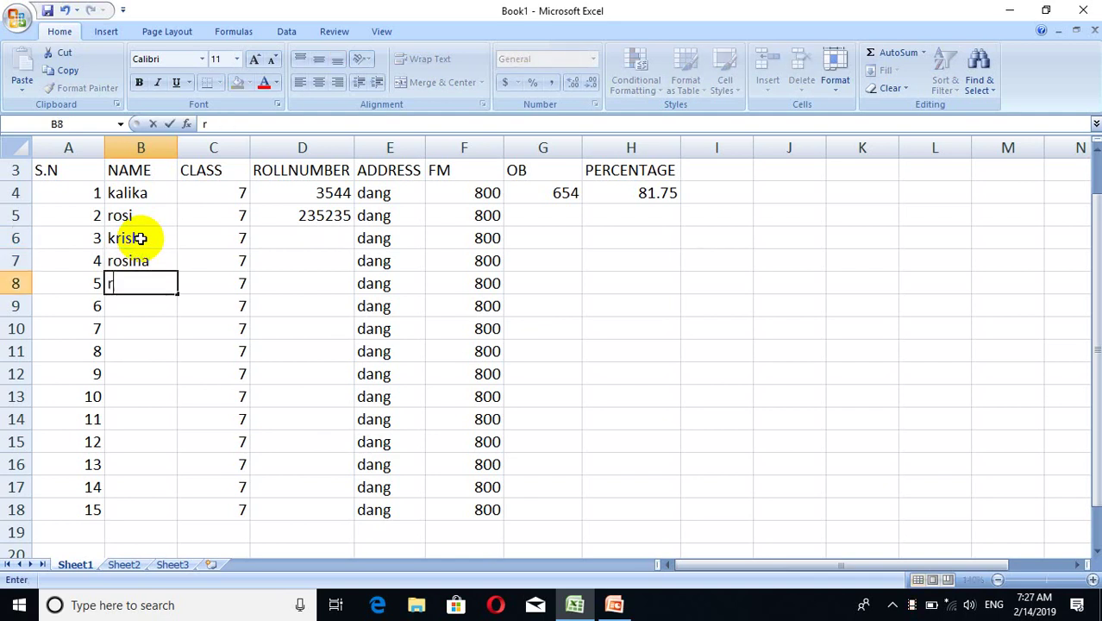
{"action": "type", "text": "omi"}
{"action": "key", "text": "Return"}
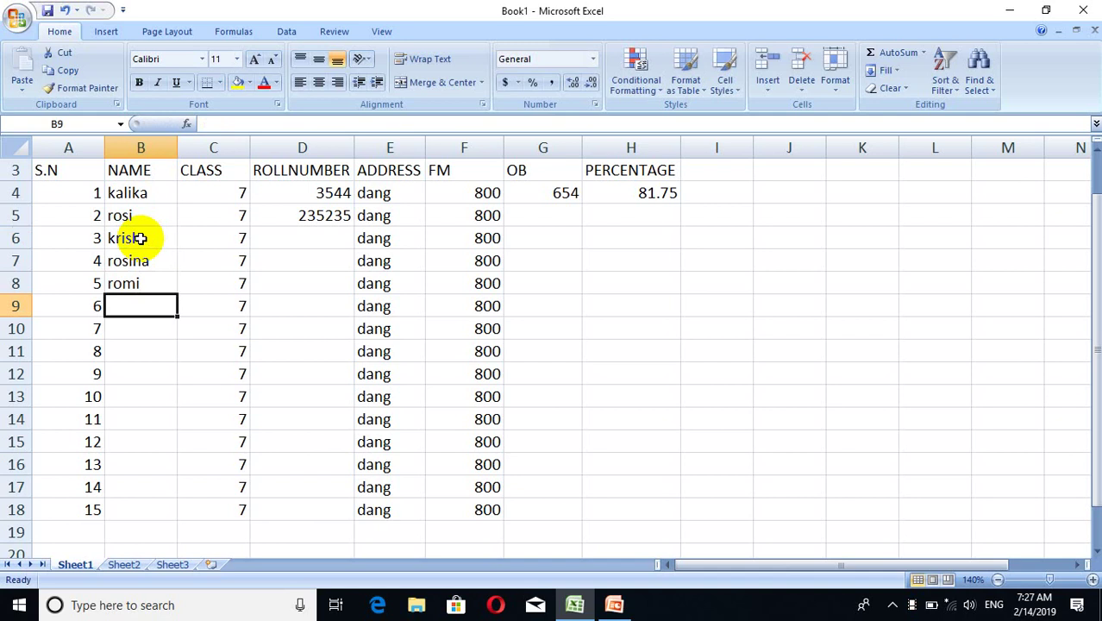
{"action": "type", "text": "preet"}
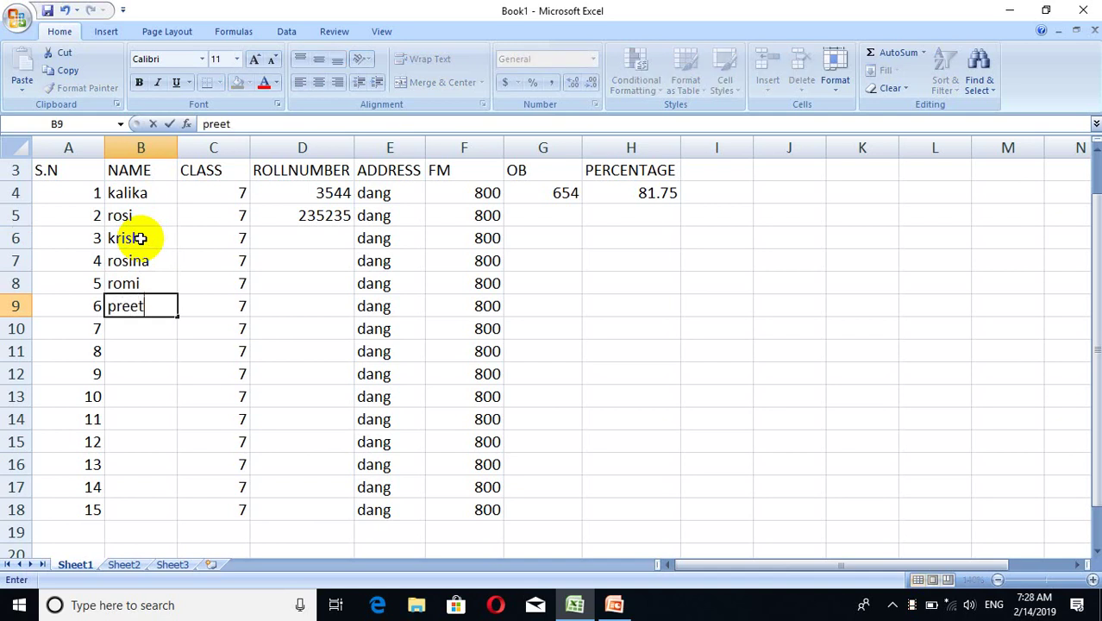
{"action": "type", "text": "i"}
{"action": "key", "text": "Return"}
{"action": "type", "text": "s"}
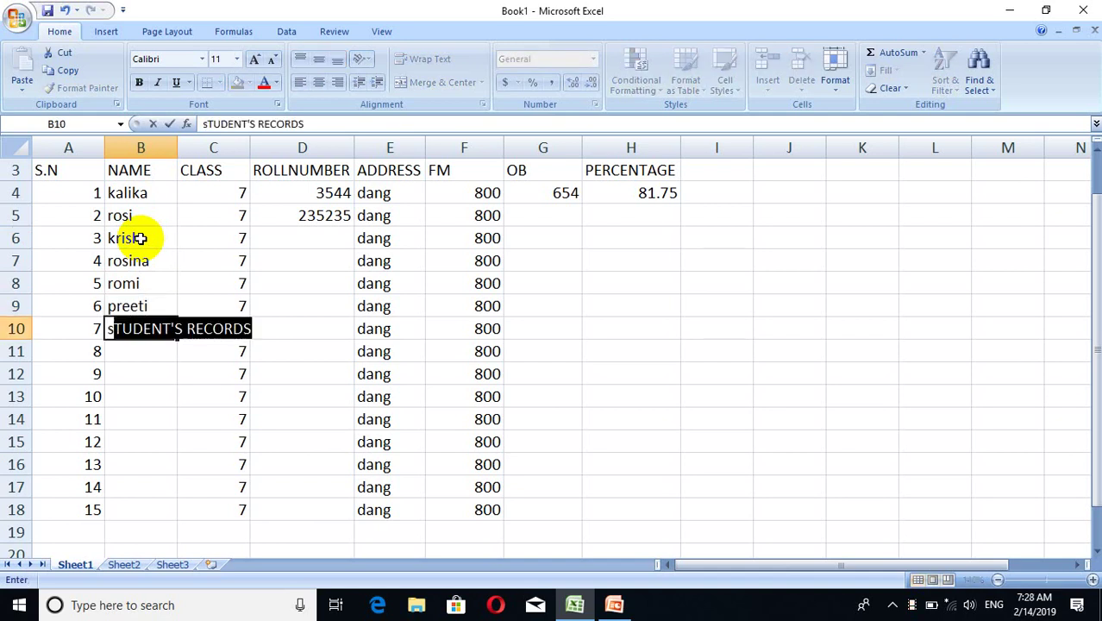
{"action": "type", "text": "andya"}
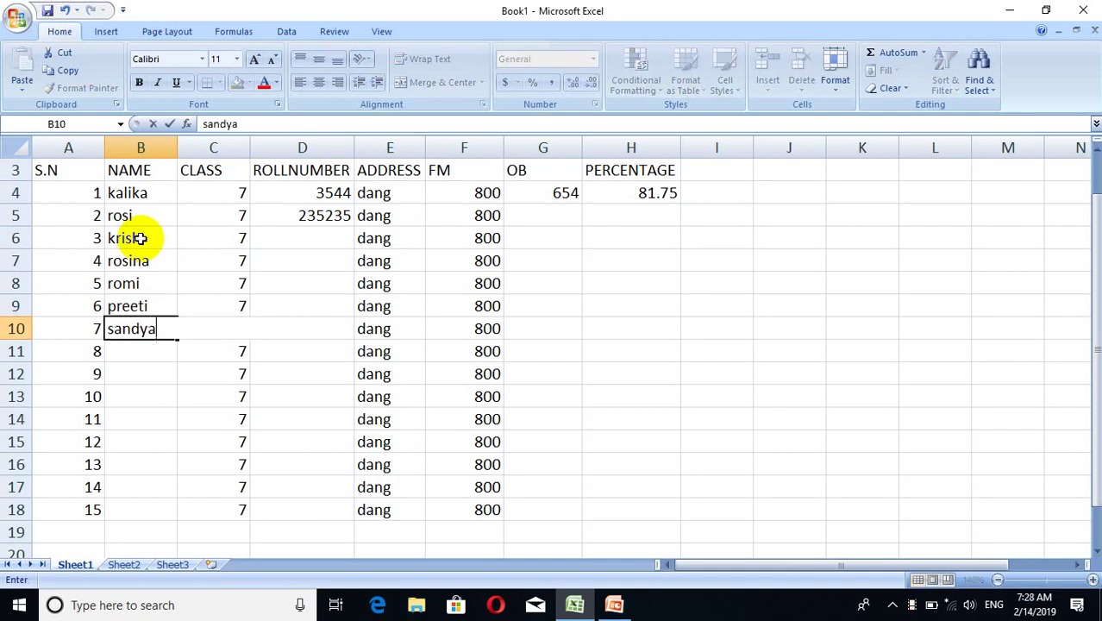
{"action": "key", "text": "Return"}
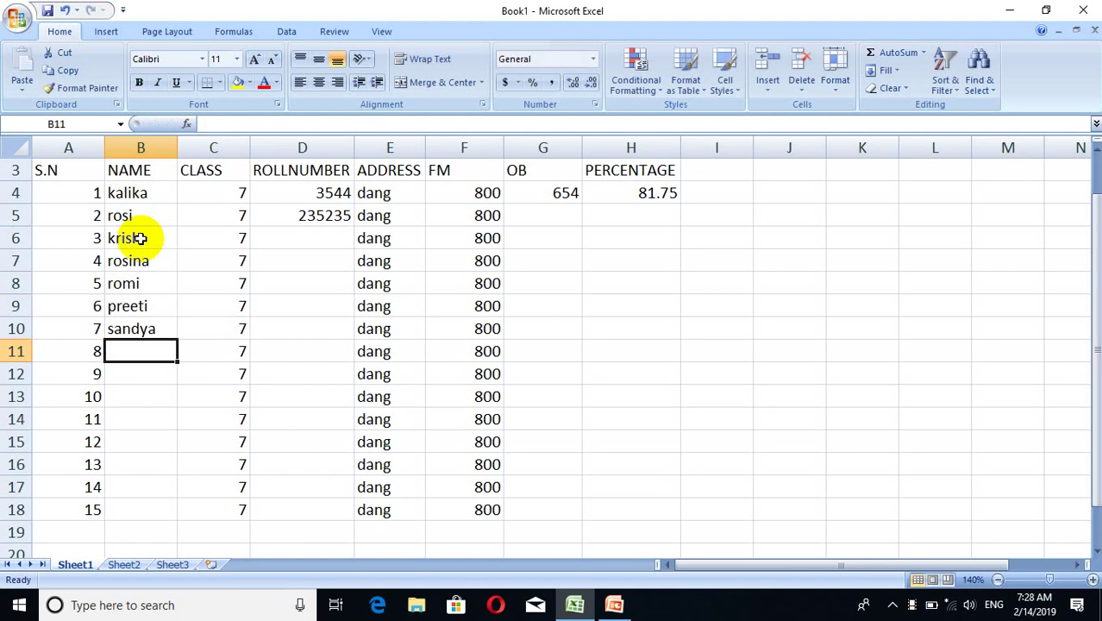
- Type the student names into B11 through B14, overriding AutoComplete and correcting mistyped letters
{"action": "type", "text": "ram"}
{"action": "key", "text": "Return"}
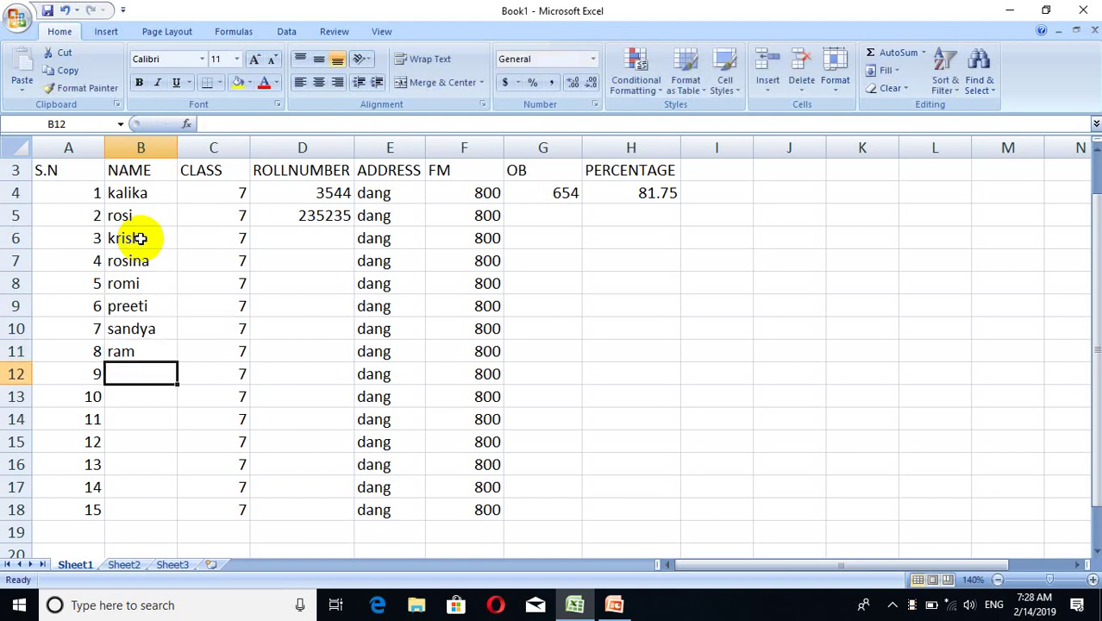
{"action": "type", "text": "kr"}
{"action": "key", "text": "BackSpace"}
{"action": "key", "text": "BackSpace"}
{"action": "key", "text": "BackSpace"}
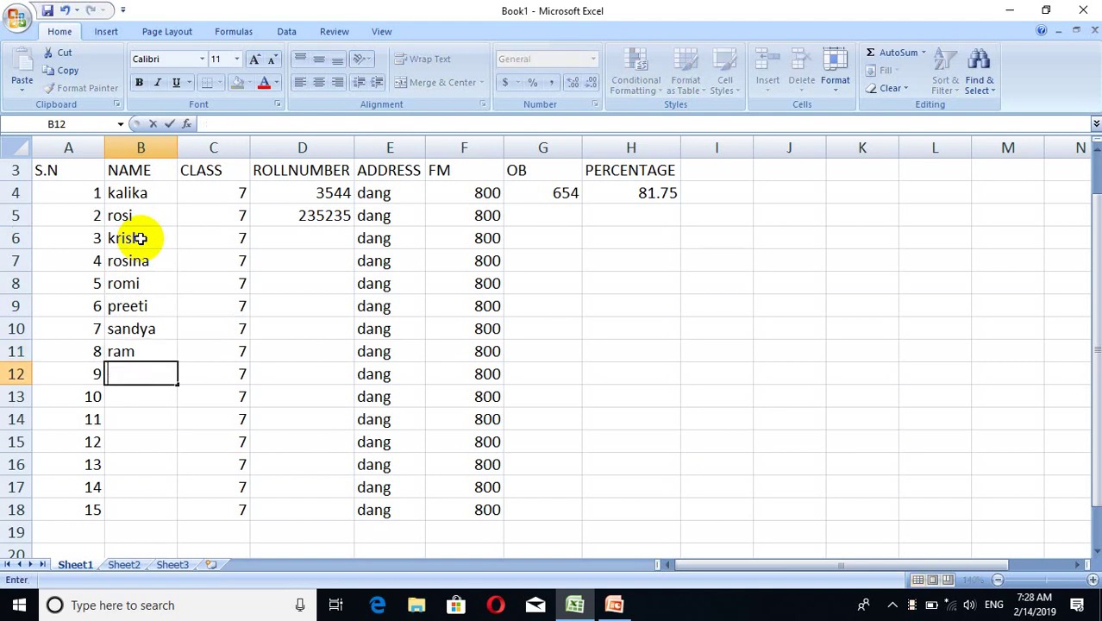
{"action": "type", "text": "hari"}
{"action": "key", "text": "Return"}
{"action": "type", "text": "j"}
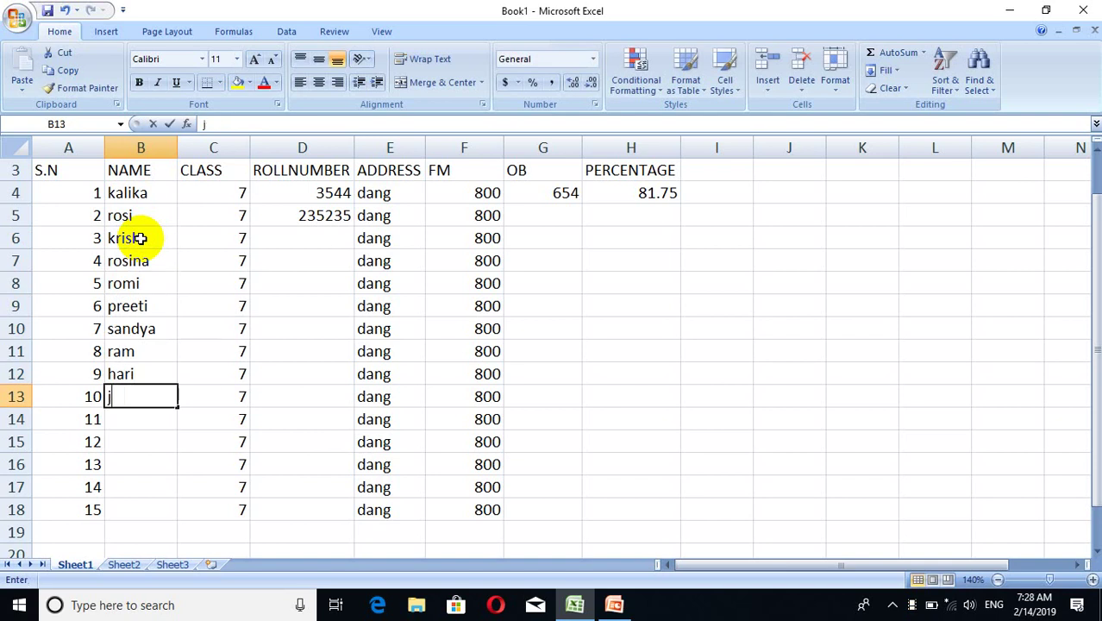
{"action": "type", "text": "anis"}
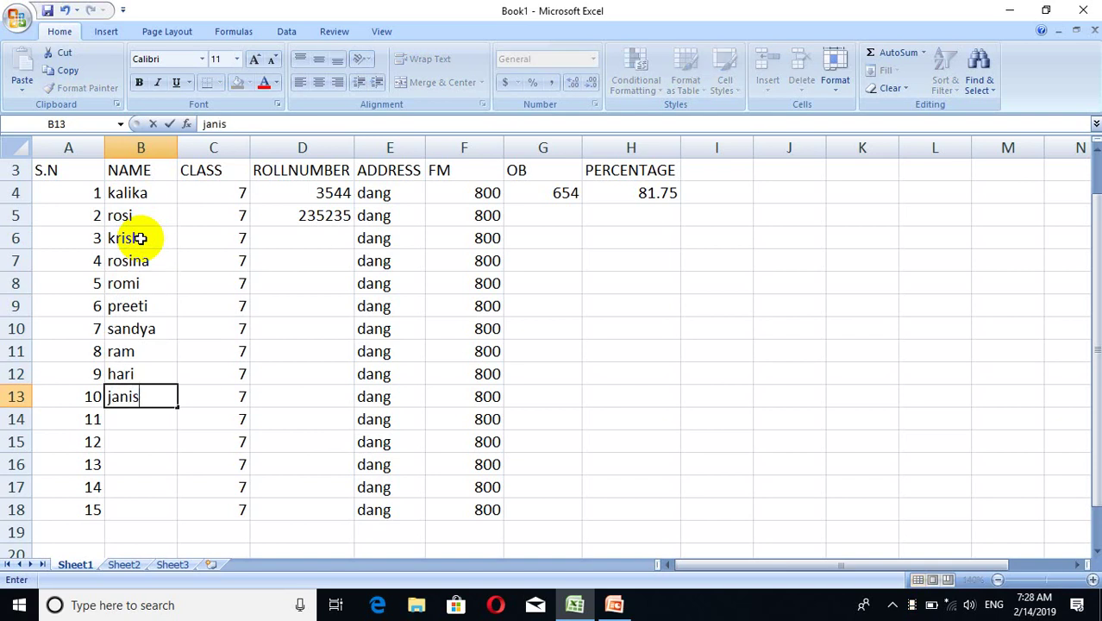
{"action": "type", "text": "h"}
{"action": "key", "text": "Return"}
{"action": "type", "text": "je"}
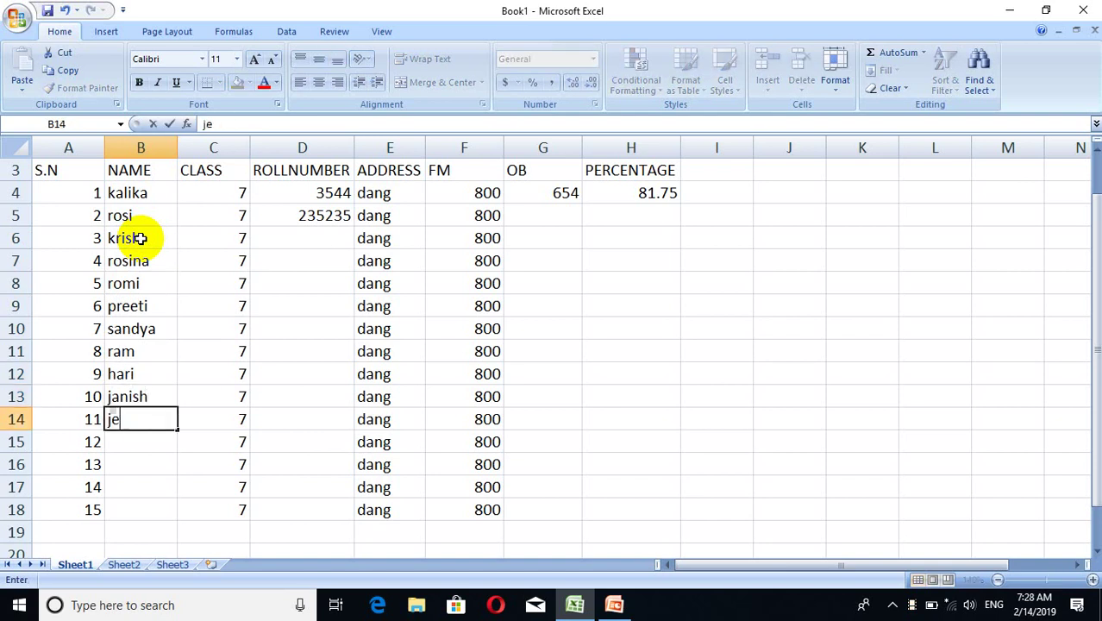
{"action": "type", "text": "c"}
{"action": "key", "text": "BackSpace"}
{"action": "type", "text": "tho"}
{"action": "key", "text": "Return"}
{"action": "key", "text": "Return"}
- Fill in the last four student names in B15 through B18
{"action": "key", "text": "Up"}
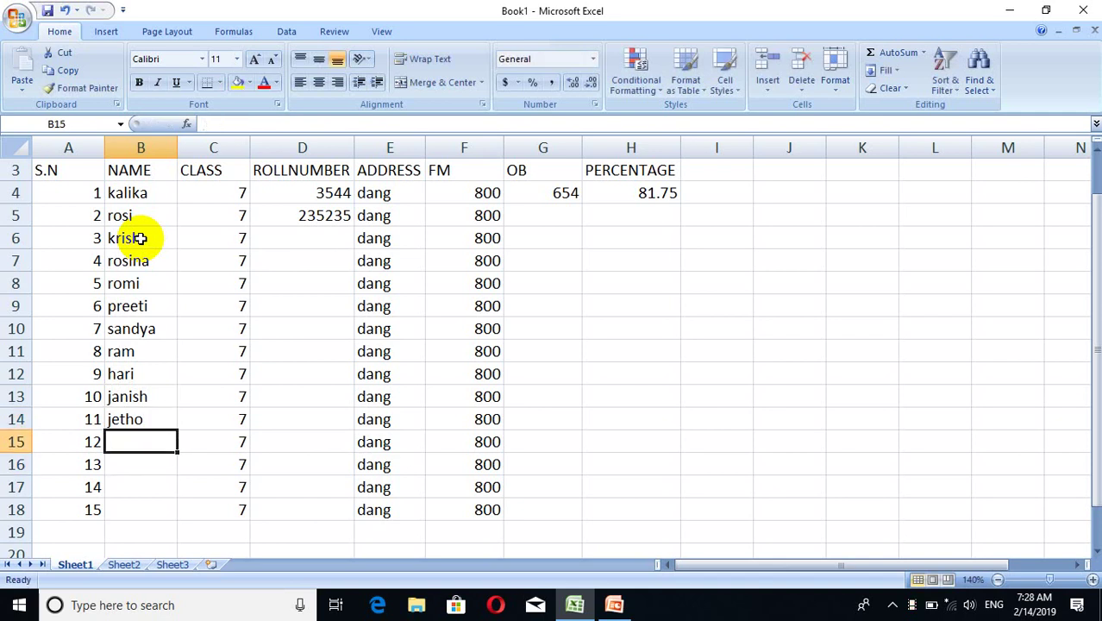
{"action": "type", "text": "mailo"}
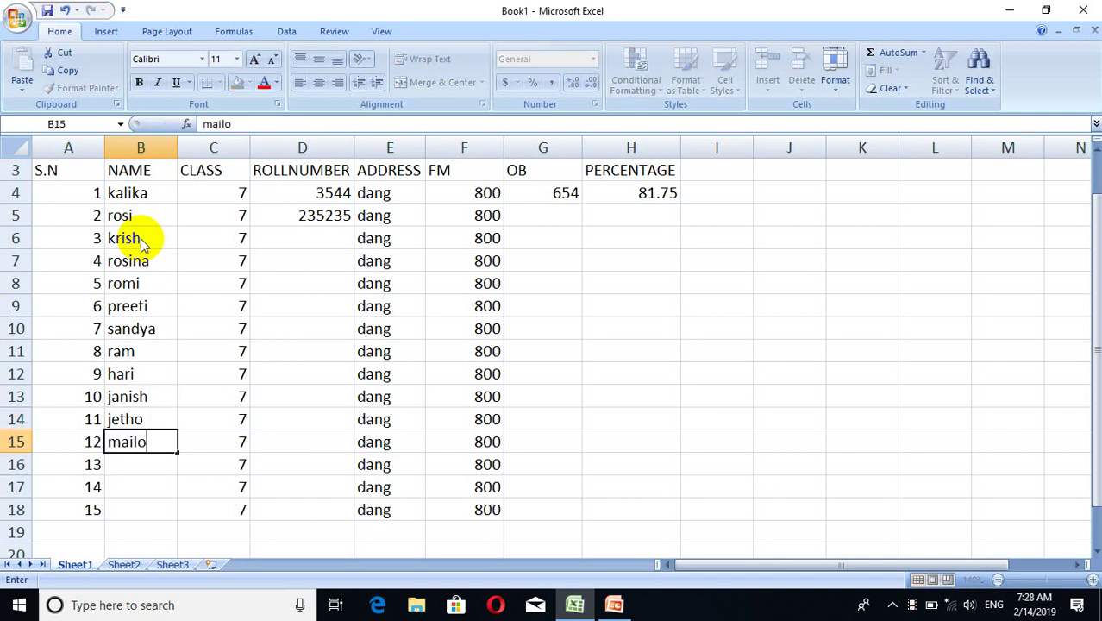
{"action": "key", "text": "Return"}
{"action": "type", "text": "kans"}
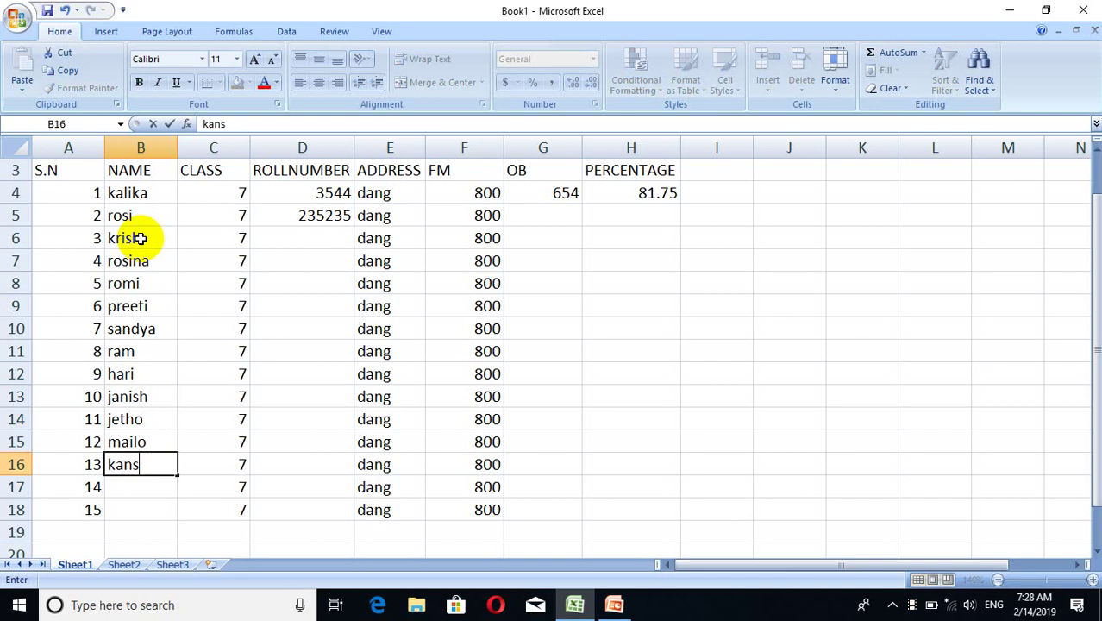
{"action": "type", "text": "o"}
{"action": "key", "text": "Return"}
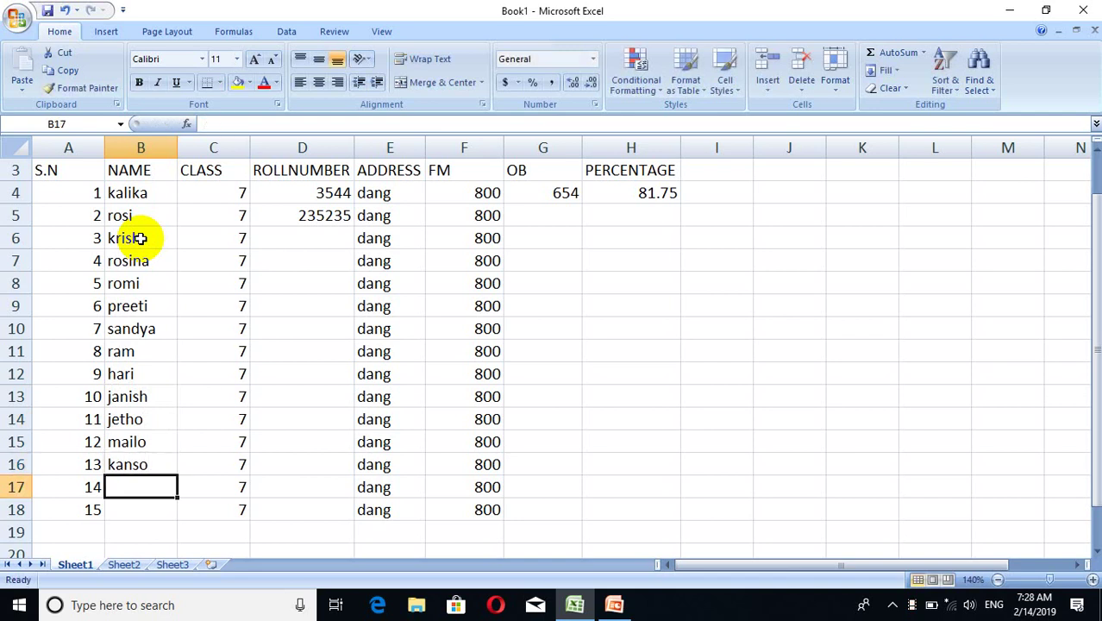
{"action": "type", "text": "ch"}
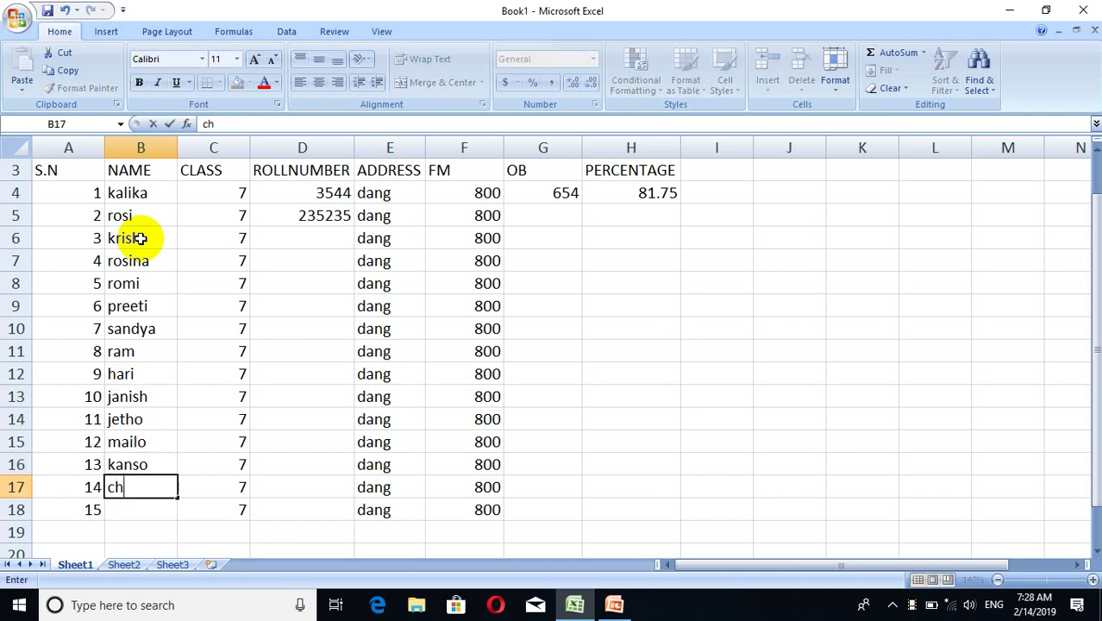
{"action": "type", "text": "yante"}
{"action": "key", "text": "Return"}
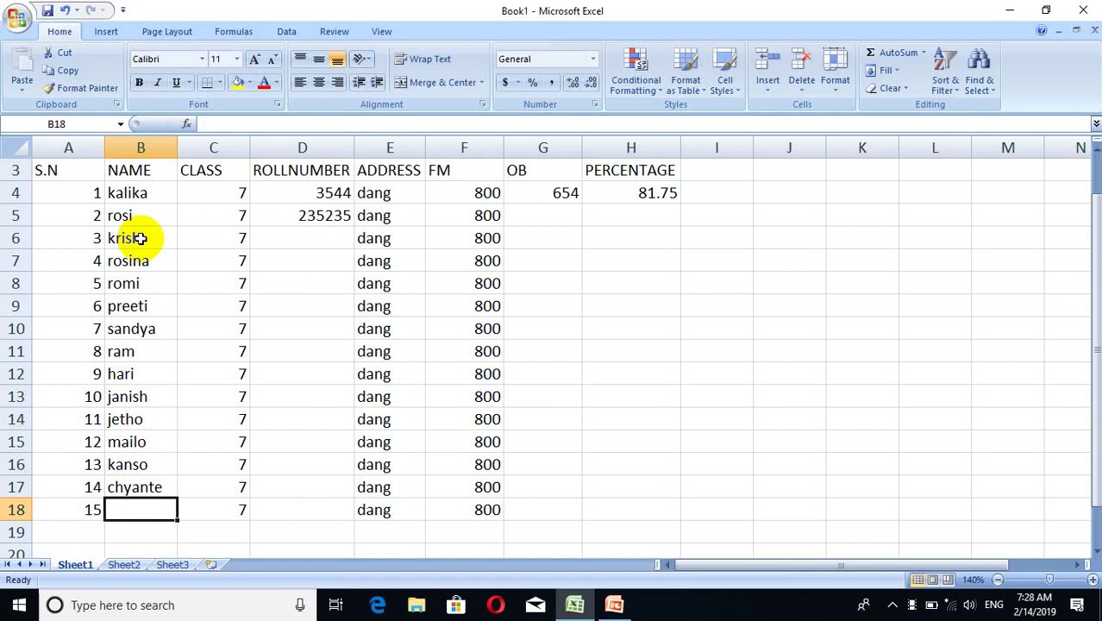
{"action": "type", "text": "bhun"}
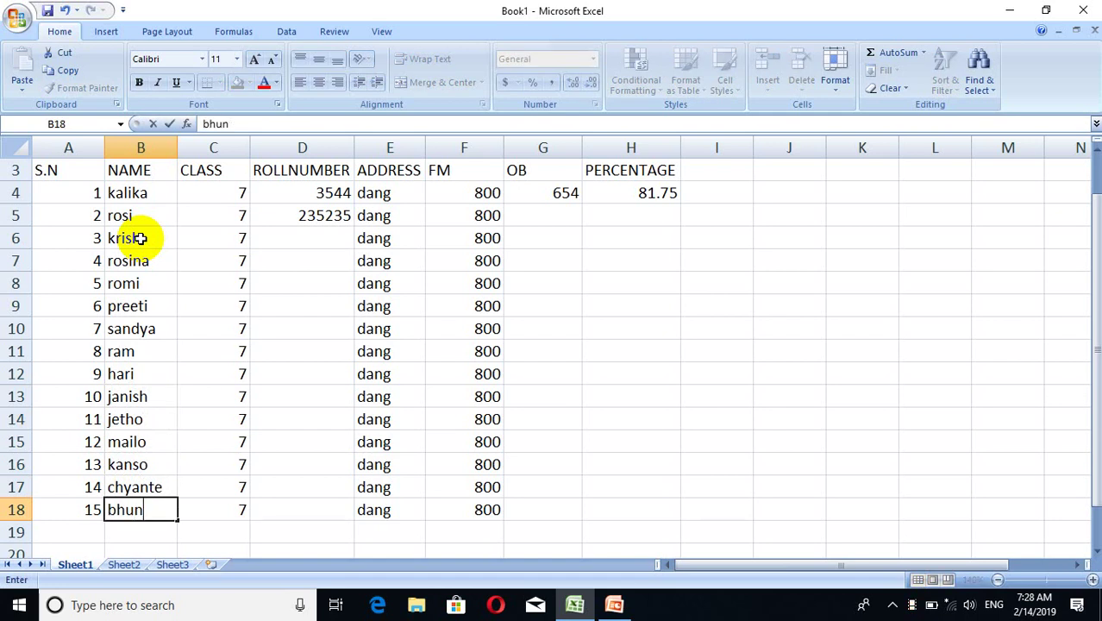
{"action": "type", "text": "te"}
{"action": "key", "text": "Tab"}
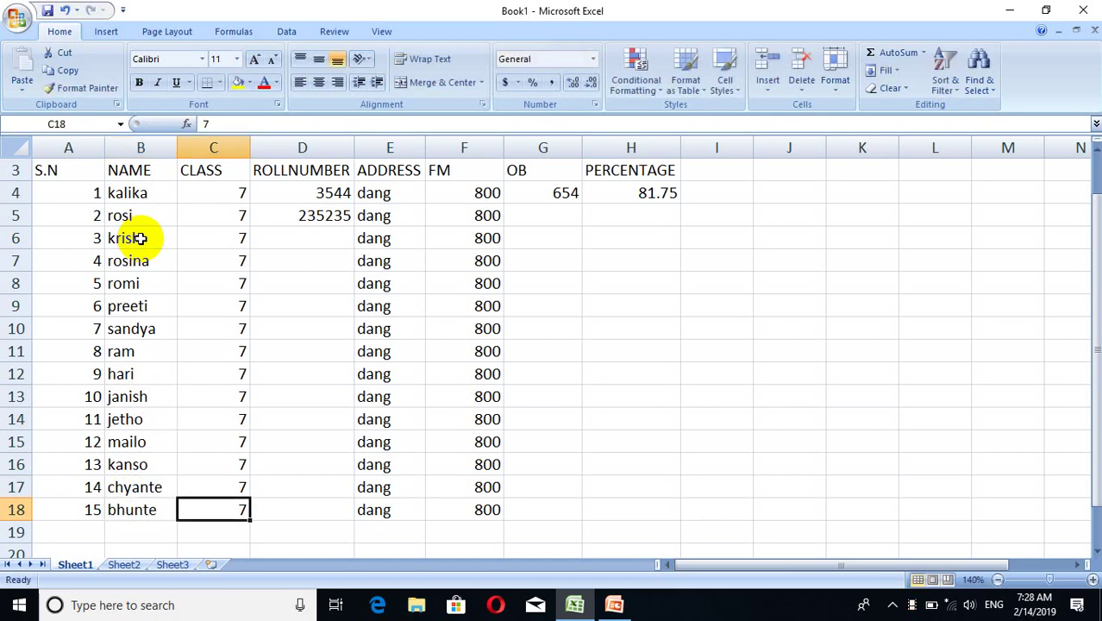
{"action": "key", "text": "Up"}
{"action": "key", "text": "Up"}
{"action": "key", "text": "Up"}
{"action": "key", "text": "Up"}
{"action": "key", "text": "Up"}
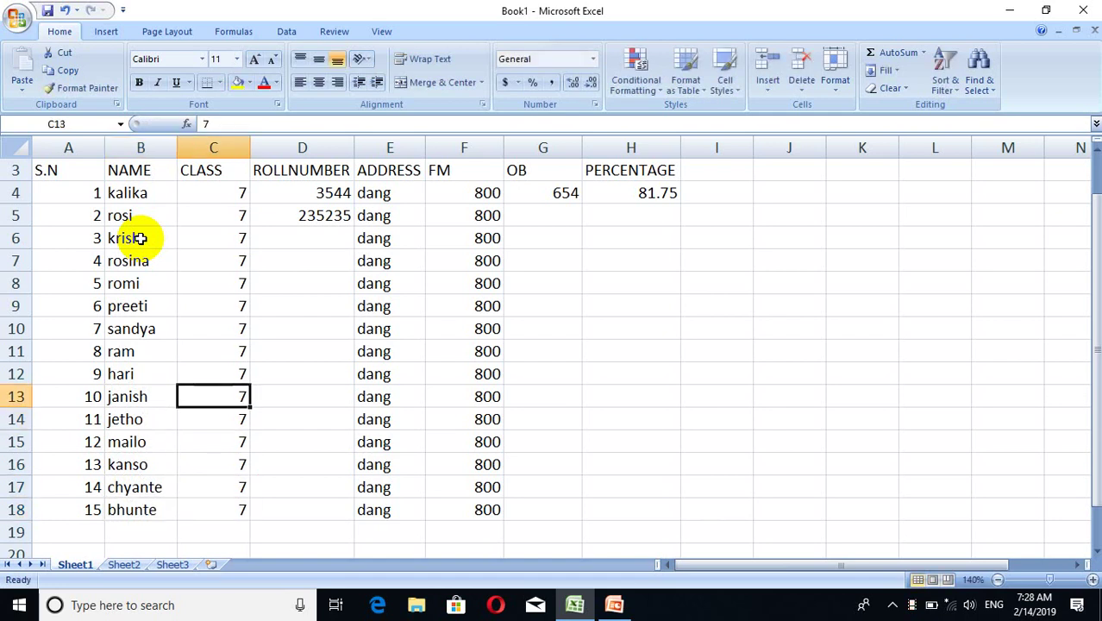
- Replace the wrong roll number 235235 in D5 with 3545 and enter 3546 in D6
{"action": "left_click", "coordinate": [340, 215]}
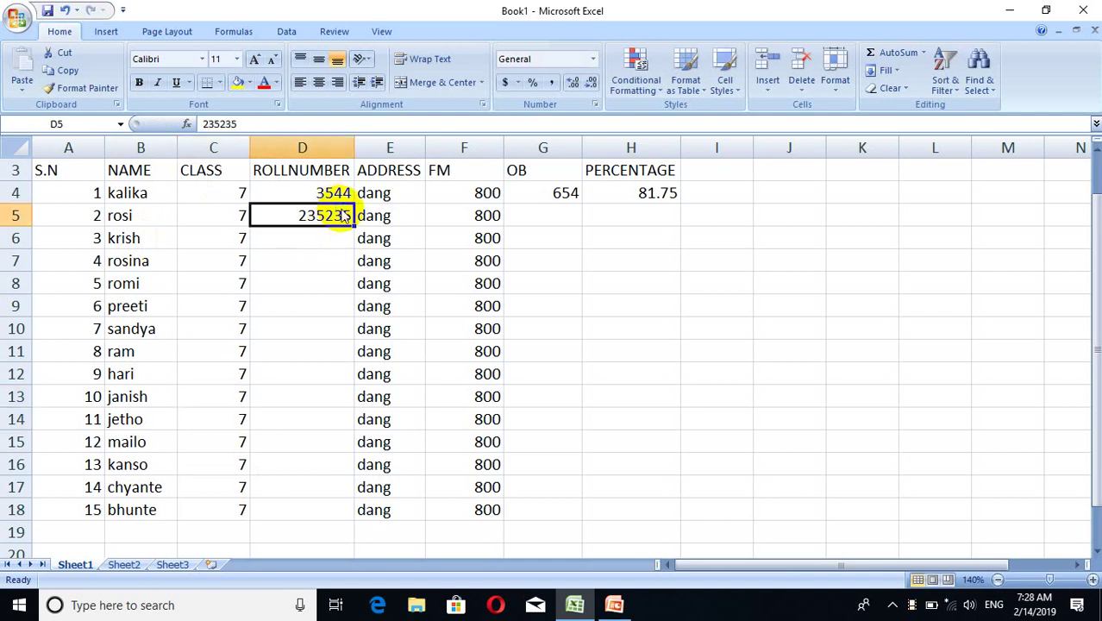
{"action": "key", "text": "Delete"}
{"action": "type", "text": "35"}
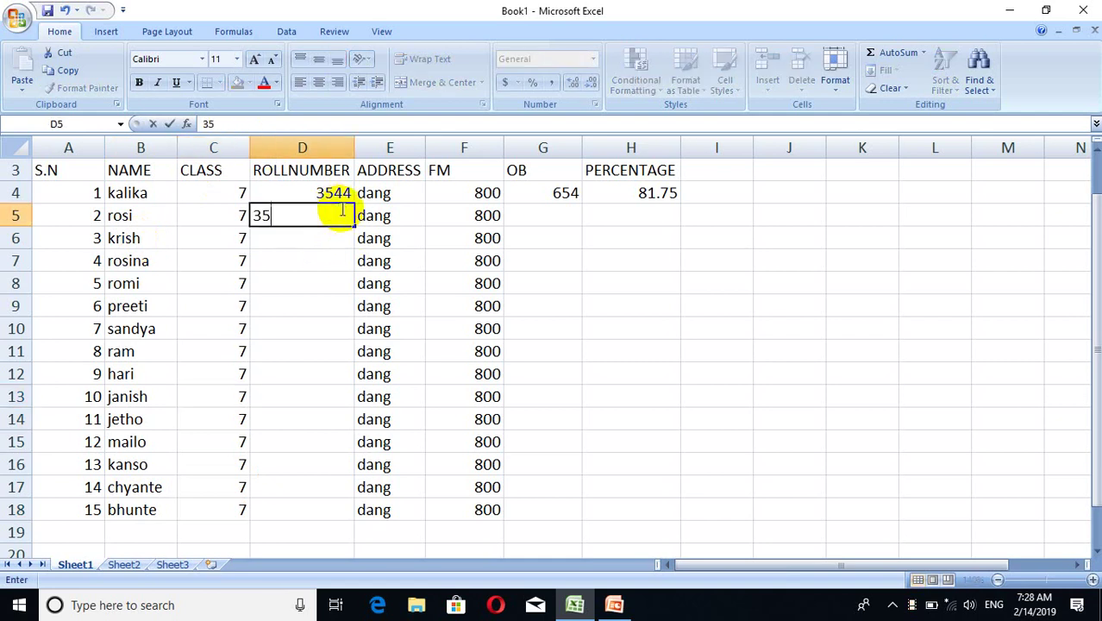
{"action": "type", "text": "45"}
{"action": "key", "text": "Return"}
{"action": "type", "text": "3"}
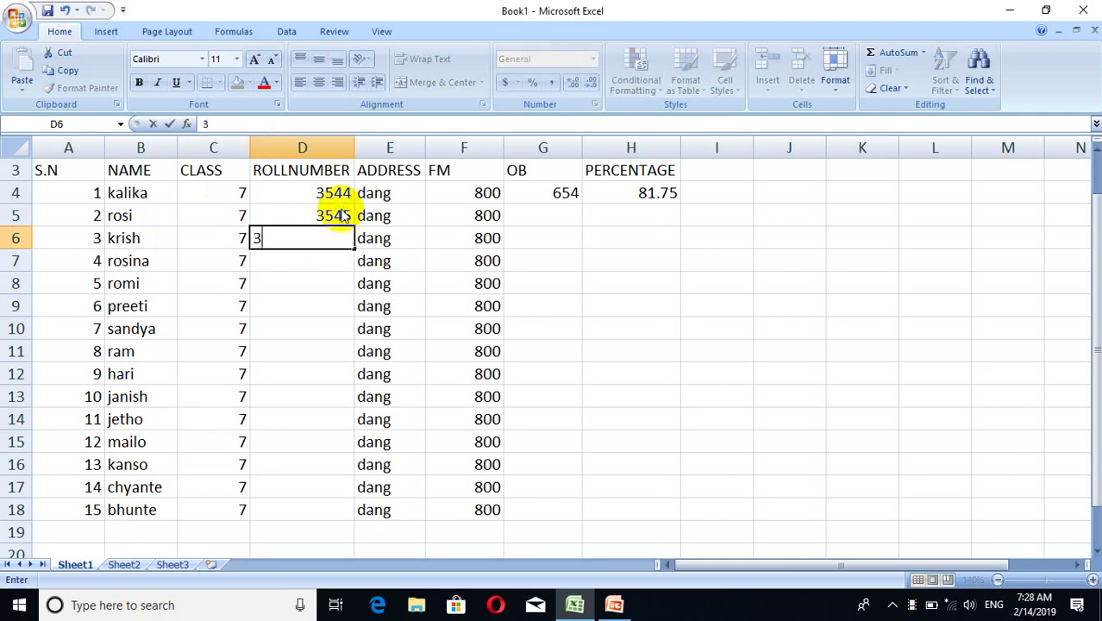
{"action": "type", "text": "546"}
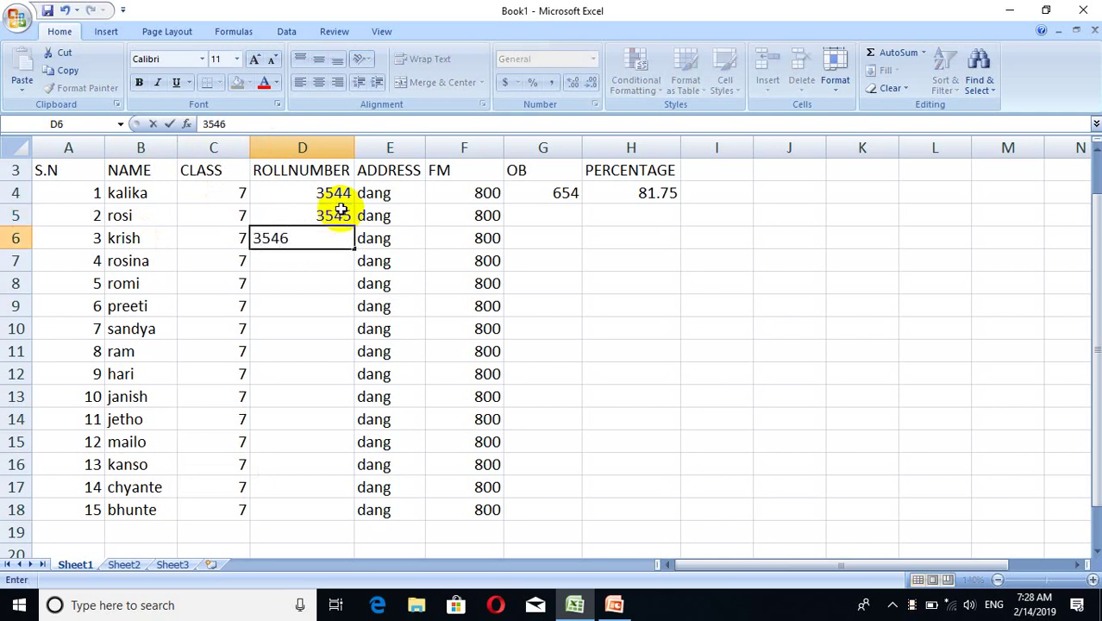
{"action": "key", "text": "Return"}
- Extend the roll-number series from D4:D6 down to D18, ending at 3558
{"action": "mouse_move", "coordinate": [321, 197]}
{"action": "left_mouse_down"}
{"action": "mouse_move", "coordinate": [359, 258]}
{"action": "mouse_move", "coordinate": [352, 238]}
{"action": "left_mouse_up"}
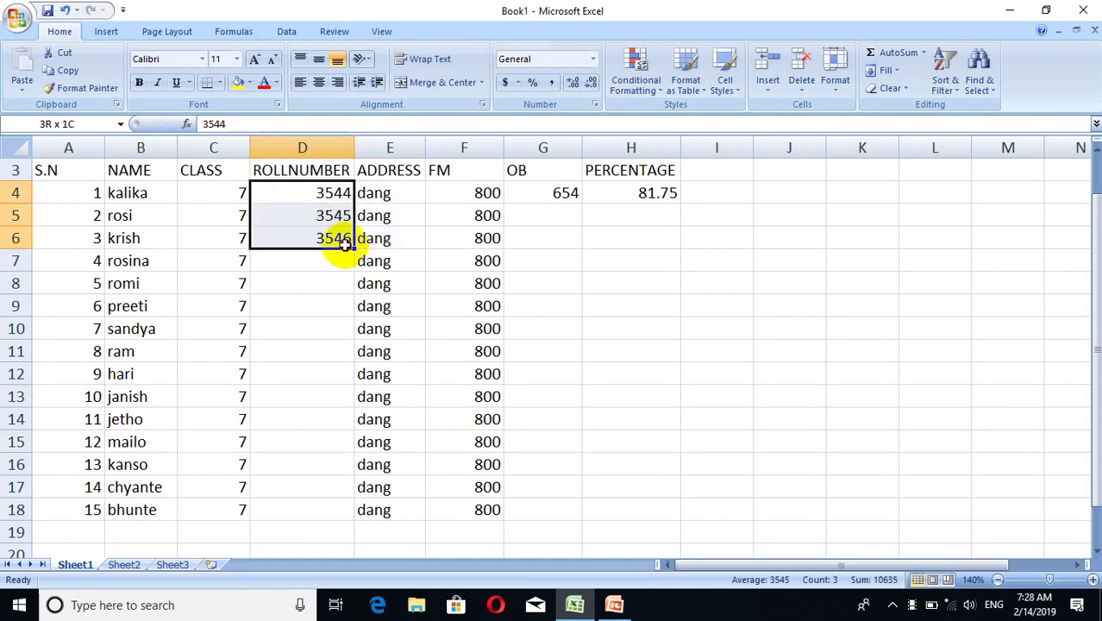
{"action": "left_click", "coordinate": [345, 244]}
{"action": "left_click_drag", "start_coordinate": [312, 193], "coordinate": [329, 238]}
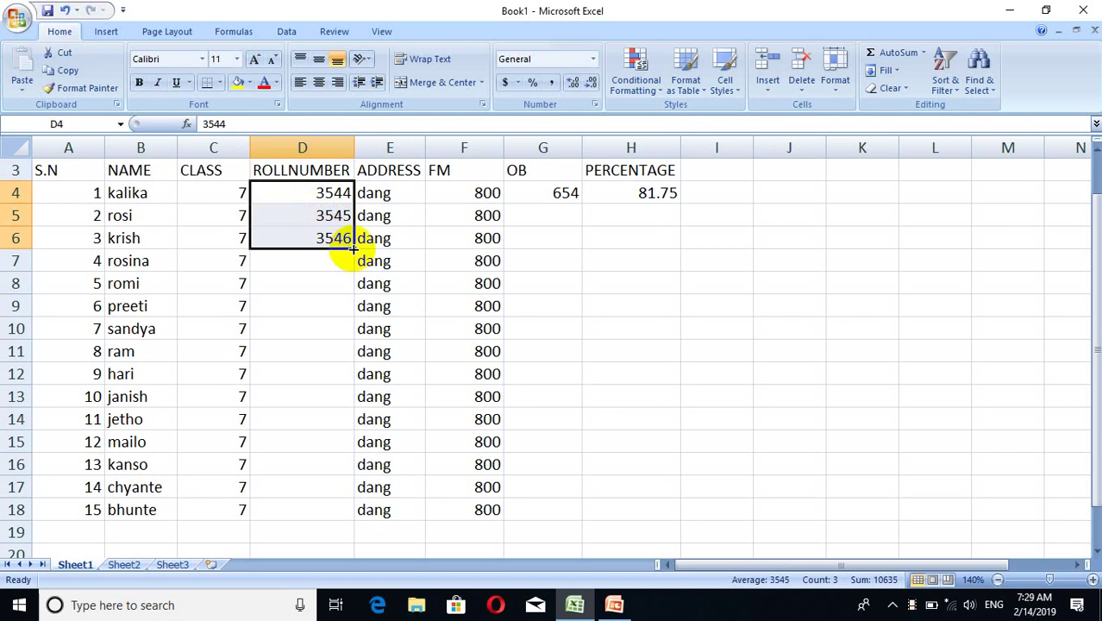
{"action": "left_click_drag", "start_coordinate": [353, 249], "coordinate": [344, 516]}
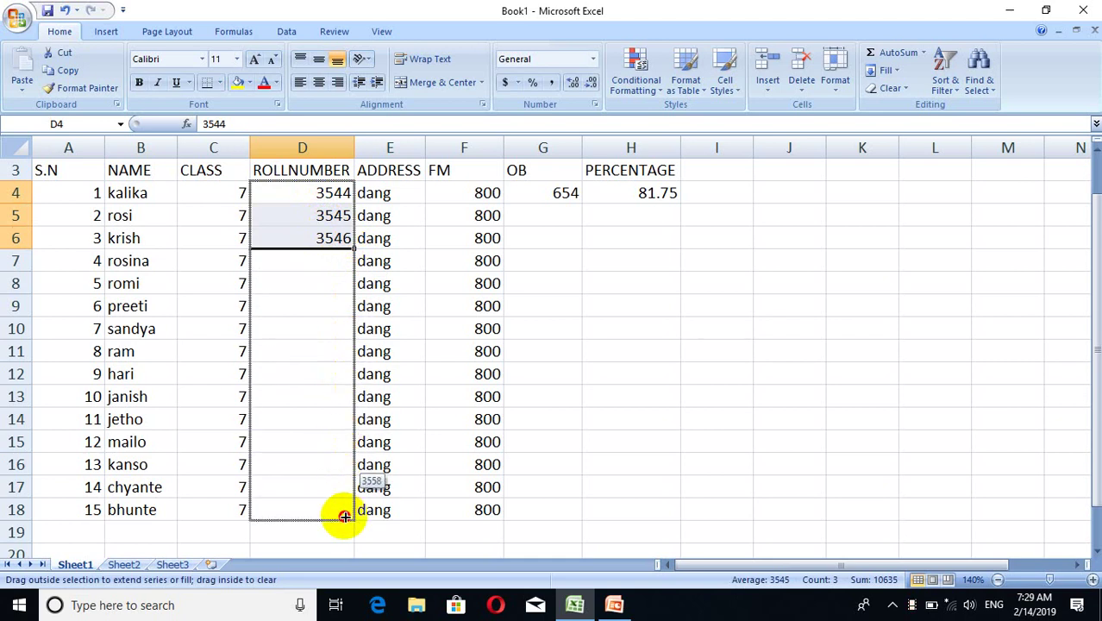
{"action": "left_click_drag", "start_coordinate": [344, 515], "coordinate": [344, 513]}
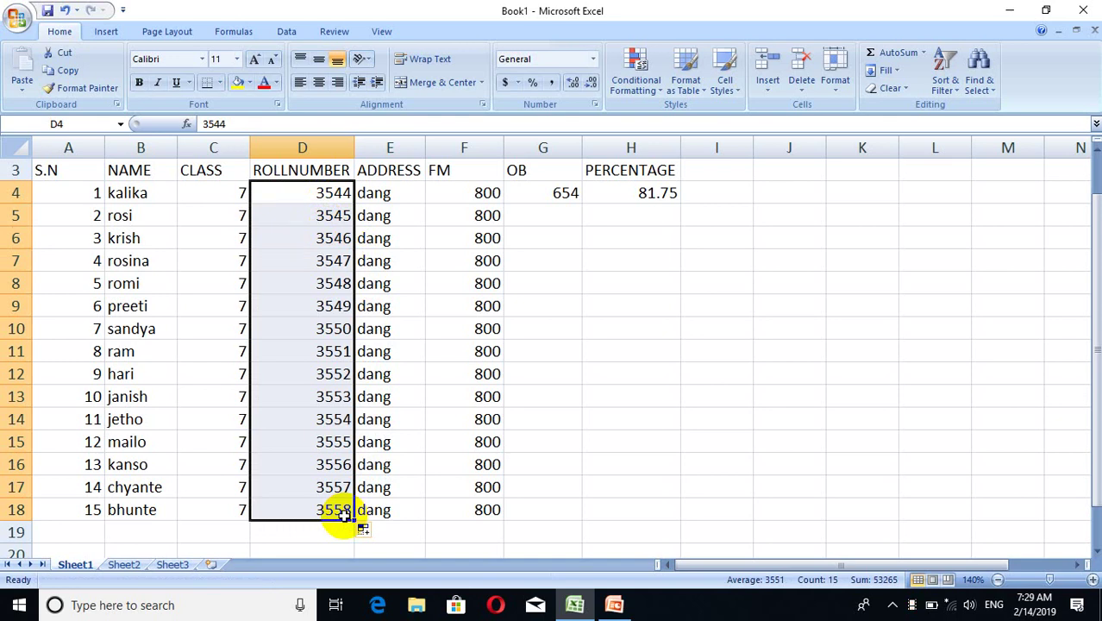
{"action": "left_click", "coordinate": [531, 214]}
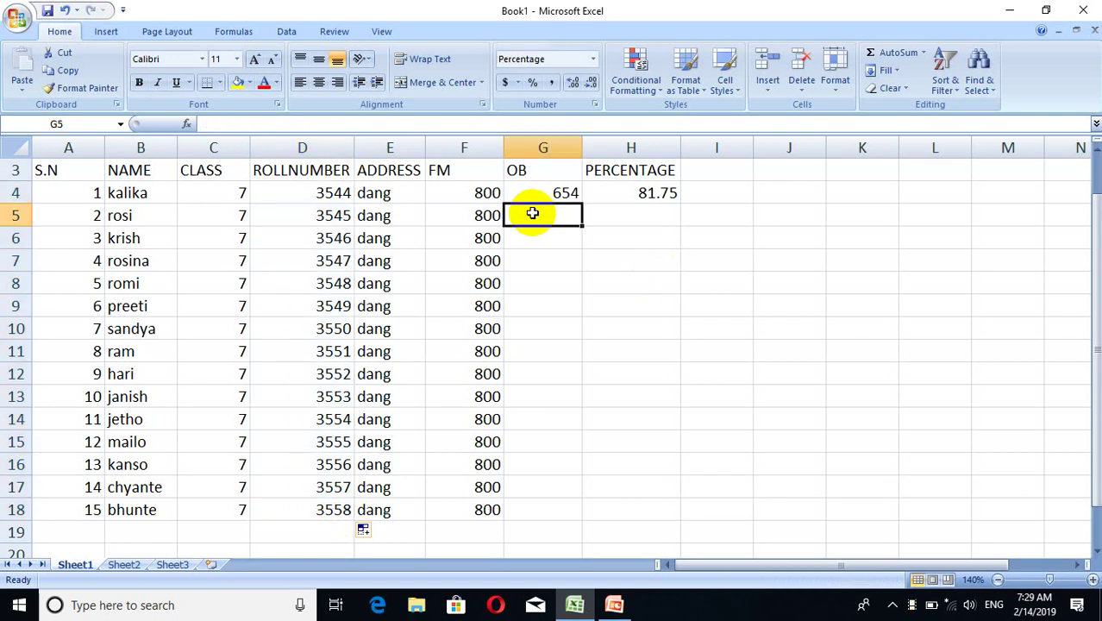
- Enter 156 as the second student's obtained marks in the OB column
{"action": "type", "text": "8"}
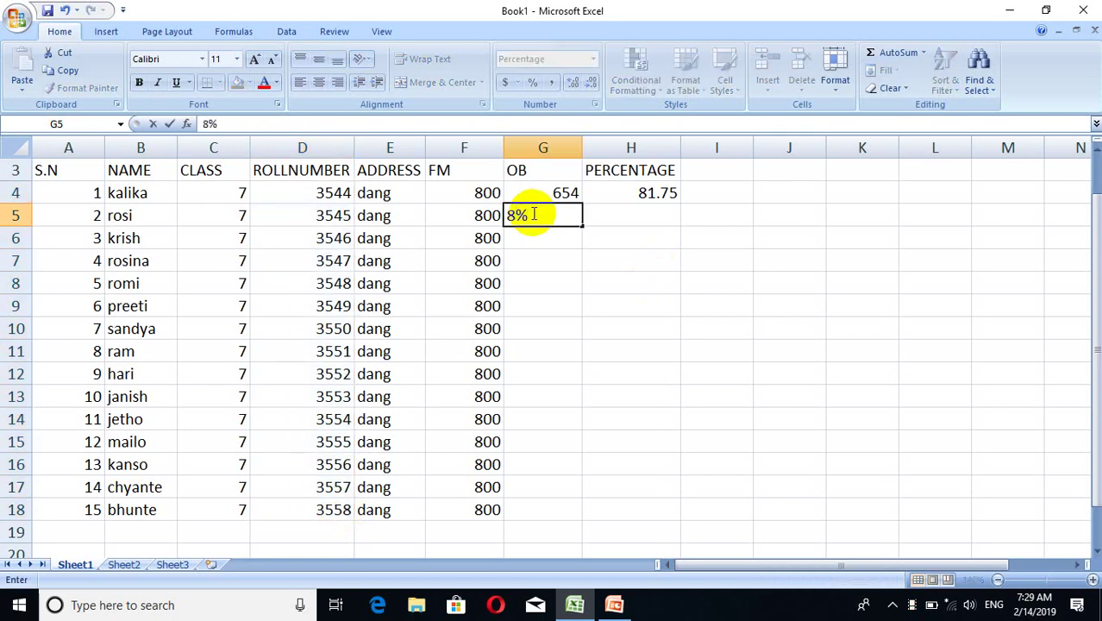
{"action": "key", "text": "BackSpace"}
{"action": "key", "text": "BackSpace"}
{"action": "type", "text": "45"}
{"action": "key", "text": "BackSpace"}
{"action": "key", "text": "BackSpace"}
{"action": "type", "text": "1"}
{"action": "type", "text": "56"}
{"action": "key", "text": "Return"}
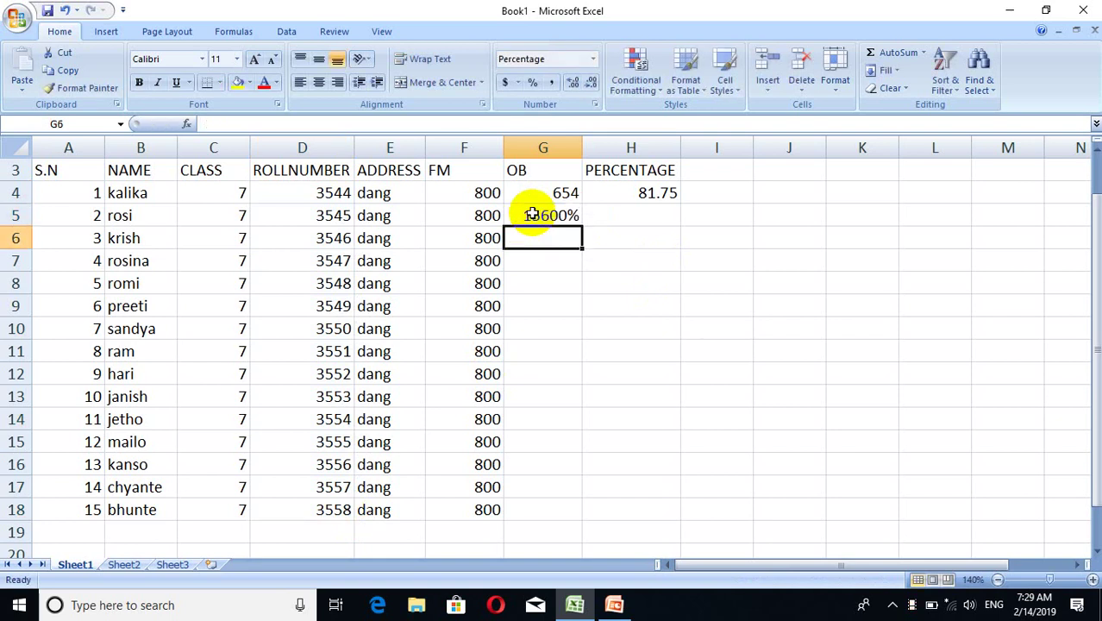
- Re-enter the second student's marks as 46, then clear the 14600% value from G5
{"action": "left_click", "coordinate": [542, 214]}
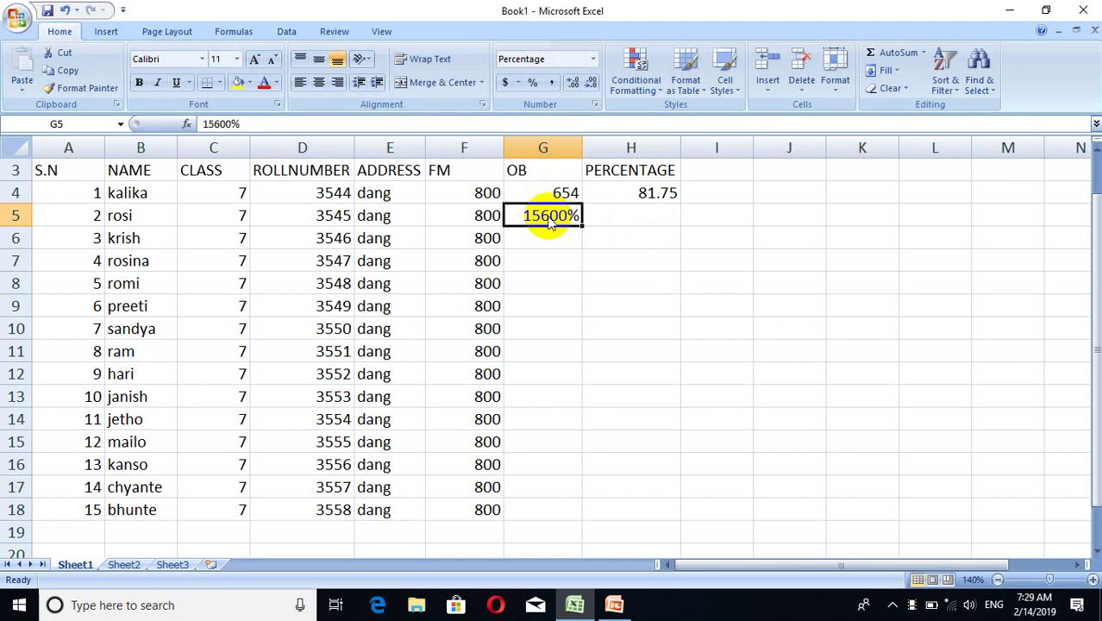
{"action": "left_click", "coordinate": [418, 126]}
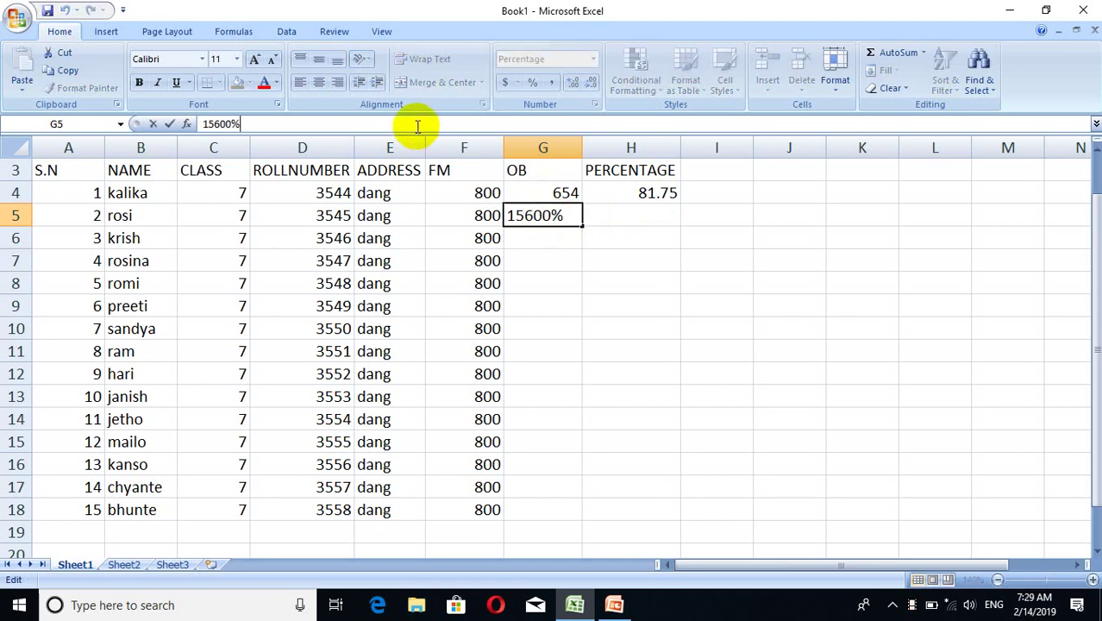
{"action": "key", "text": "BackSpace"}
{"action": "key", "text": "BackSpace"}
{"action": "key", "text": "BackSpace"}
{"action": "key", "text": "BackSpace"}
{"action": "key", "text": "BackSpace"}
{"action": "key", "text": "BackSpace"}
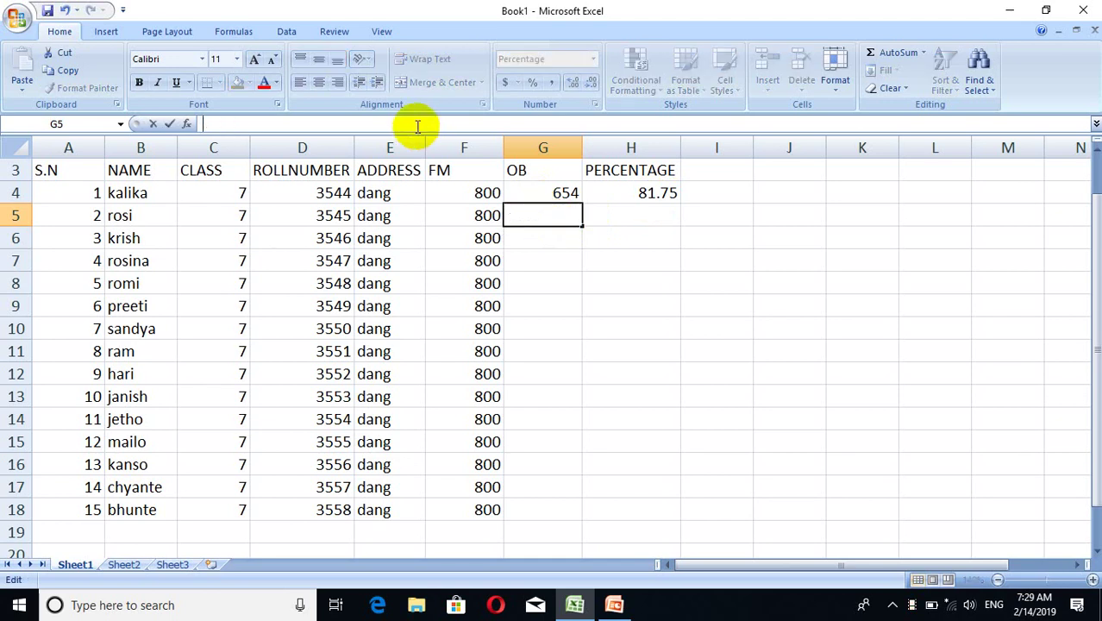
{"action": "type", "text": "100"}
{"action": "key", "text": "BackSpace"}
{"action": "type", "text": "45"}
{"action": "key", "text": "BackSpace"}
{"action": "key", "text": "BackSpace"}
{"action": "key", "text": "BackSpace"}
{"action": "type", "text": "46"}
{"action": "key", "text": "Return"}
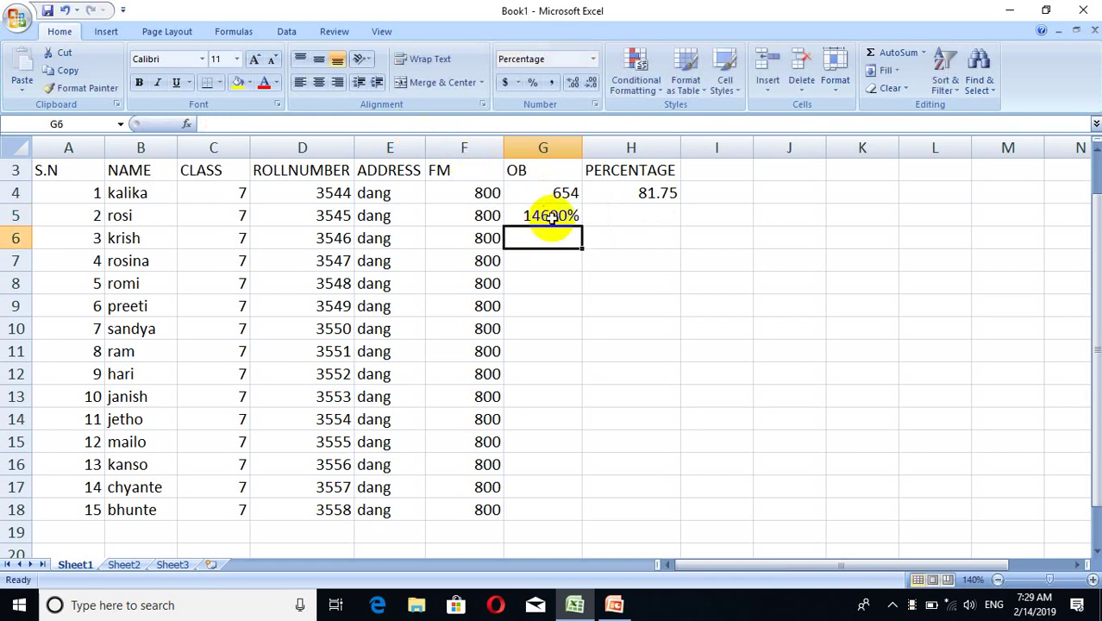
{"action": "left_click", "coordinate": [552, 218]}
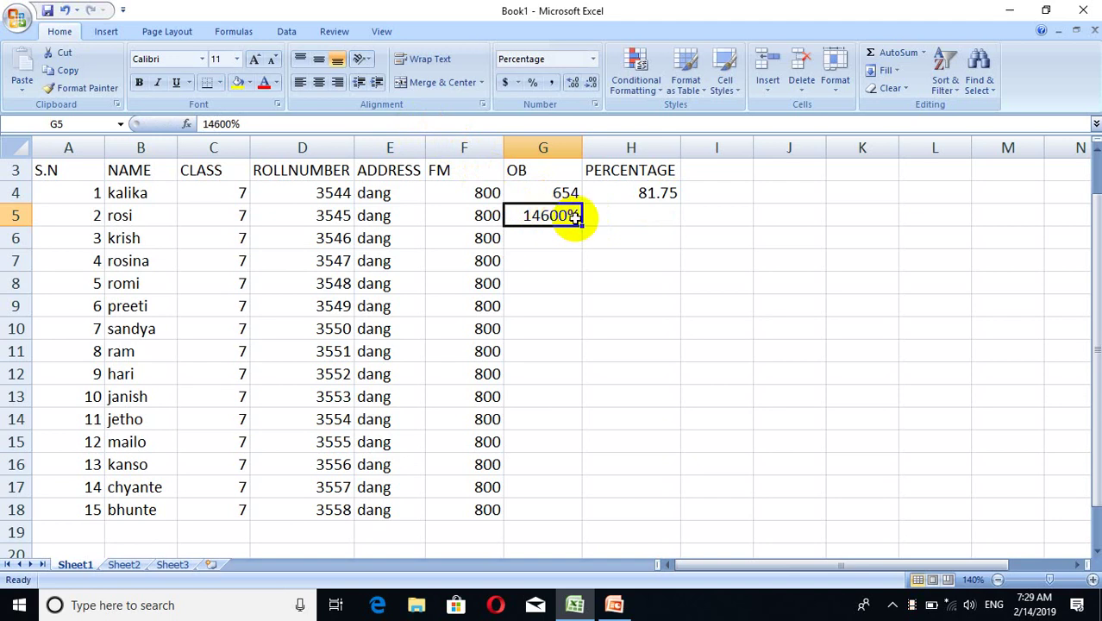
{"action": "key", "text": "Delete"}
- Delete the faulty OB column and insert a fresh blank column G before PERCENTAGE
{"action": "left_click", "coordinate": [567, 146]}
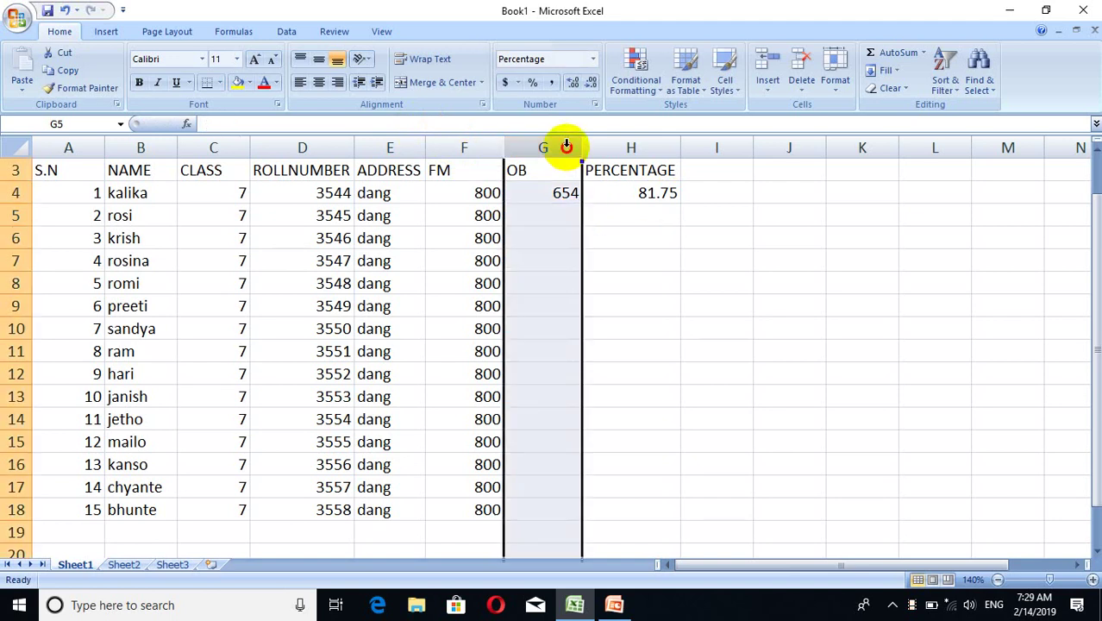
{"action": "right_click", "coordinate": [566, 147]}
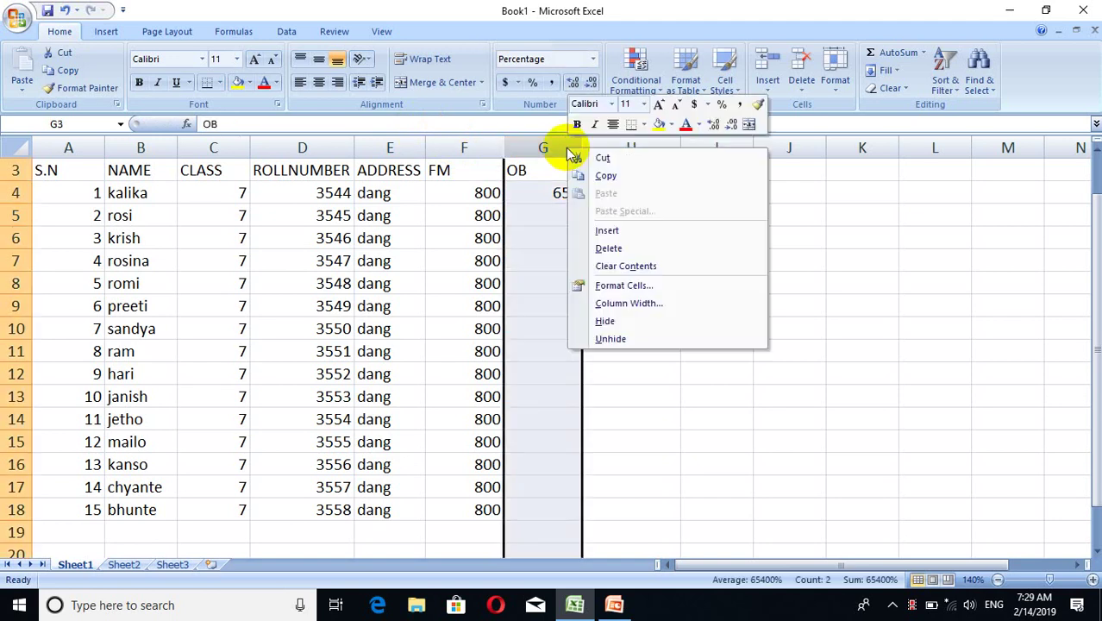
{"action": "left_click", "coordinate": [627, 250]}
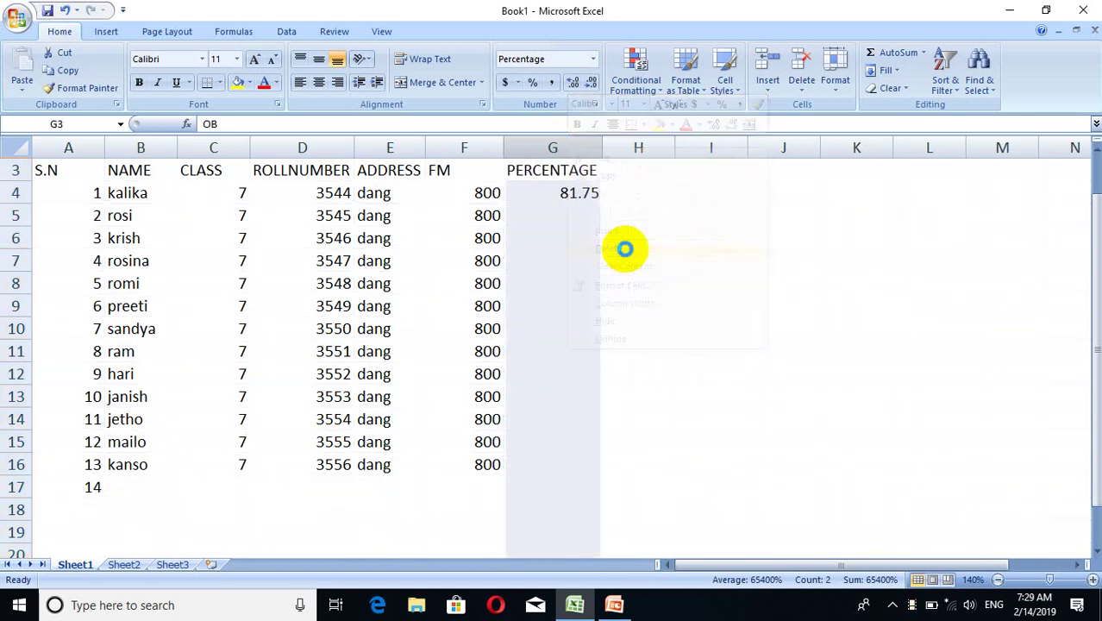
{"action": "right_click", "coordinate": [546, 147]}
{"action": "left_click", "coordinate": [602, 228]}
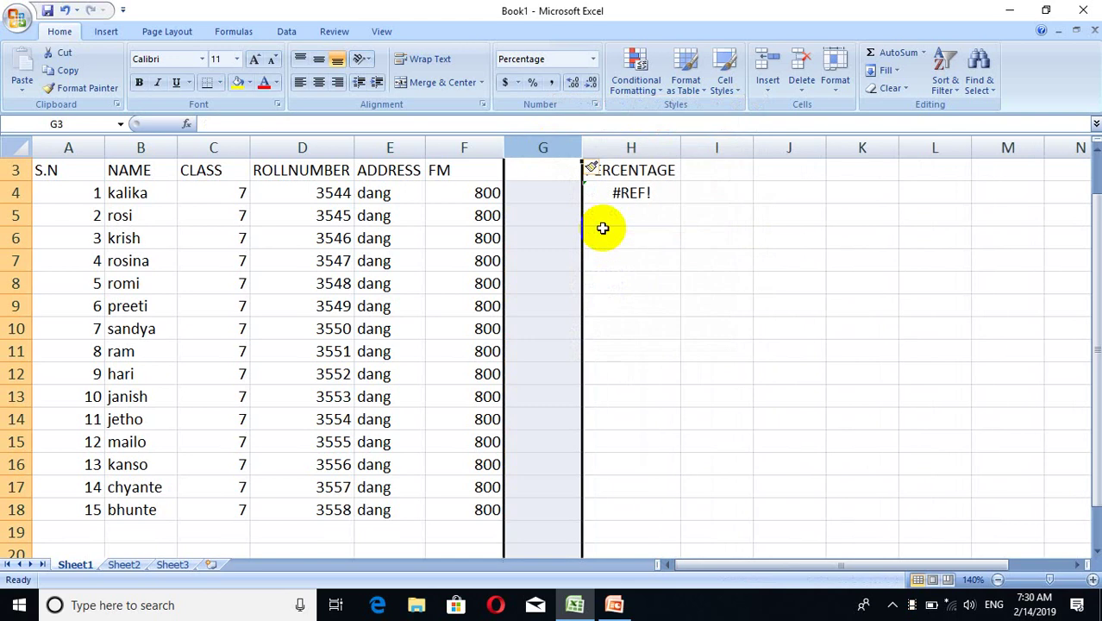
- Type the header OB in G3
{"action": "left_click", "coordinate": [536, 191]}
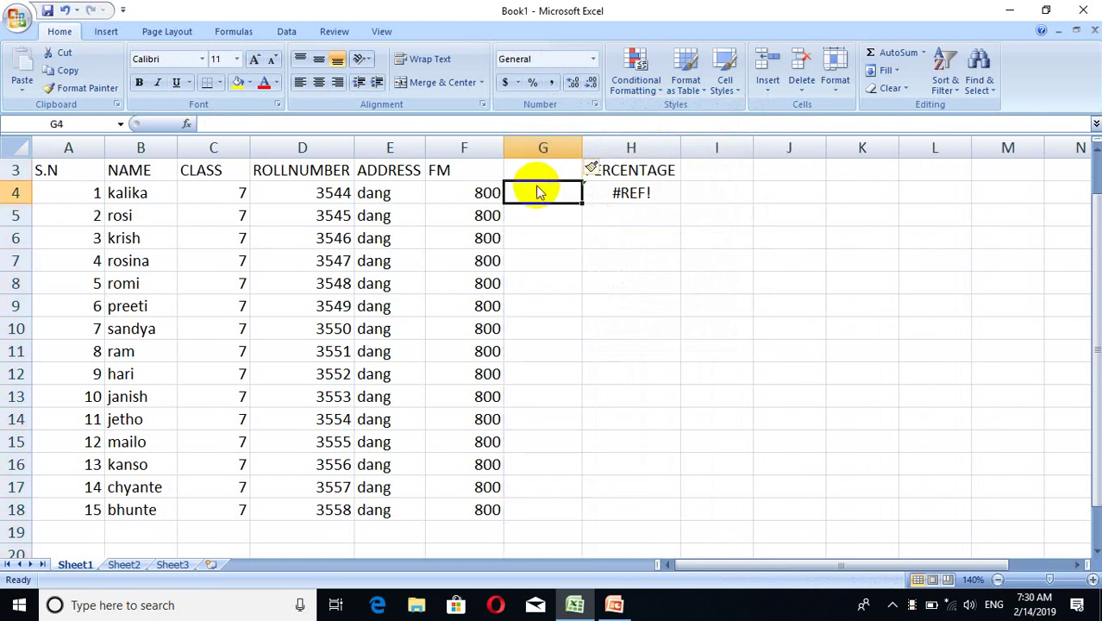
{"action": "left_click", "coordinate": [542, 167]}
{"action": "type", "text": "O"}
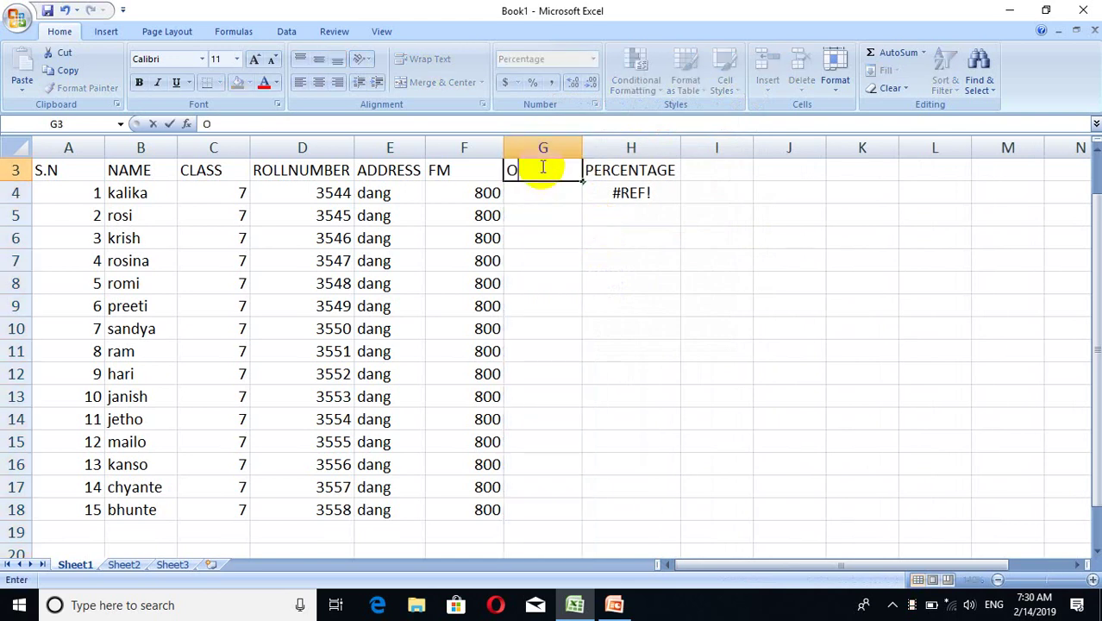
{"action": "type", "text": "B"}
{"action": "key", "text": "Return"}
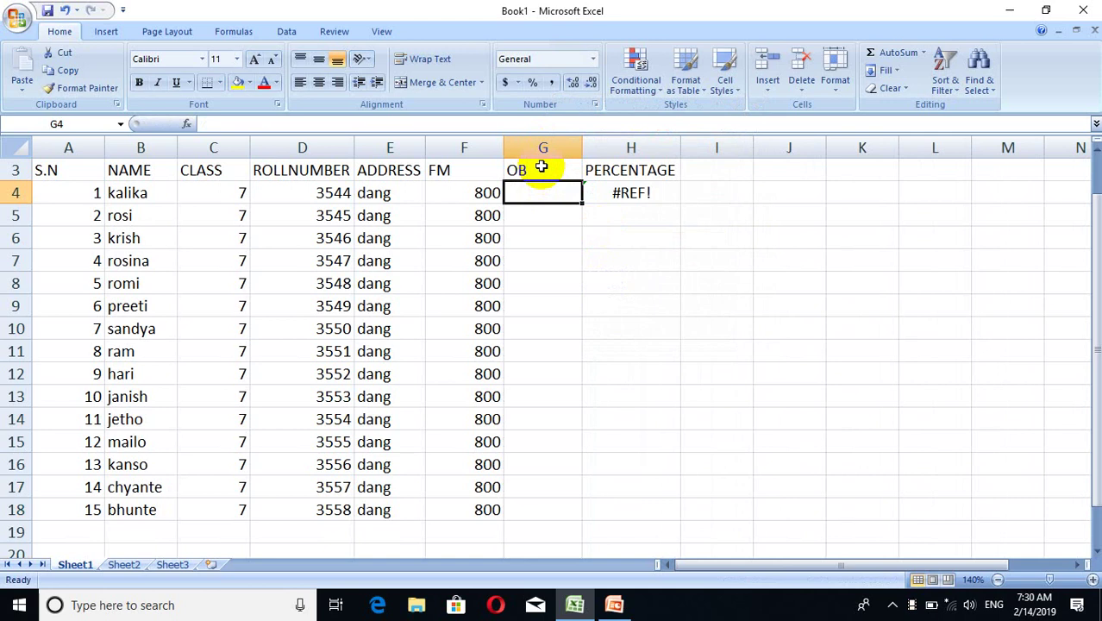
{"action": "key", "text": "Down"}
{"action": "key", "text": "Down"}
{"action": "key", "text": "Down"}
{"action": "key", "text": "Up"}
{"action": "key", "text": "Up"}
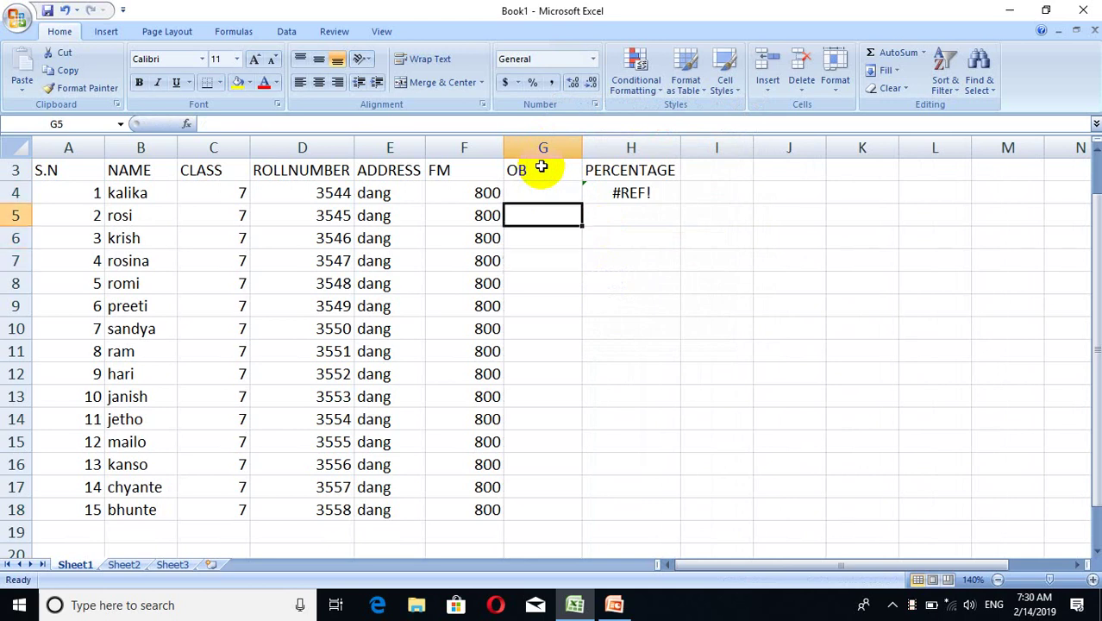
{"action": "key", "text": "Up"}
- Enter obtained marks 767, 450, 566, 765 and 464 in G4:G8
{"action": "type", "text": "767"}
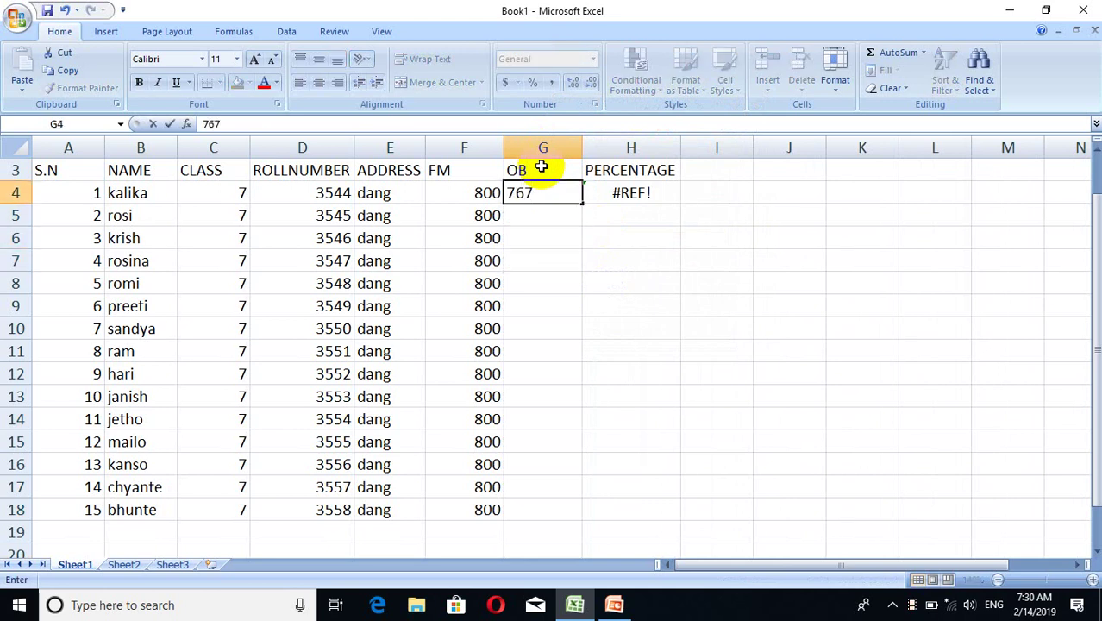
{"action": "key", "text": "Return"}
{"action": "type", "text": "89"}
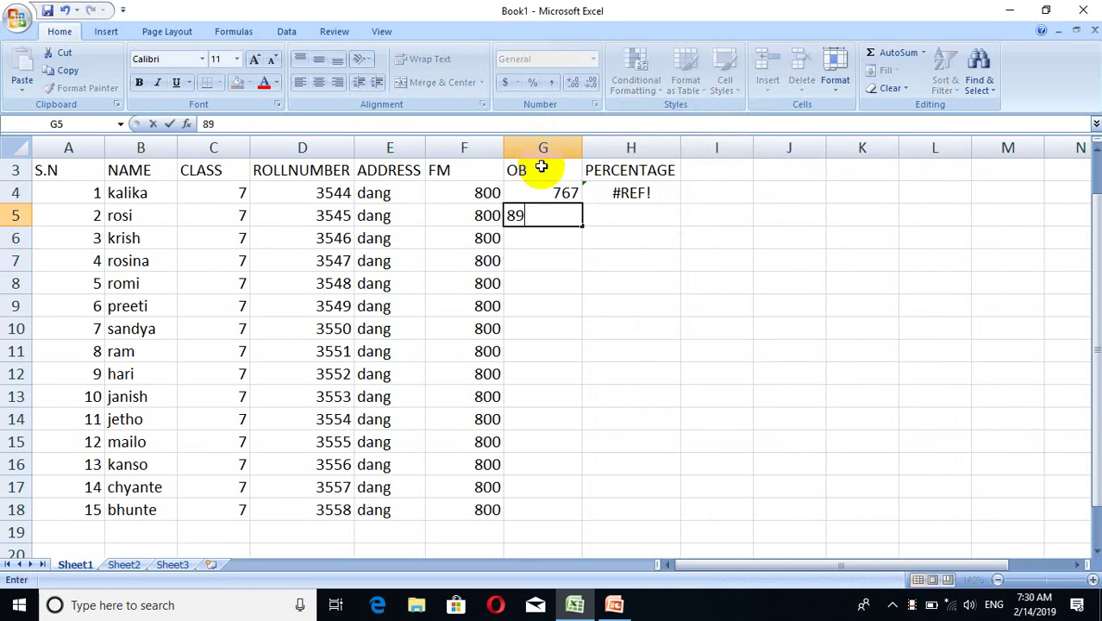
{"action": "key", "text": "BackSpace"}
{"action": "key", "text": "BackSpace"}
{"action": "type", "text": "450"}
{"action": "key", "text": "Return"}
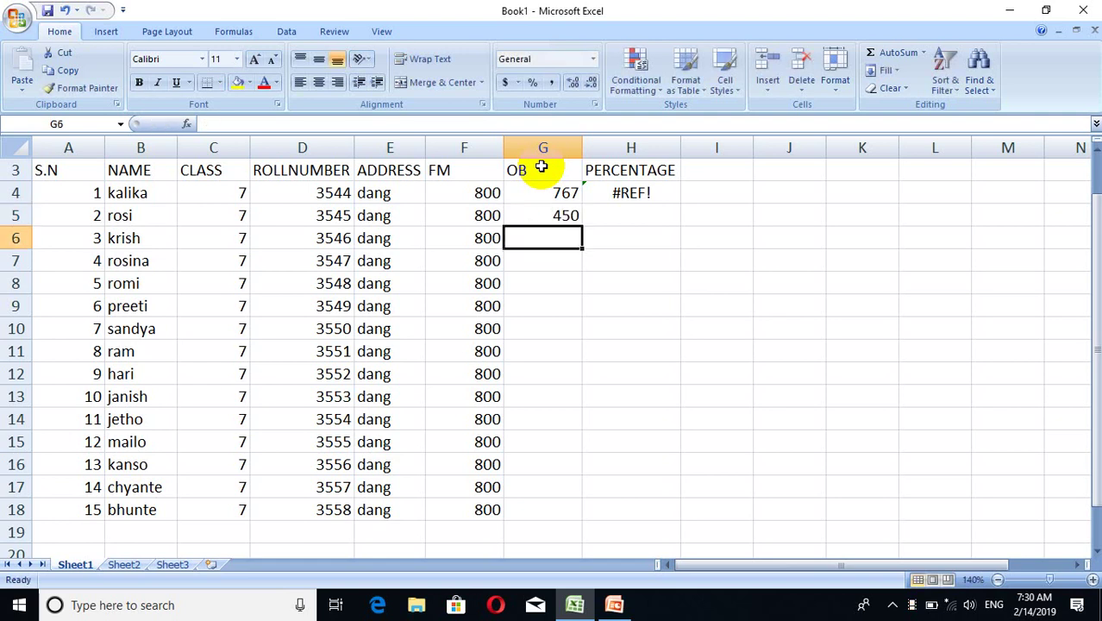
{"action": "type", "text": "566"}
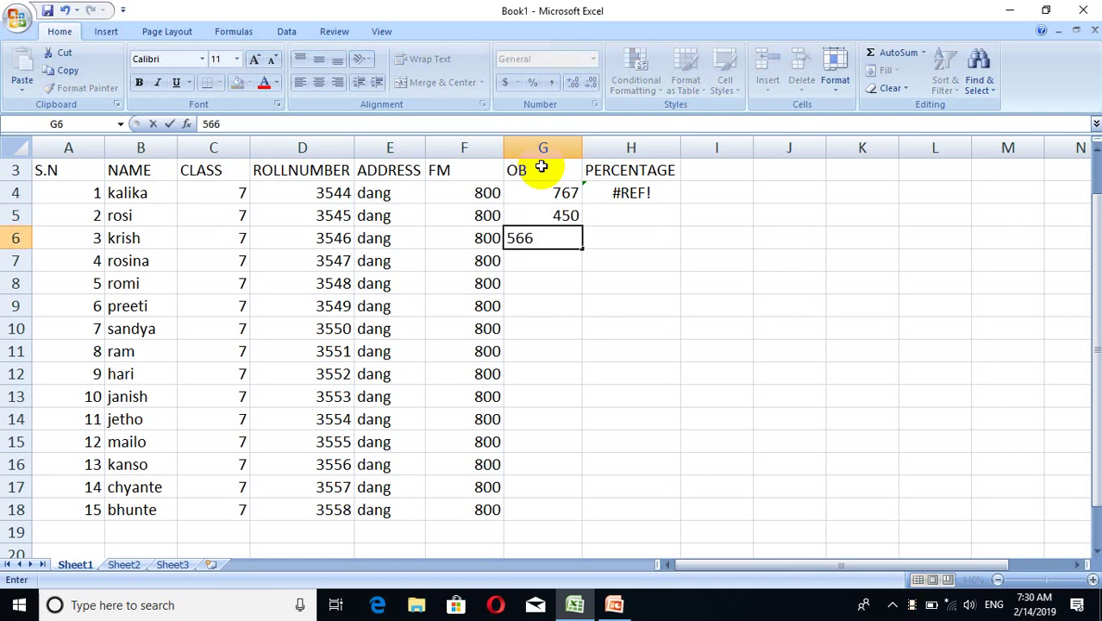
{"action": "key", "text": "Return"}
{"action": "type", "text": "7654"}
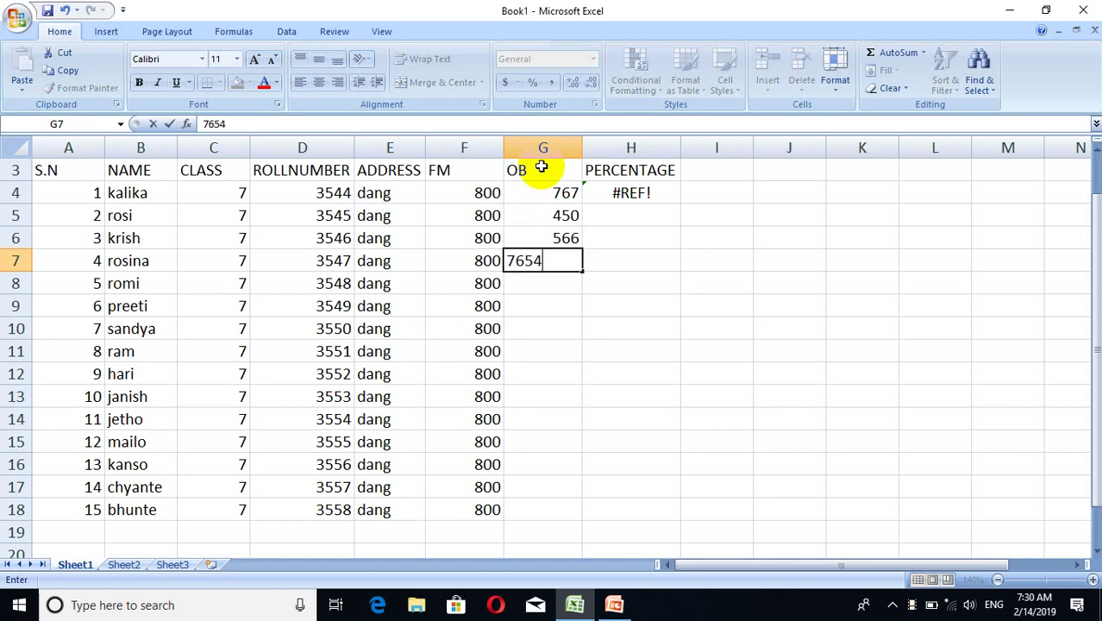
{"action": "key", "text": "BackSpace"}
{"action": "key", "text": "Return"}
{"action": "type", "text": "4643"}
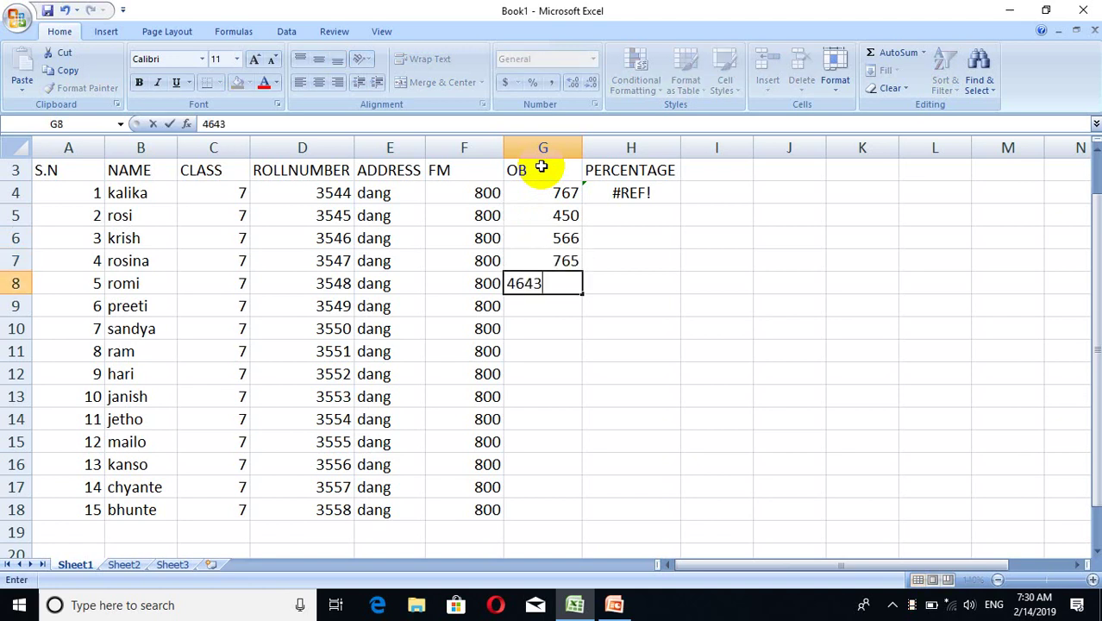
{"action": "key", "text": "BackSpace"}
{"action": "type", "text": "3545"}
{"action": "key", "text": "BackSpace"}
{"action": "key", "text": "BackSpace"}
{"action": "key", "text": "BackSpace"}
{"action": "key", "text": "Return"}
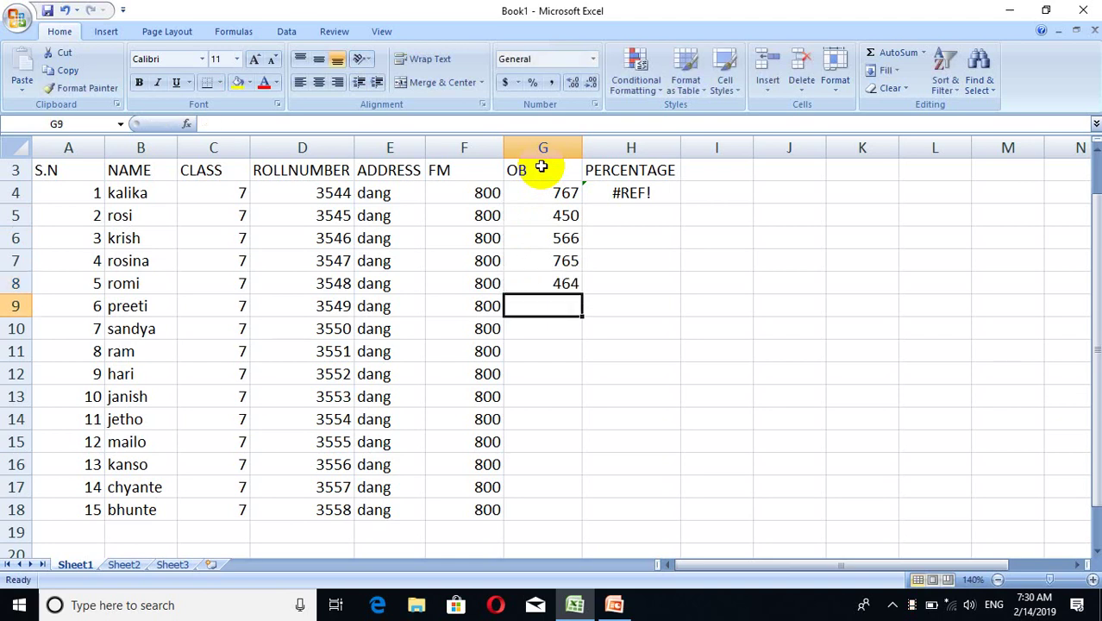
- Enter marks 234, 244, 123, 234, 456, 567, 432, 456, 234 and 123 in G9:G18
{"action": "type", "text": "234"}
{"action": "key", "text": "Return"}
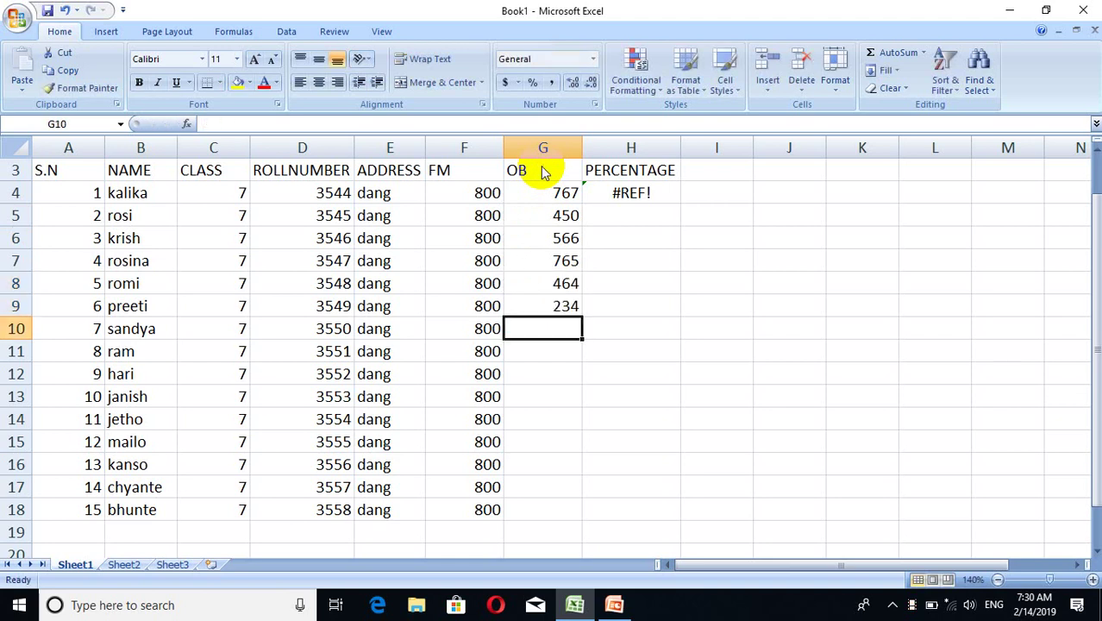
{"action": "type", "text": "244"}
{"action": "key", "text": "Return"}
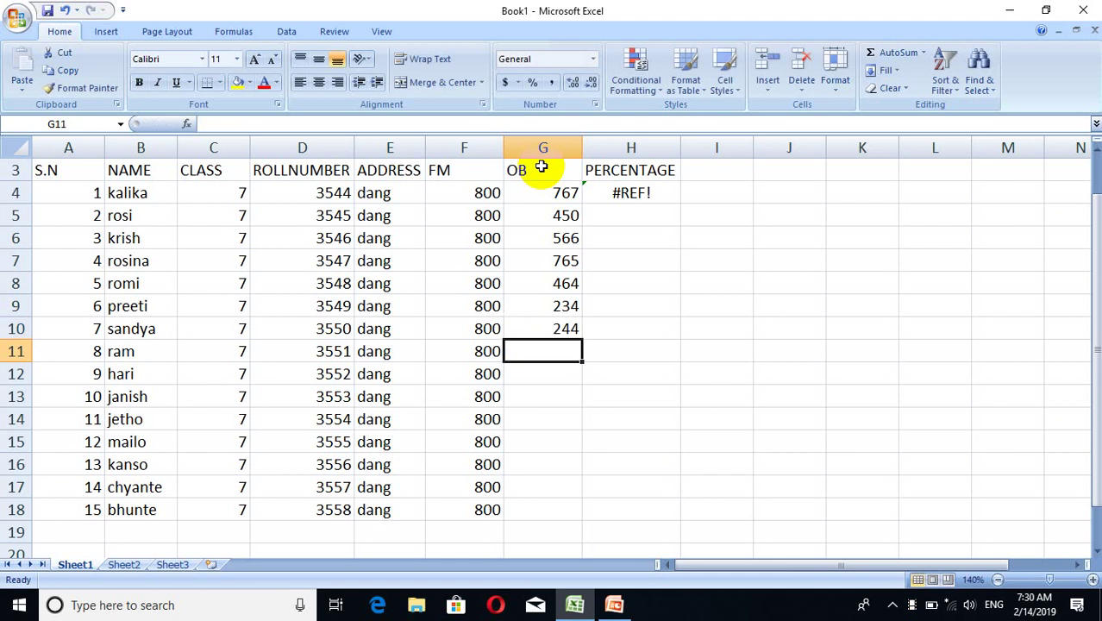
{"action": "type", "text": "123"}
{"action": "key", "text": "Return"}
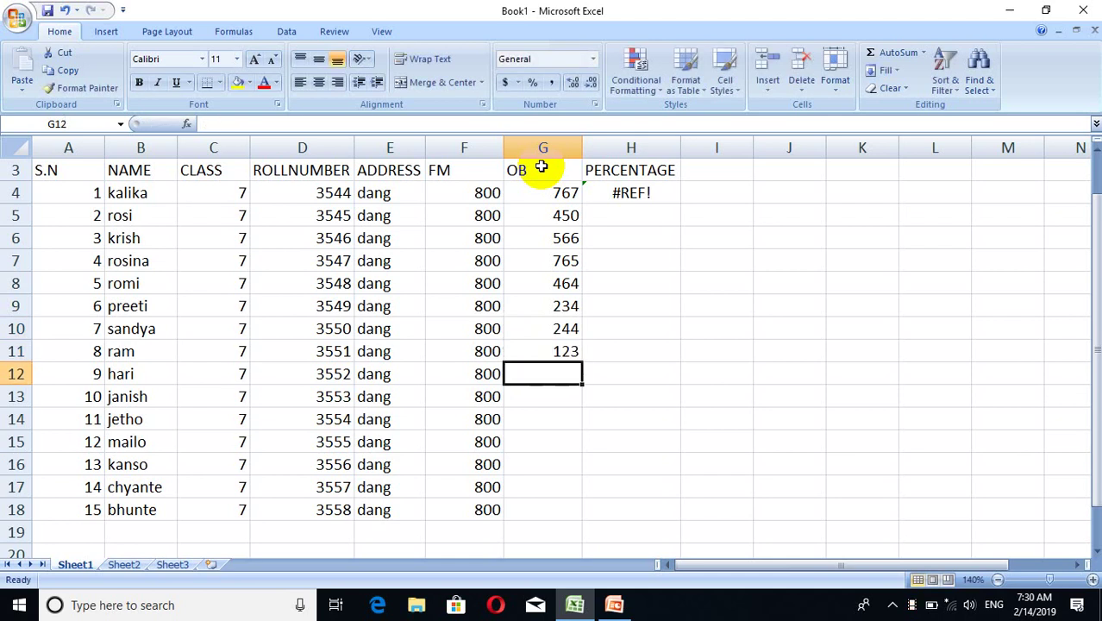
{"action": "type", "text": "234"}
{"action": "key", "text": "Return"}
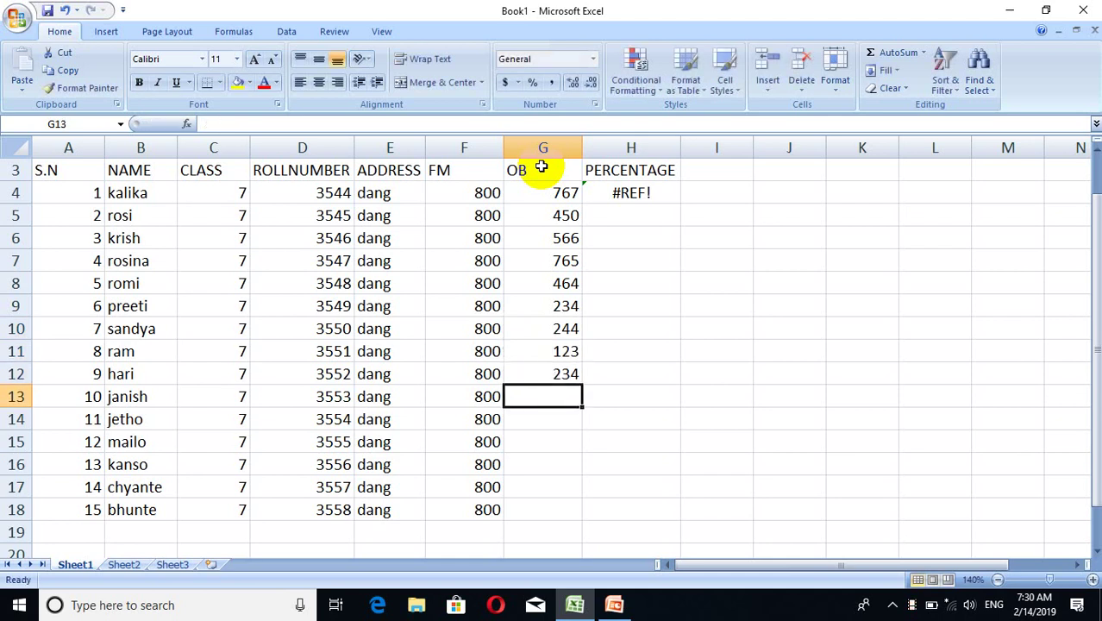
{"action": "type", "text": "456"}
{"action": "key", "text": "Return"}
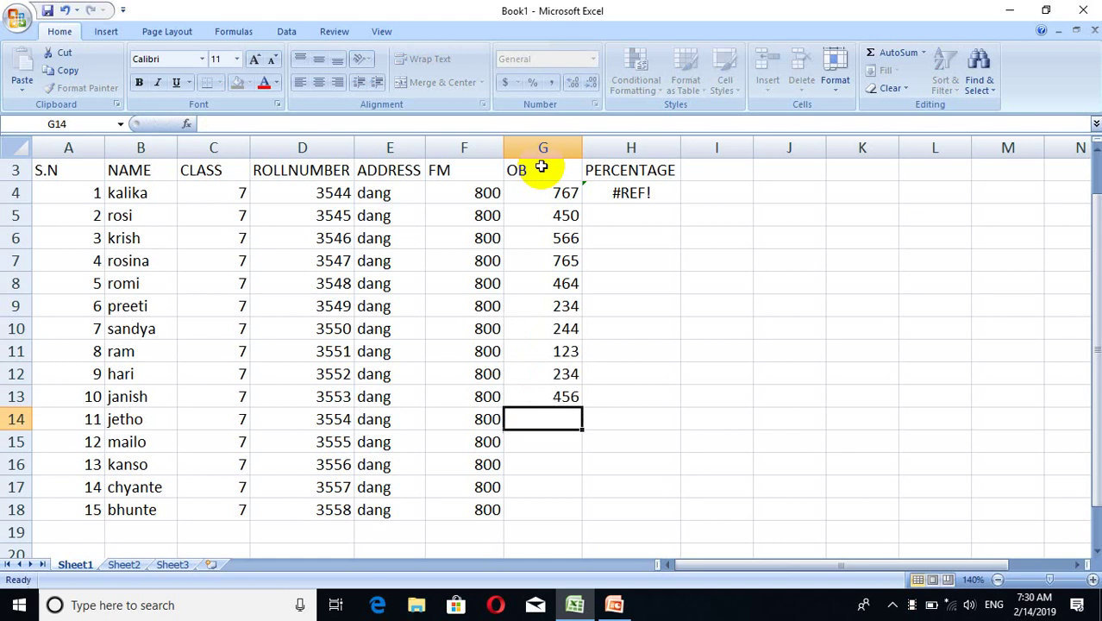
{"action": "type", "text": "567"}
{"action": "key", "text": "Return"}
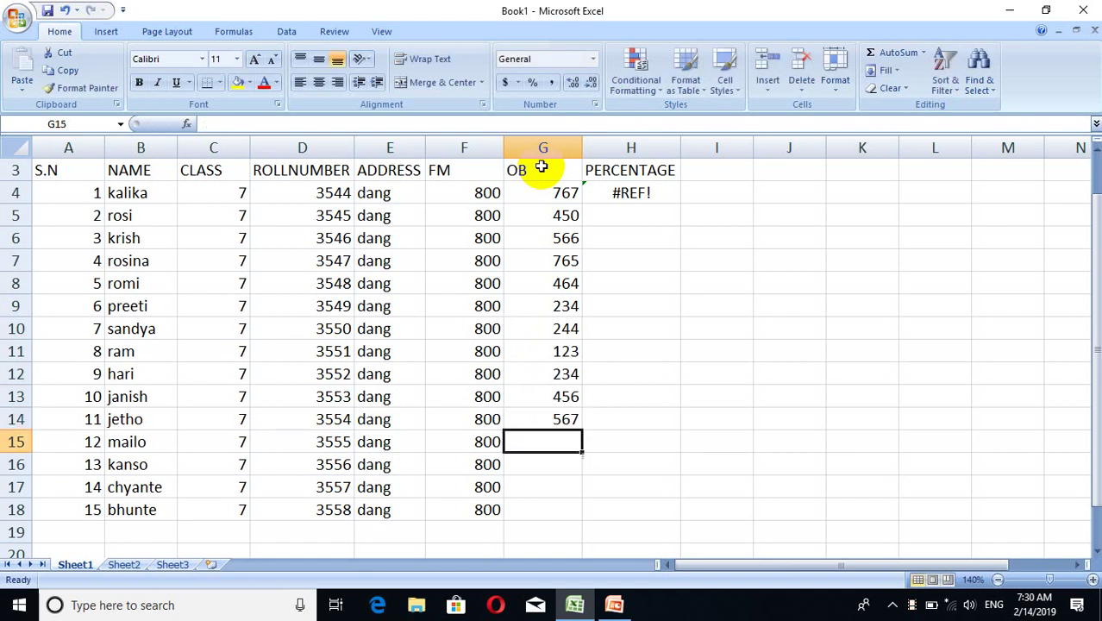
{"action": "type", "text": "432"}
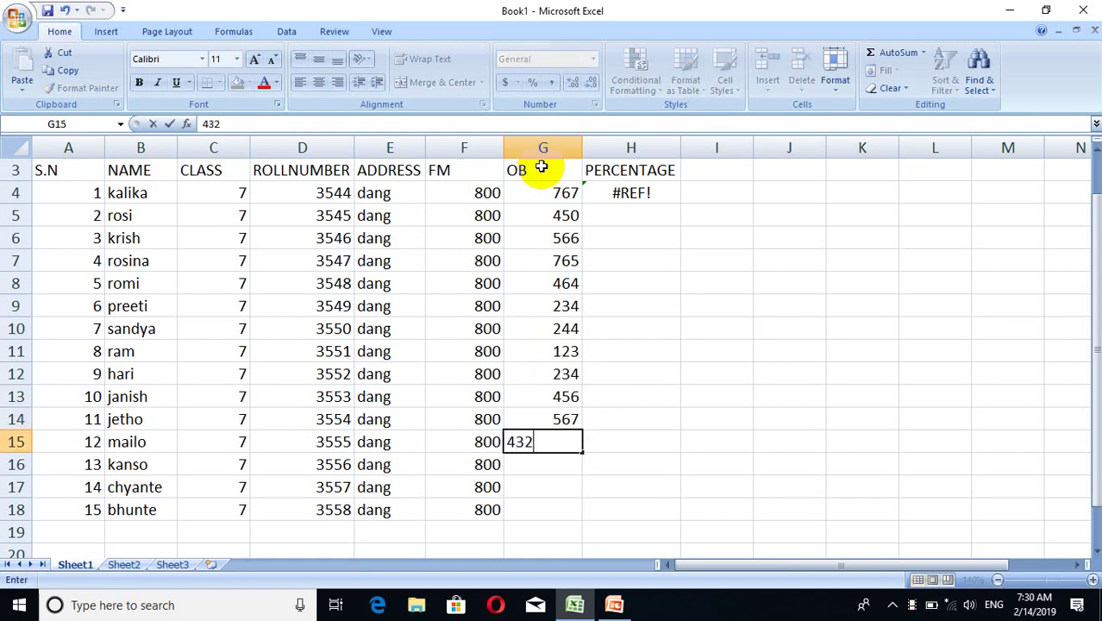
{"action": "key", "text": "Return"}
{"action": "type", "text": "456"}
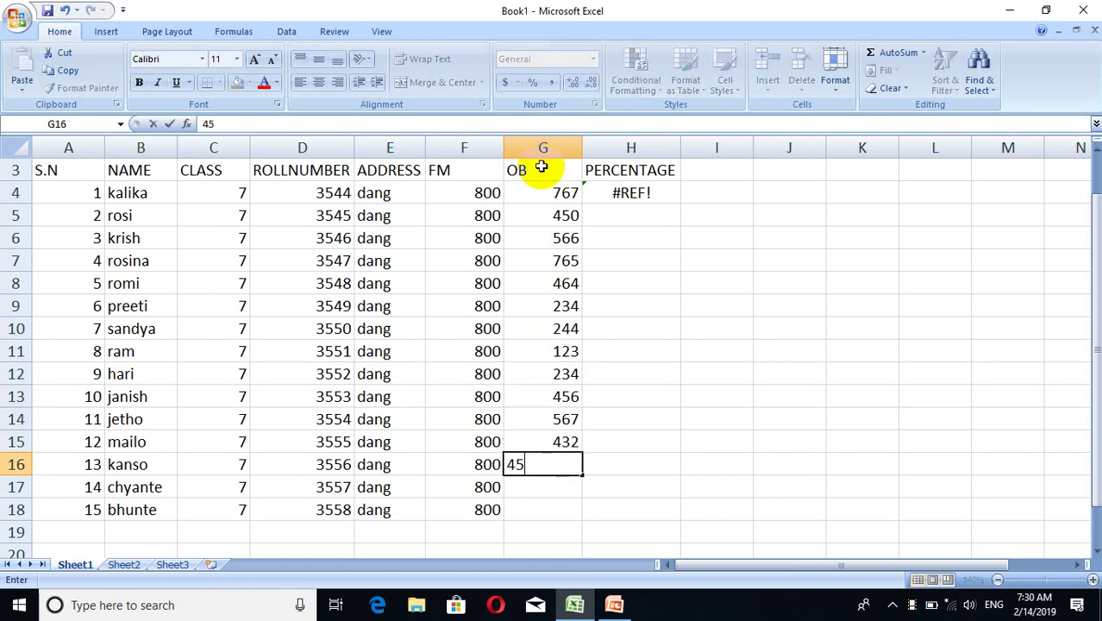
{"action": "key", "text": "Return"}
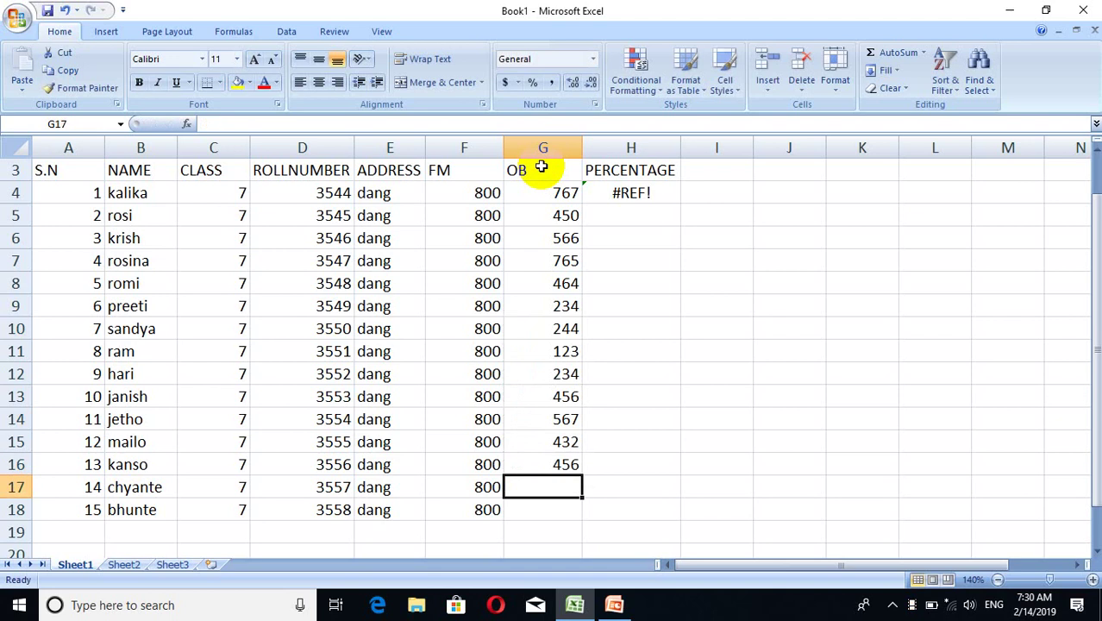
{"action": "type", "text": "234"}
{"action": "key", "text": "Return"}
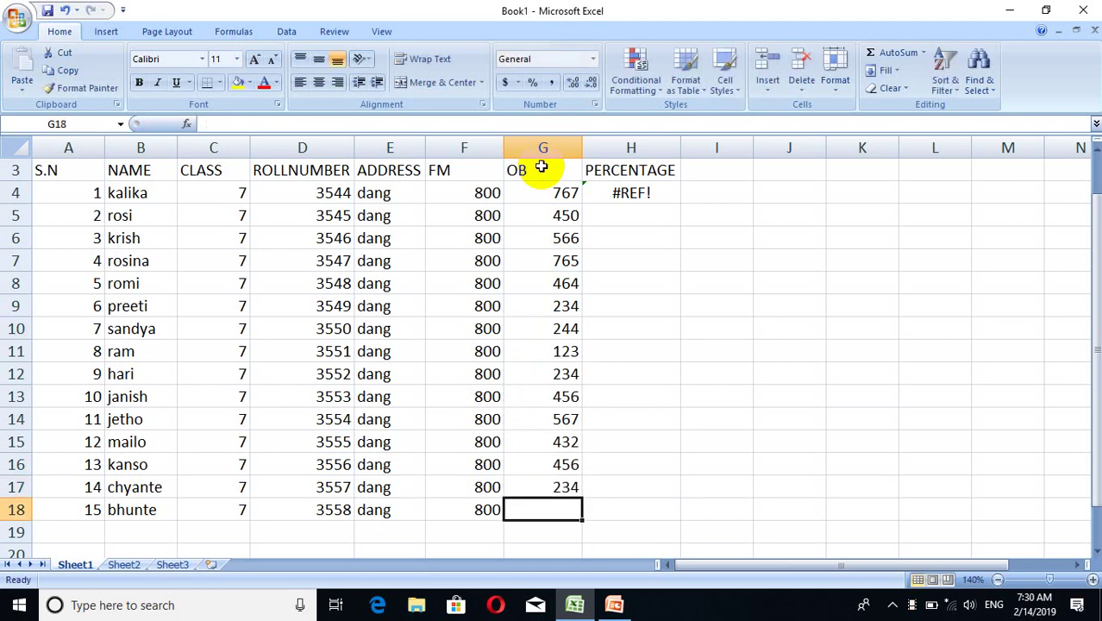
{"action": "type", "text": "1234"}
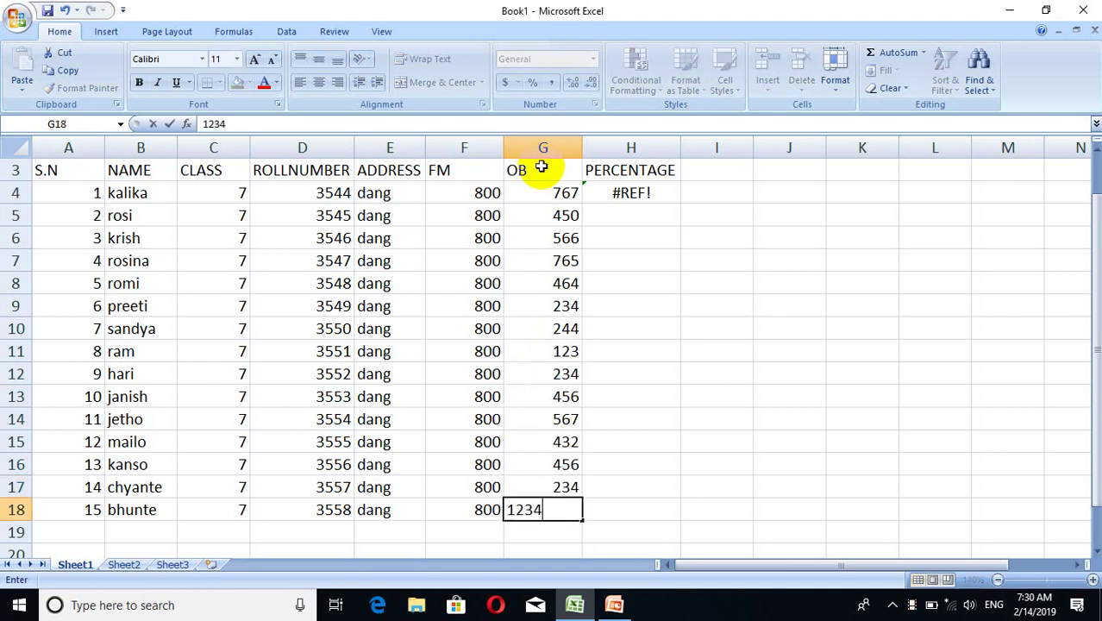
{"action": "key", "text": "BackSpace"}
{"action": "key", "text": "Return"}
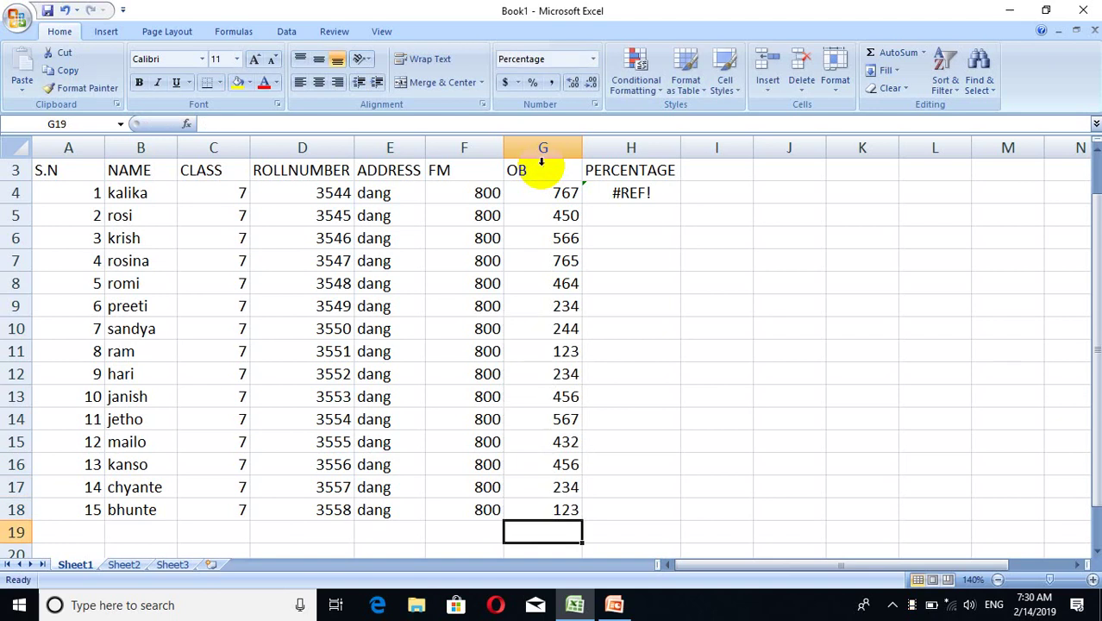
{"action": "left_click", "coordinate": [634, 194]}
- Replace H4's #REF! with the formula =(G4/F4)*100, giving 95.875
{"action": "key", "text": "BackSpace"}
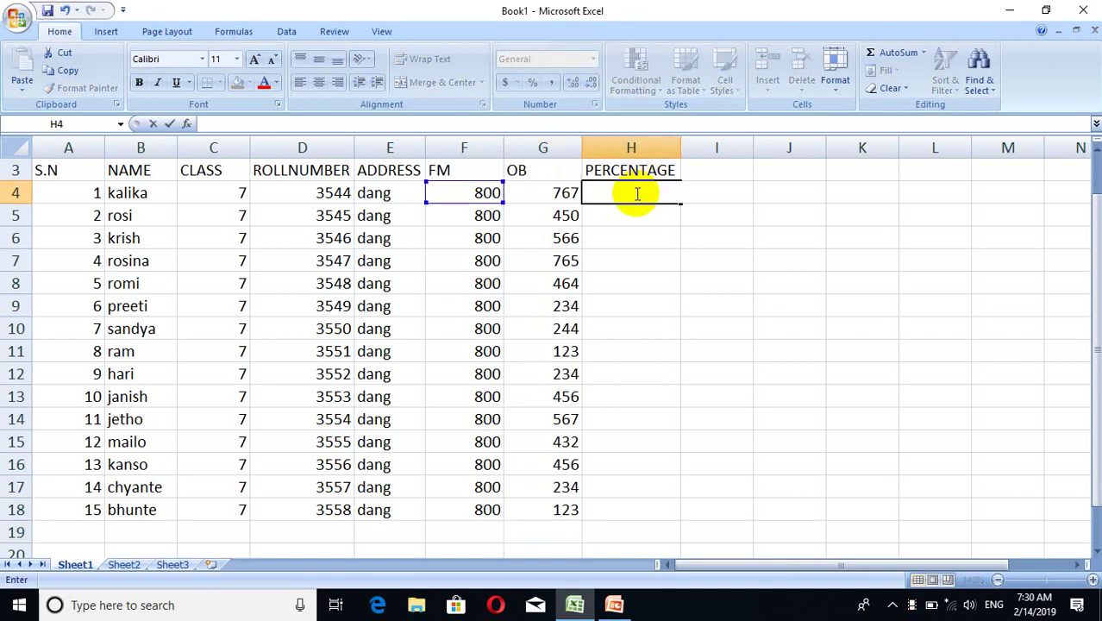
{"action": "type", "text": "="}
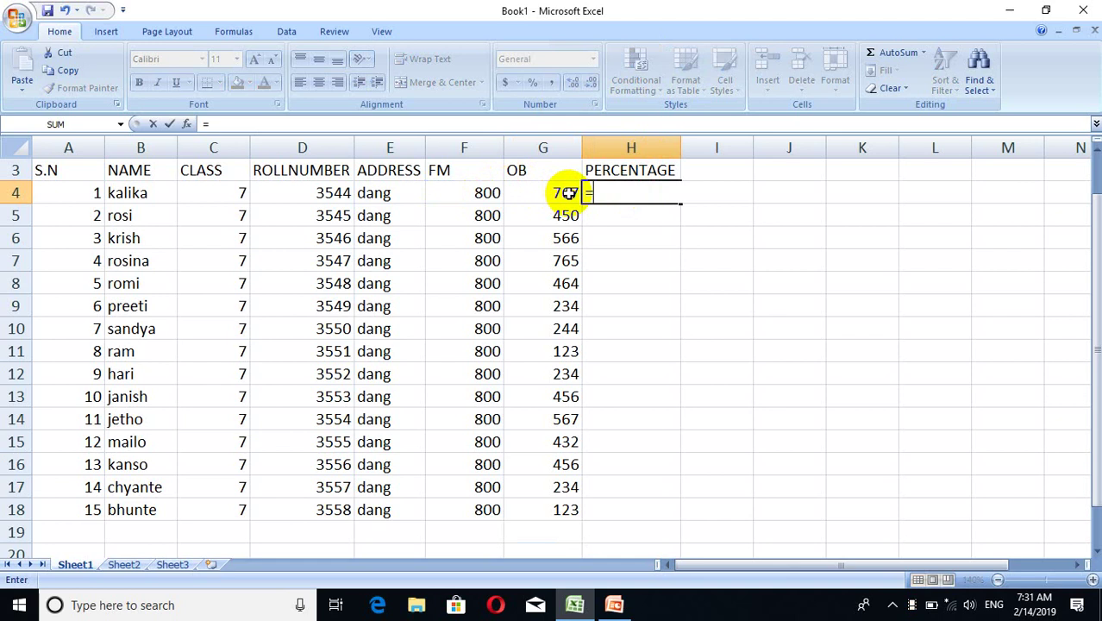
{"action": "type", "text": "("}
{"action": "left_click", "coordinate": [565, 193]}
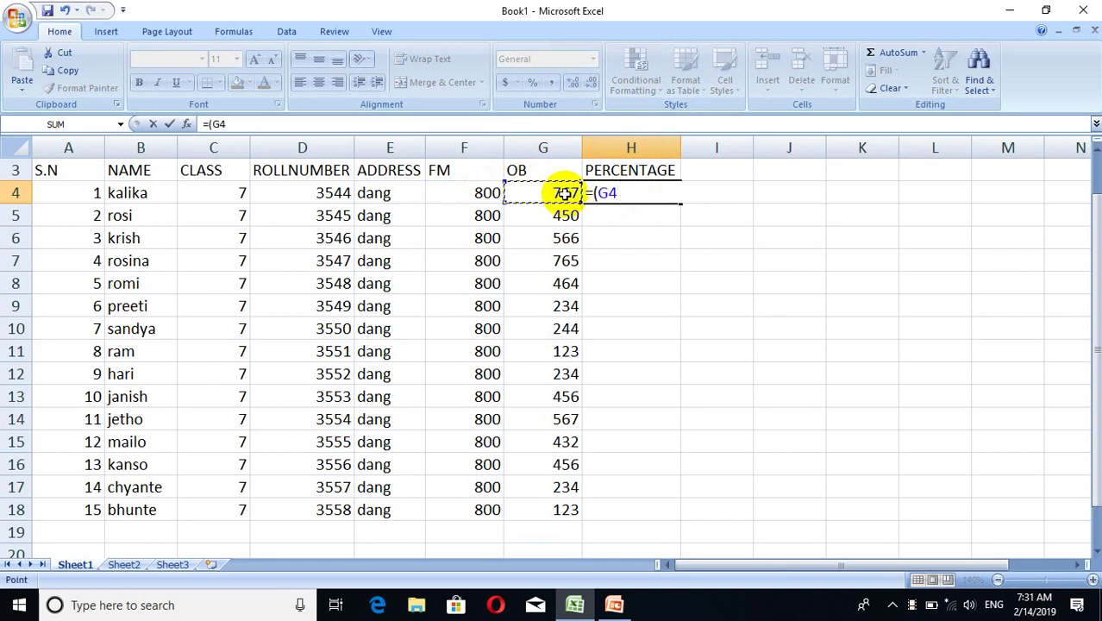
{"action": "type", "text": "/"}
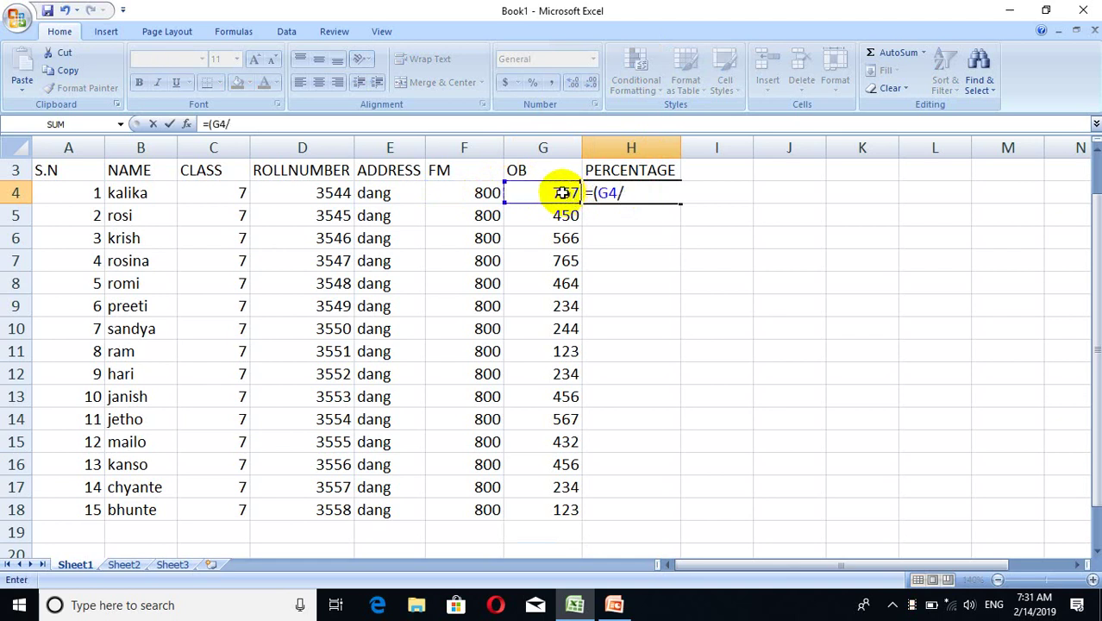
{"action": "left_click", "coordinate": [481, 193]}
{"action": "type", "text": ")"}
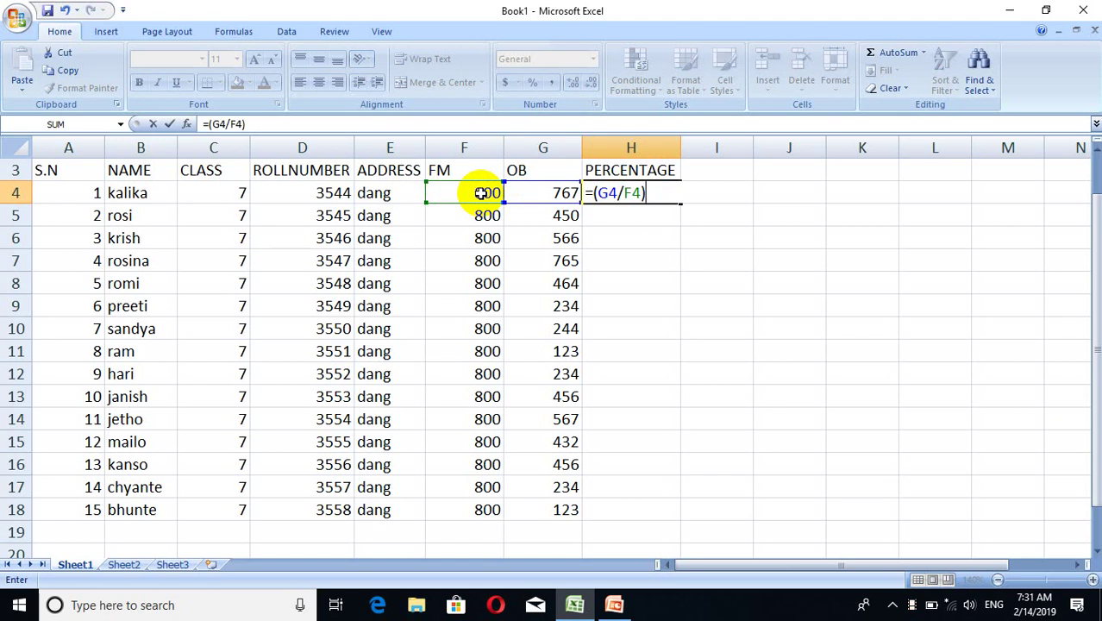
{"action": "type", "text": "*"}
{"action": "type", "text": "100"}
{"action": "key", "text": "Return"}
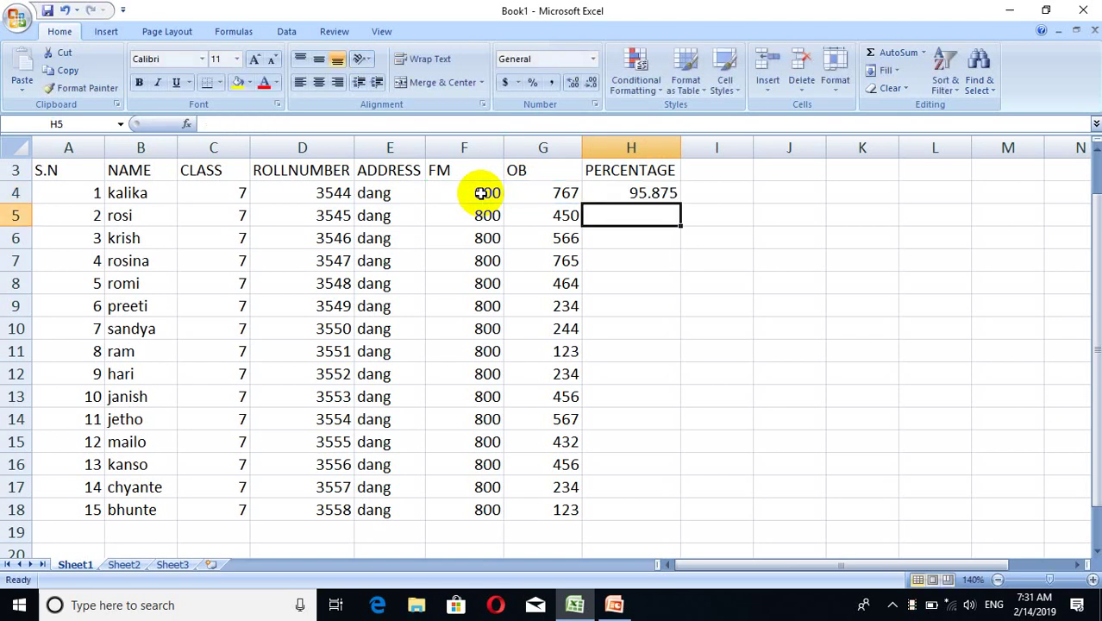
{"action": "left_click", "coordinate": [645, 172]}
- Copy H4's percentage formula down to H11, then on through H18
{"action": "left_click", "coordinate": [659, 192]}
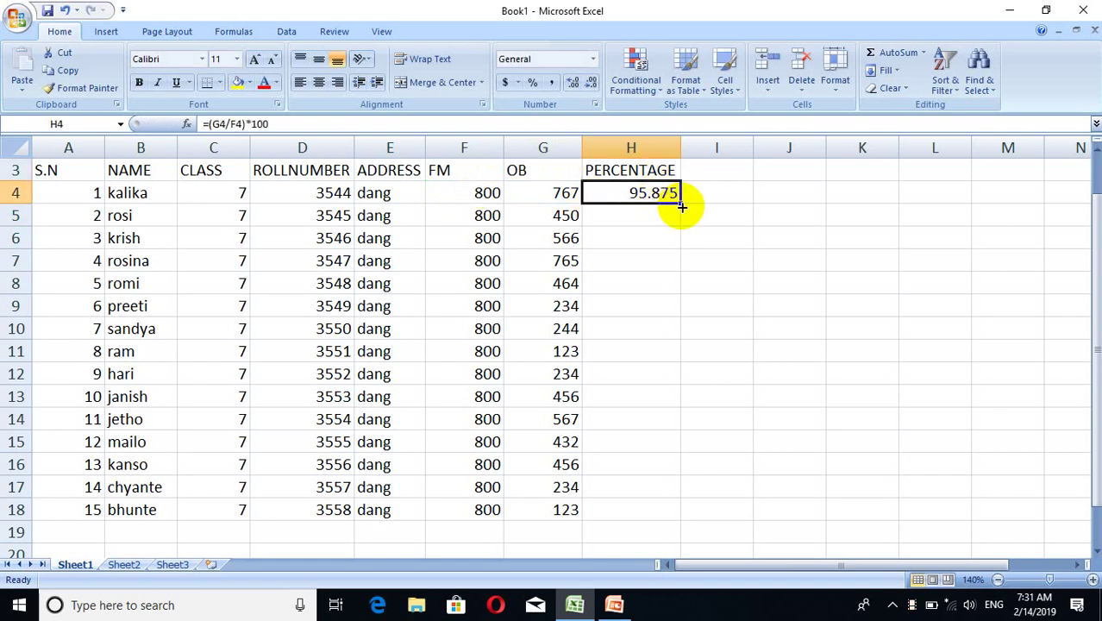
{"action": "left_click_drag", "start_coordinate": [680, 204], "coordinate": [670, 369]}
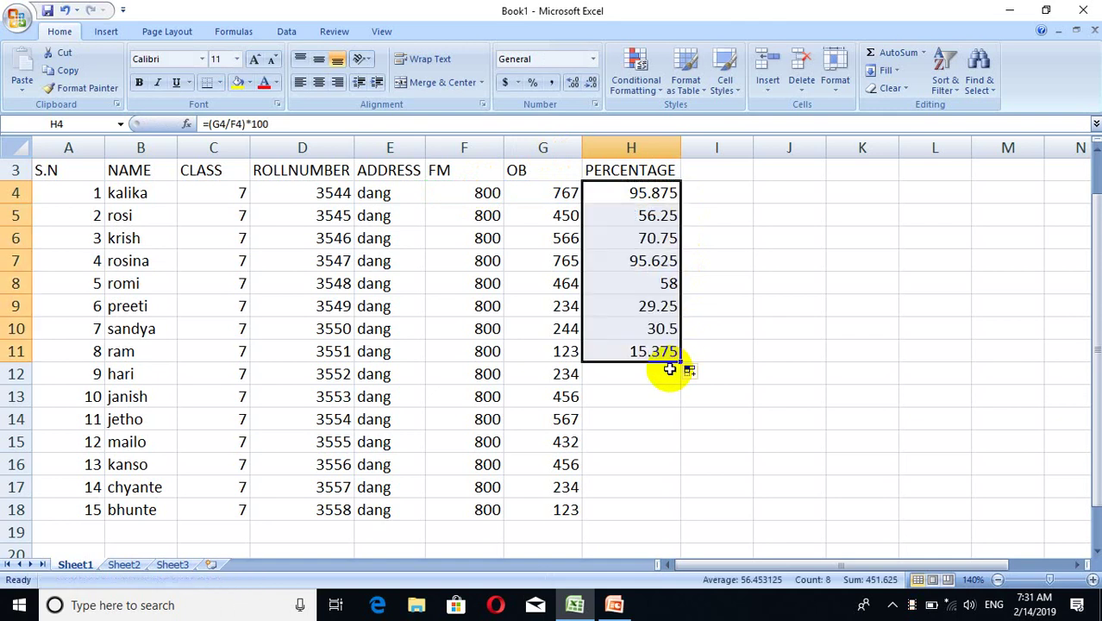
{"action": "key", "text": "shift+Down"}
{"action": "key", "text": "shift+Down"}
{"action": "key", "text": "shift+Down"}
{"action": "key", "text": "shift+Down"}
{"action": "key", "text": "shift+Down"}
{"action": "key", "text": "shift+Down"}
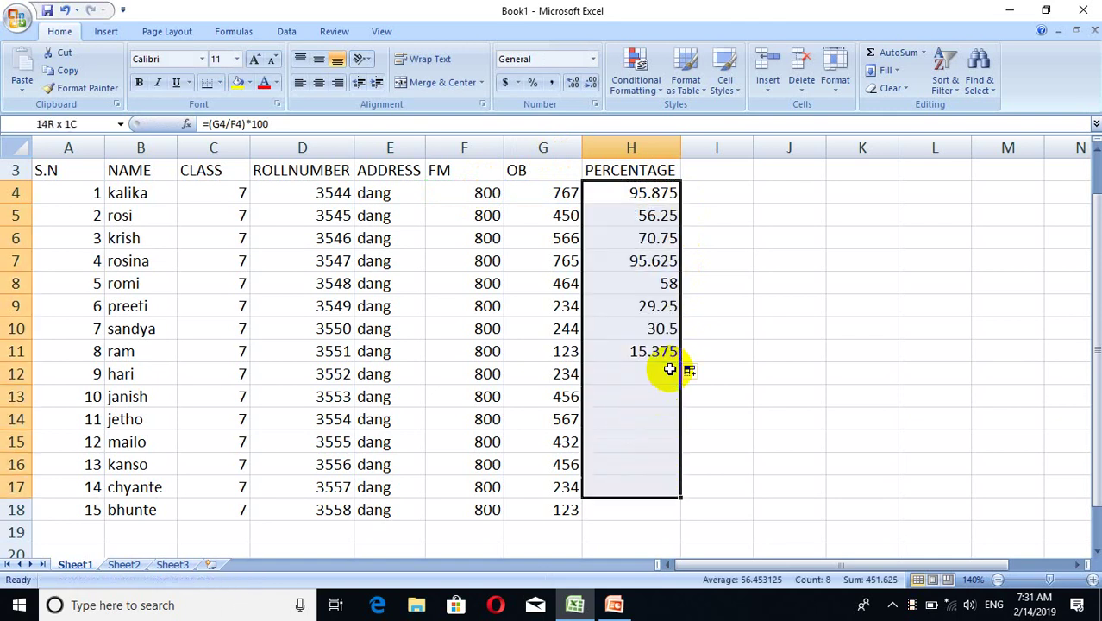
{"action": "key", "text": "shift+Down"}
{"action": "left_click", "coordinate": [669, 369]}
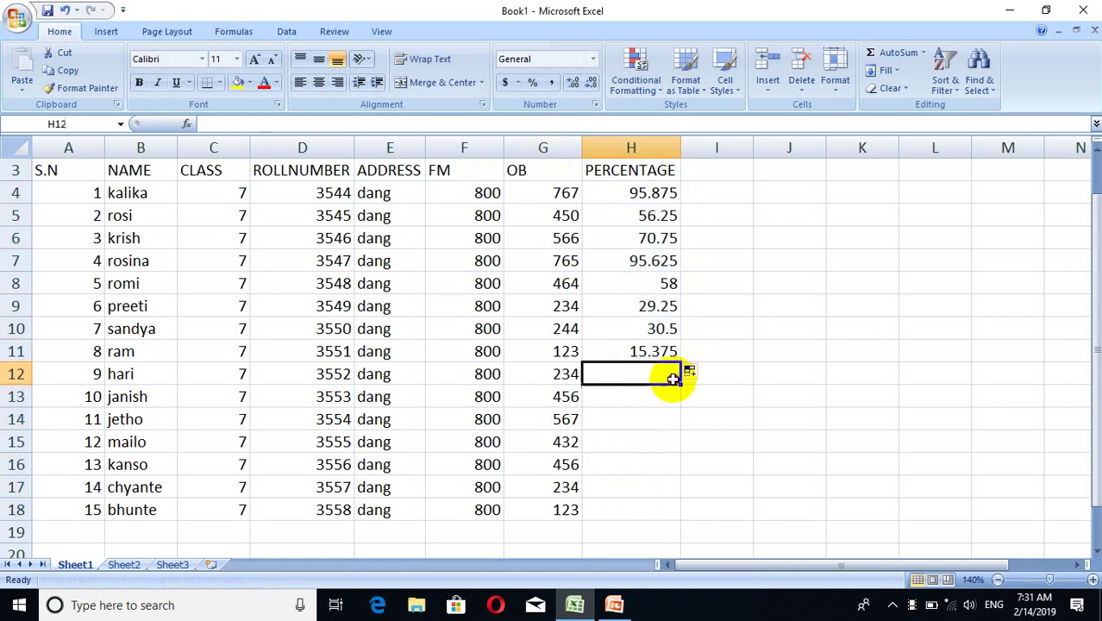
{"action": "left_click", "coordinate": [636, 351]}
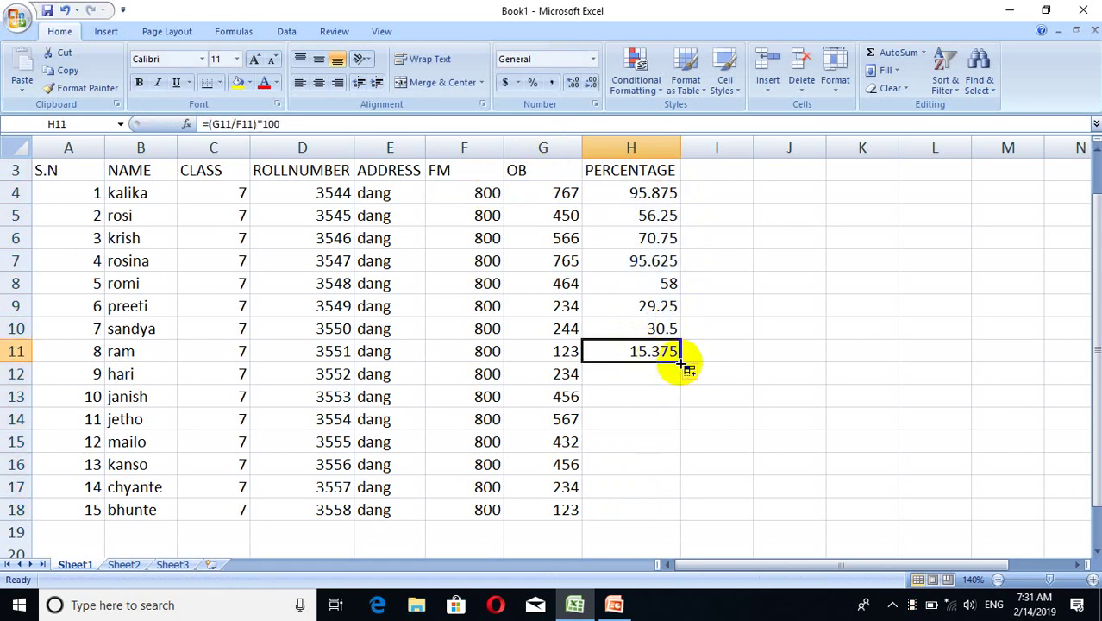
{"action": "left_click_drag", "start_coordinate": [682, 365], "coordinate": [636, 522]}
{"action": "left_click", "coordinate": [768, 479]}
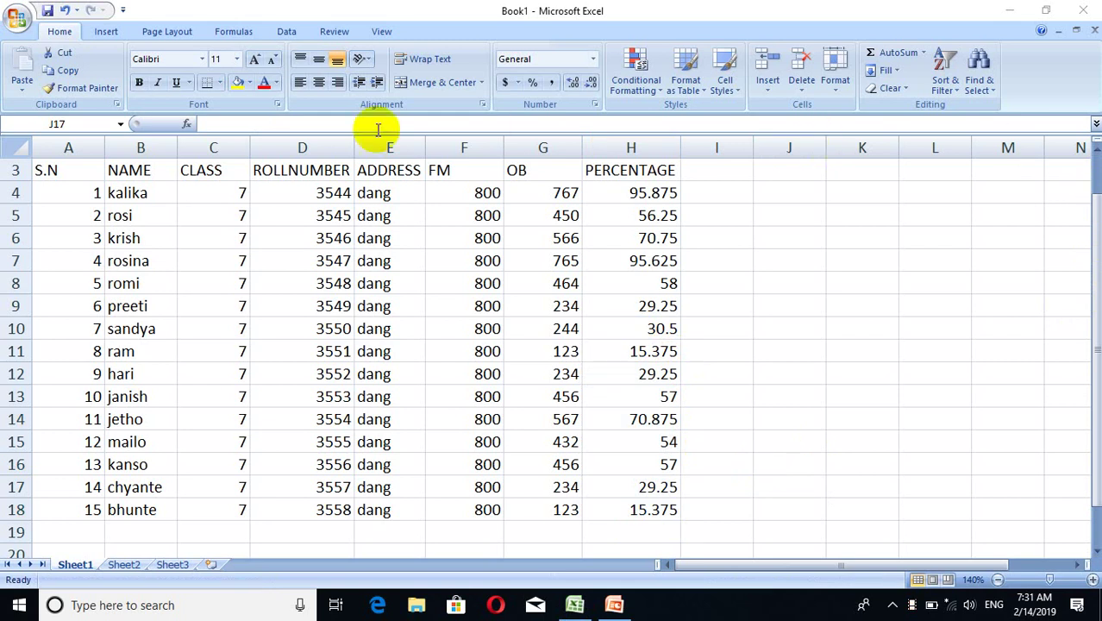
- Bold the row 3 headers with Ctrl+B and select the table range A3:H18
{"action": "left_click", "coordinate": [14, 170]}
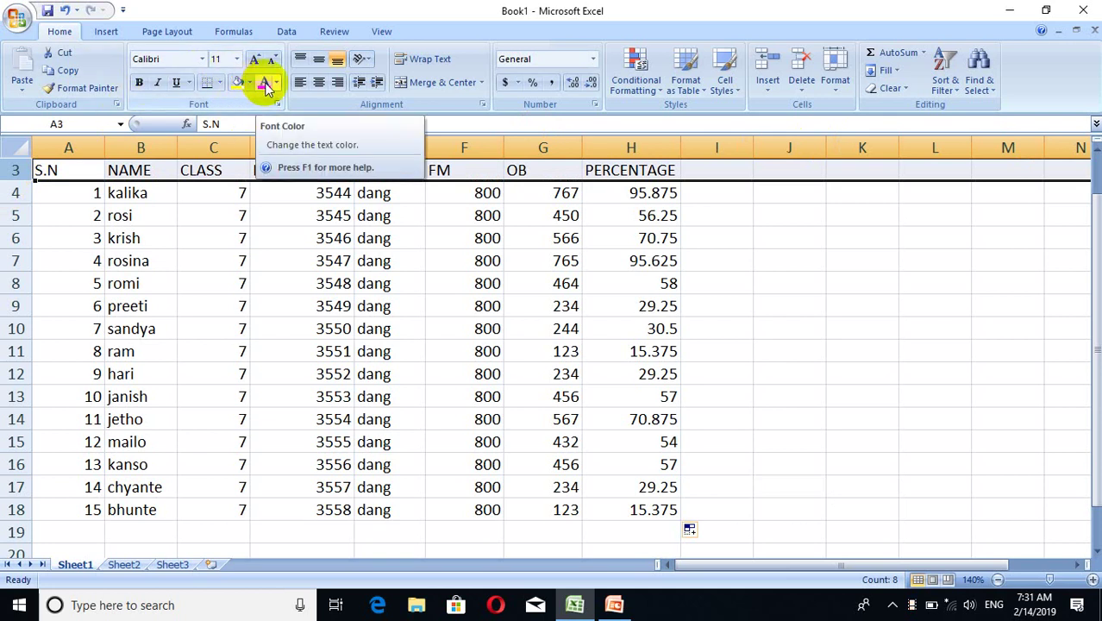
{"action": "key", "text": "ctrl+b"}
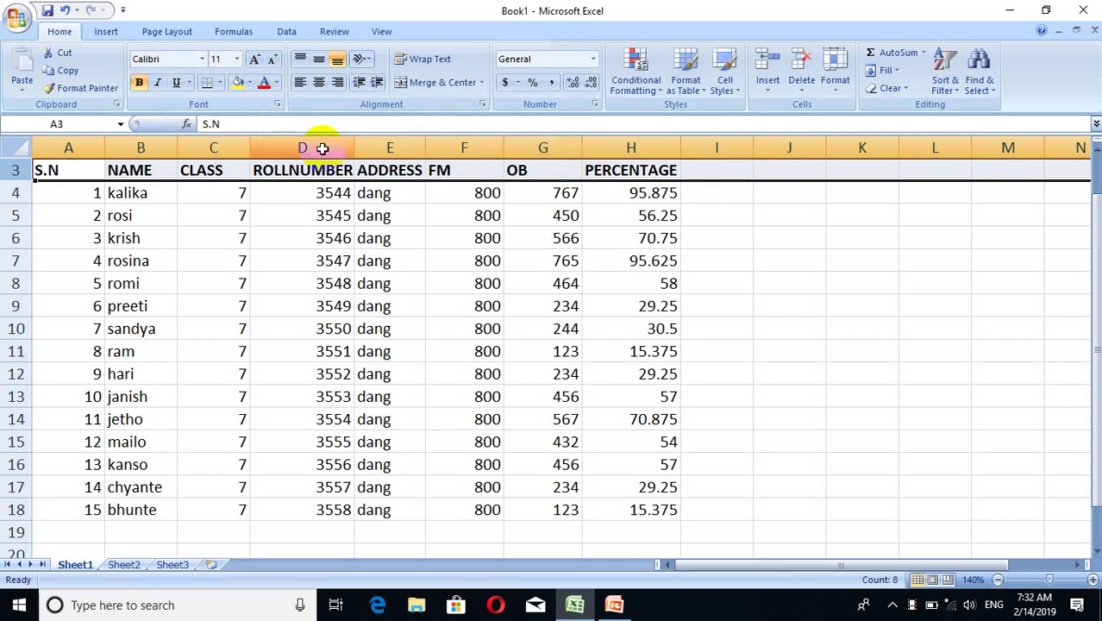
{"action": "left_click", "coordinate": [367, 239]}
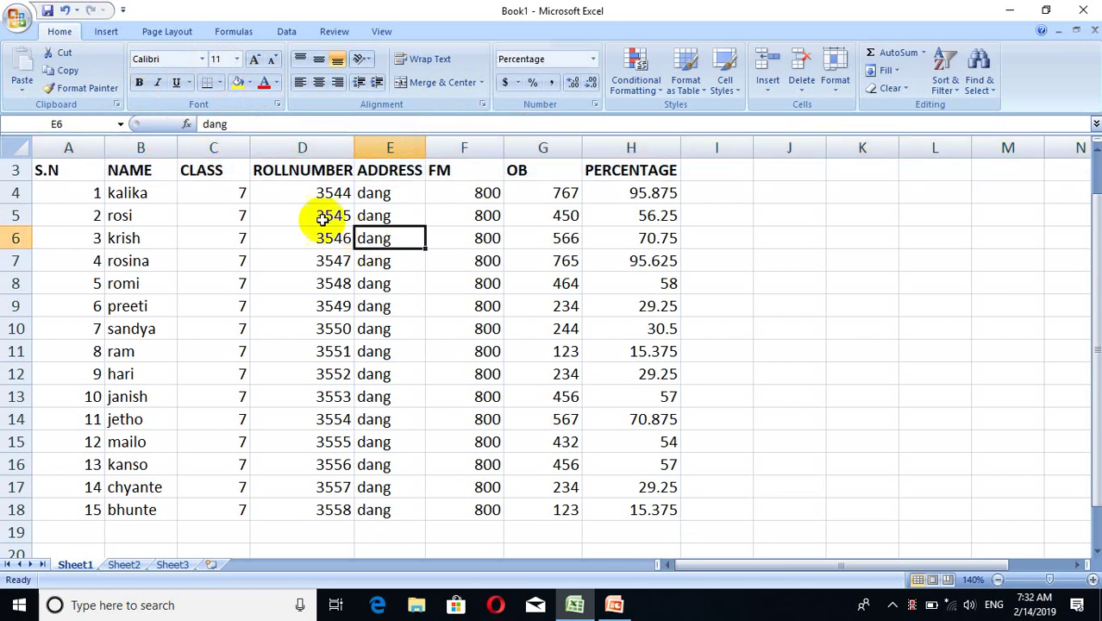
{"action": "left_click", "coordinate": [46, 167]}
{"action": "mouse_move", "coordinate": [46, 167]}
{"action": "left_mouse_down"}
{"action": "mouse_move", "coordinate": [660, 539]}
{"action": "mouse_move", "coordinate": [662, 516]}
{"action": "left_mouse_up"}
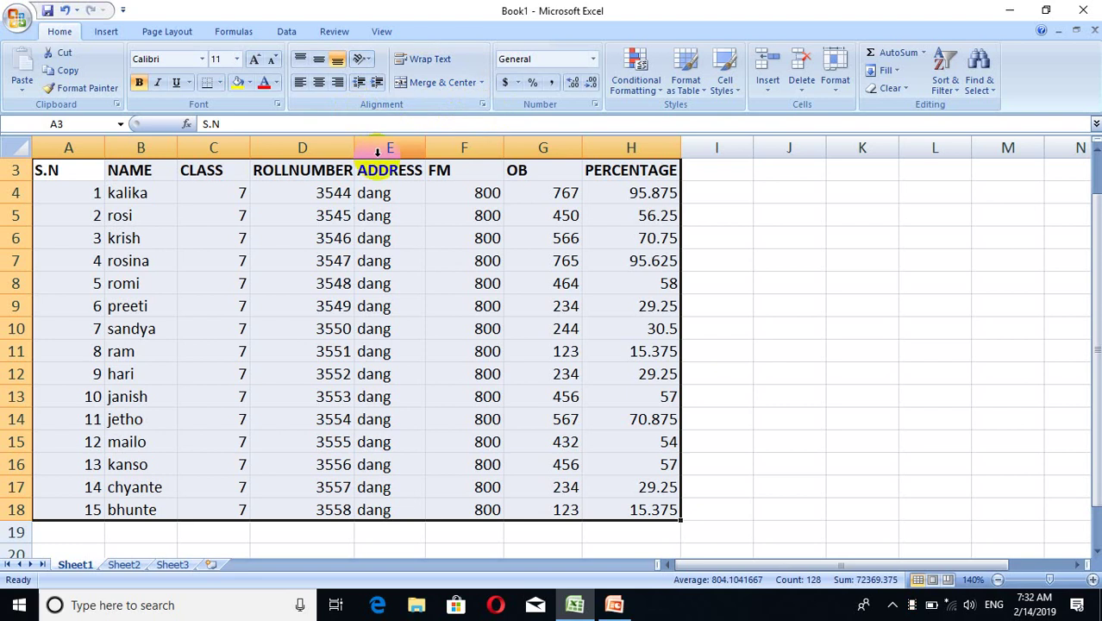
- Apply All Borders to the selected A3:H18 student table
{"action": "left_click", "coordinate": [218, 82]}
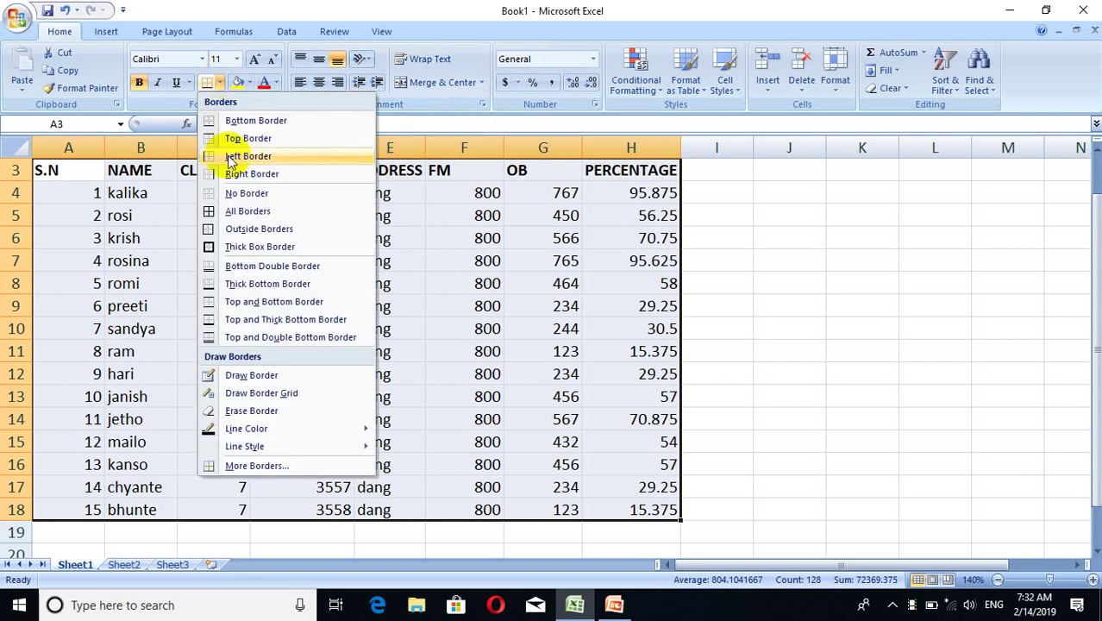
{"action": "left_click", "coordinate": [240, 212]}
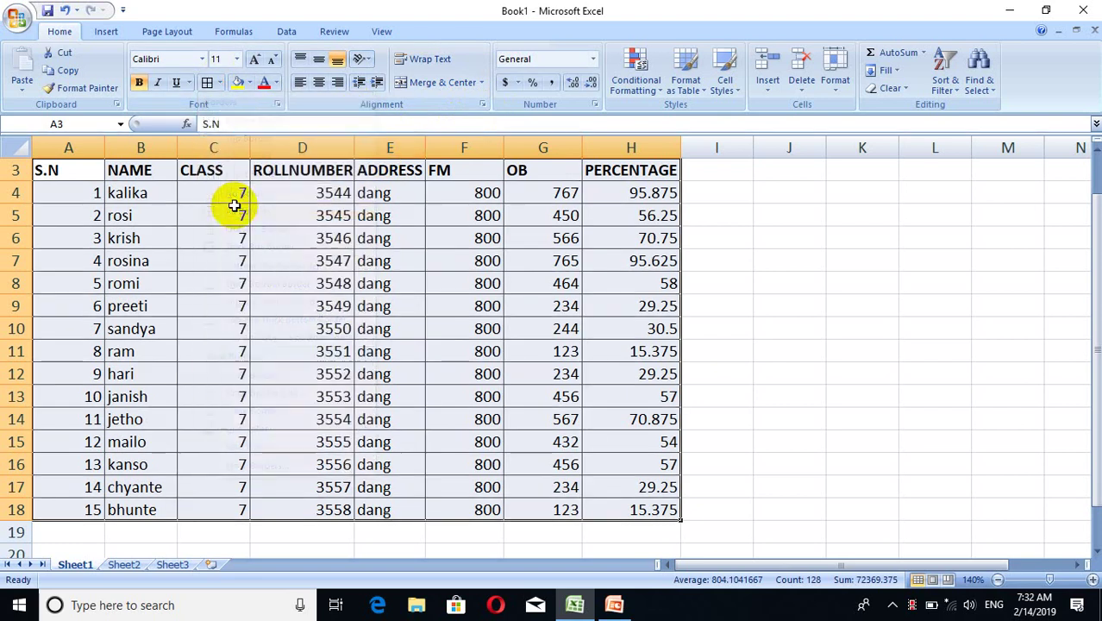
{"action": "left_click", "coordinate": [458, 312]}
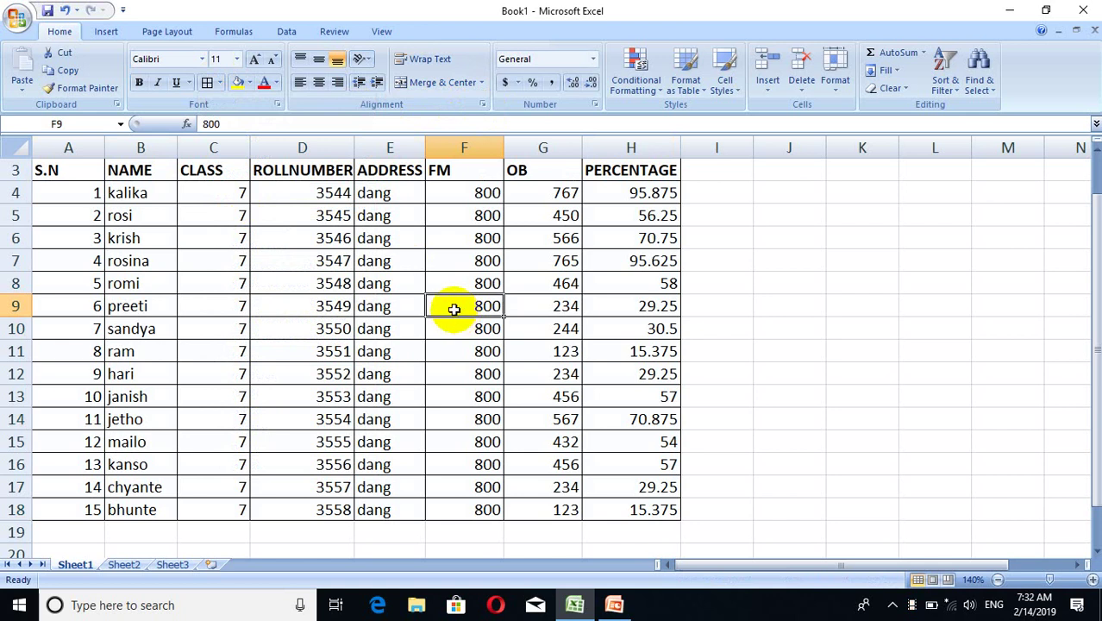
- Colour the row 3 header labels red as a first try
{"action": "left_click", "coordinate": [16, 169]}
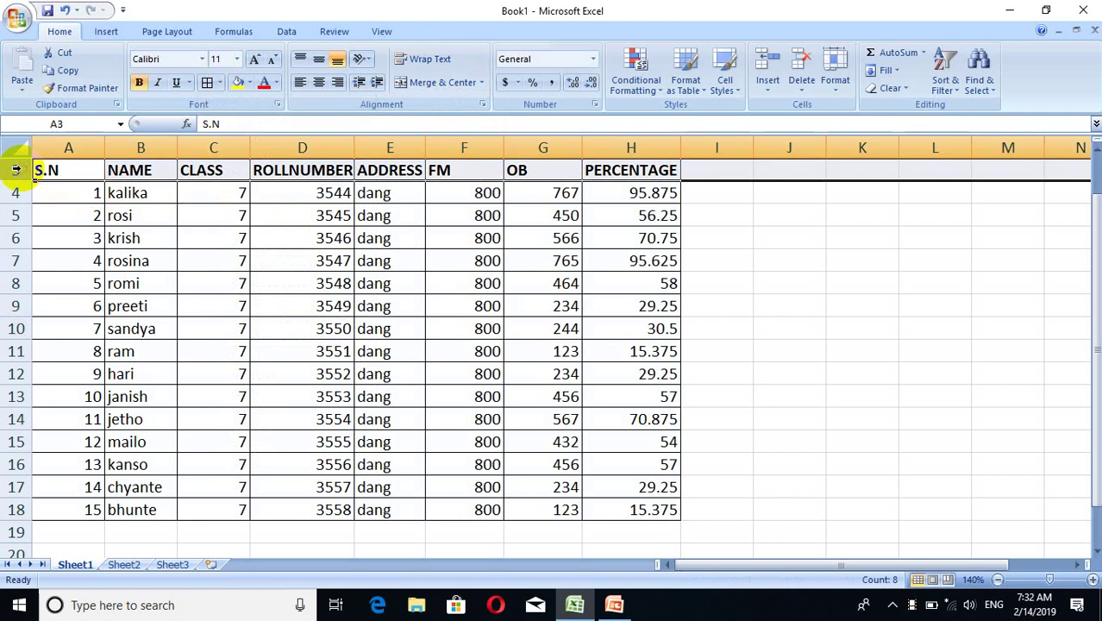
{"action": "left_click", "coordinate": [264, 86]}
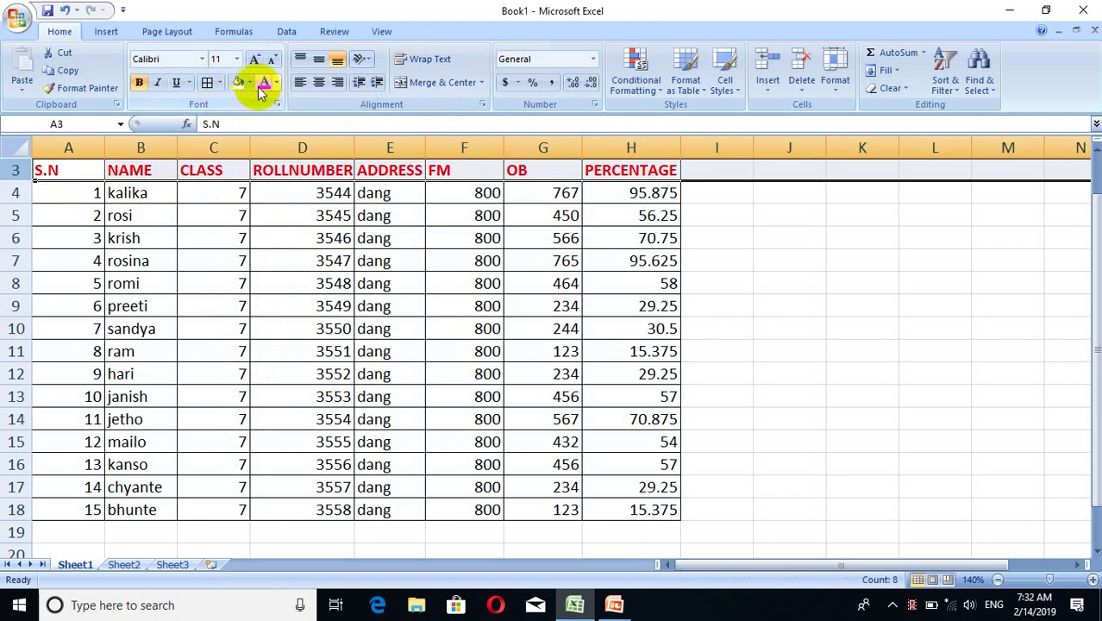
{"action": "left_click", "coordinate": [341, 195]}
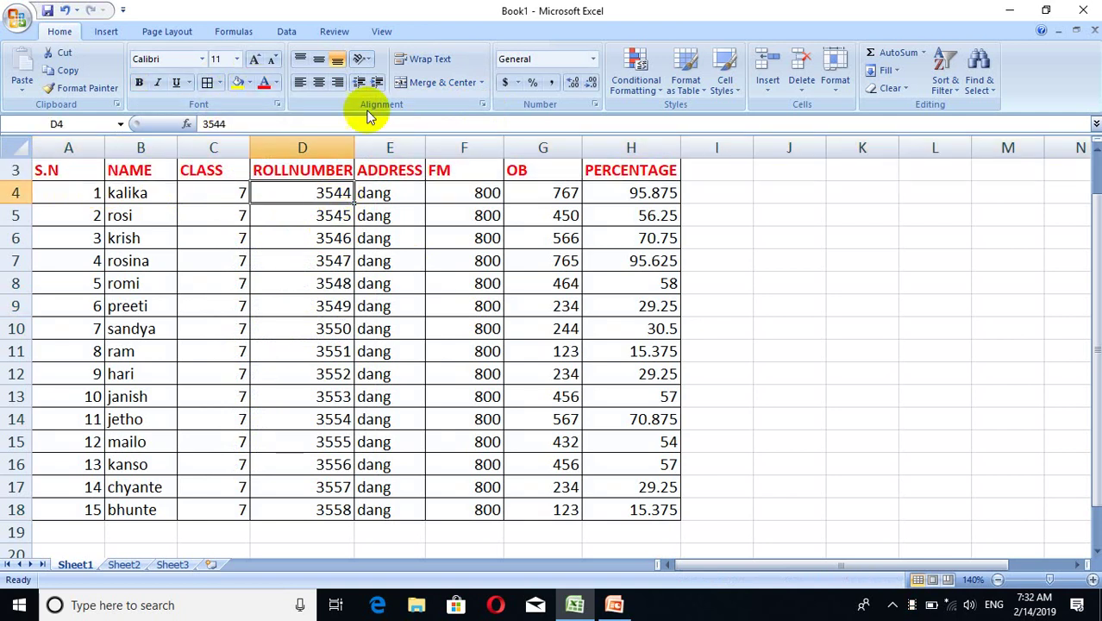
- Change the row 3 header text to dark blue and check the PERCENTAGE formulas in H5 and H4
{"action": "left_click", "coordinate": [16, 170]}
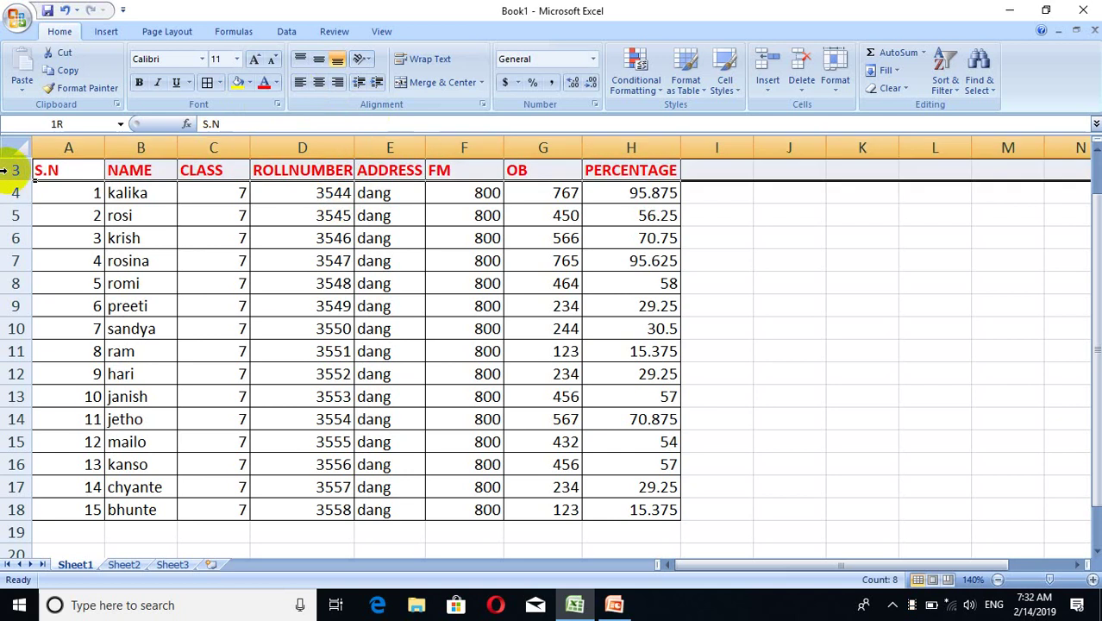
{"action": "left_click", "coordinate": [276, 83]}
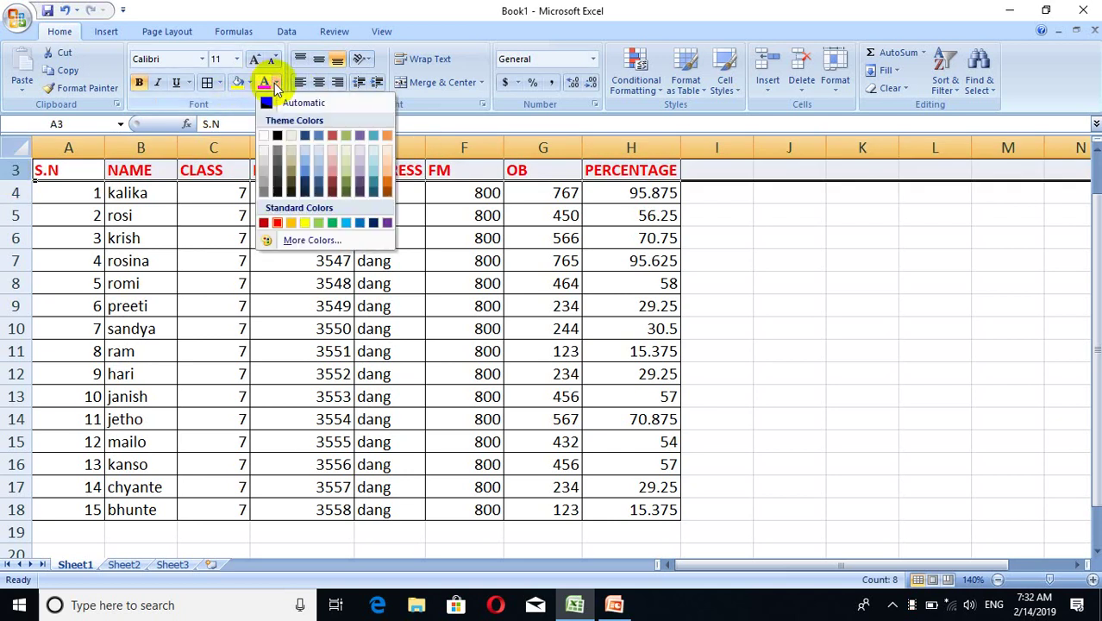
{"action": "left_click", "coordinate": [306, 136]}
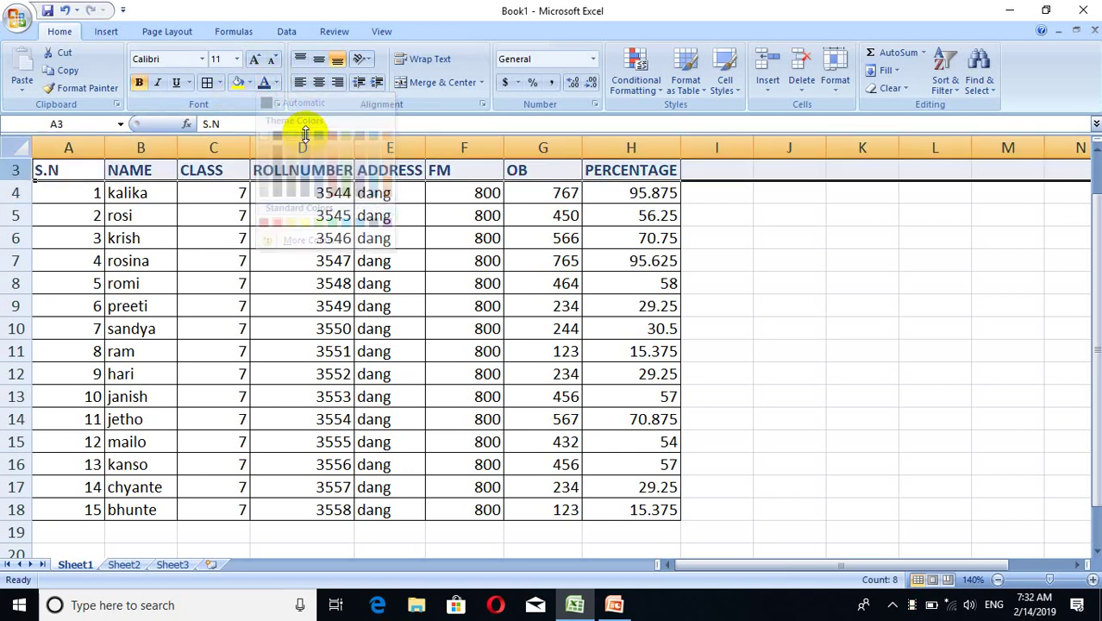
{"action": "left_click", "coordinate": [405, 229]}
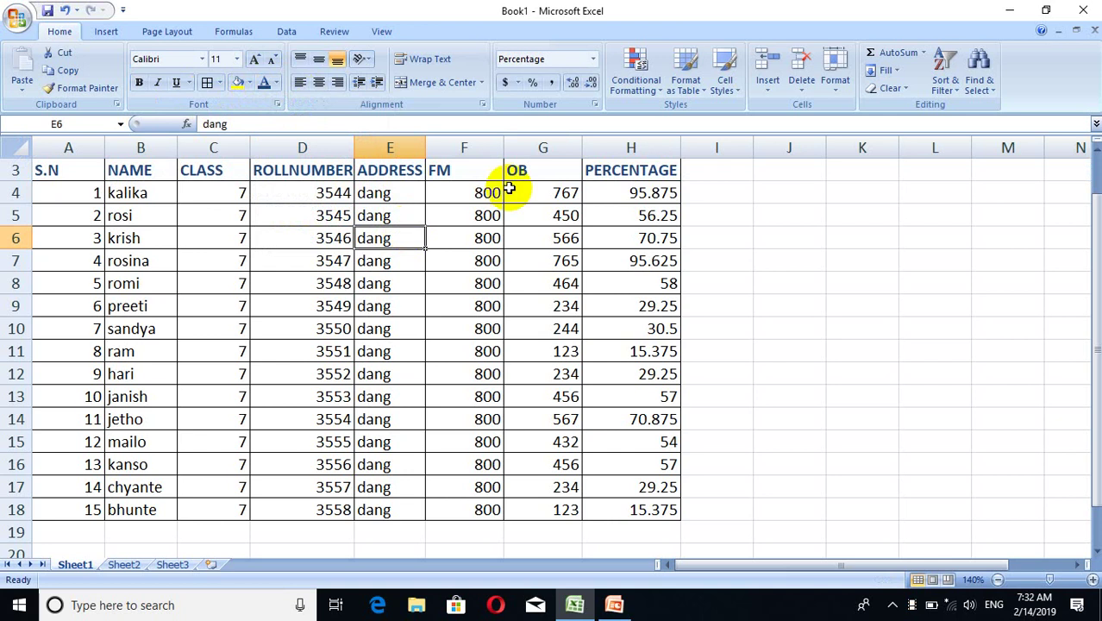
{"action": "left_click", "coordinate": [659, 209]}
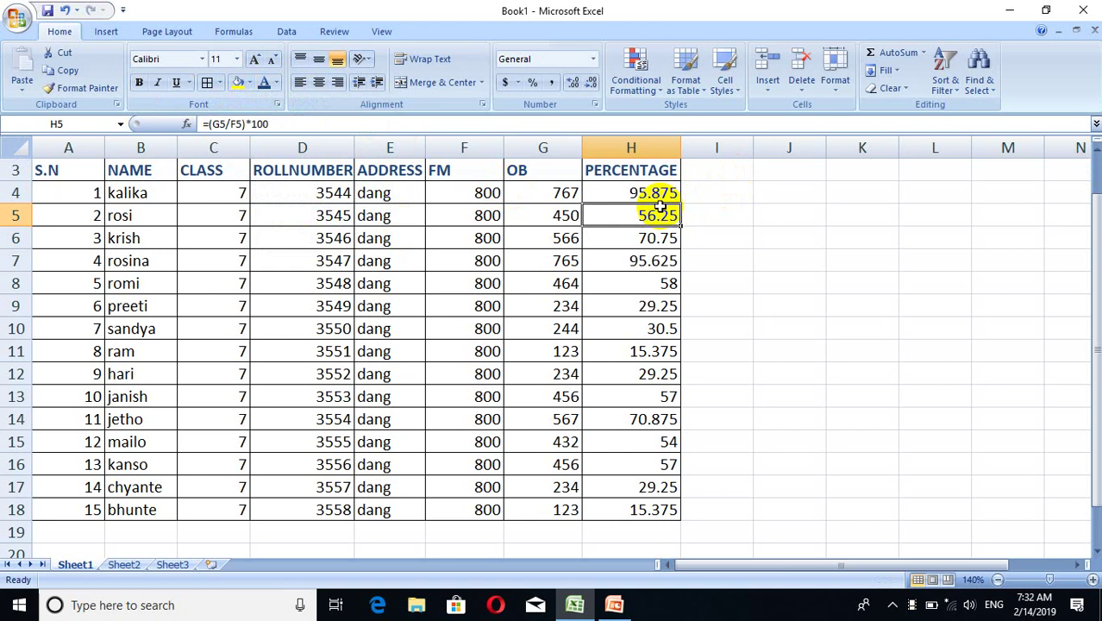
{"action": "left_click", "coordinate": [644, 192]}
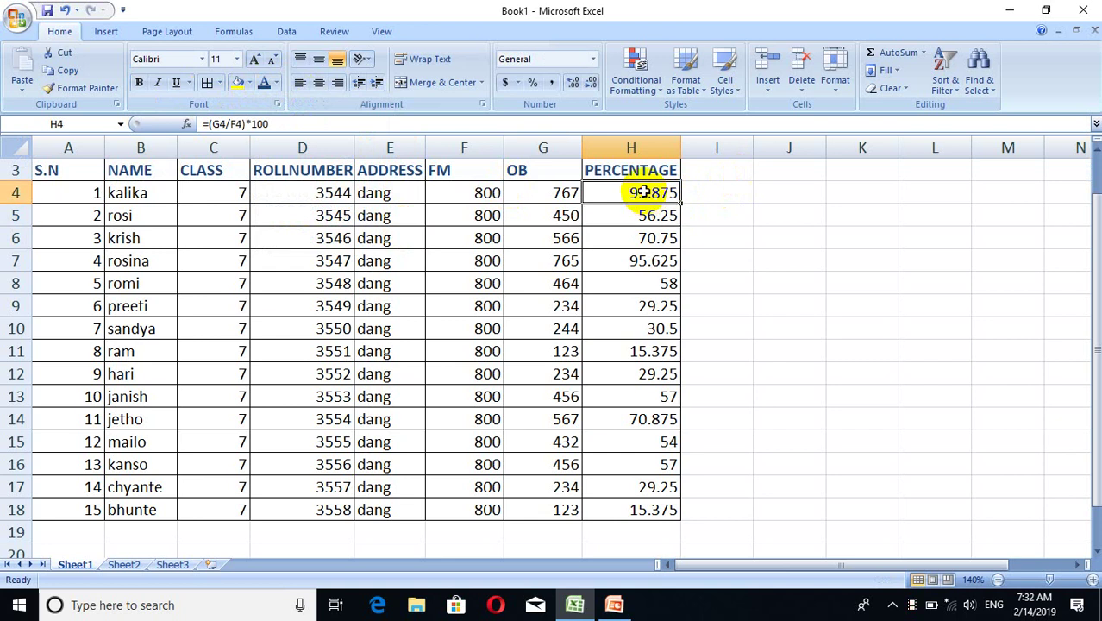
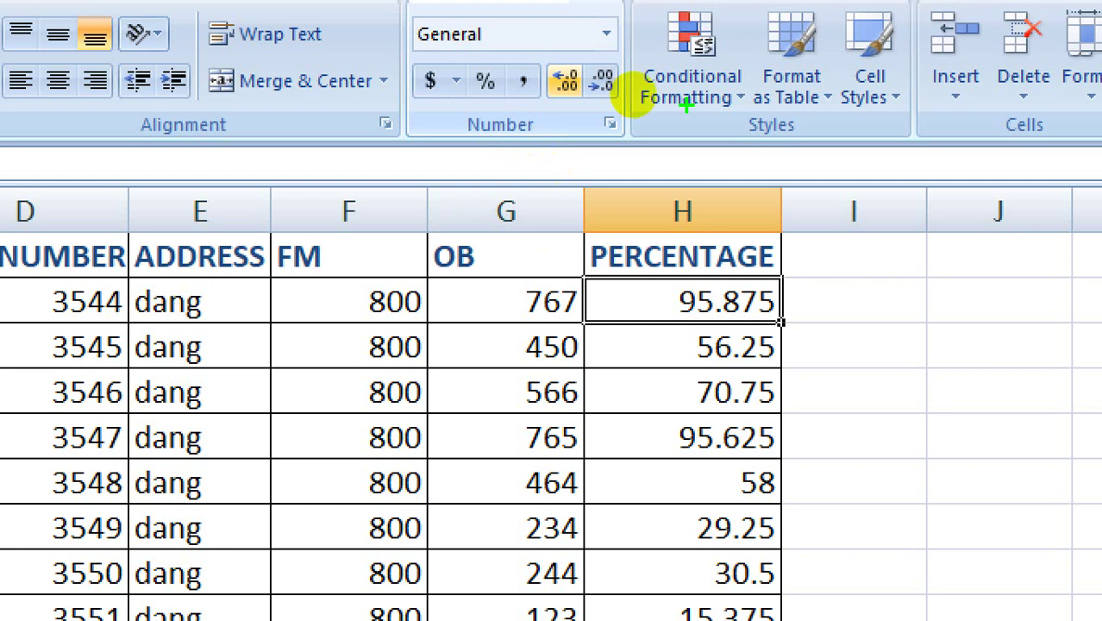
- Round the percentage in H4 to one decimal place so it shows 95.9
{"action": "left_click_drag", "start_coordinate": [600, 56], "coordinate": [584, 76]}
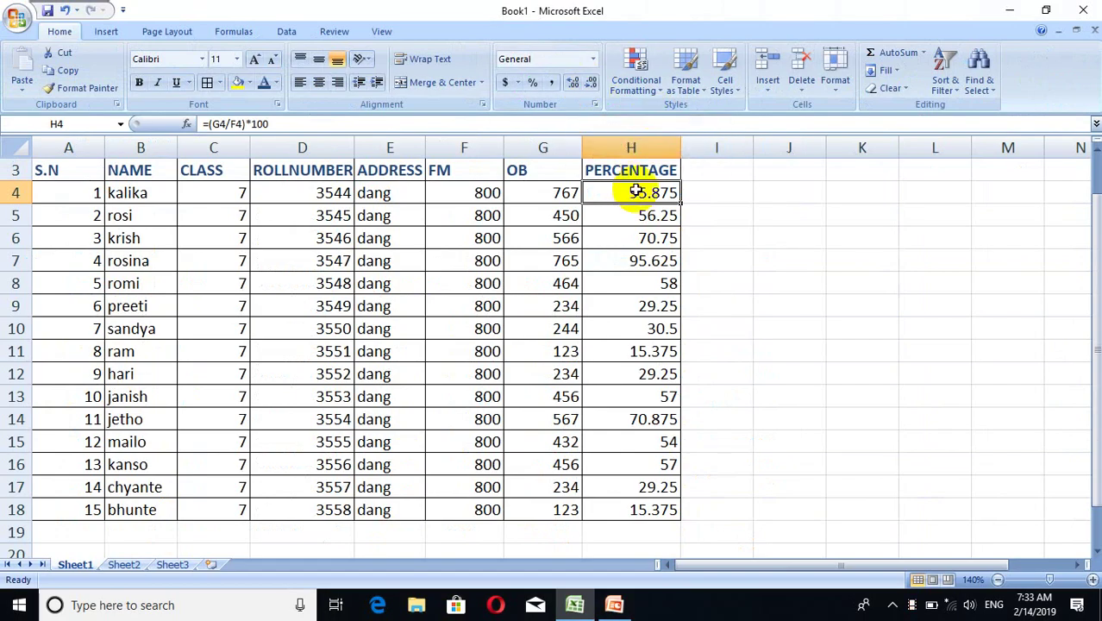
{"action": "left_click", "coordinate": [574, 87]}
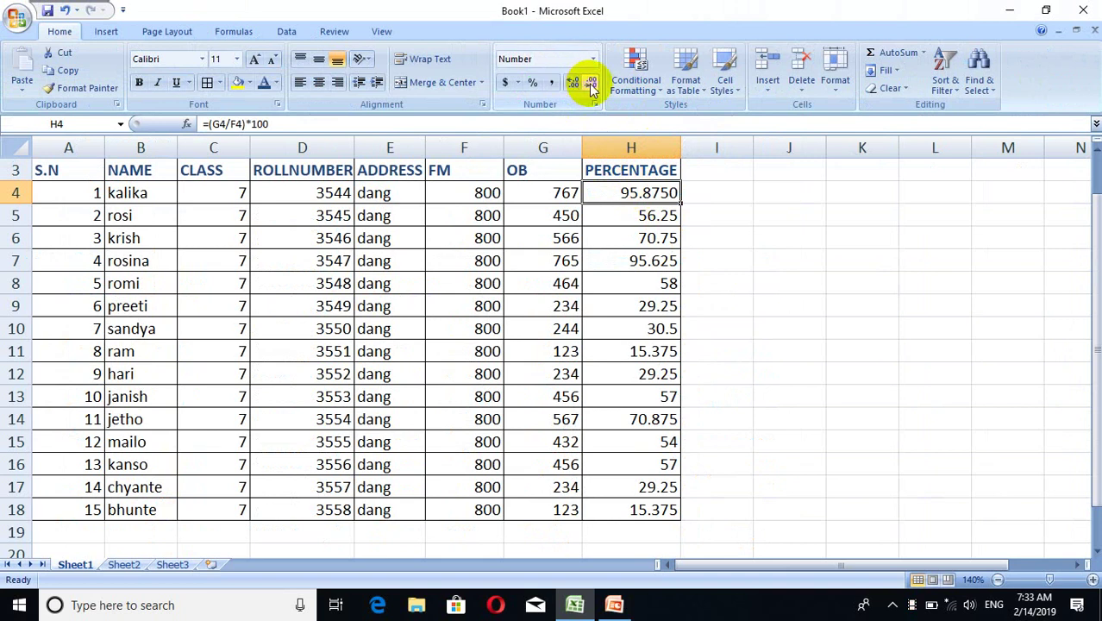
{"action": "left_click", "coordinate": [591, 87]}
{"action": "left_click", "coordinate": [592, 87]}
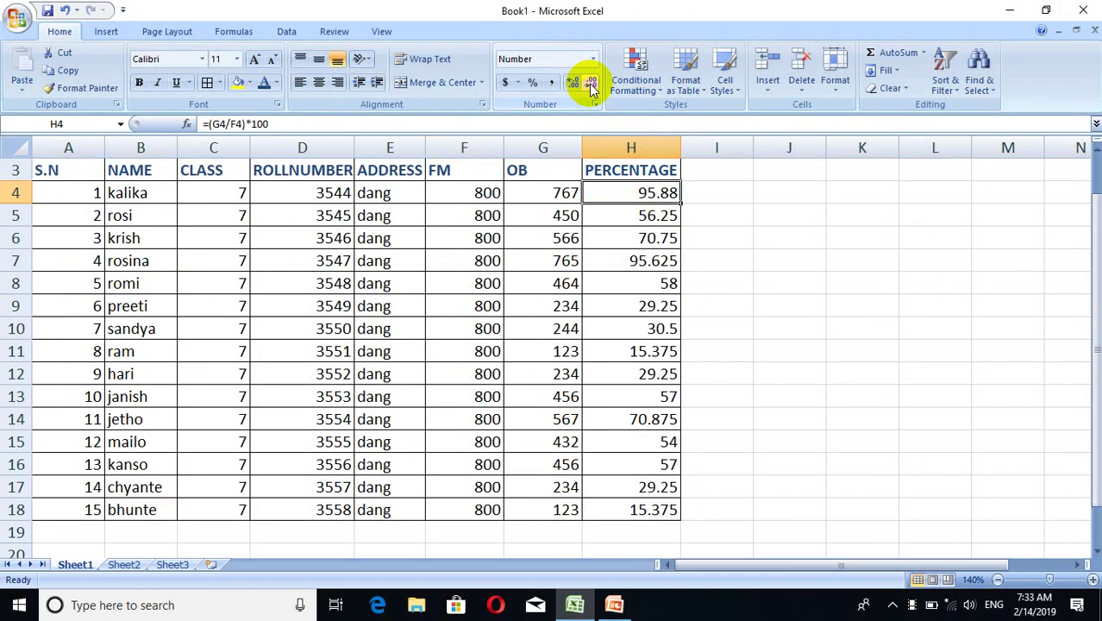
{"action": "left_click", "coordinate": [591, 87]}
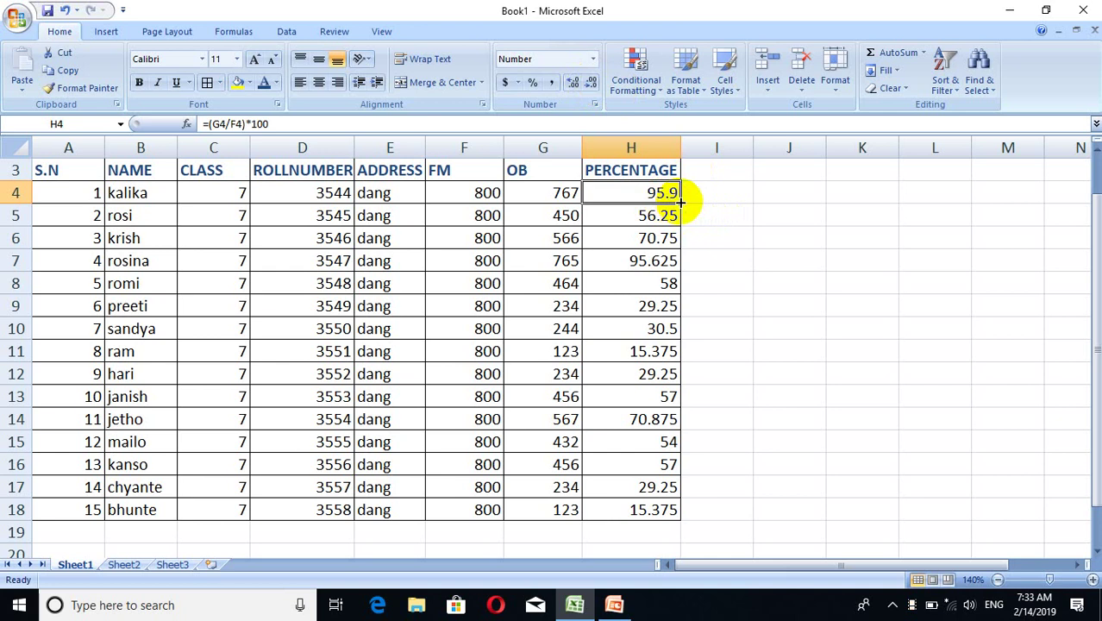
- Copy H4's one-decimal format down to H18 so all percentages show one decimal
{"action": "left_click_drag", "start_coordinate": [680, 202], "coordinate": [680, 518]}
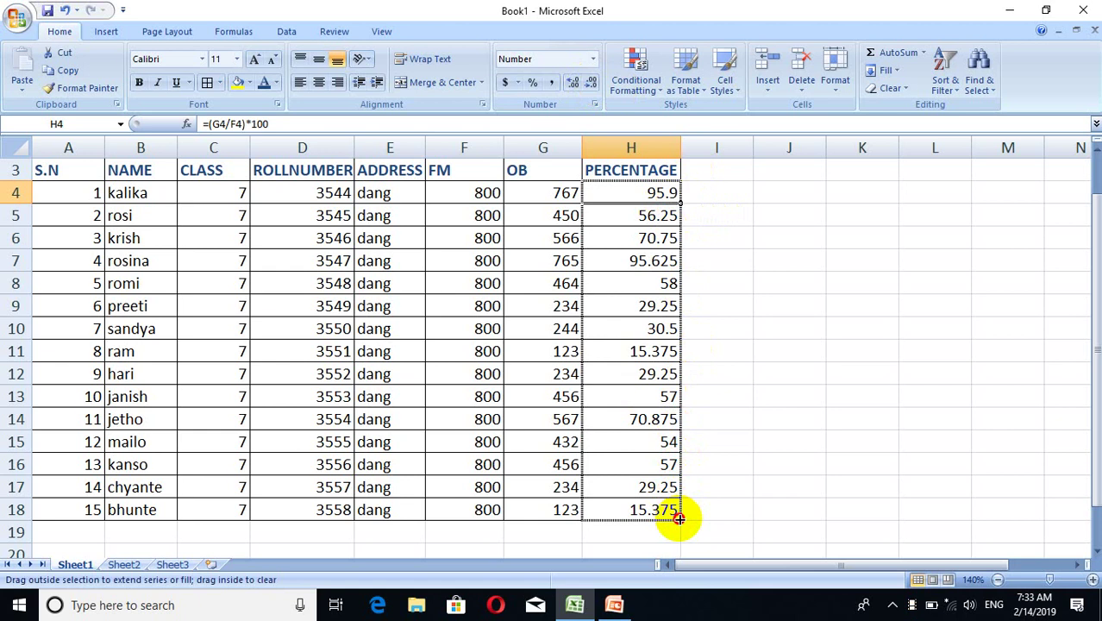
{"action": "left_click_drag", "start_coordinate": [678, 518], "coordinate": [680, 519]}
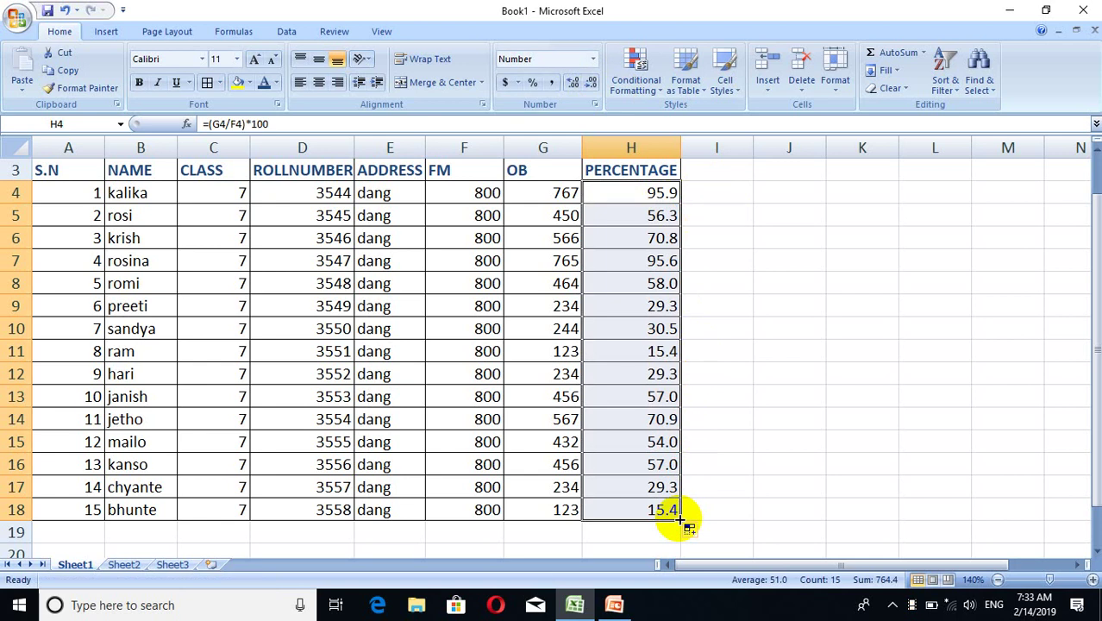
{"action": "left_click", "coordinate": [794, 407]}
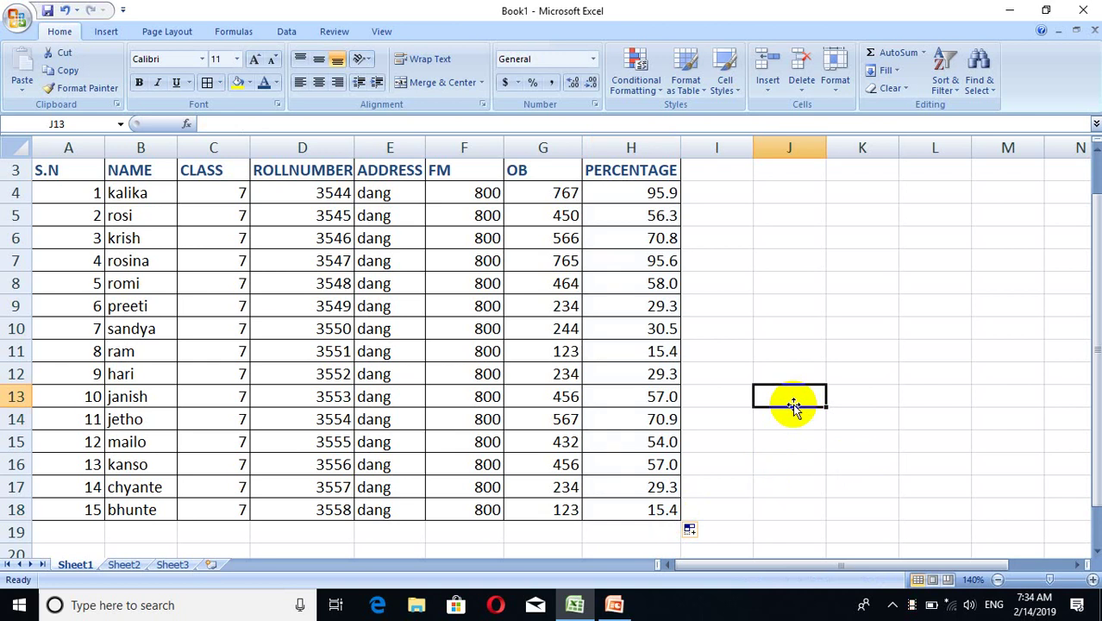
- Enter the heading RESULT in cell I3
{"action": "left_click", "coordinate": [715, 195]}
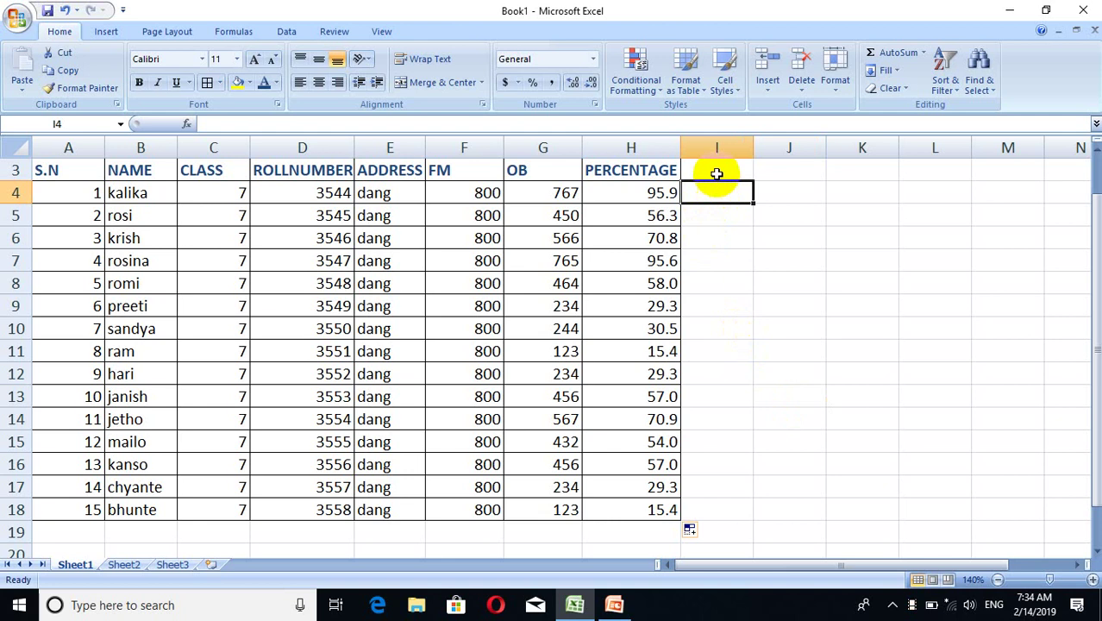
{"action": "left_click", "coordinate": [716, 175]}
{"action": "type", "text": "res"}
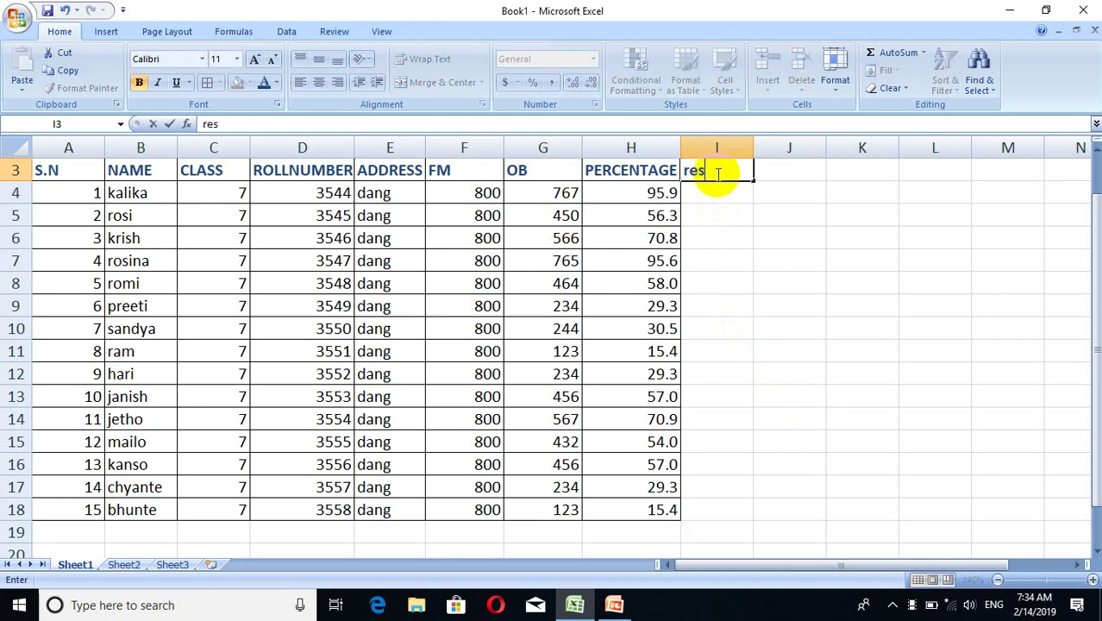
{"action": "type", "text": "u"}
{"action": "key", "text": "BackSpace"}
{"action": "key", "text": "BackSpace"}
{"action": "key", "text": "BackSpace"}
{"action": "key", "text": "BackSpace"}
{"action": "type", "text": "RESUL"}
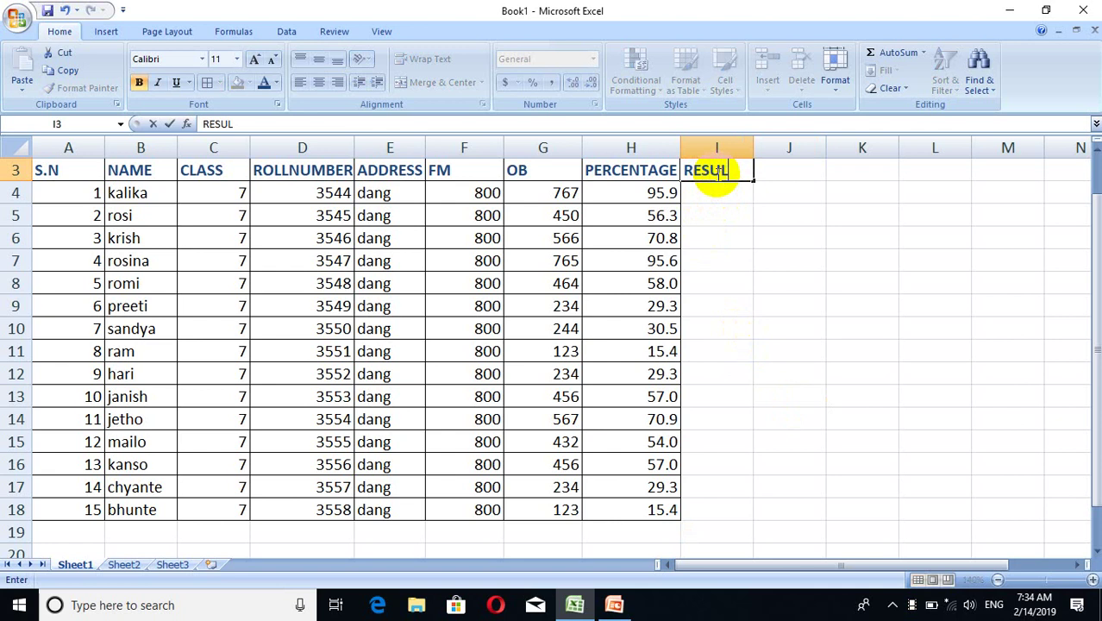
{"action": "type", "text": "T"}
{"action": "key", "text": "Return"}
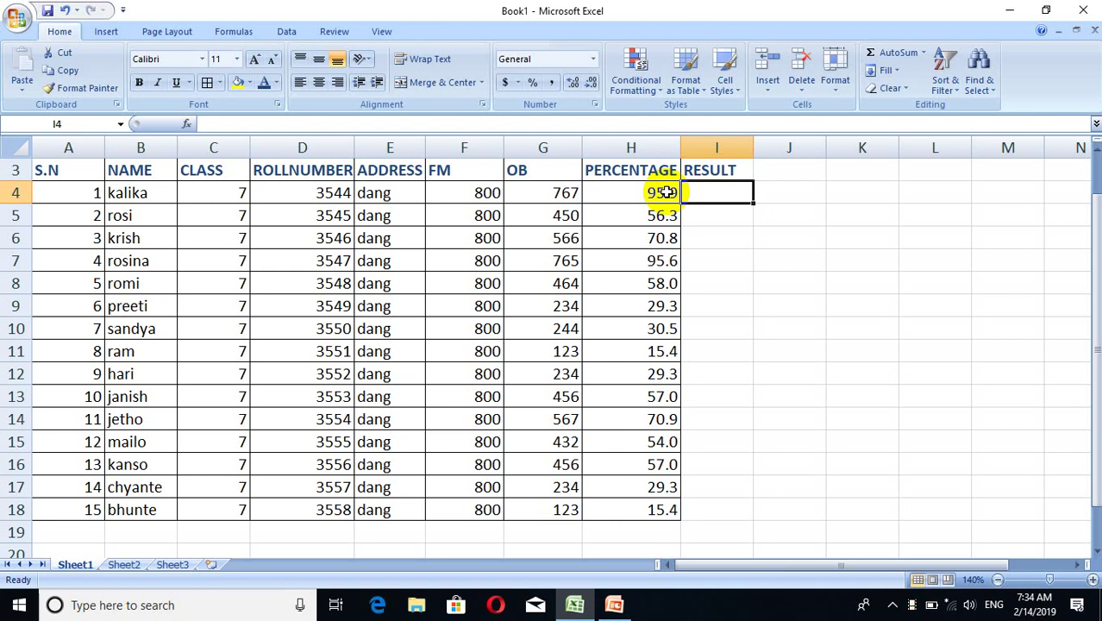
- Enter =IF(H4>=50,passed,fail) in I4, which currently displays #NAME?
{"action": "type", "text": "if"}
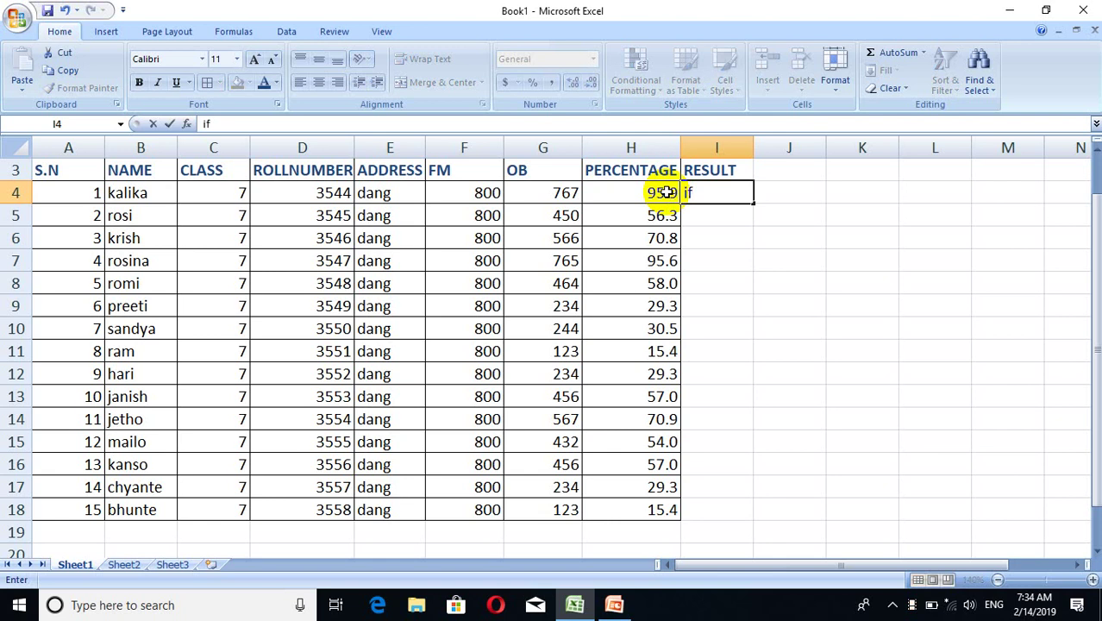
{"action": "type", "text": "("}
{"action": "key", "text": "BackSpace"}
{"action": "key", "text": "BackSpace"}
{"action": "key", "text": "BackSpace"}
{"action": "type", "text": "=if"}
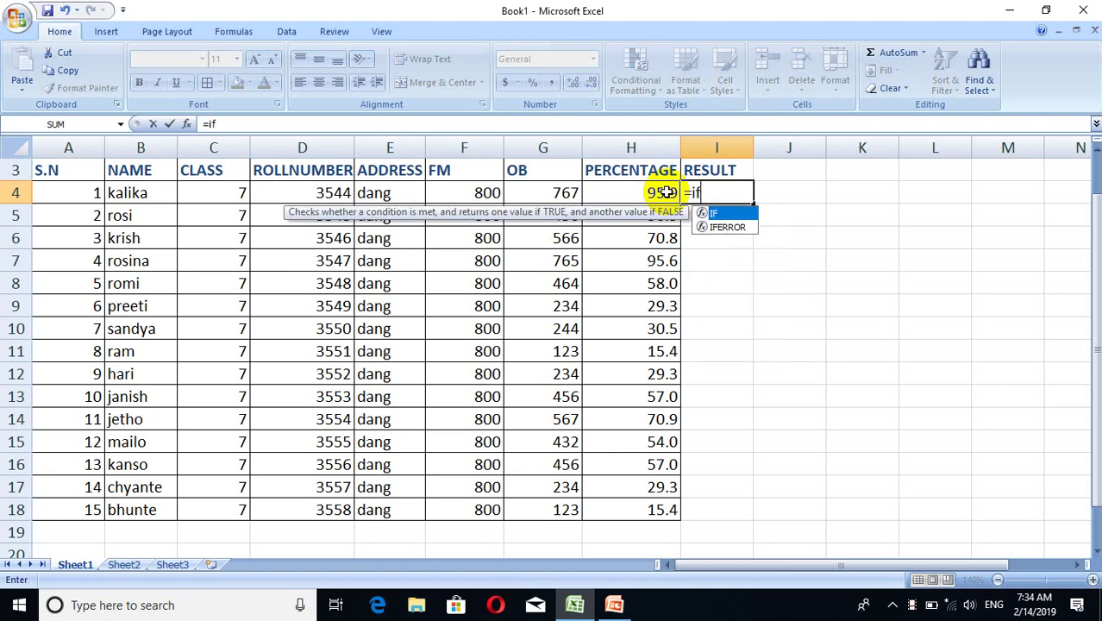
{"action": "type", "text": "("}
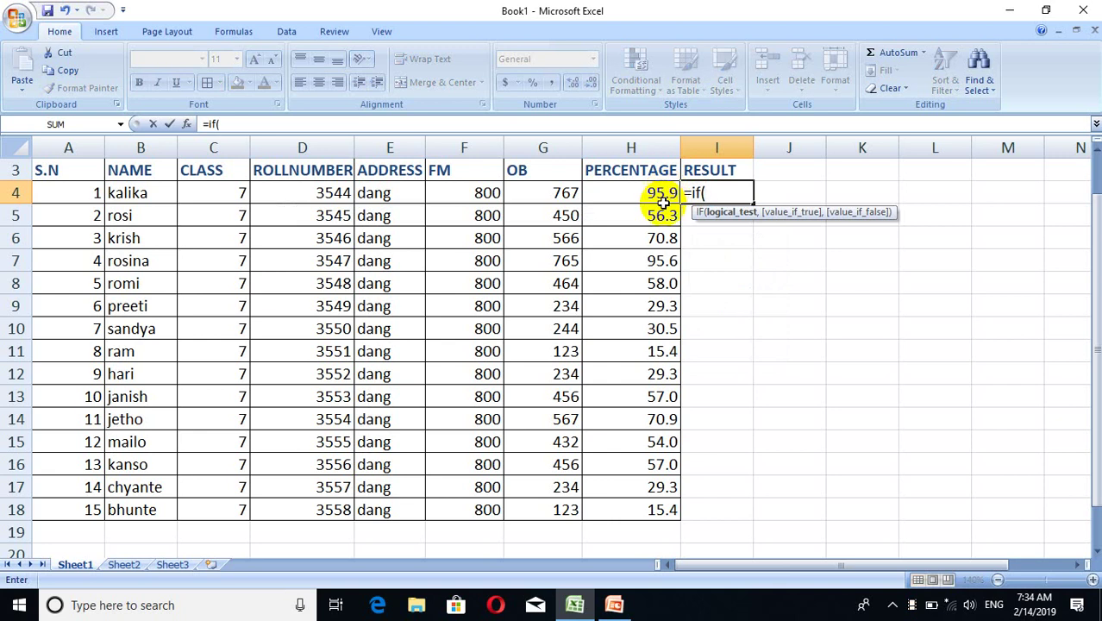
{"action": "left_click", "coordinate": [662, 195]}
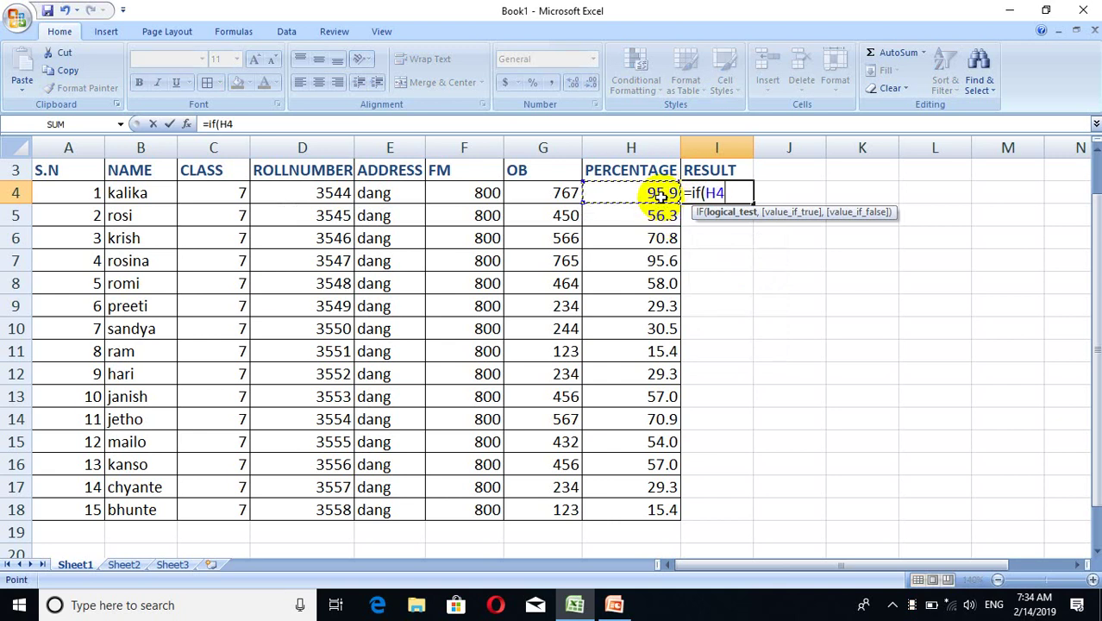
{"action": "type", "text": ">"}
{"action": "type", "text": "="}
{"action": "type", "text": "50"}
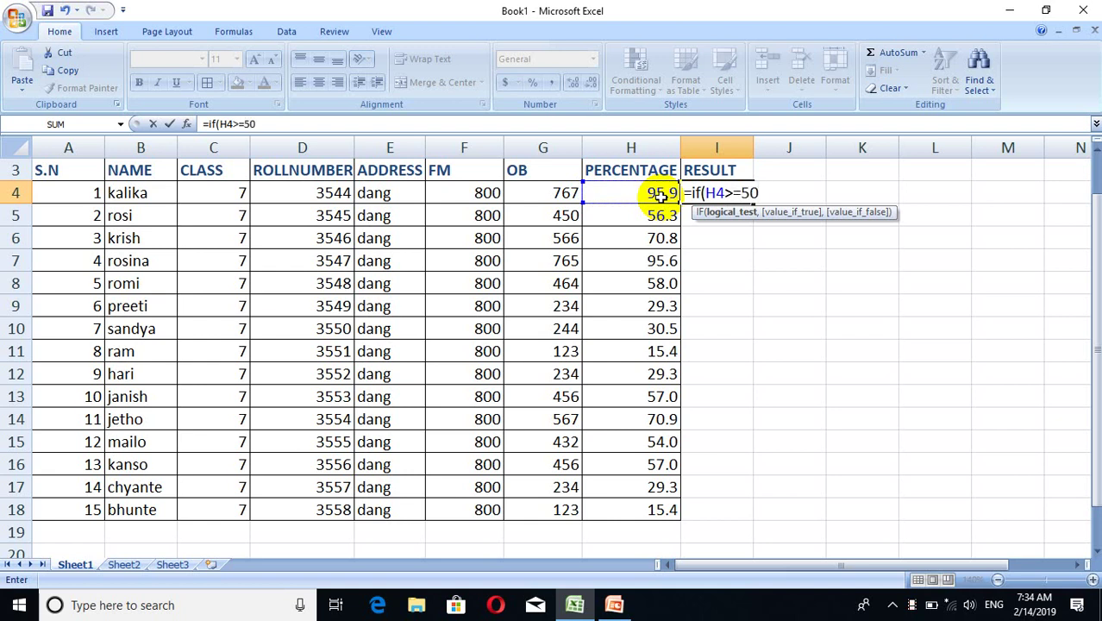
{"action": "type", "text": ",\""}
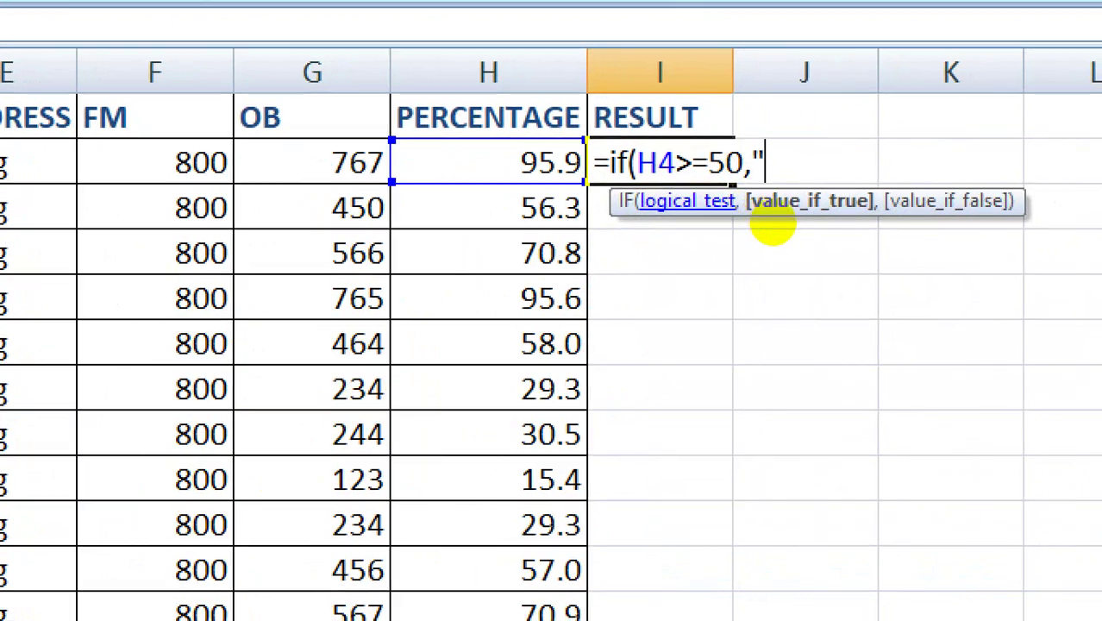
{"action": "left_click", "coordinate": [772, 224]}
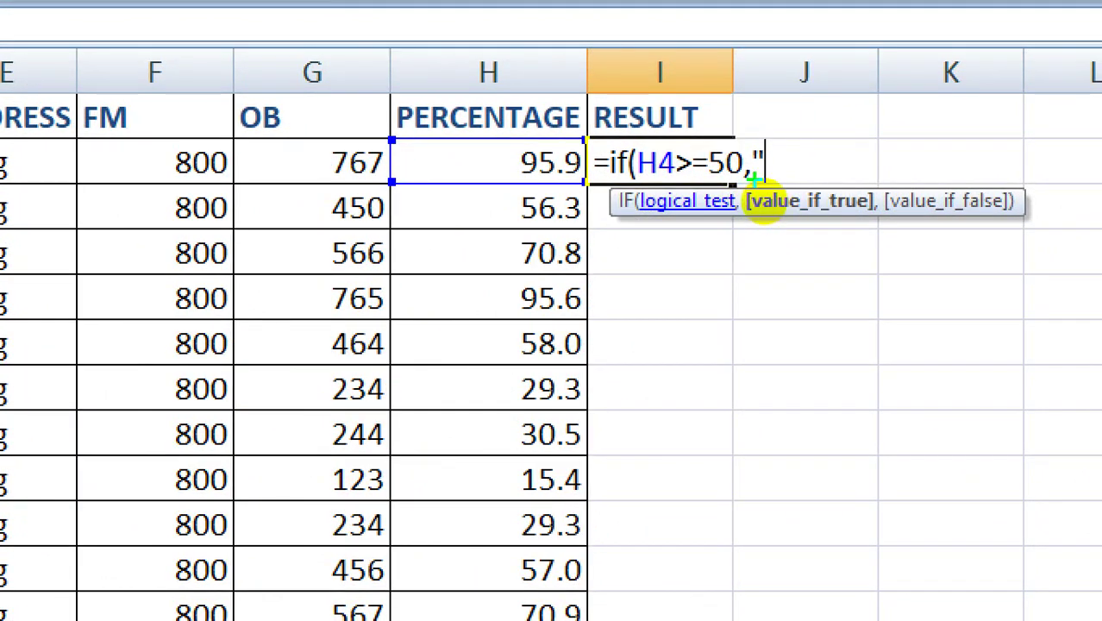
{"action": "mouse_move", "coordinate": [772, 222]}
{"action": "left_mouse_down"}
{"action": "mouse_move", "coordinate": [828, 212]}
{"action": "mouse_move", "coordinate": [742, 214]}
{"action": "left_mouse_up"}
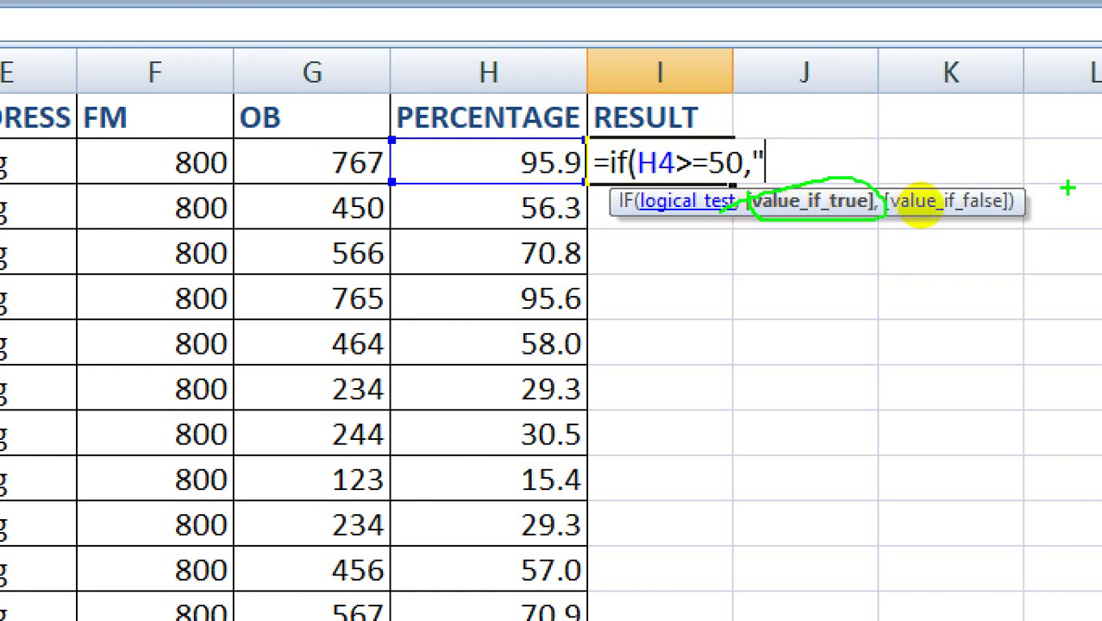
{"action": "mouse_move", "coordinate": [898, 172]}
{"action": "left_mouse_down"}
{"action": "mouse_move", "coordinate": [894, 205]}
{"action": "mouse_move", "coordinate": [853, 208]}
{"action": "left_mouse_up"}
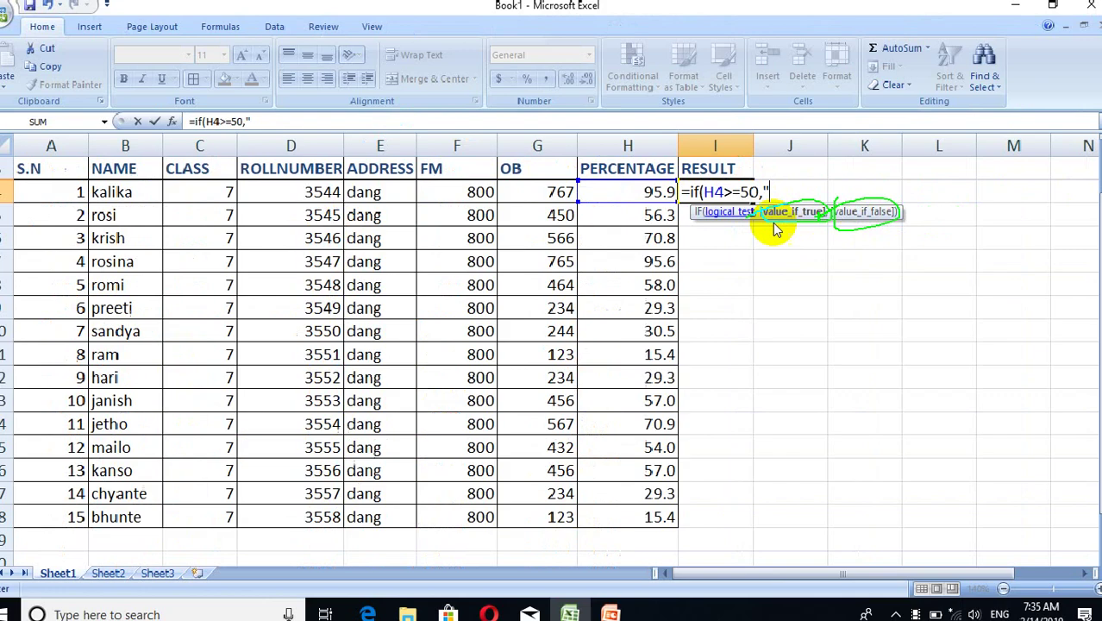
{"action": "key", "text": "BackSpace"}
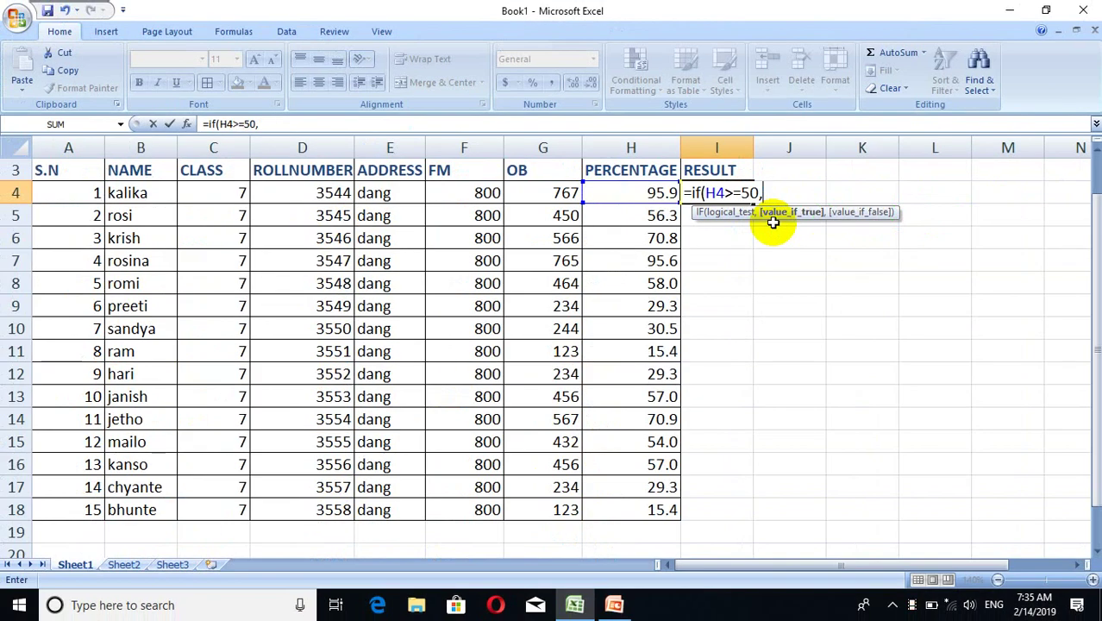
{"action": "type", "text": "passed"}
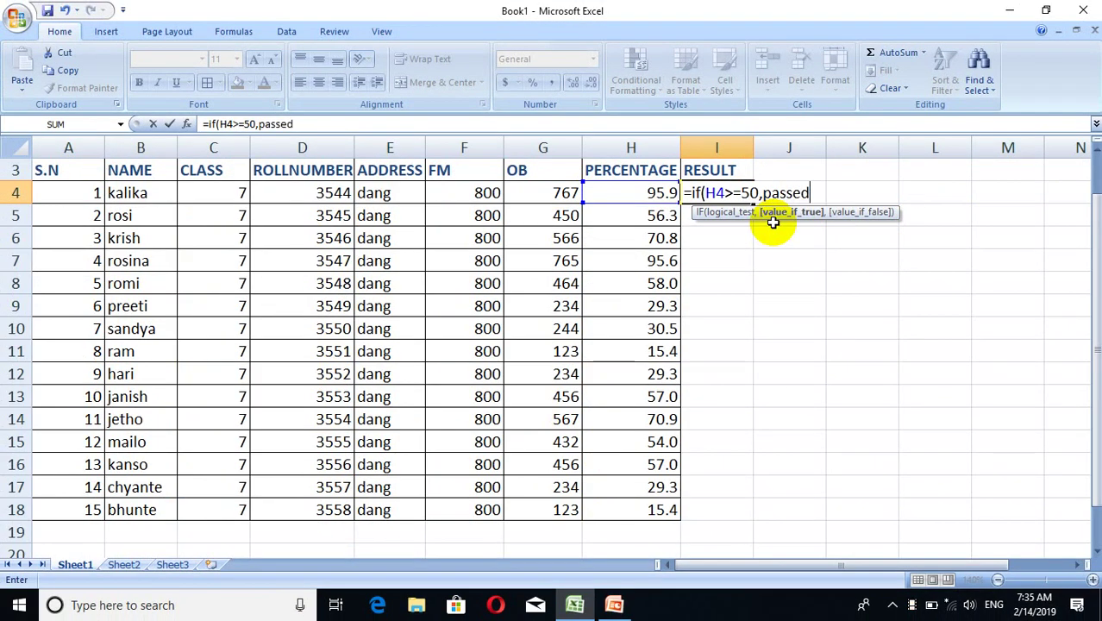
{"action": "type", "text": ",fai"}
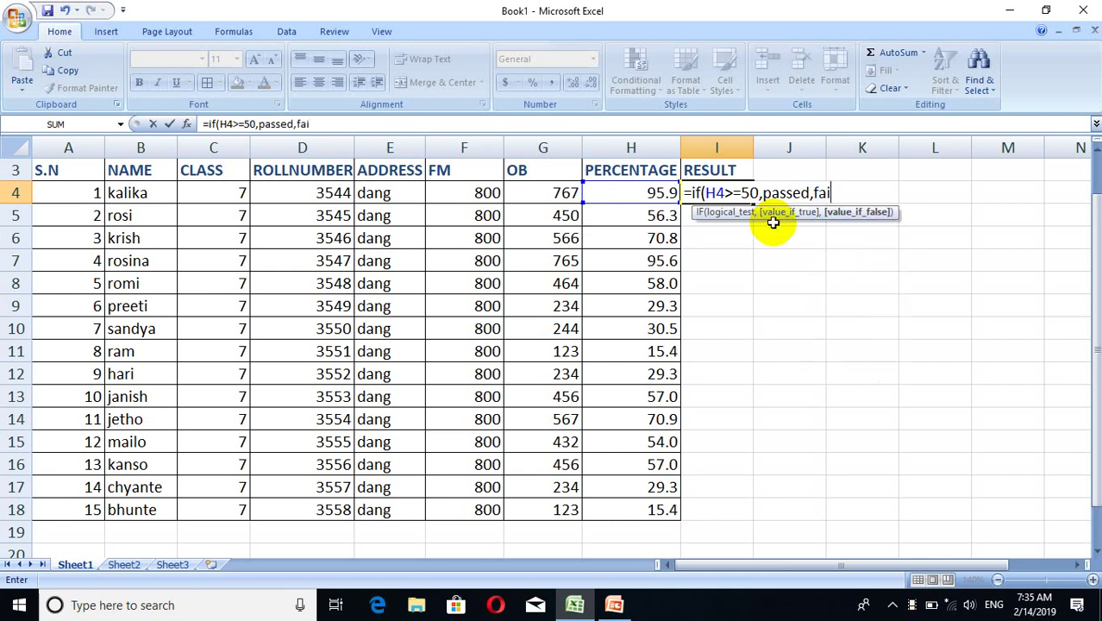
{"action": "type", "text": "l"}
{"action": "type", "text": ")"}
{"action": "key", "text": "Return"}
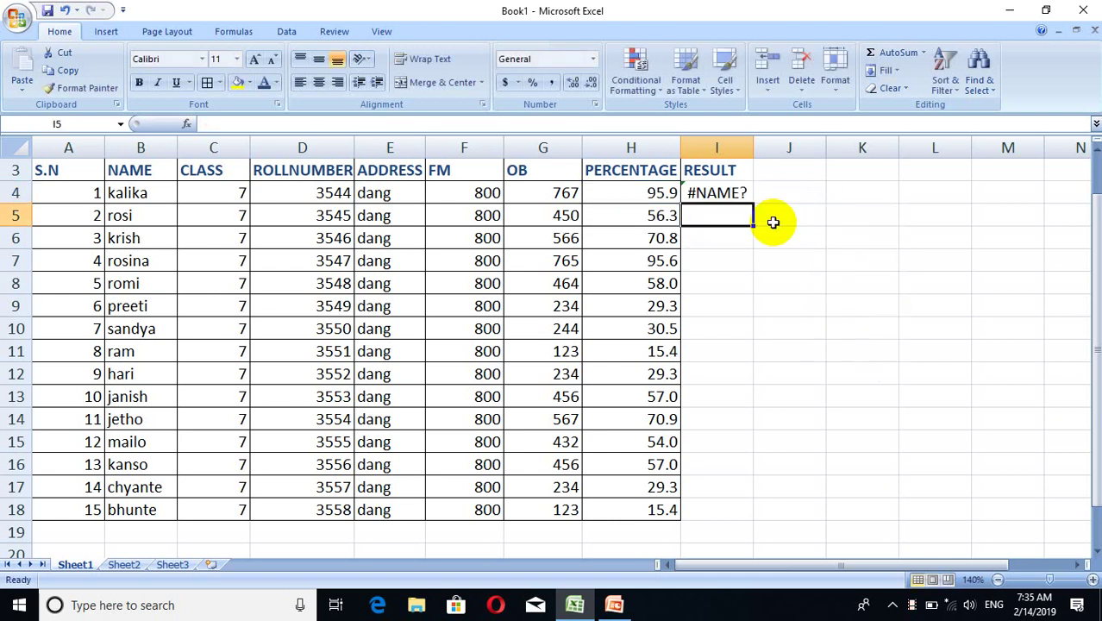
- Correct I4's formula to =IF(H4>=50,"passed","fail") so it shows passed
{"action": "left_click", "coordinate": [725, 194]}
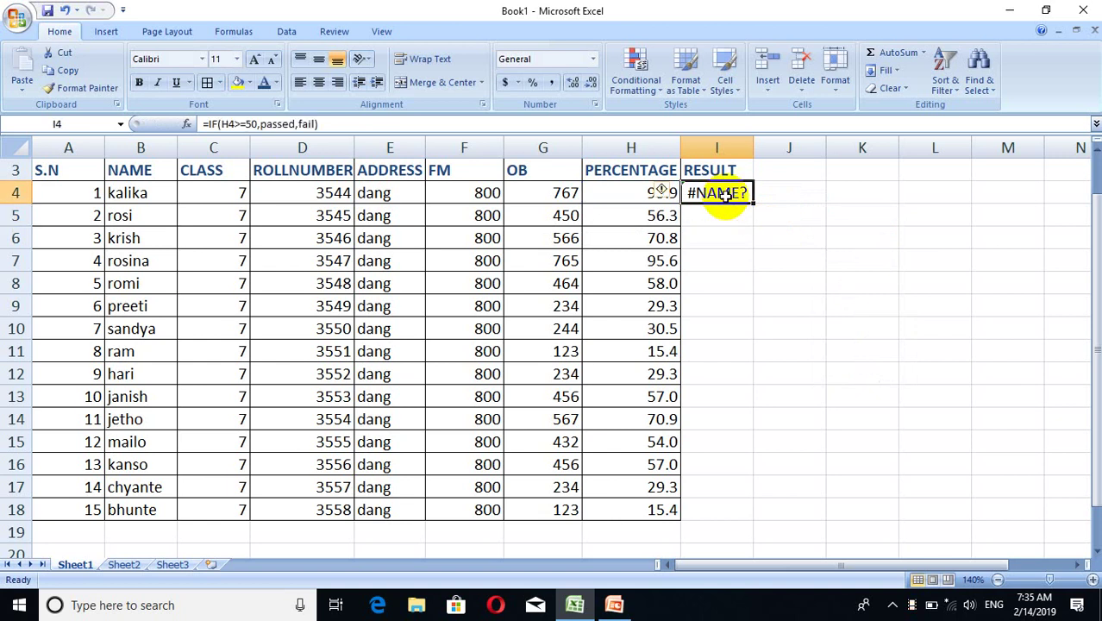
{"action": "left_click", "coordinate": [346, 123]}
{"action": "key", "text": "Left"}
{"action": "key", "text": "Left"}
{"action": "key", "text": "Left"}
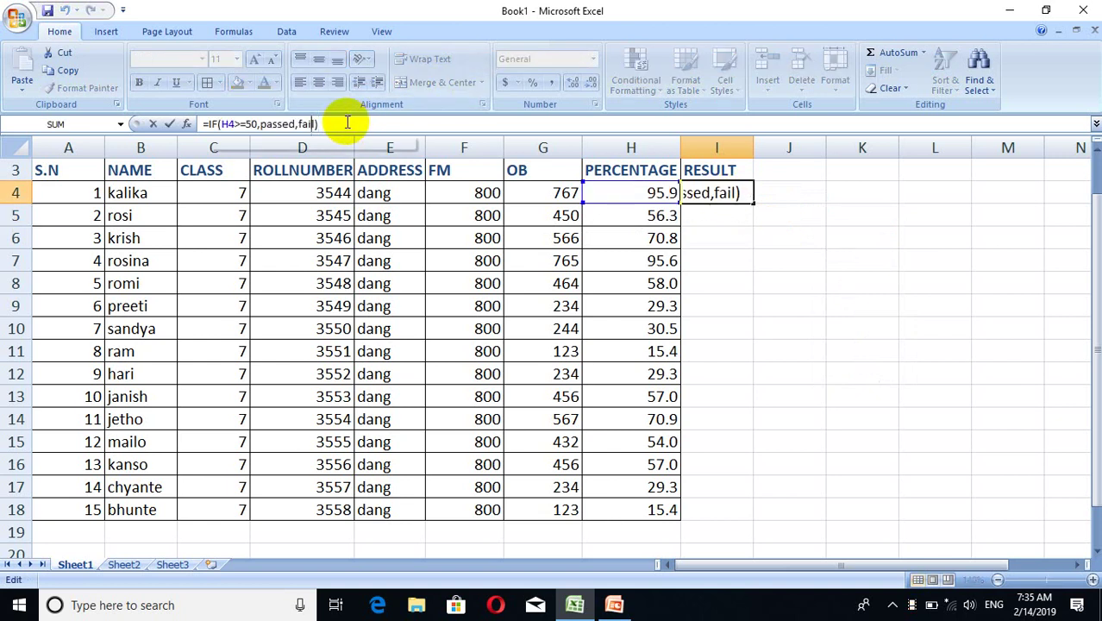
{"action": "key", "text": "Left"}
{"action": "key", "text": "Left"}
{"action": "key", "text": "Left"}
{"action": "key", "text": "Left"}
{"action": "key", "text": "Left"}
{"action": "key", "text": "Left"}
{"action": "key", "text": "Left"}
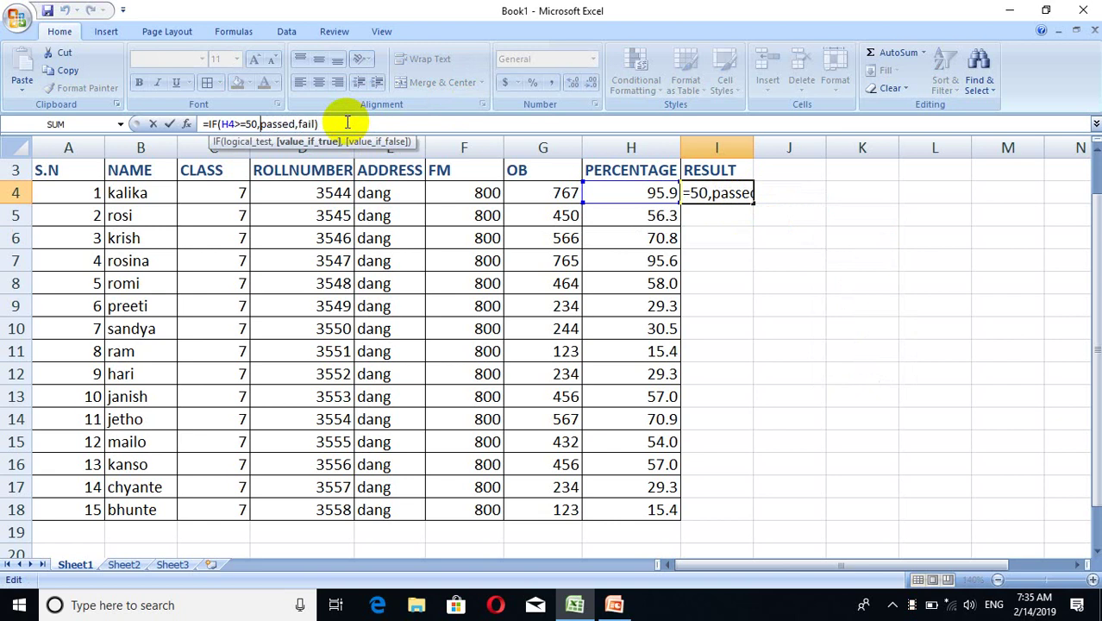
{"action": "type", "text": "'"}
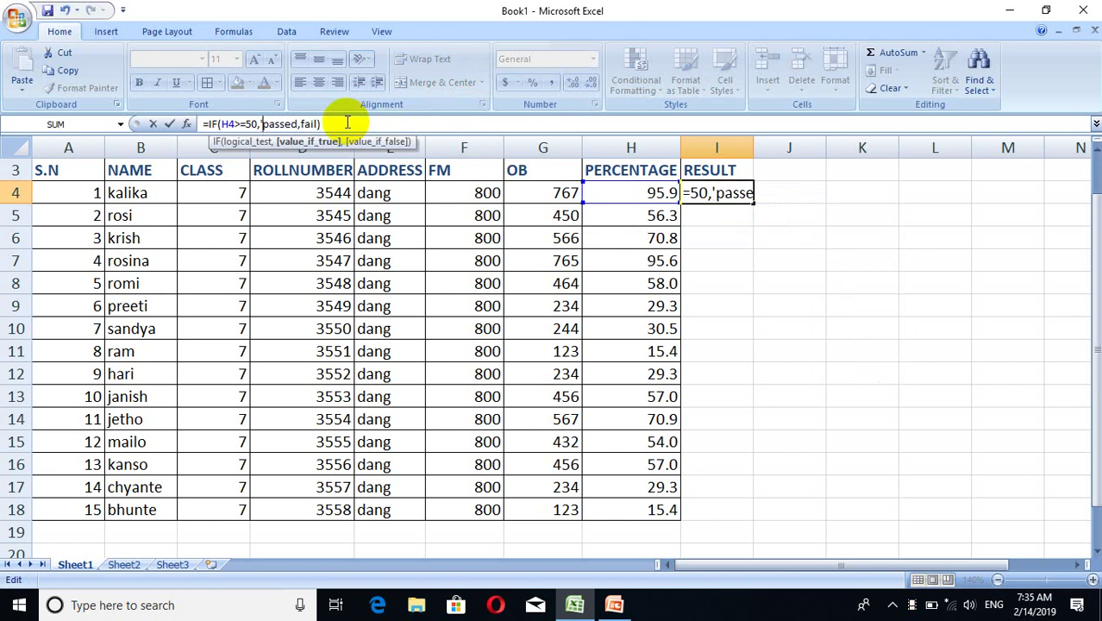
{"action": "key", "text": "BackSpace"}
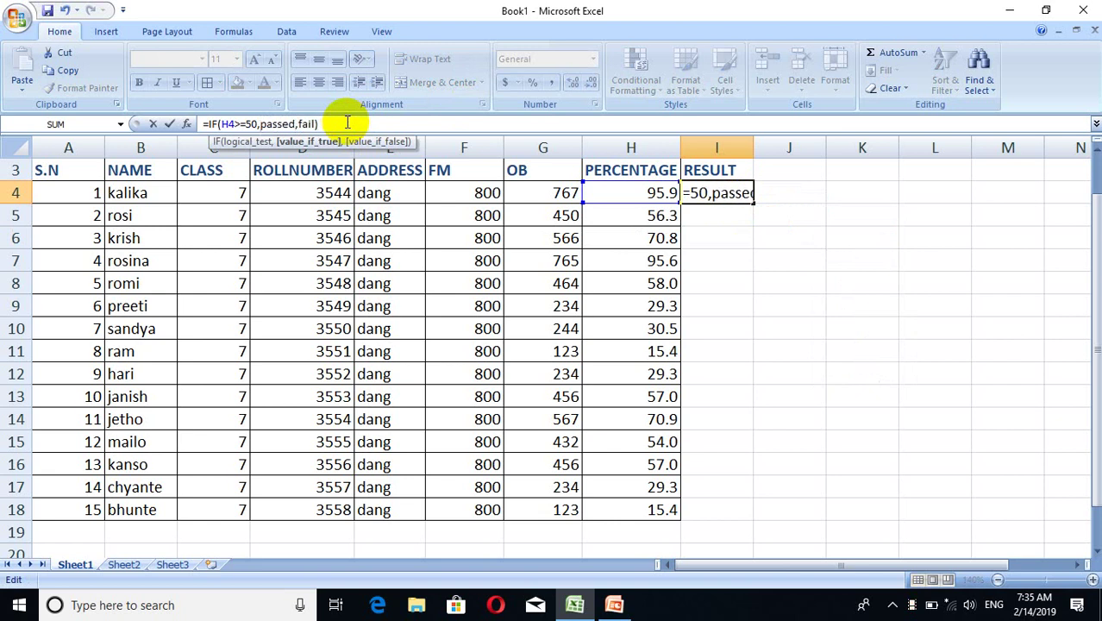
{"action": "type", "text": "\""}
{"action": "key", "text": "Right"}
{"action": "key", "text": "Right"}
{"action": "key", "text": "Right"}
{"action": "key", "text": "Right"}
{"action": "key", "text": "Right"}
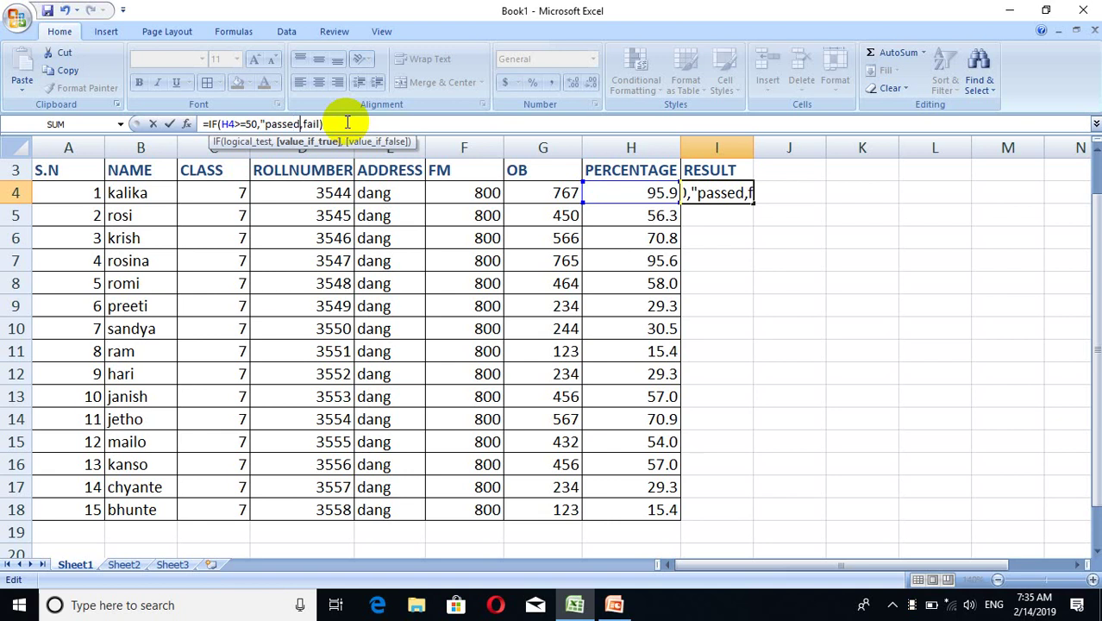
{"action": "type", "text": "\""}
{"action": "key", "text": "Right"}
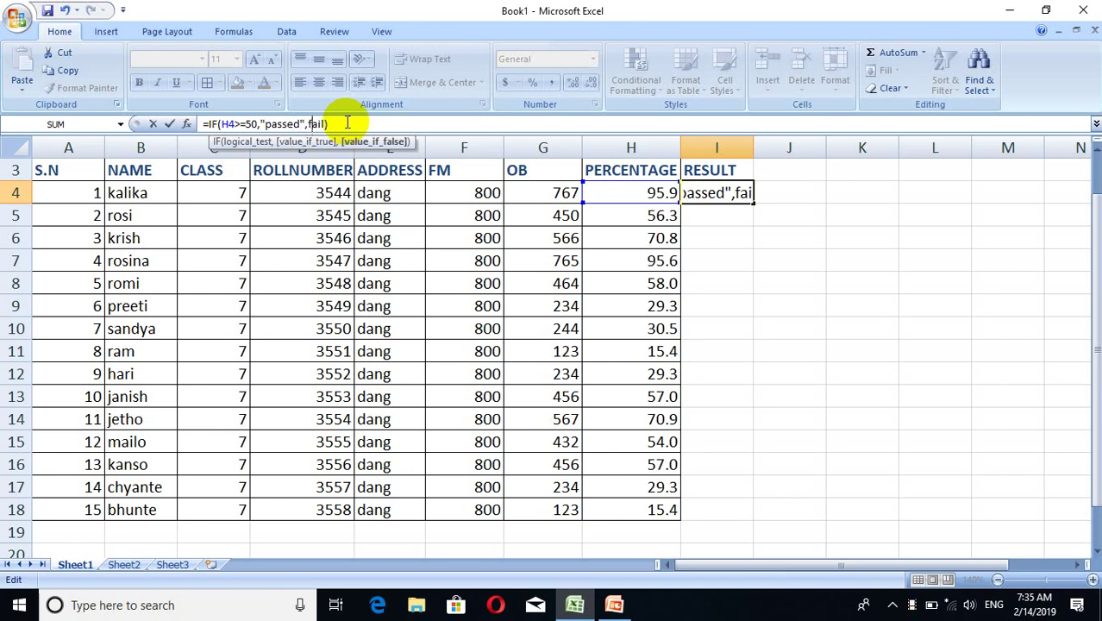
{"action": "type", "text": "\""}
{"action": "key", "text": "Right"}
{"action": "key", "text": "Right"}
{"action": "key", "text": "Right"}
{"action": "key", "text": "Right"}
{"action": "type", "text": "\",\""}
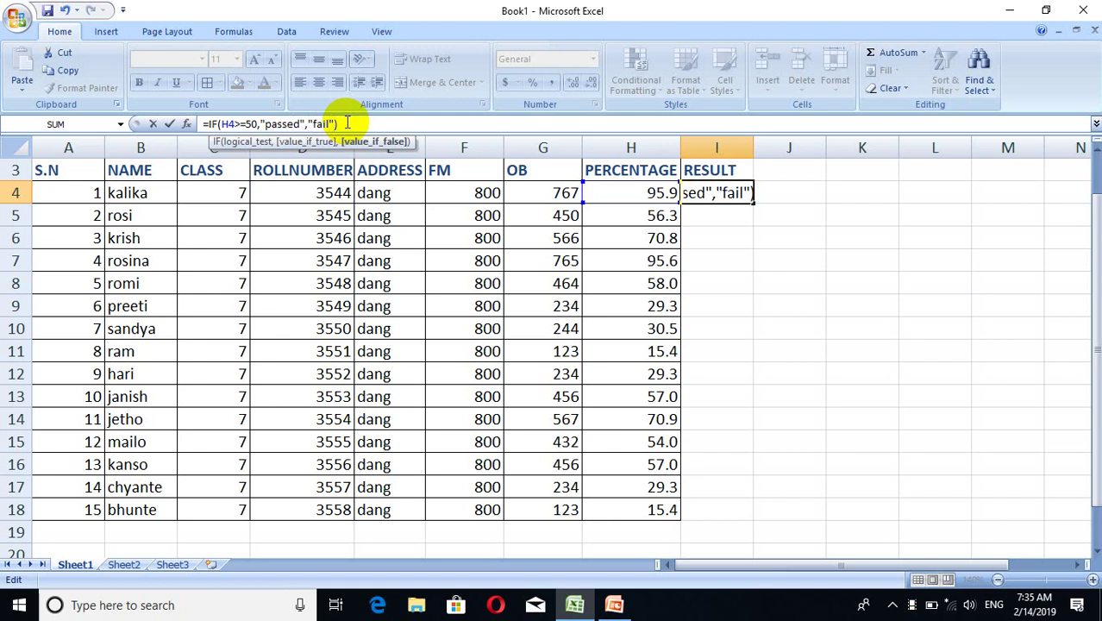
{"action": "left_click", "coordinate": [170, 123]}
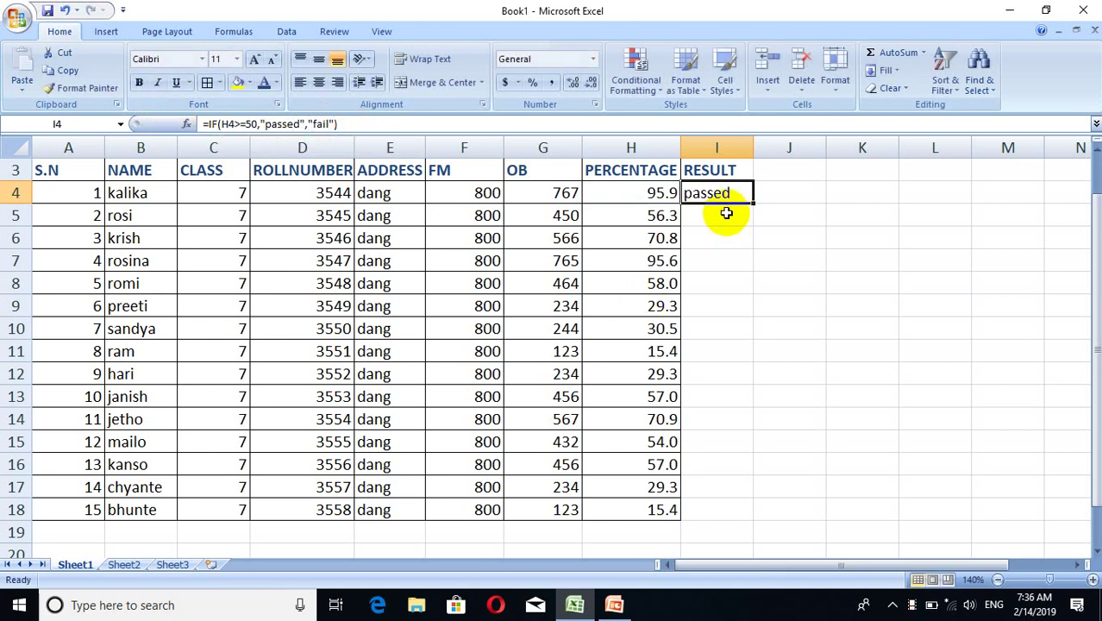
- Fill the pass/fail formula from I4 down to I18, then bring up Save As
{"action": "left_click", "coordinate": [725, 214]}
{"action": "left_click", "coordinate": [737, 200]}
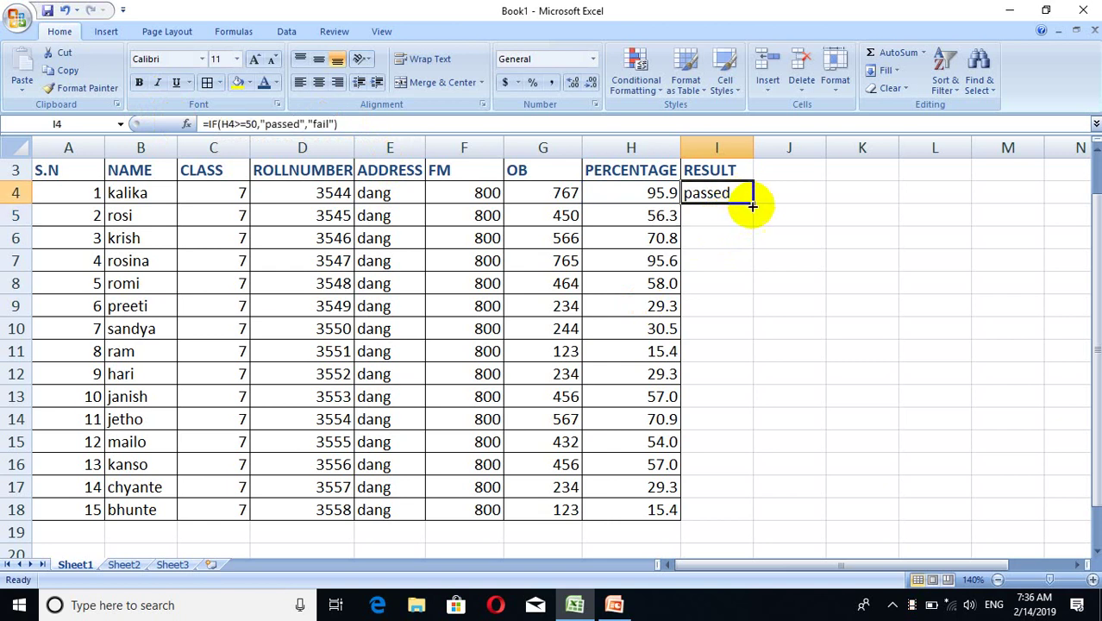
{"action": "left_click_drag", "start_coordinate": [748, 203], "coordinate": [707, 524]}
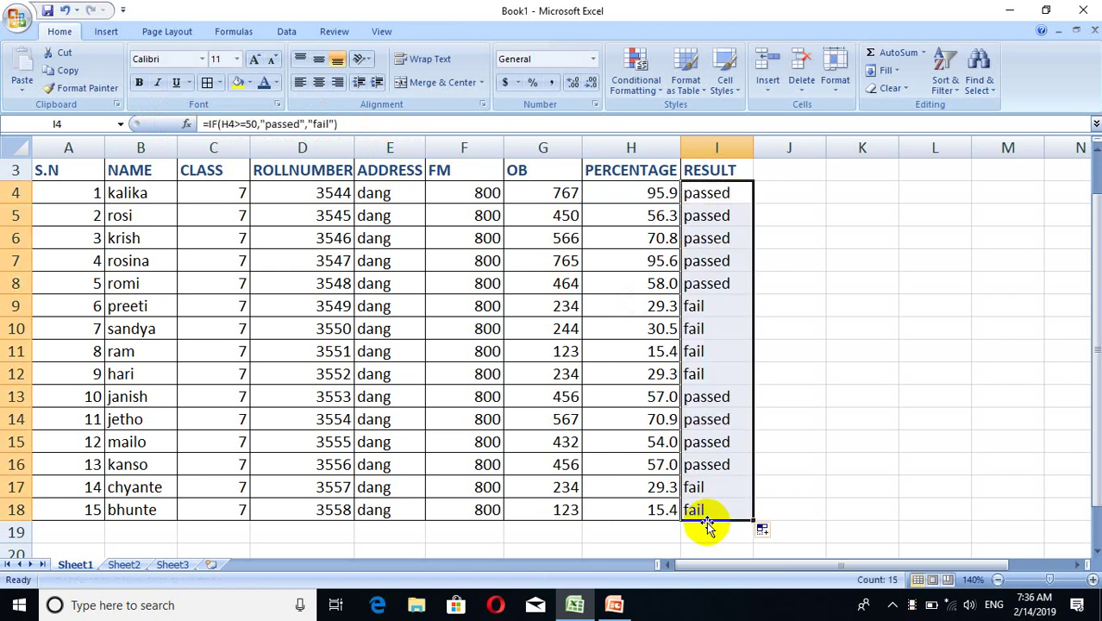
{"action": "left_click", "coordinate": [836, 467]}
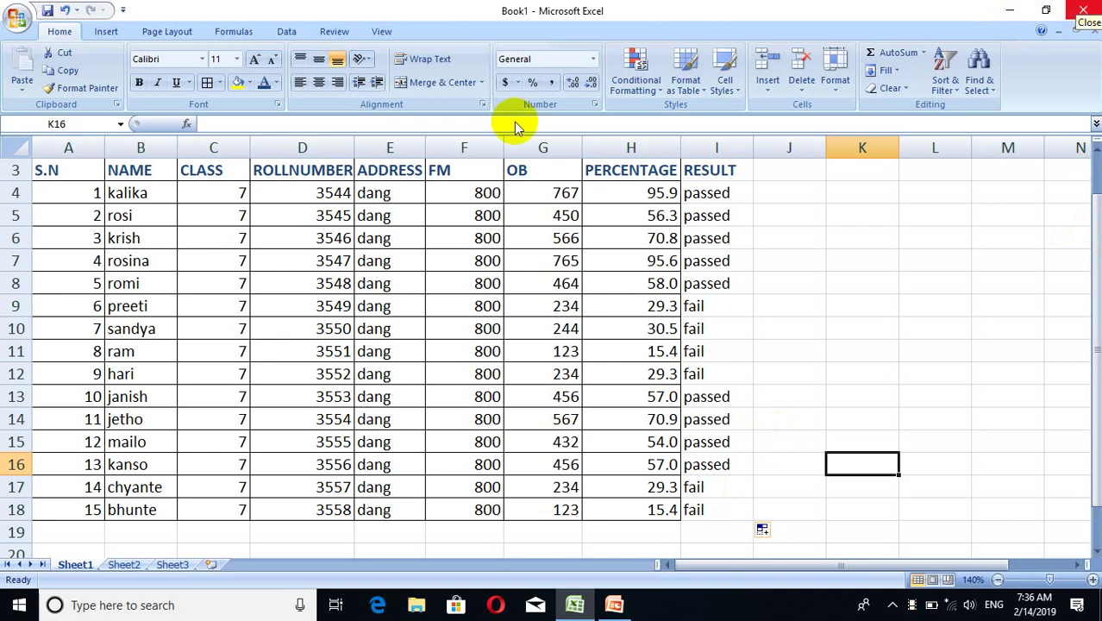
{"action": "left_click", "coordinate": [48, 11]}
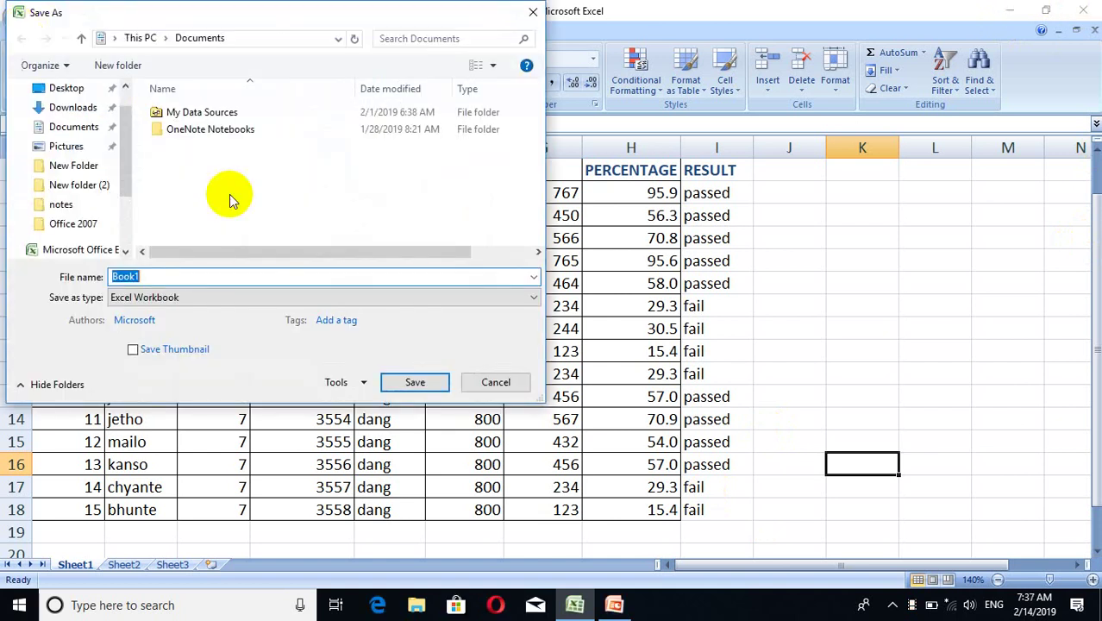